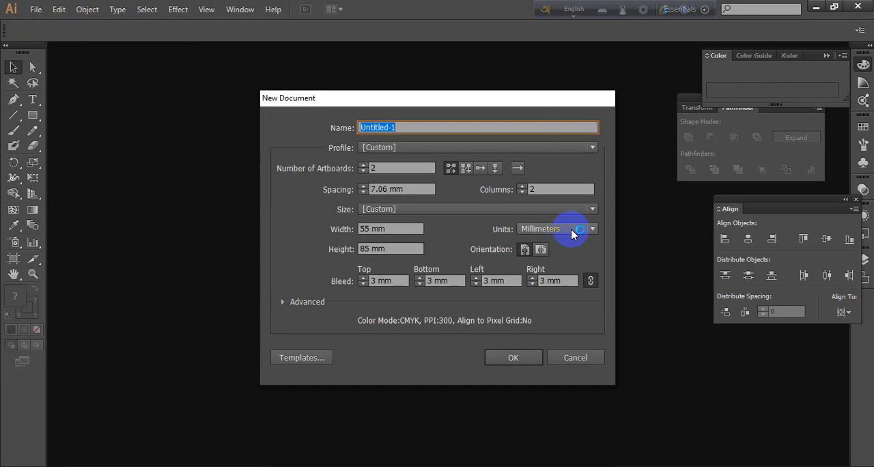
Set the new document's units to inches and its size to 11 in wide by 17 in high
left_click(571, 229)
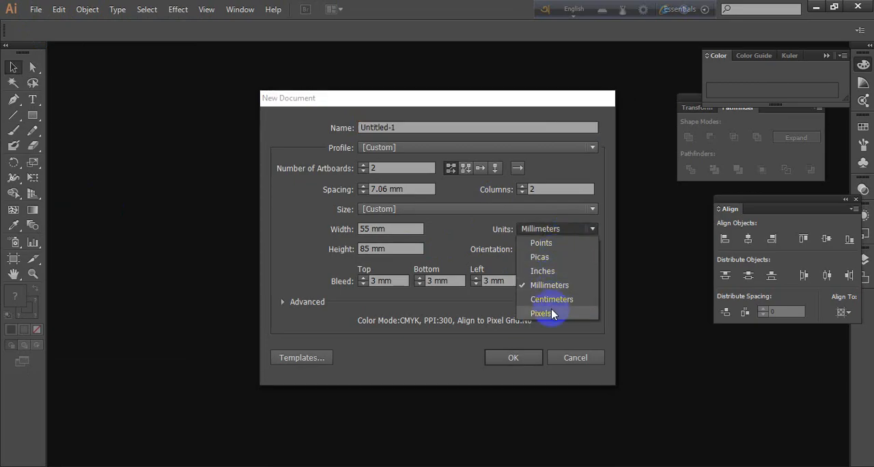
left_click(554, 273)
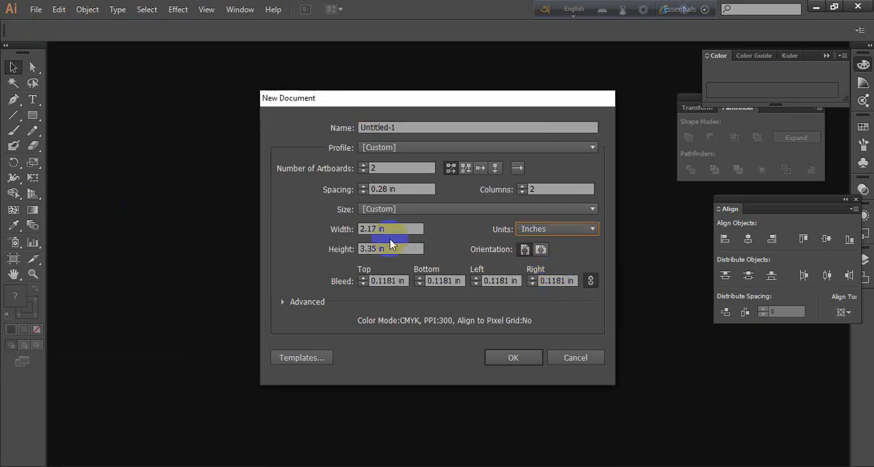
left_click(390, 229)
left_click_drag(390, 228, 267, 230)
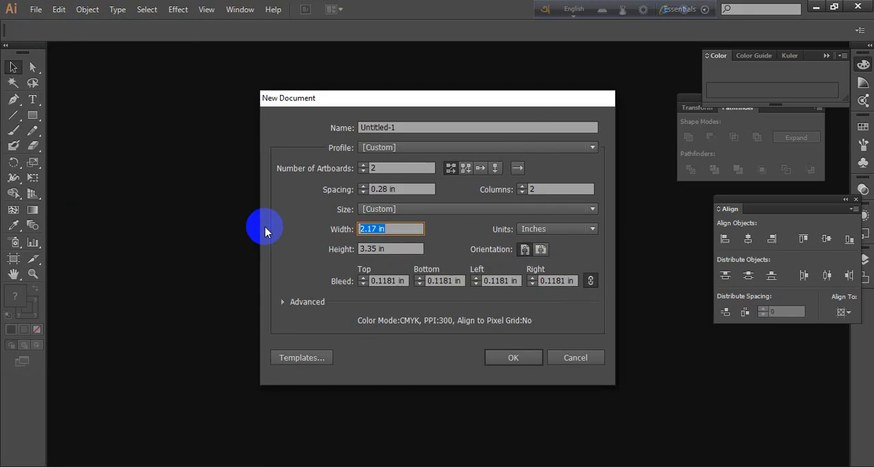
type("11")
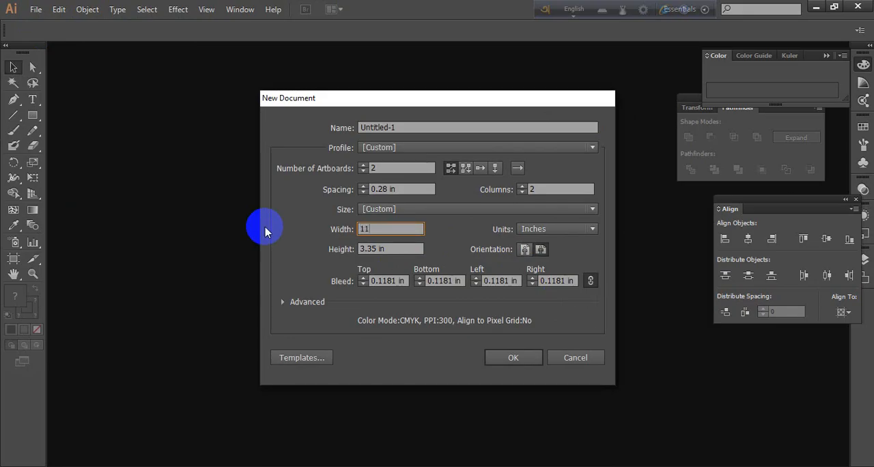
left_click_drag(390, 249, 307, 247)
type("17")
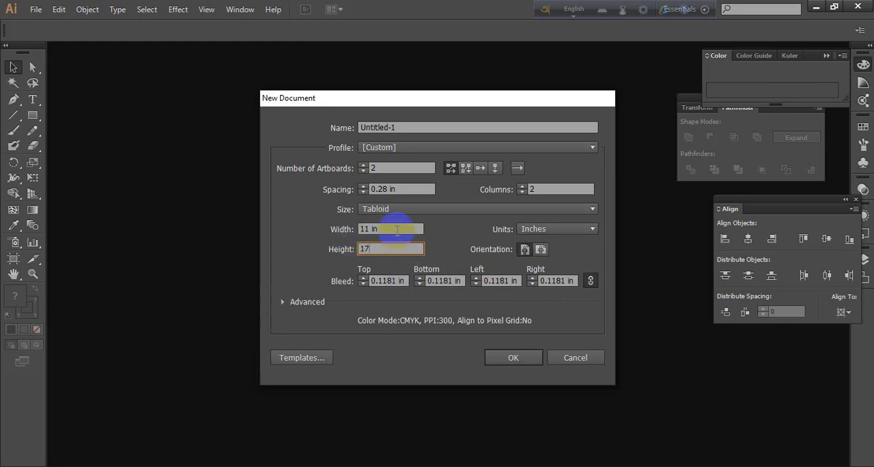
left_click(395, 229)
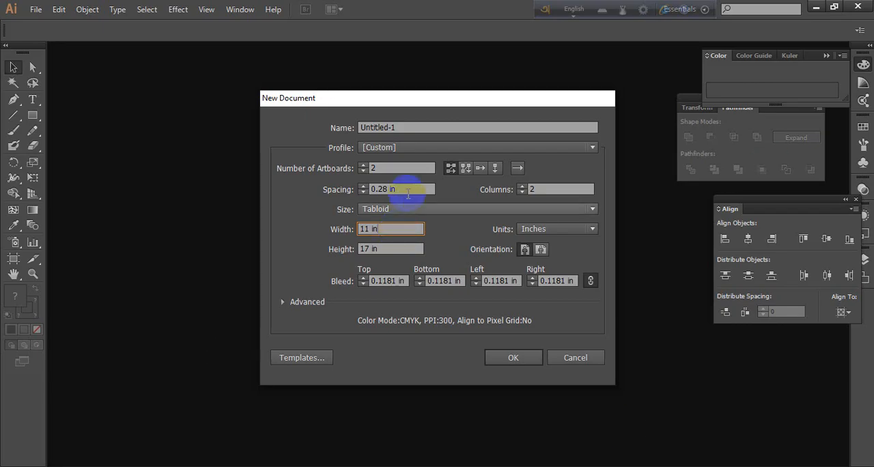
Reduce the new document to 1 artboard and set a 0.5 in bleed on all four sides
left_click(364, 174)
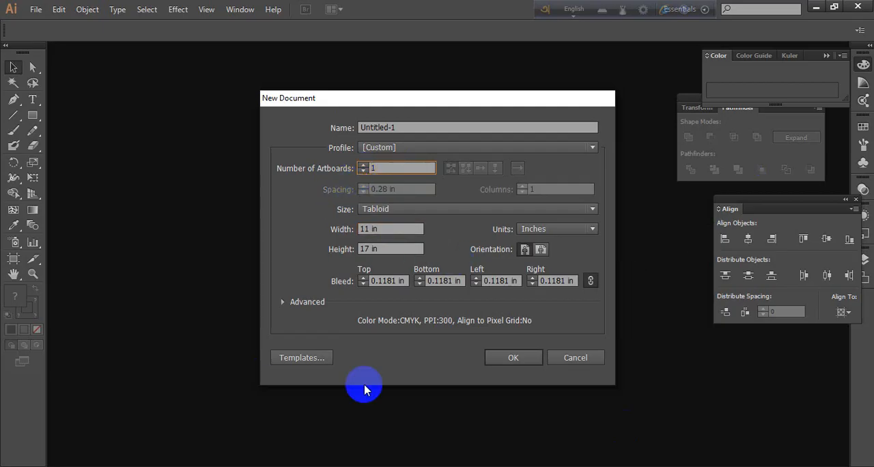
left_click(363, 278)
left_click(363, 279)
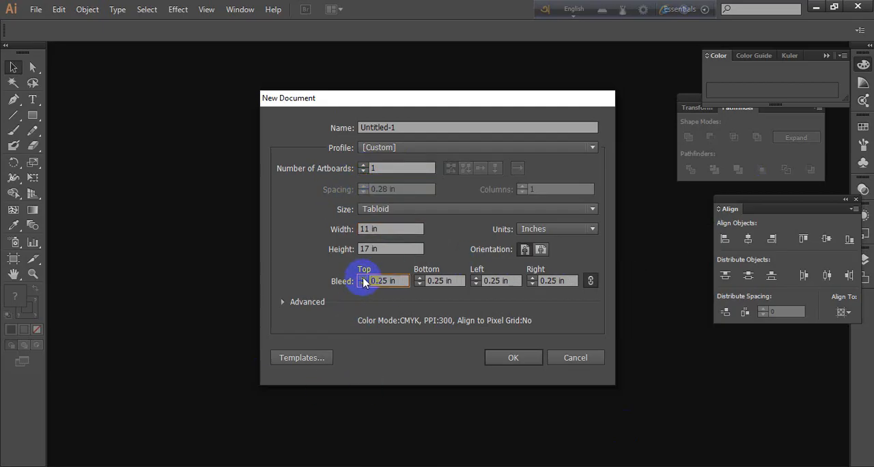
left_click(363, 278)
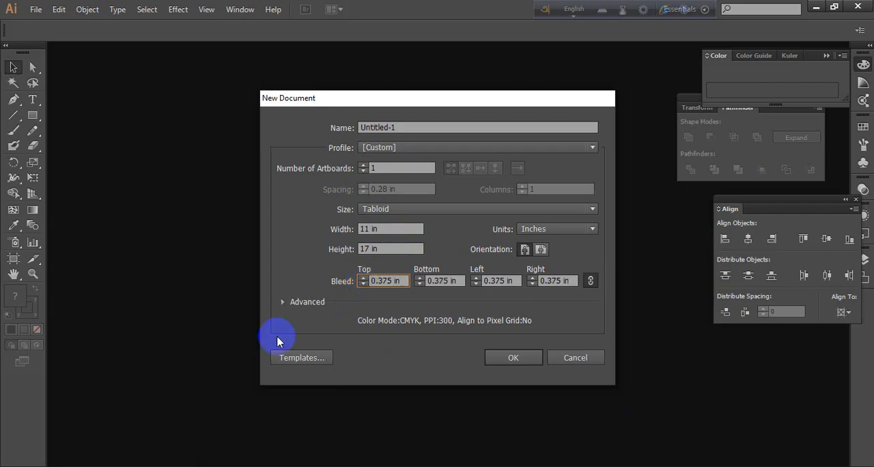
left_click(364, 279)
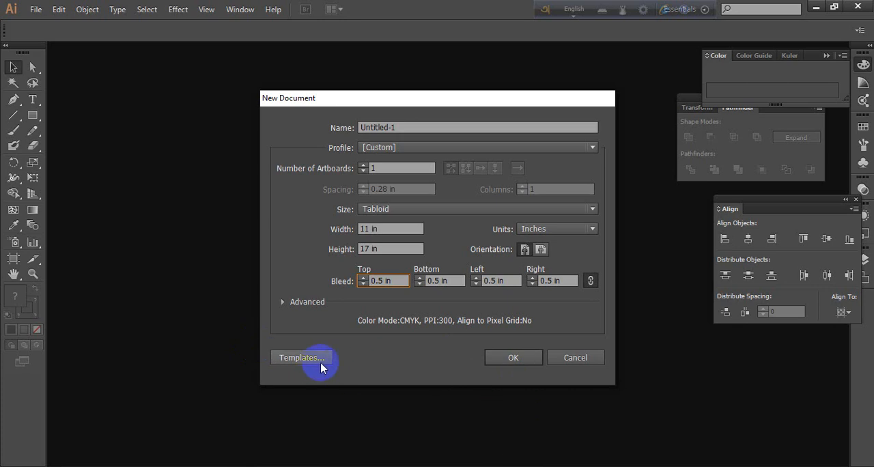
Check the advanced document settings and create the document
left_click(282, 302)
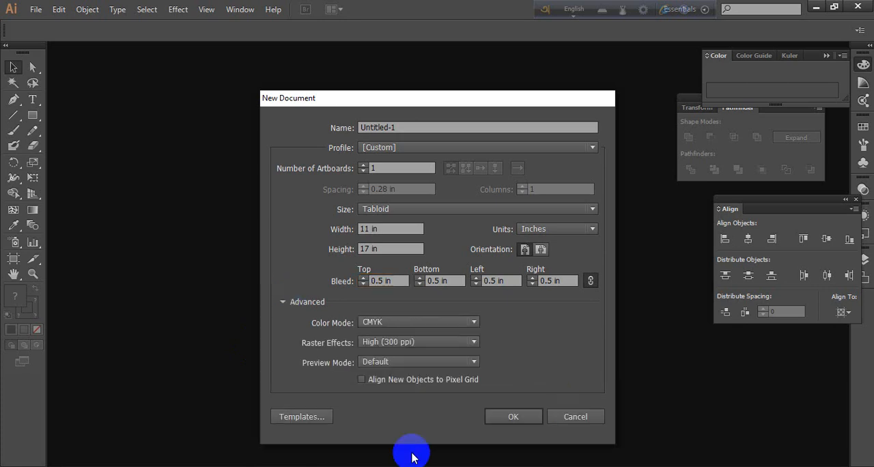
left_click(282, 302)
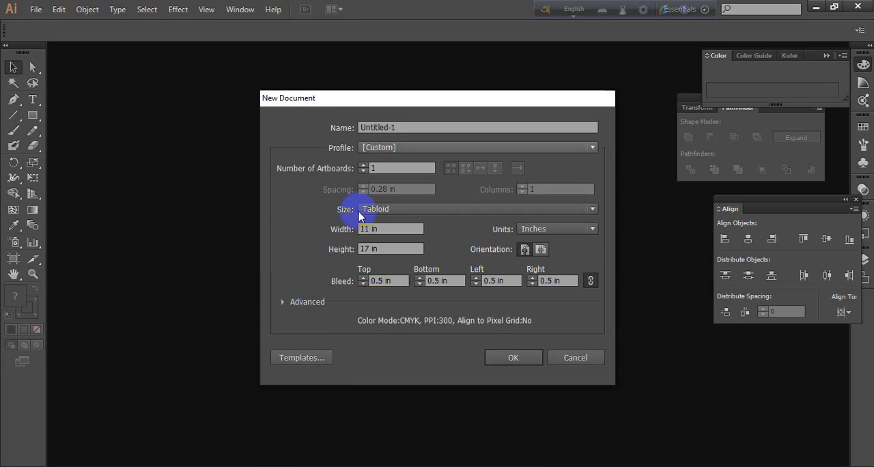
left_click(513, 359)
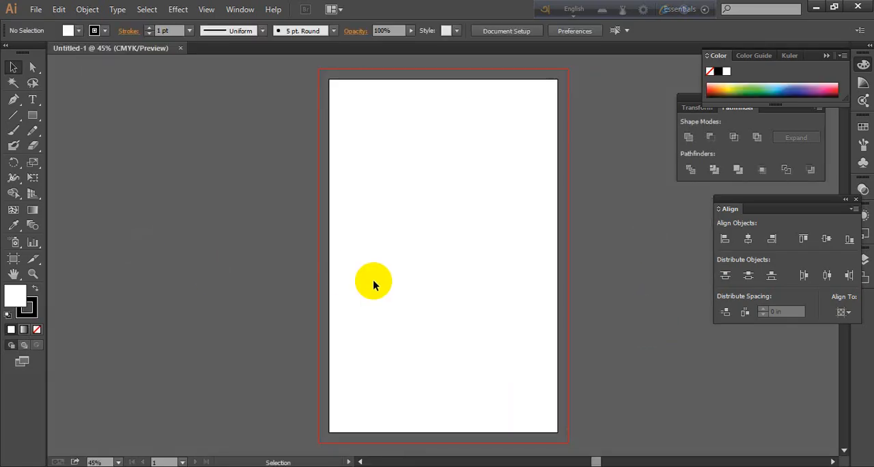
Examine the blank artboard and the bleed boundary around its edges
scroll(453, 174, "up", 1)
scroll(453, 173, "down", 1)
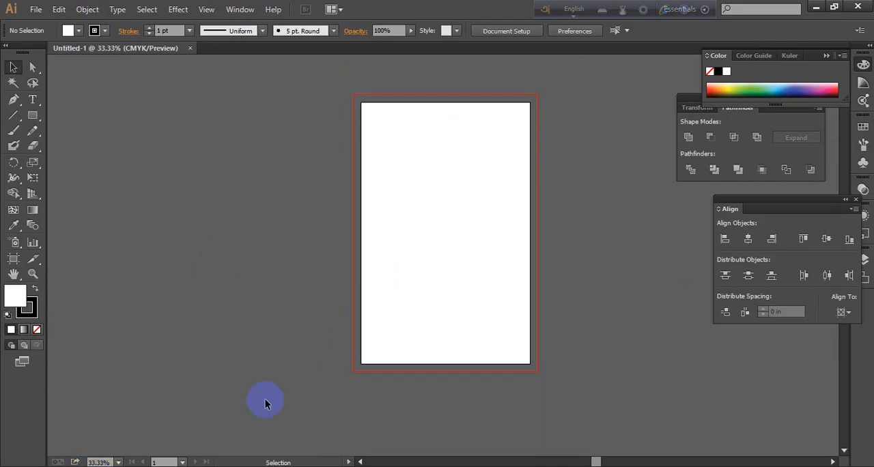
key("ctrl+1")
scroll(497, 194, "up", 2)
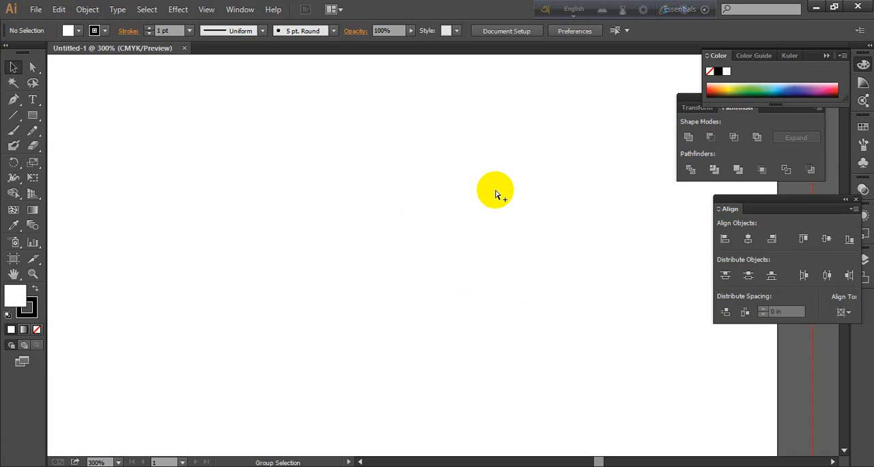
scroll(497, 194, "down", 4)
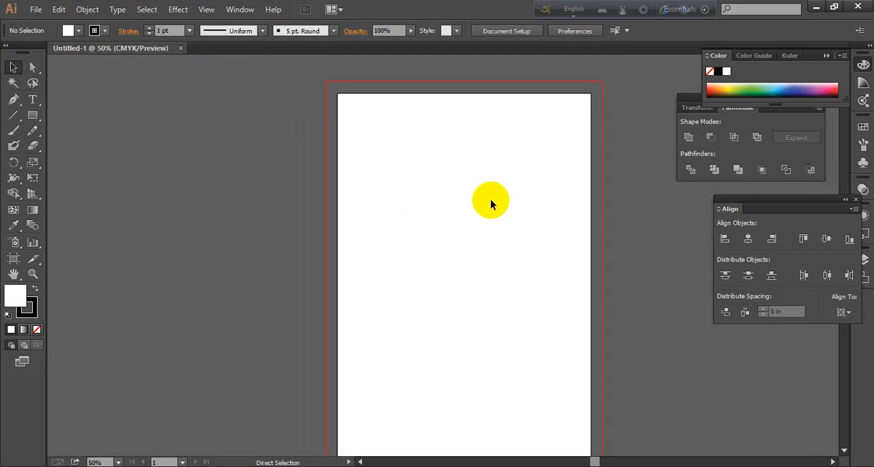
left_click_drag(475, 275, 459, 264)
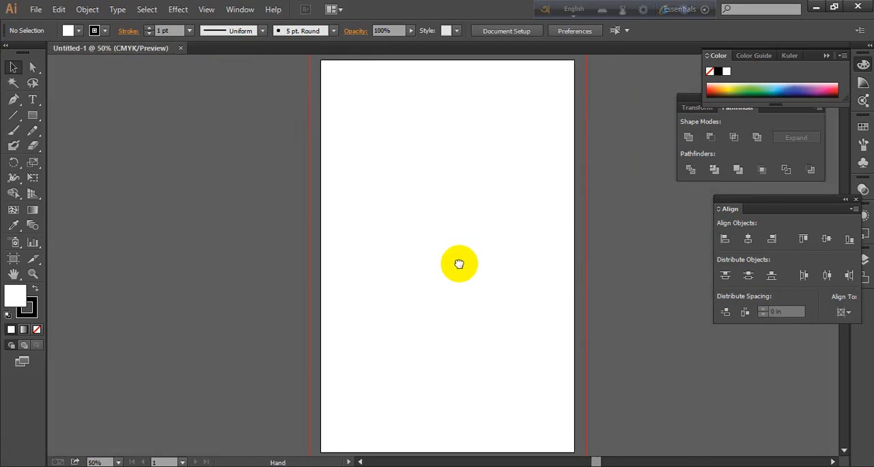
scroll(474, 265, "down", 1)
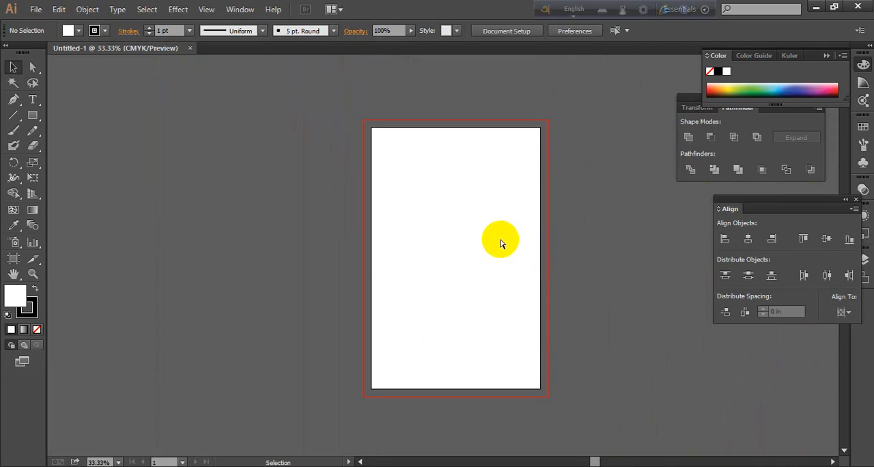
scroll(500, 244, "up", 1)
scroll(500, 244, "down", 1)
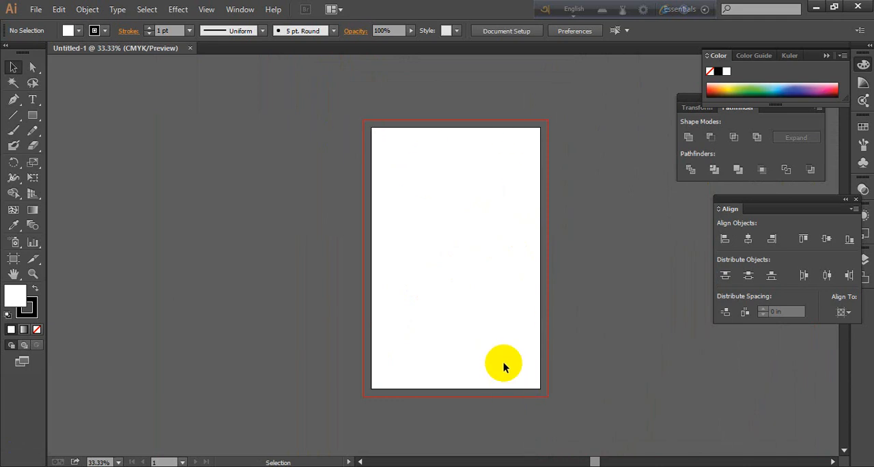
scroll(554, 289, "up", 2)
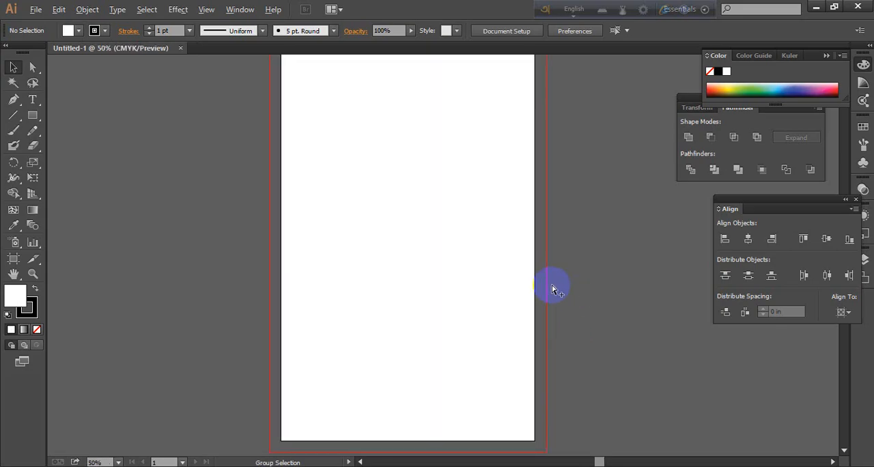
scroll(554, 289, "down", 2)
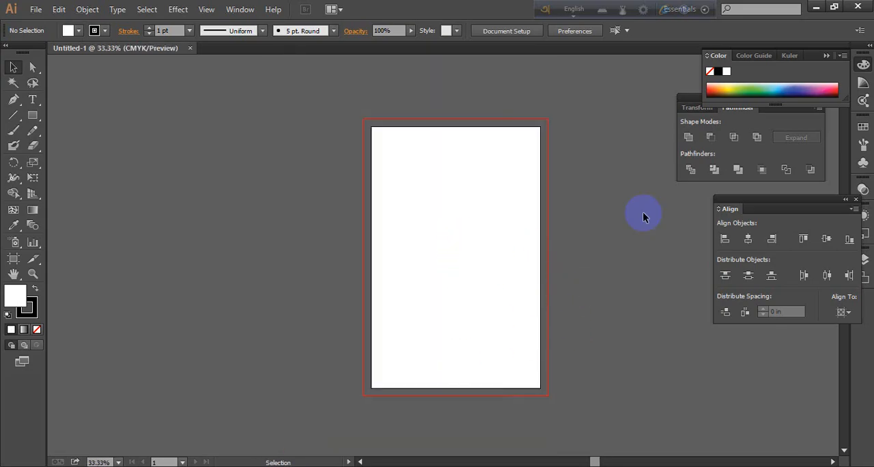
Create a rectangle 11 in wide and 17 in high with the Rectangle tool
left_click(32, 114)
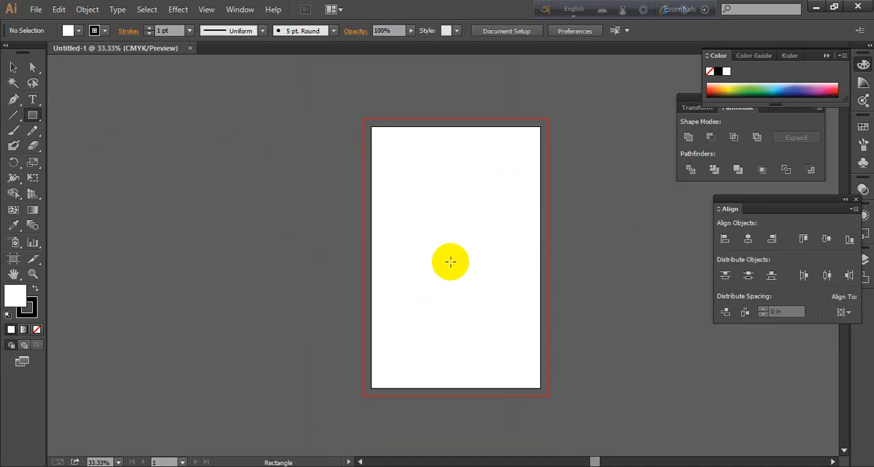
left_click(425, 210)
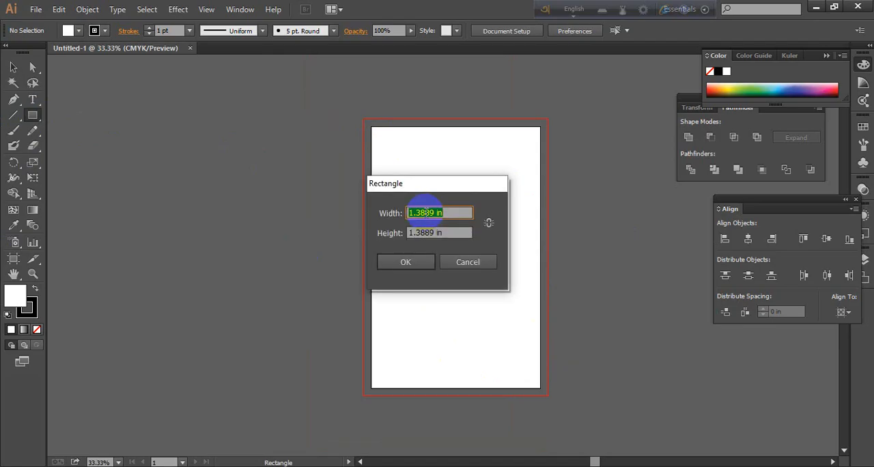
type("11")
key("Tab")
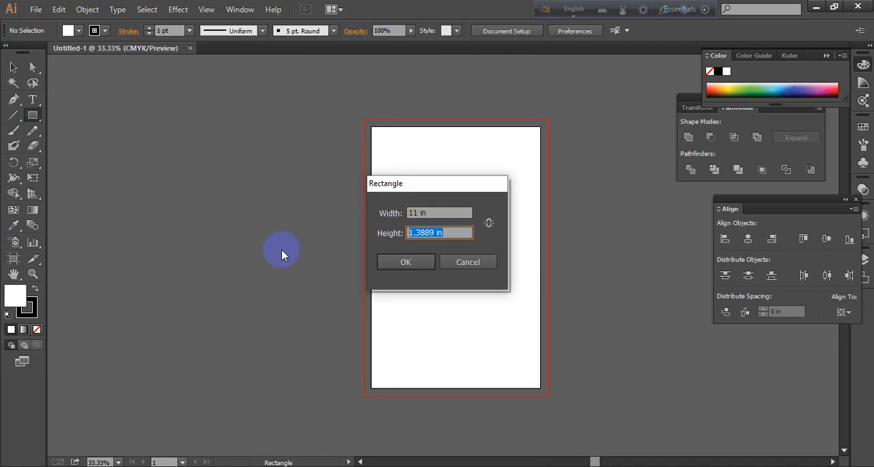
type("17")
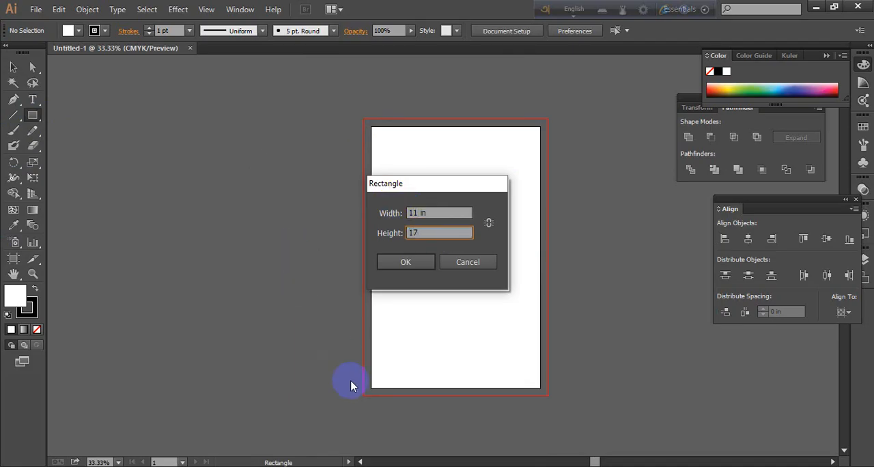
left_click(409, 261)
Move the rectangle over the artboard, matching its sides and leaving its top edge slightly below the artboard's
left_click(13, 66)
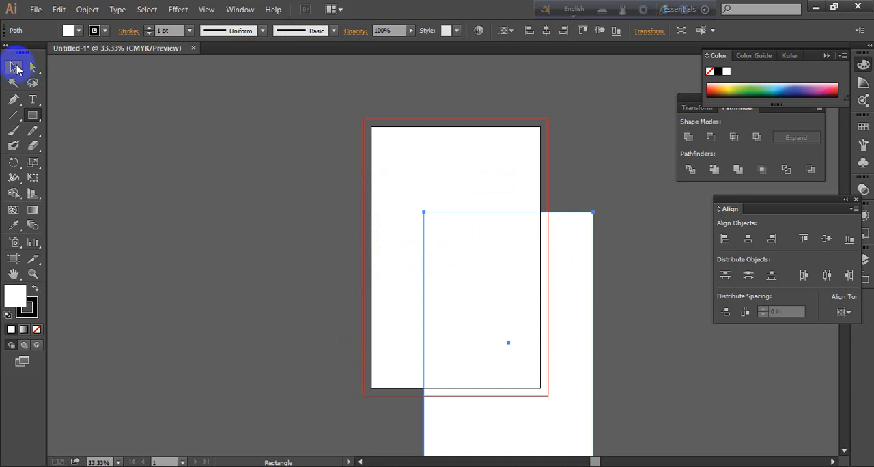
left_click_drag(559, 297, 509, 217)
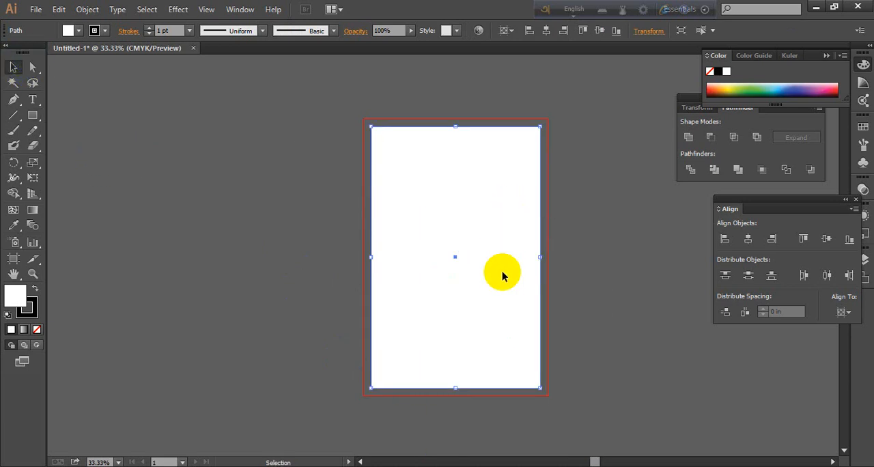
mouse_move(502, 271)
left_mouse_down()
mouse_move(499, 257)
mouse_move(507, 278)
left_mouse_up()
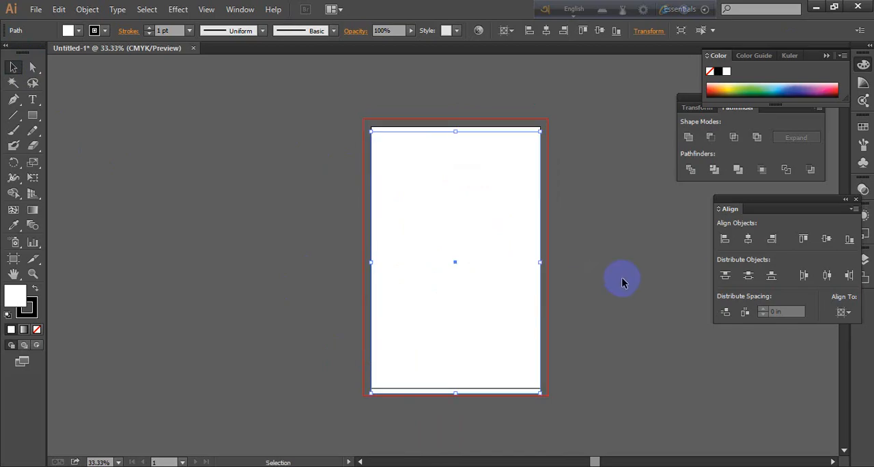
left_click(622, 277)
Remove the stroke from the artboard-sized rectangle
left_click(484, 267)
left_click(7, 314)
left_click(30, 311)
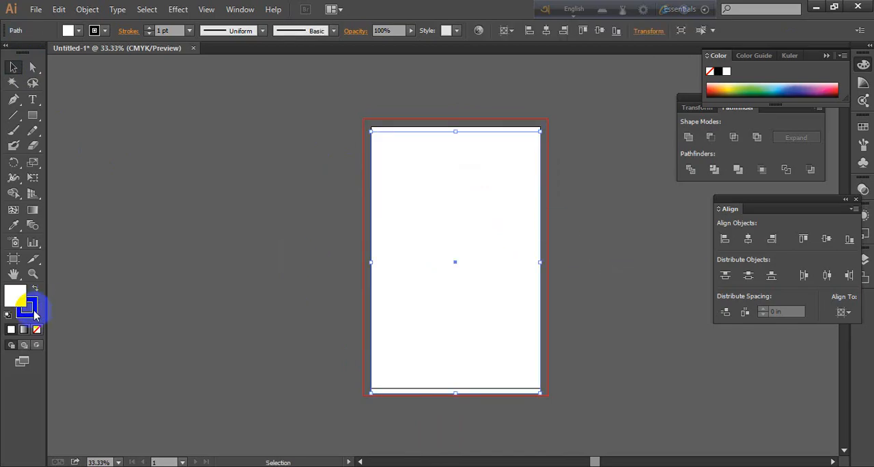
left_click(37, 329)
left_click(125, 305)
Fill the rectangle with the orange swatch C=0 M=80 Y=95 K=0 and keep it selected
left_click(17, 298)
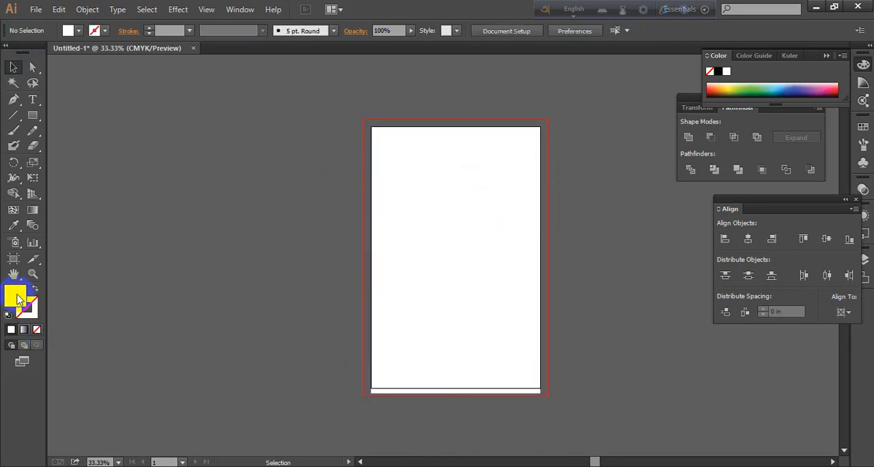
left_click(451, 213)
left_click(78, 30)
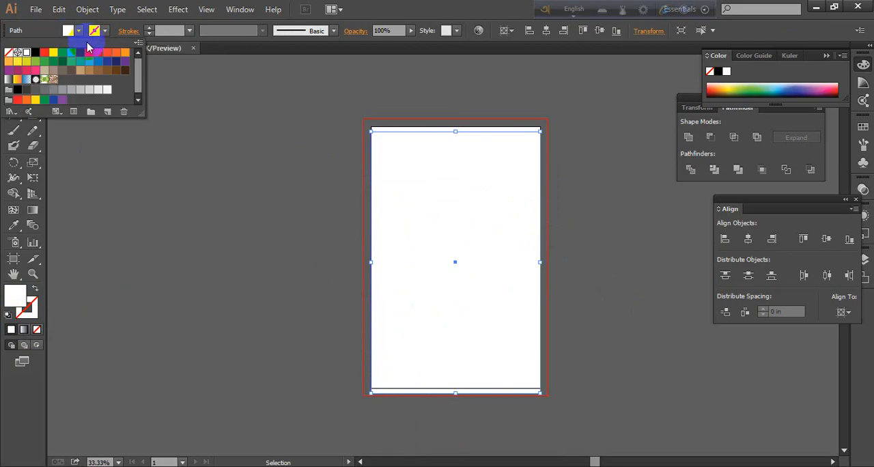
left_click(106, 63)
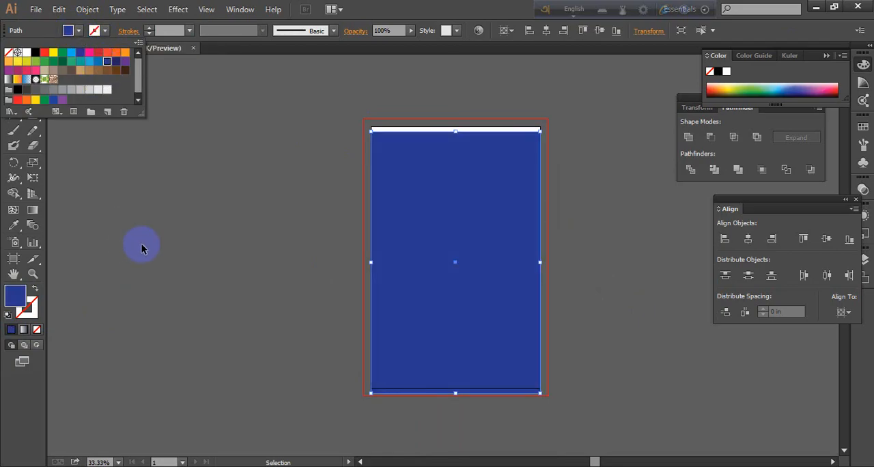
left_click(62, 55)
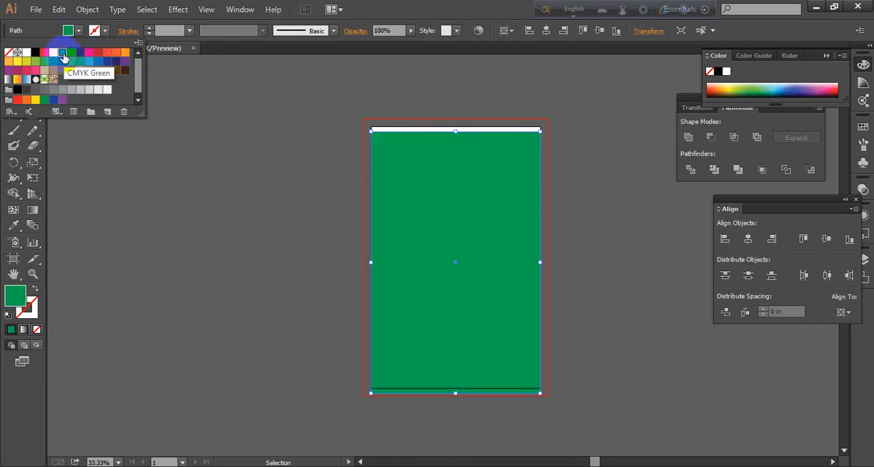
left_click(119, 54)
left_click(209, 260)
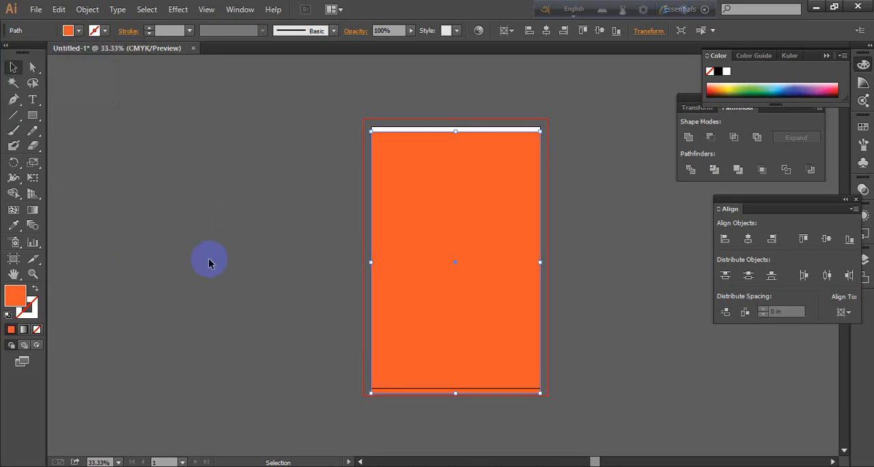
left_click(616, 224)
left_click(509, 170)
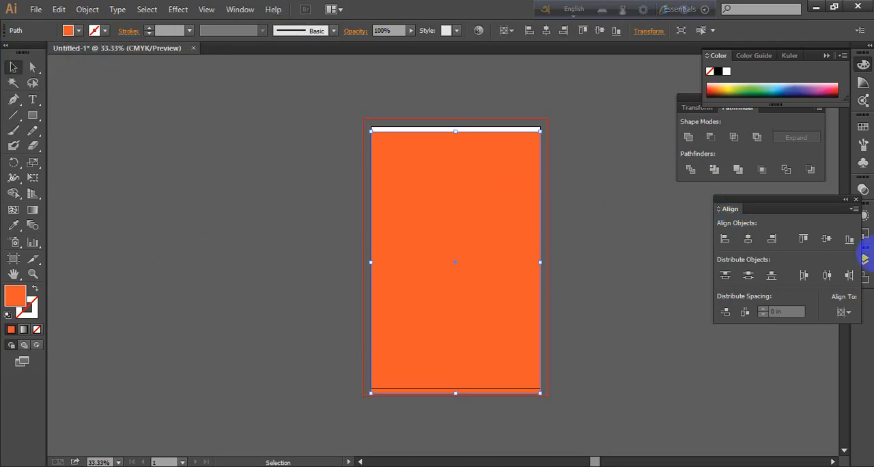
Centre the orange rectangle horizontally and vertically on the artboard with Align to Artboard, and deselect it
left_click_drag(796, 202, 704, 203)
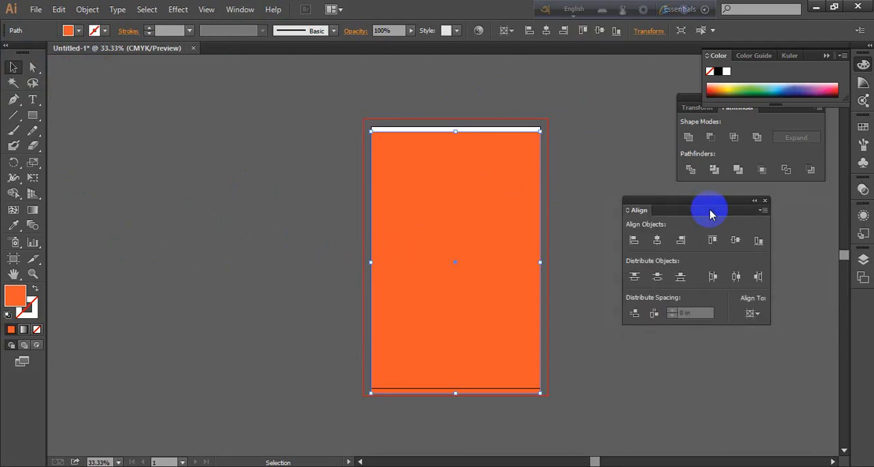
left_click(752, 314)
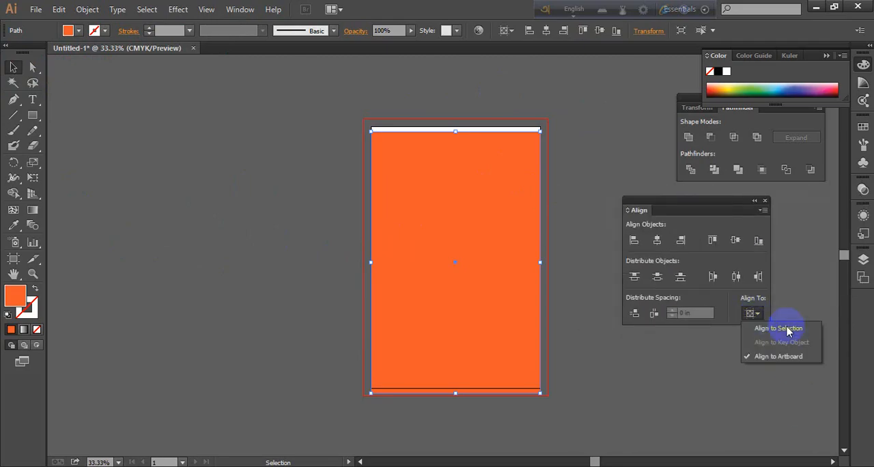
left_click(770, 358)
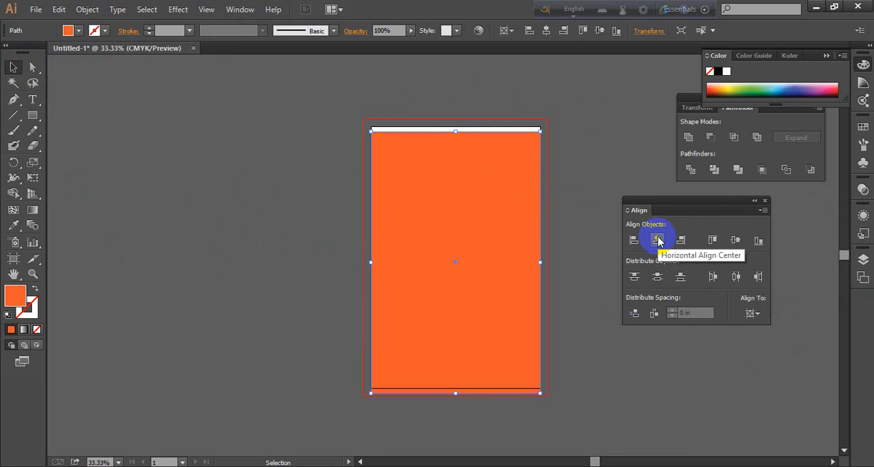
left_click(735, 243)
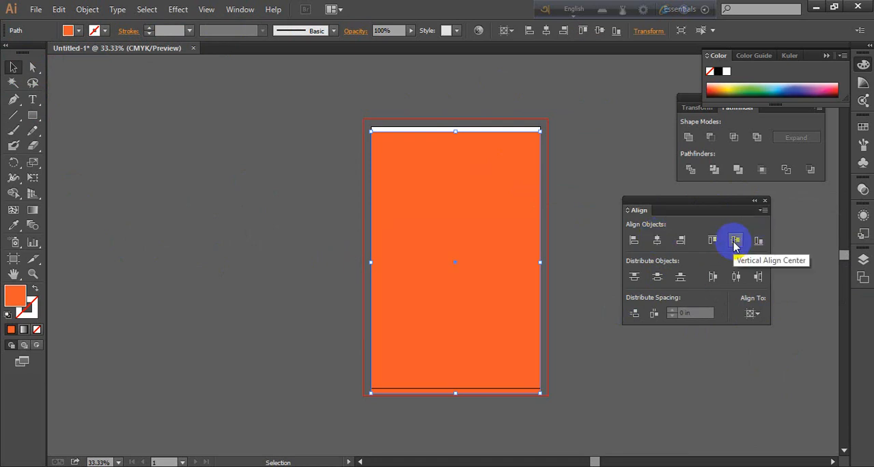
left_click(736, 243)
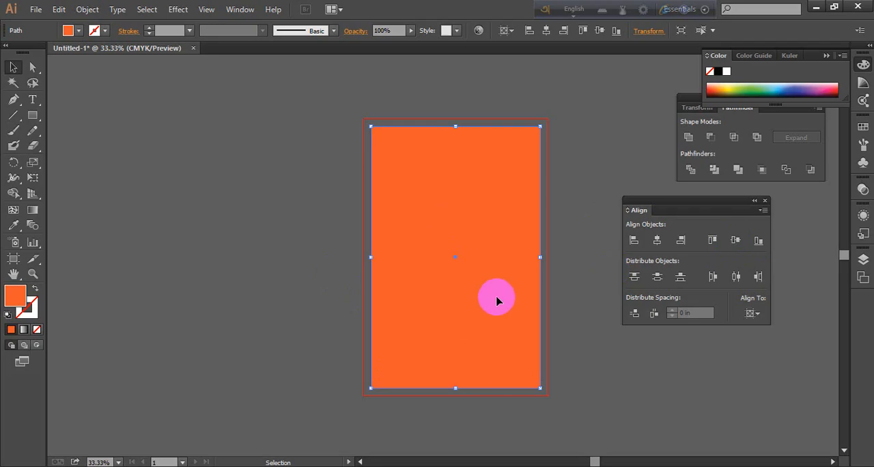
left_click(610, 170)
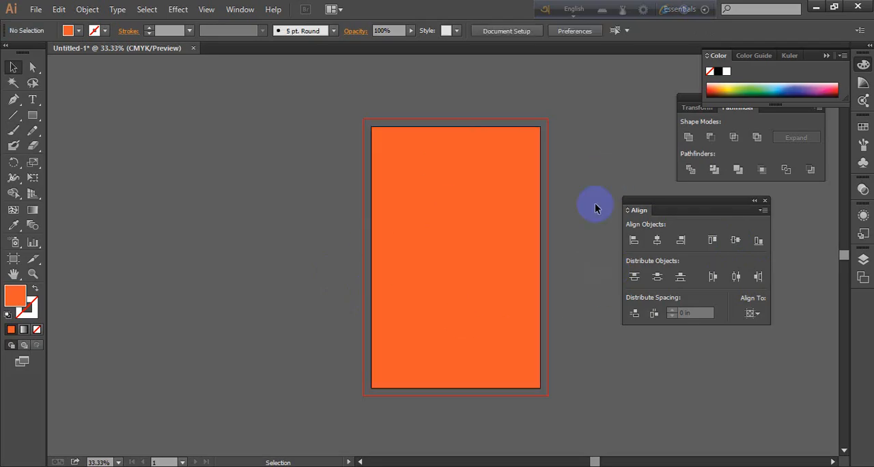
Offset the orange rectangle's path by -0.5 in with Miter joins and a miter limit of 4
left_click(427, 263)
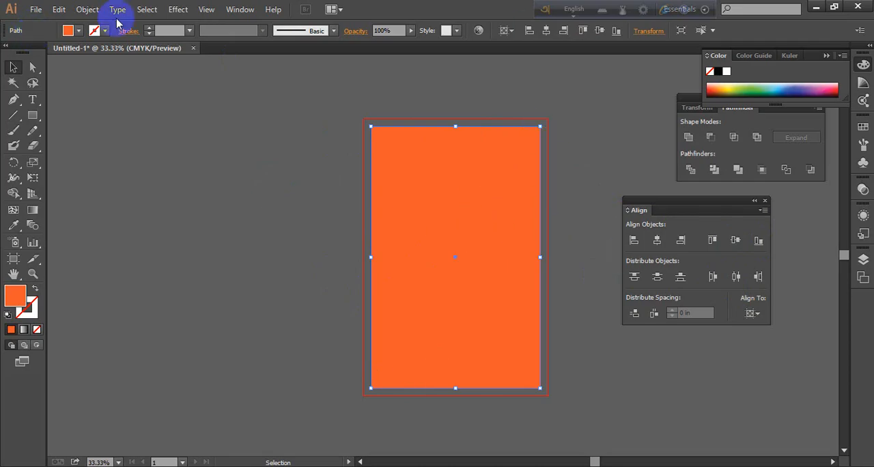
left_click(87, 9)
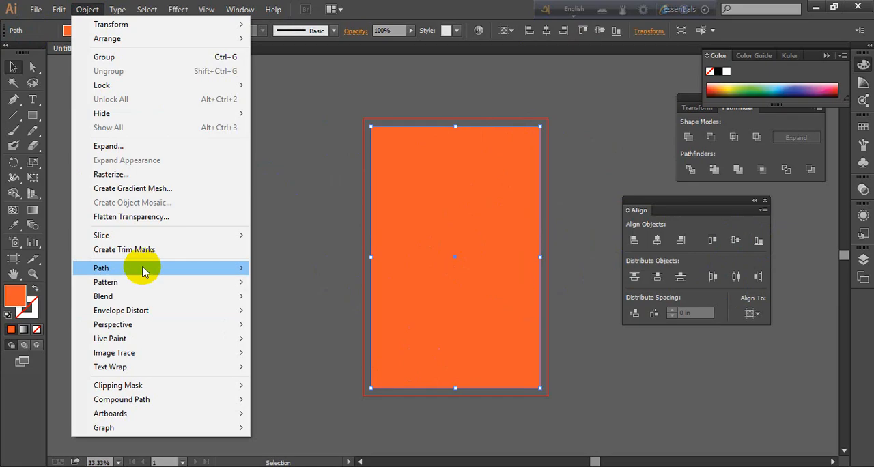
mouse_move(152, 269)
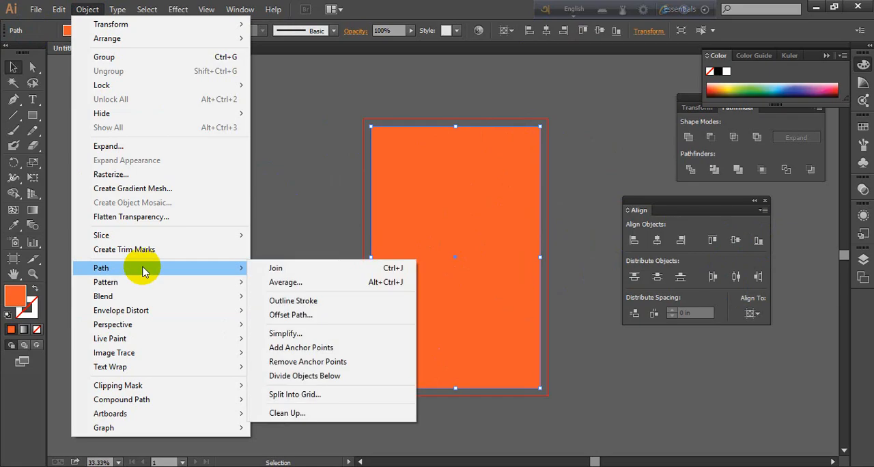
left_click(290, 315)
left_click_drag(558, 227, 225, 193)
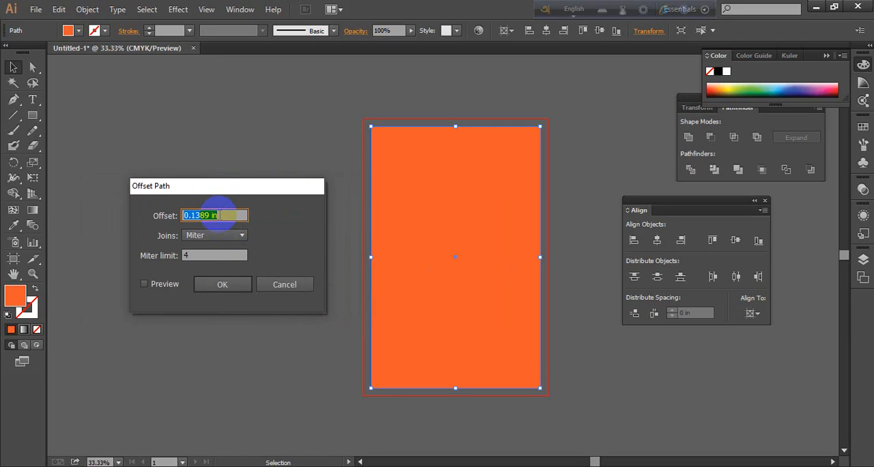
type("-.5in")
left_click(144, 285)
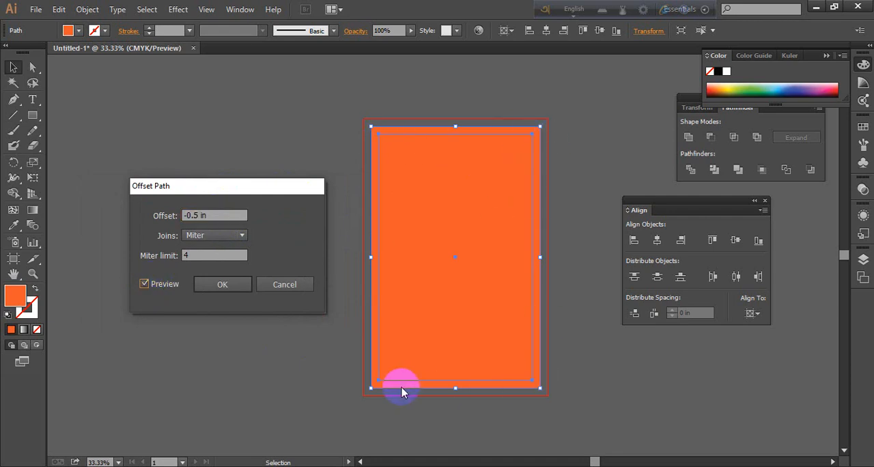
left_click(223, 285)
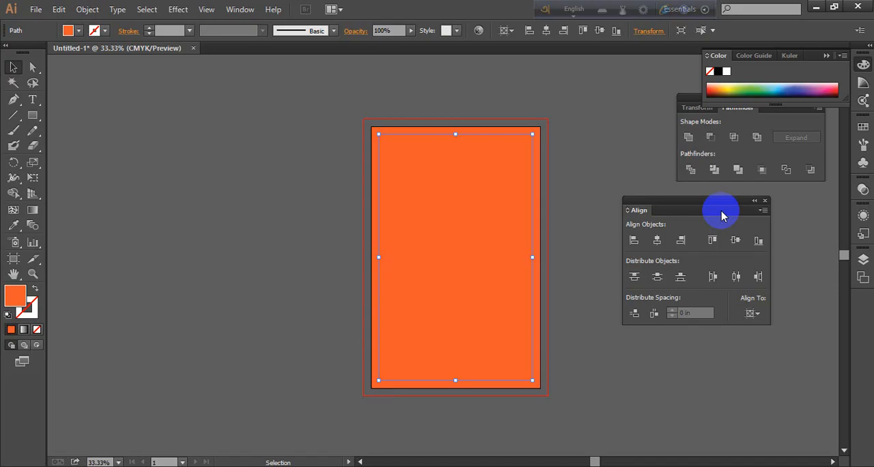
Convert the inset path into a margin guide and check whether guides are locked
key("ctrl+5")
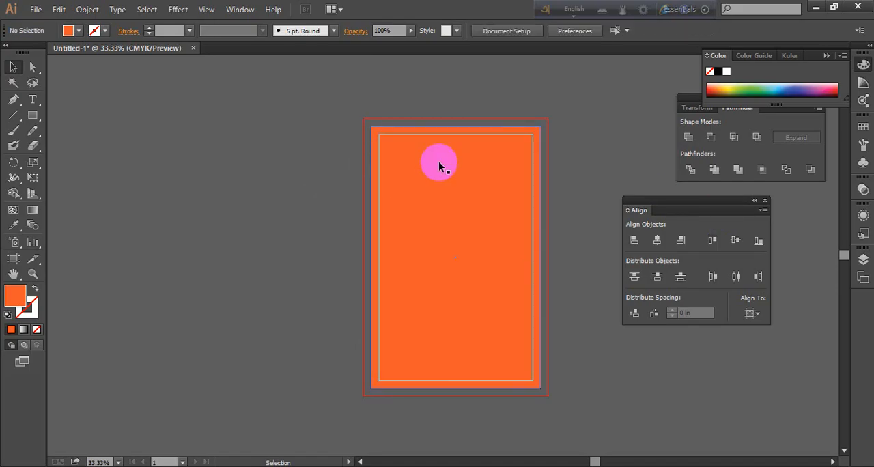
left_click(462, 135)
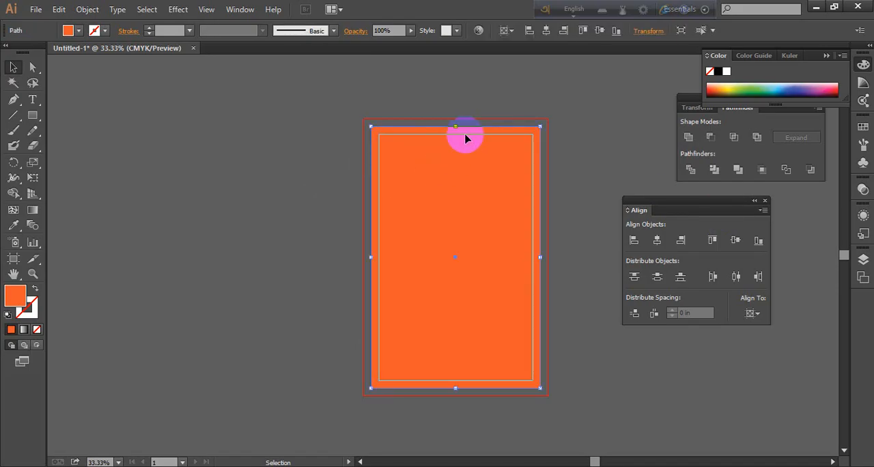
right_click(465, 138)
left_click(587, 122)
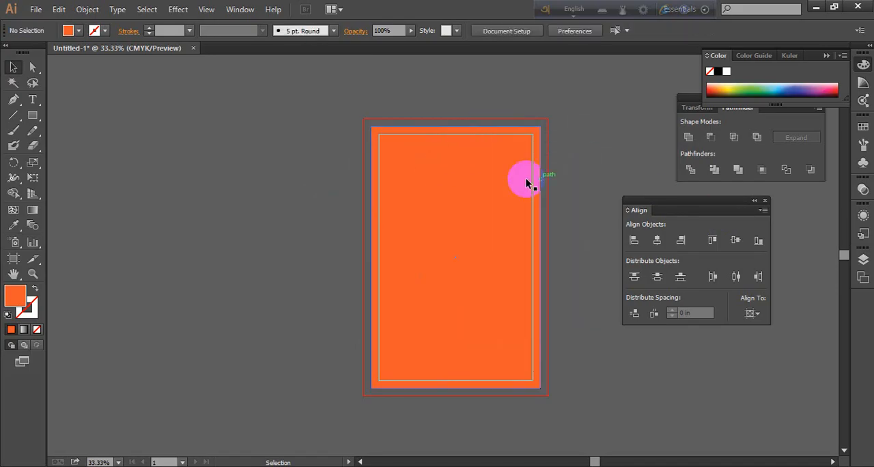
right_click(534, 138)
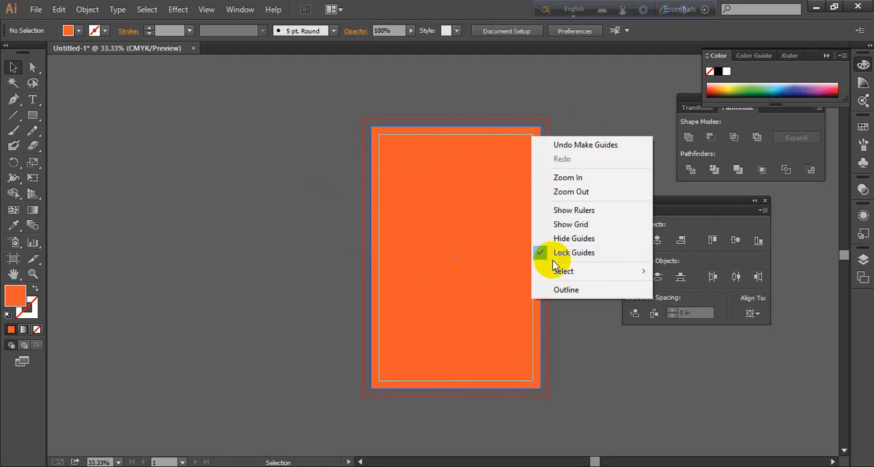
left_click(625, 101)
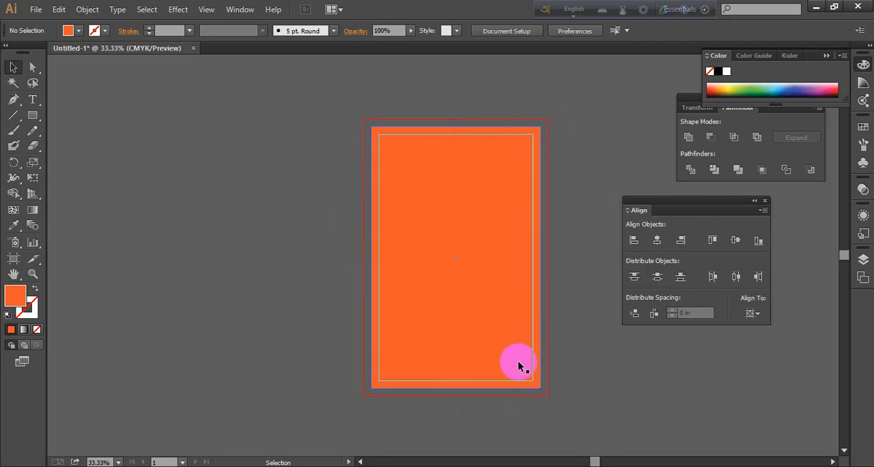
Examine the margin guide, the artboard edge and the bleed outline around the orange background
scroll(562, 132, "up", 2)
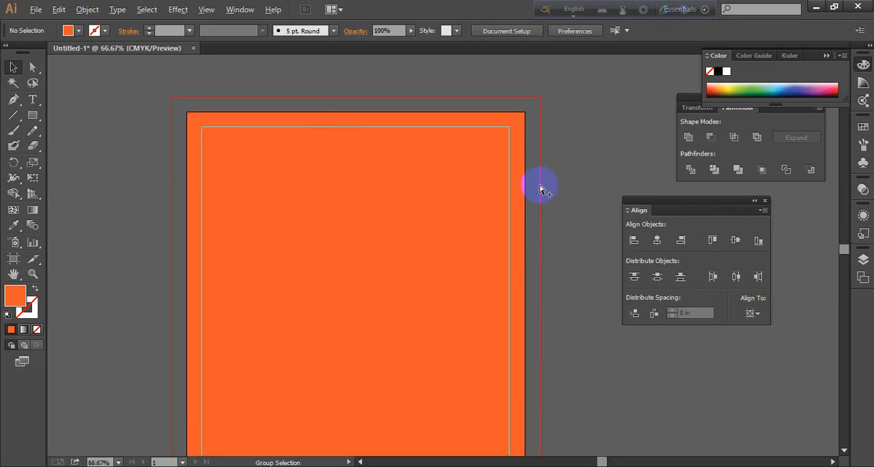
scroll(540, 188, "down", 1)
left_click_drag(476, 355, 476, 286)
scroll(546, 311, "down", 1)
scroll(400, 272, "up", 1)
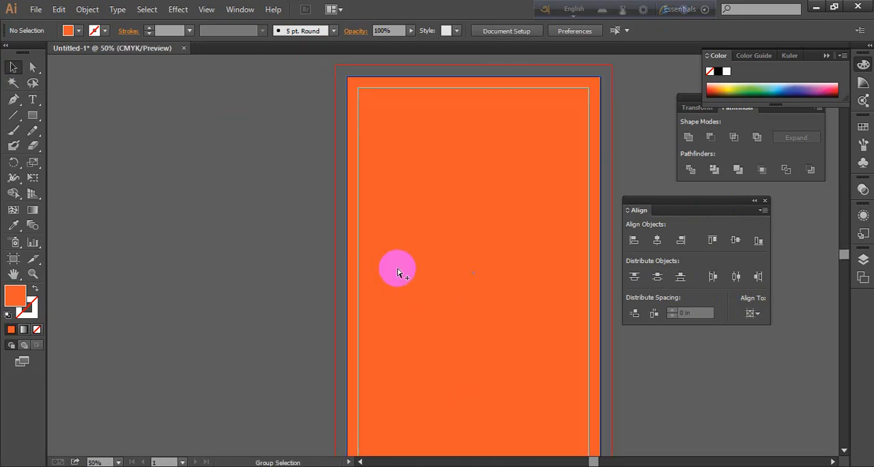
scroll(400, 272, "down", 1)
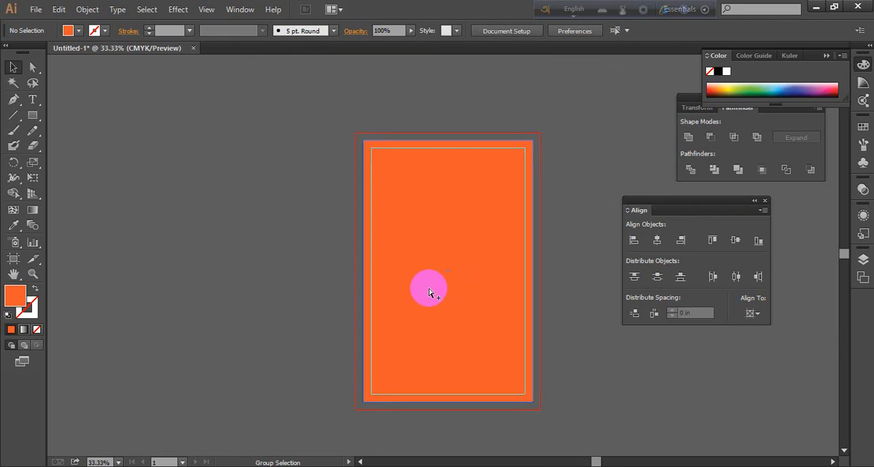
left_click(481, 303)
left_click(621, 342)
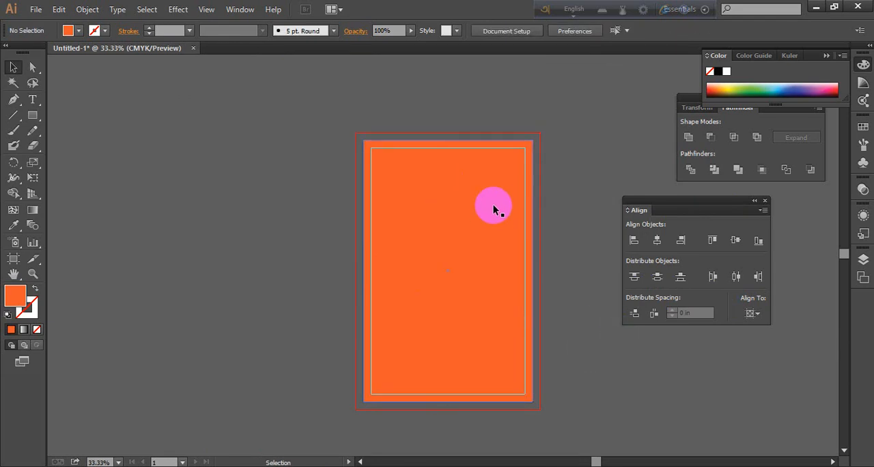
Lock the orange background rectangle and try to select and move it to test the lock
left_click(478, 189)
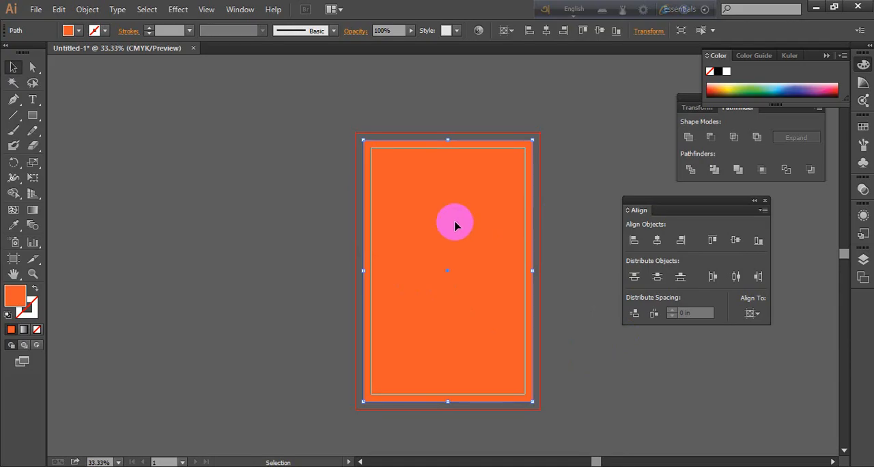
scroll(487, 248, "down", 1)
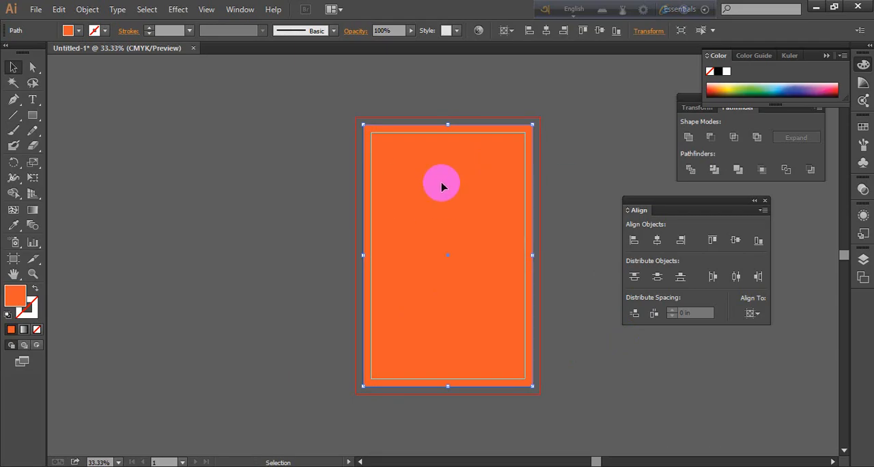
key("ctrl+2")
left_click_drag(334, 189, 758, 414)
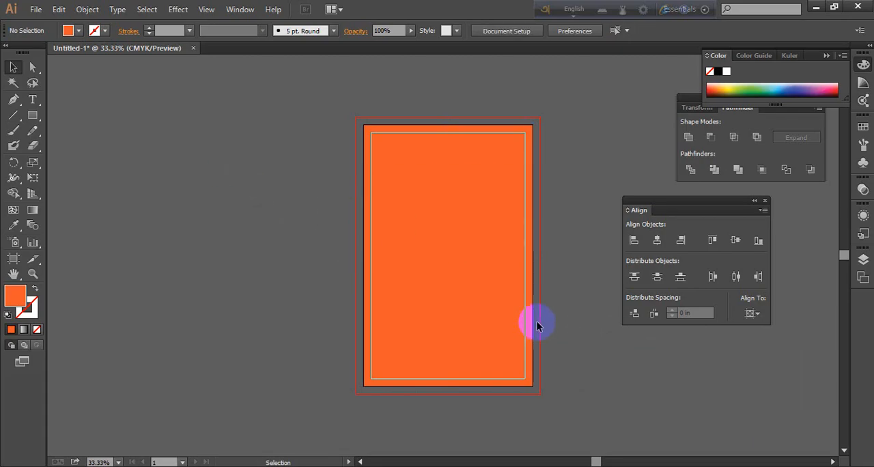
left_click_drag(489, 304, 411, 293)
scroll(362, 218, "up", 1)
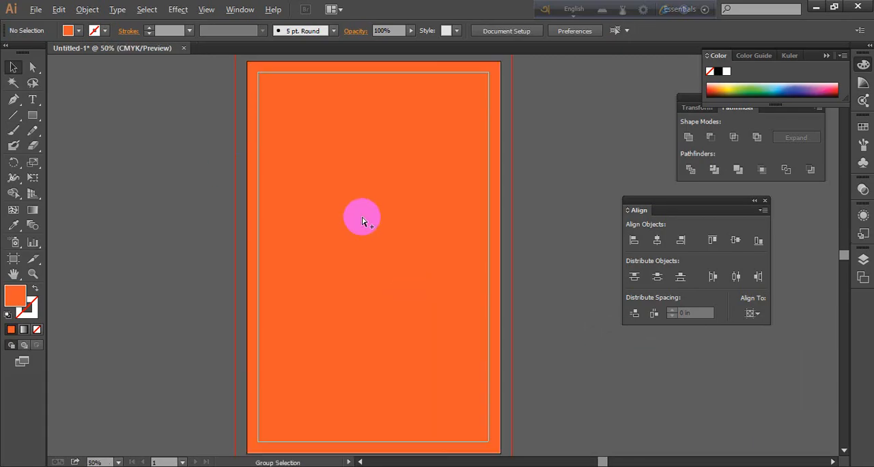
scroll(362, 220, "down", 1)
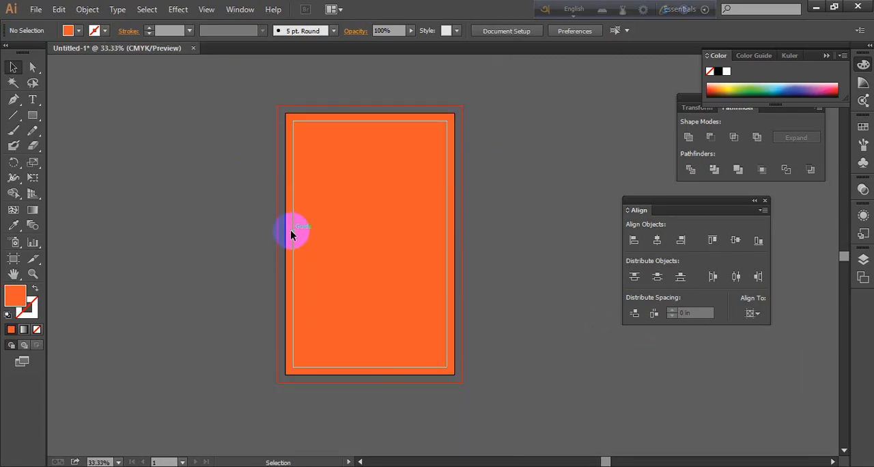
Draw an area text frame 10 in wide and about 6.84 in high between the side guides, in the lower half of the artboard
left_click(32, 100)
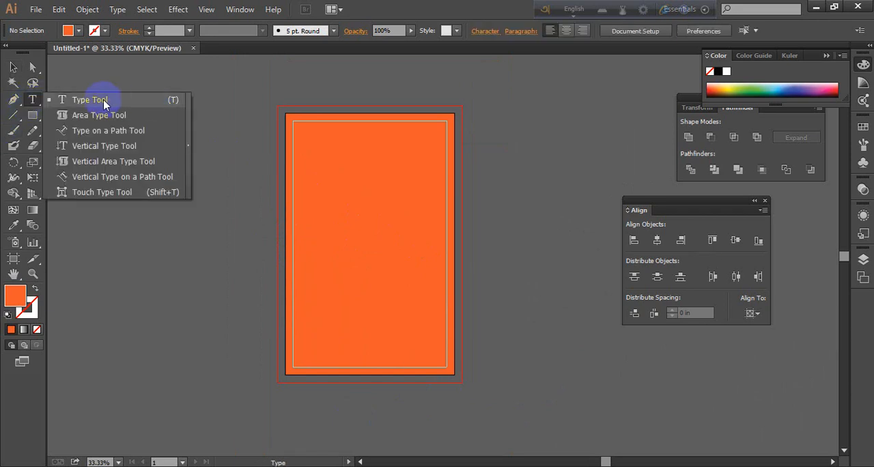
left_click(102, 103)
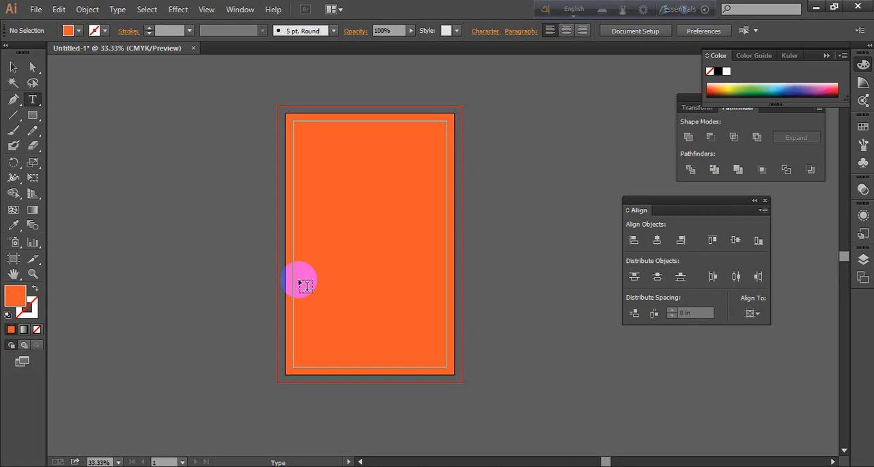
left_click_drag(37, 100, 98, 101)
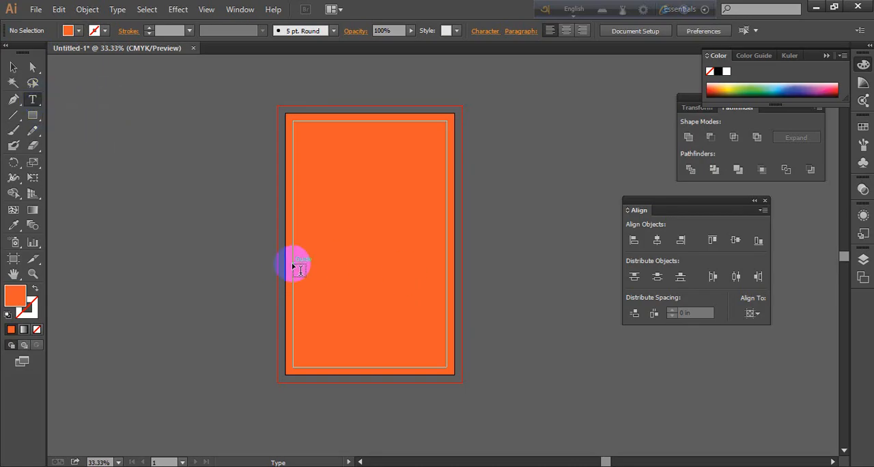
left_click_drag(294, 263, 449, 372)
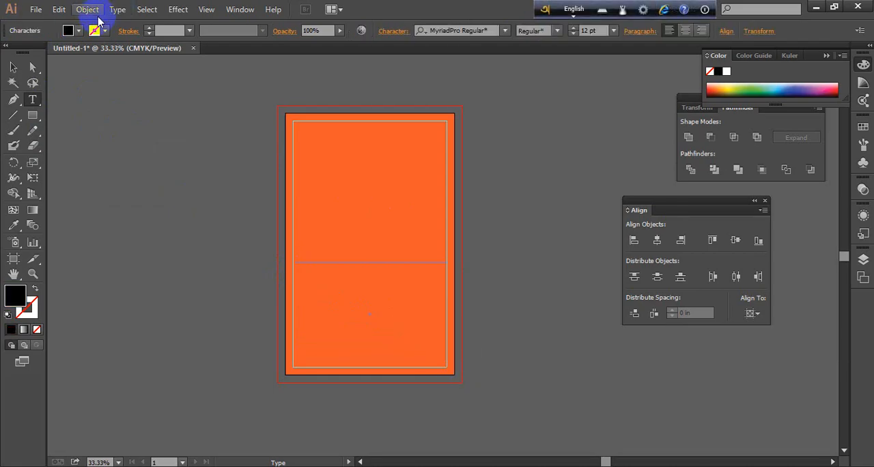
Divide the area text frame into 6 rows and 7 columns in Area Type Options, with the preview enabled
left_click(119, 9)
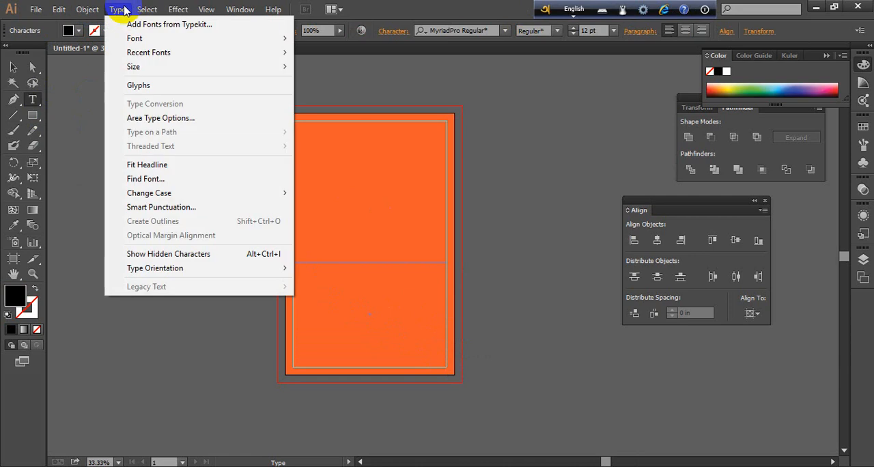
left_click(177, 118)
left_click_drag(417, 84, 647, 97)
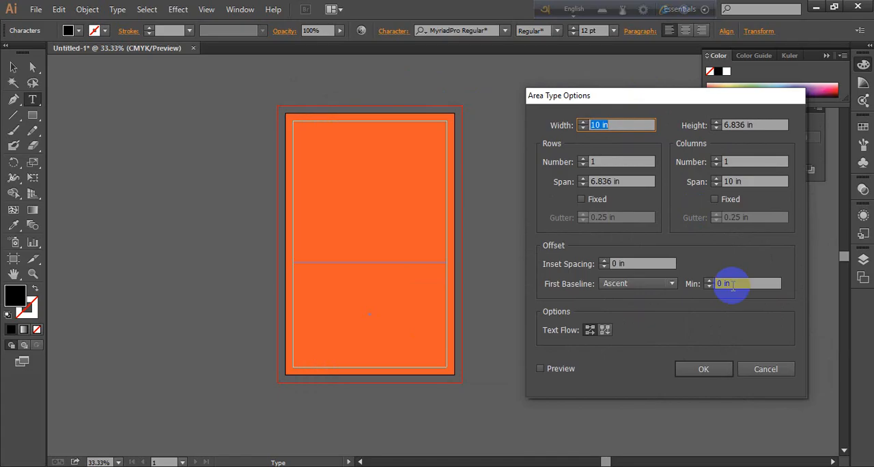
left_click(788, 461)
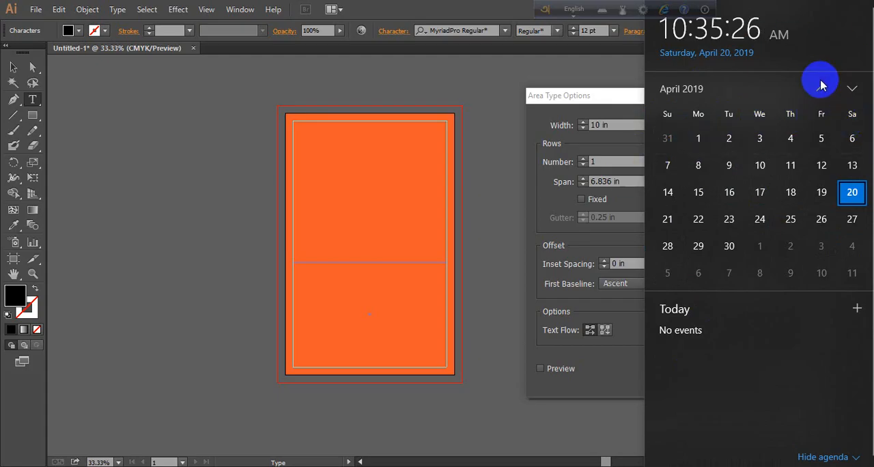
left_click(823, 463)
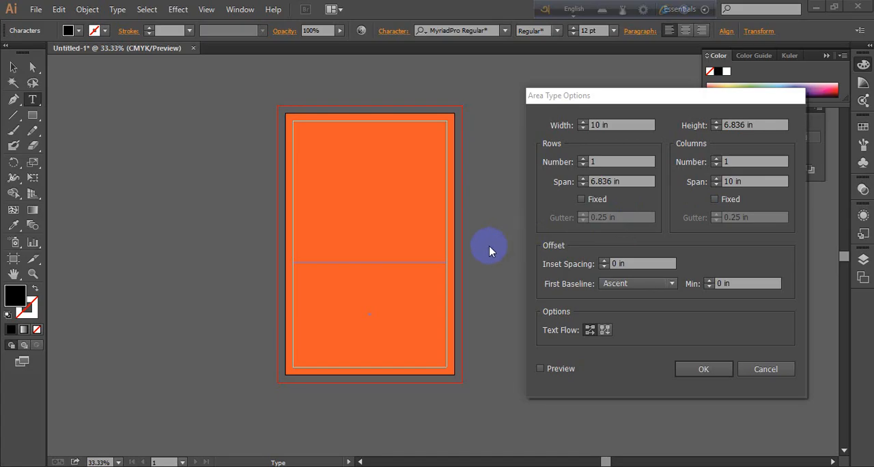
left_click(592, 165)
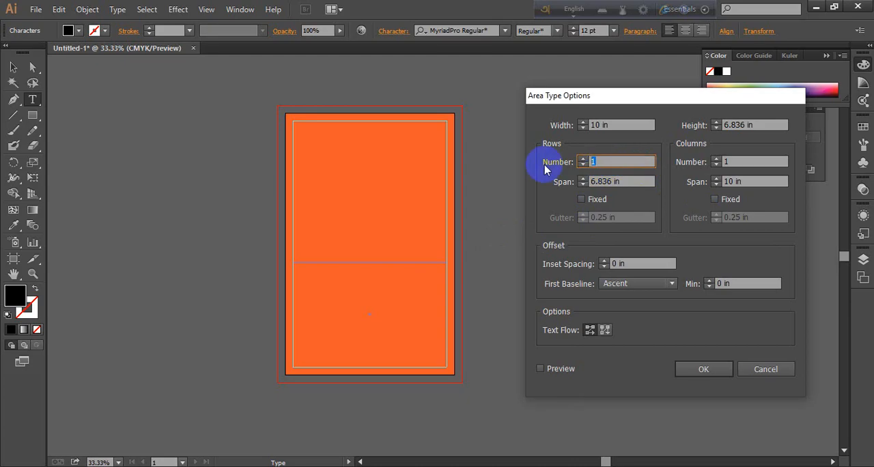
type("6")
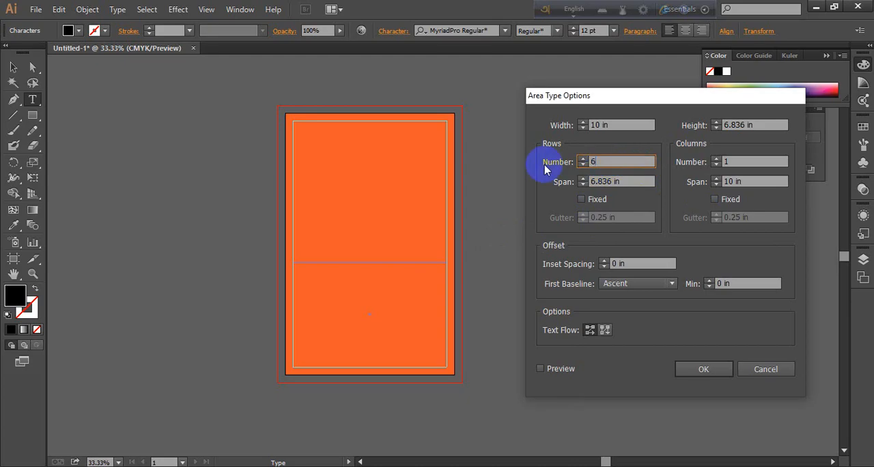
left_click(731, 162)
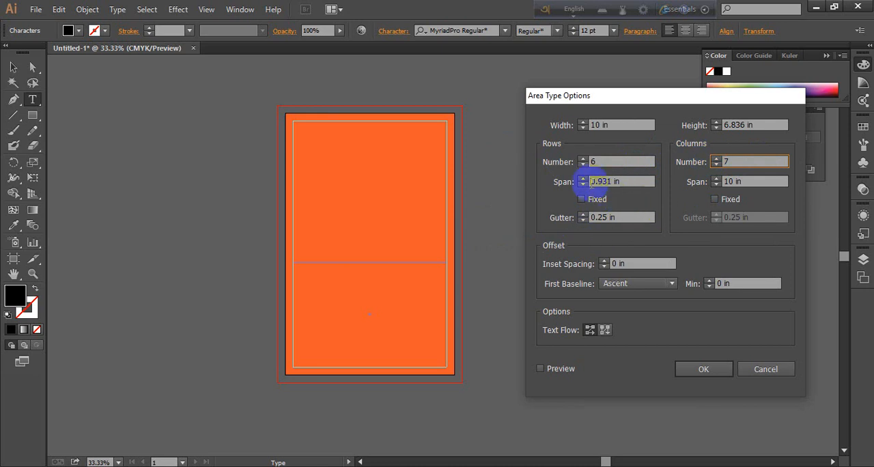
left_click(541, 369)
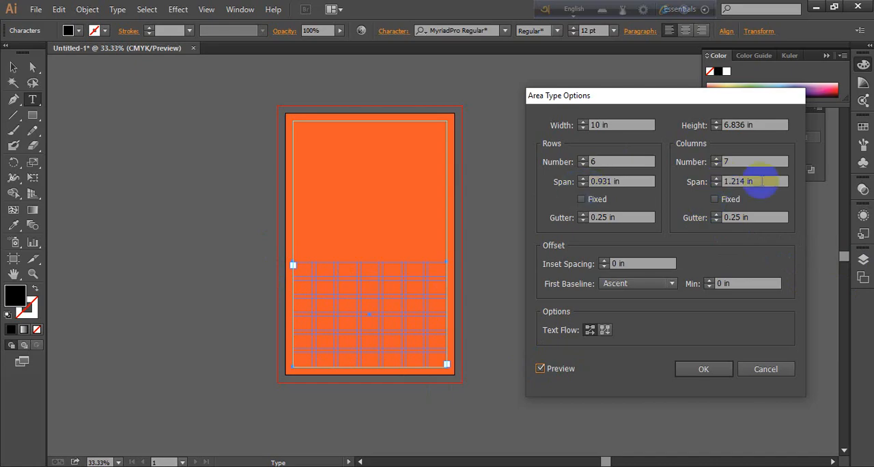
Try row gutters of 0.438 in and 0.5 in and a column gutter of 0.188 in on the text frame grid
left_click(584, 217)
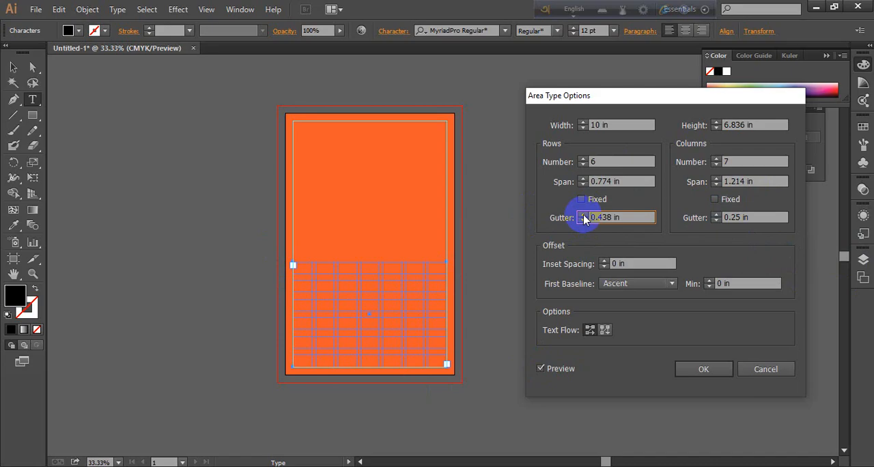
left_click(583, 221)
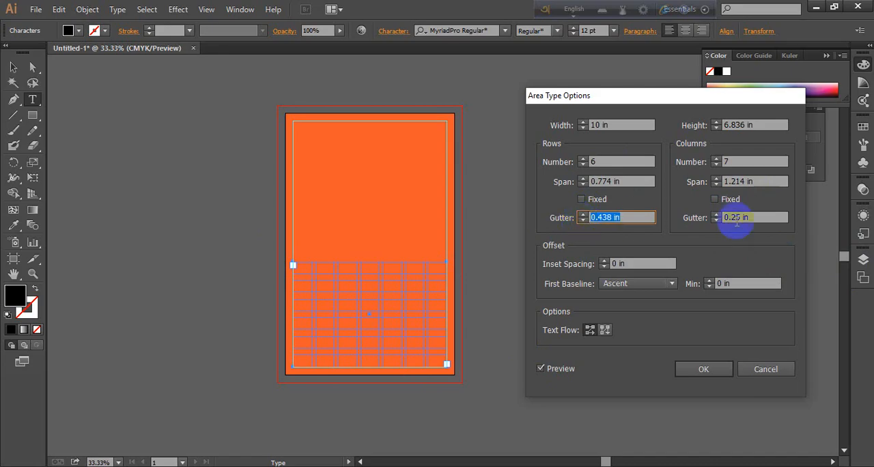
left_click(715, 222)
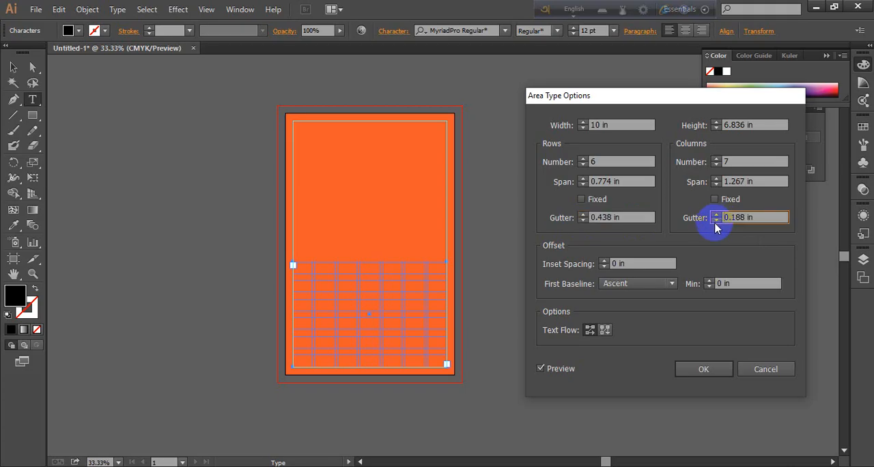
left_click(715, 214)
left_click(582, 218)
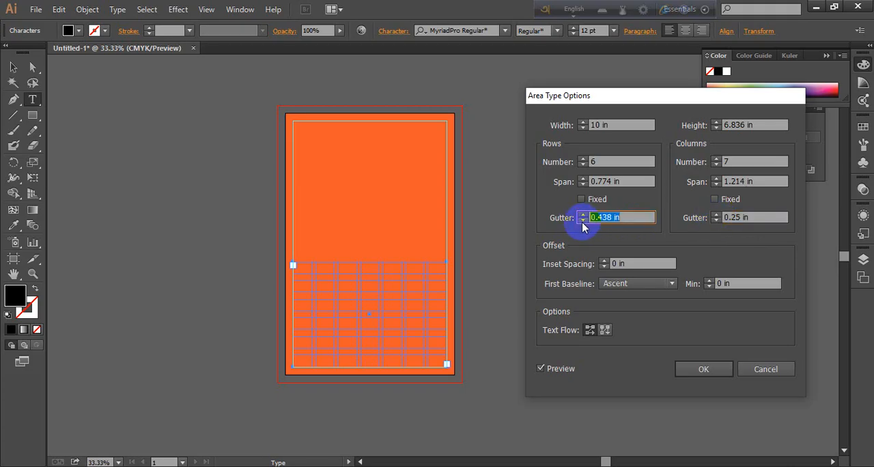
left_click(583, 215)
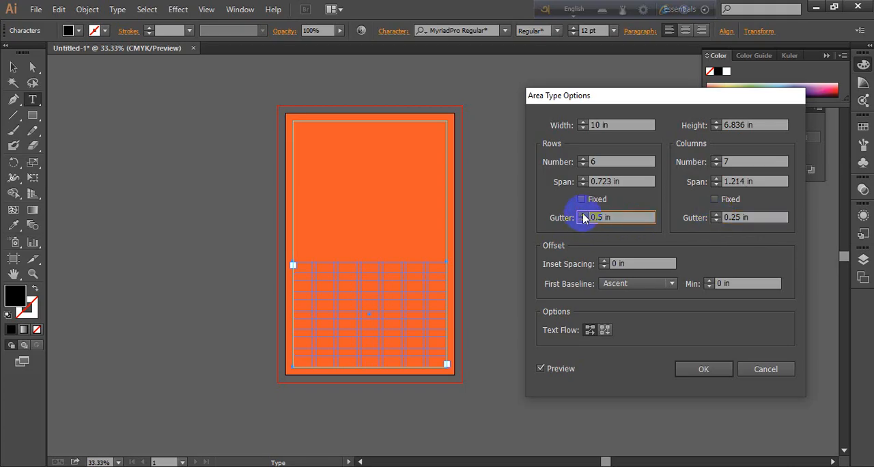
left_click(583, 222)
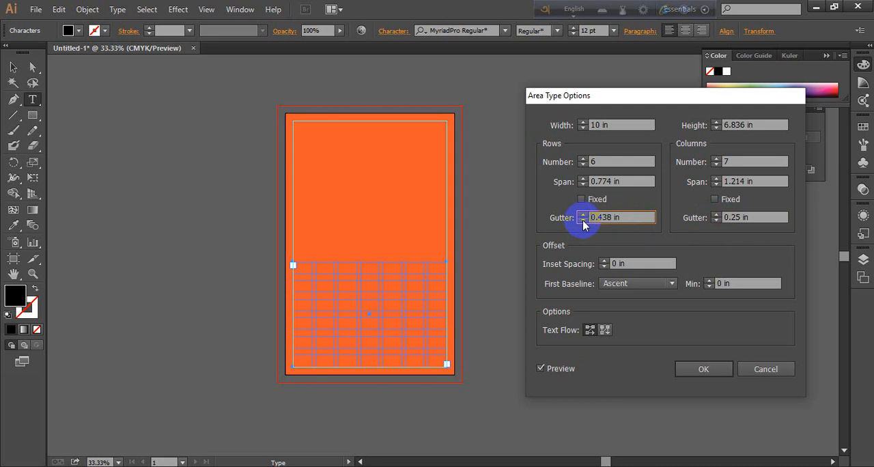
left_click(582, 215)
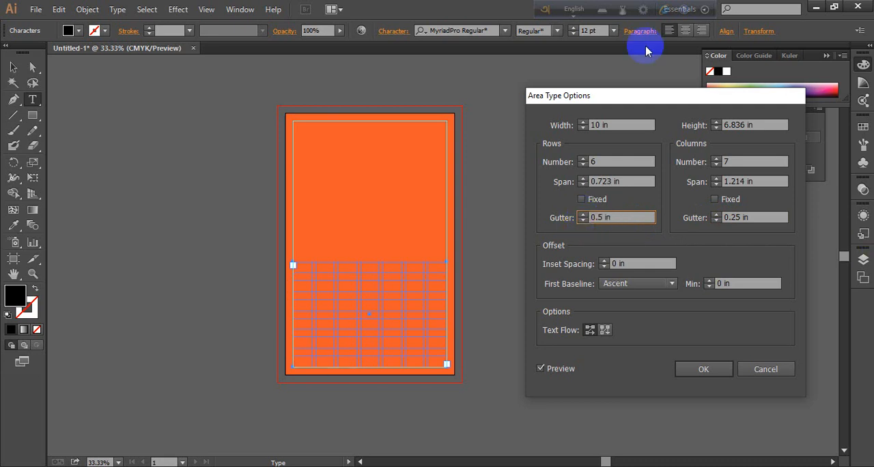
left_click(582, 200)
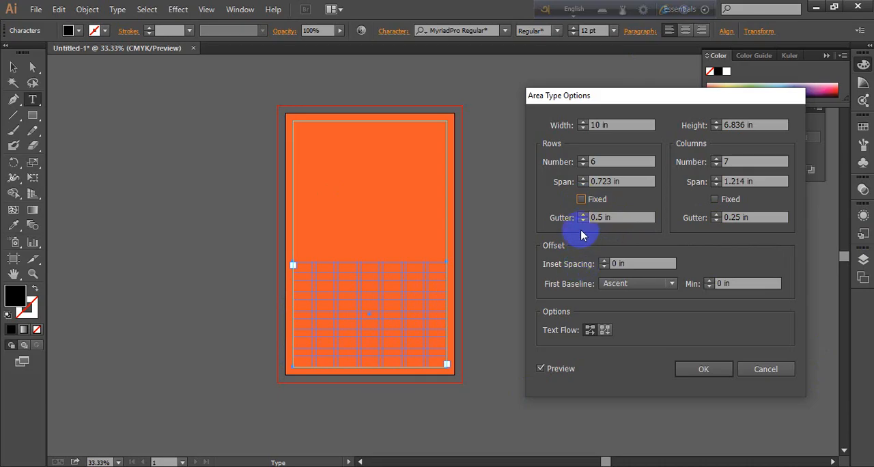
Set the row gutter of the text frame grid to 0.25 in
left_click_drag(617, 218, 492, 216)
type(".25")
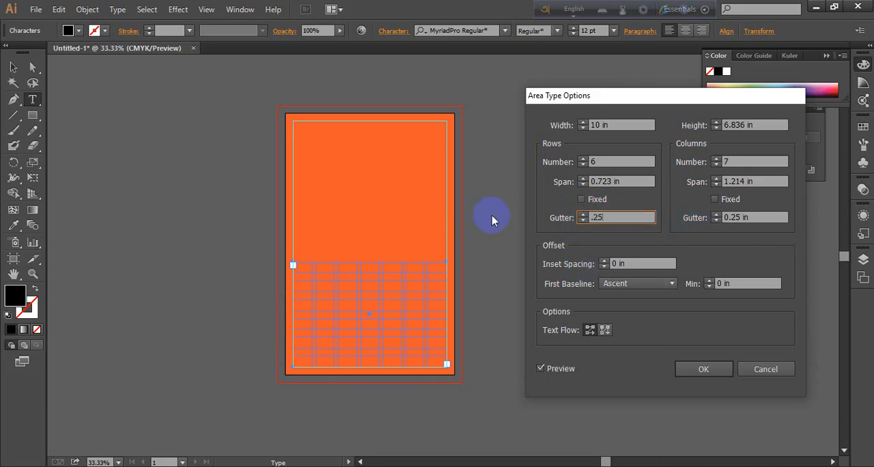
left_click(757, 218)
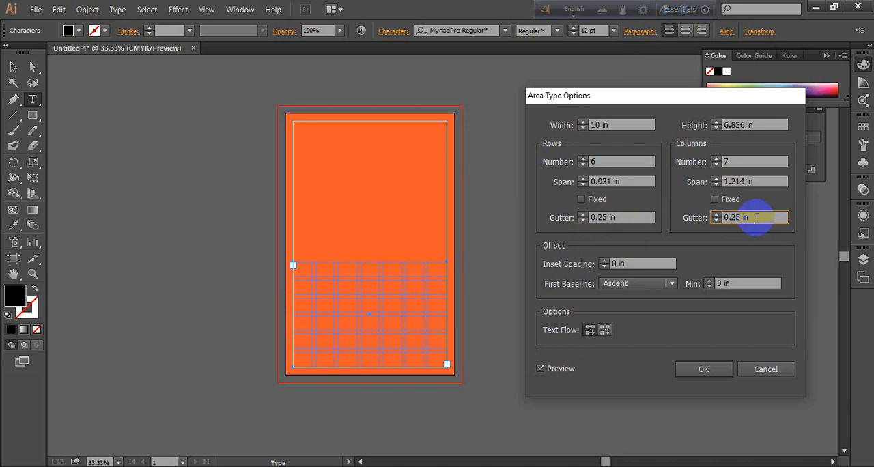
Adjust the column span of the text frame grid, trying 1.125 in and 1.25 in, and settle on 1.188 in
left_click(716, 184)
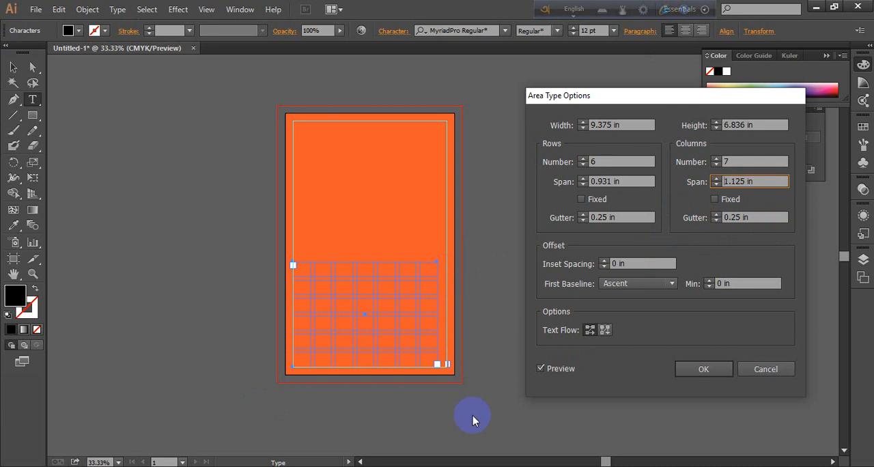
left_click(716, 179)
left_click(716, 179)
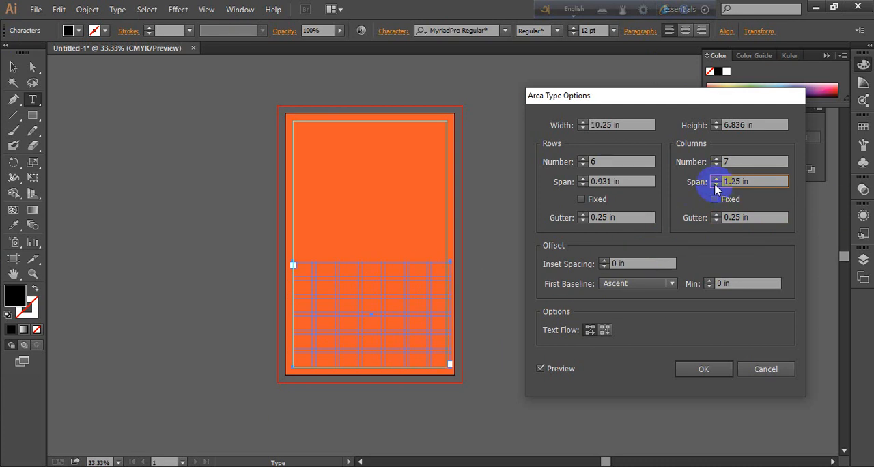
left_click(715, 184)
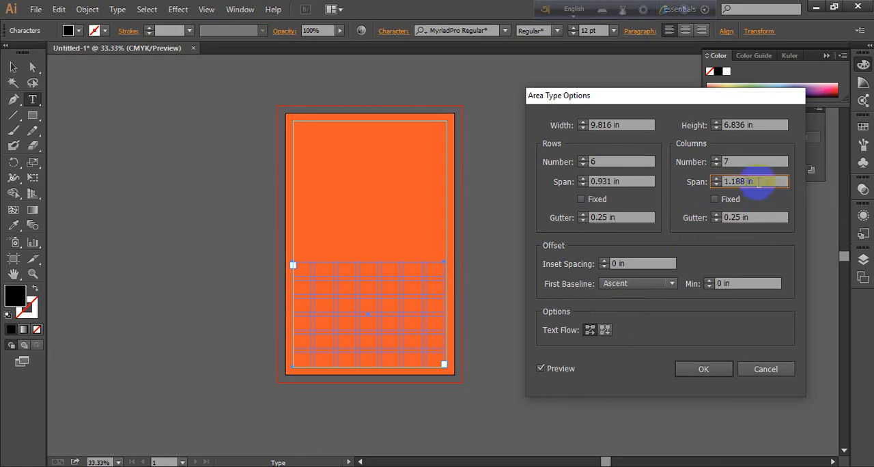
left_click(716, 180)
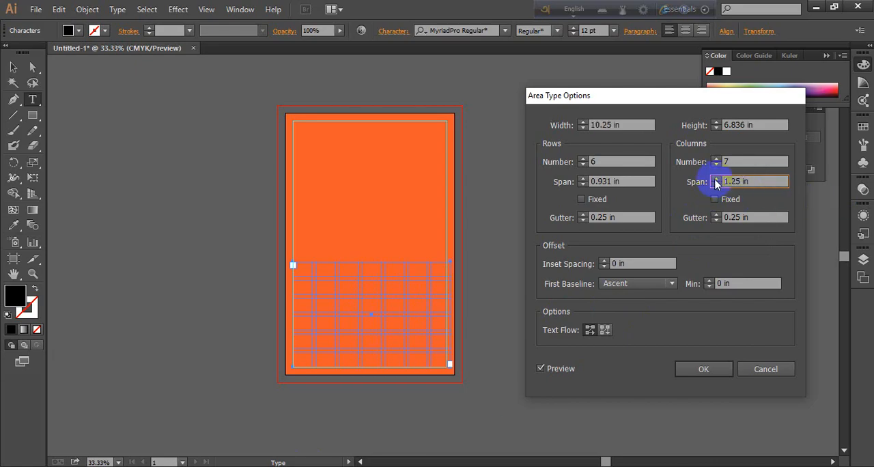
left_click(716, 185)
left_click(717, 185)
left_click(717, 181)
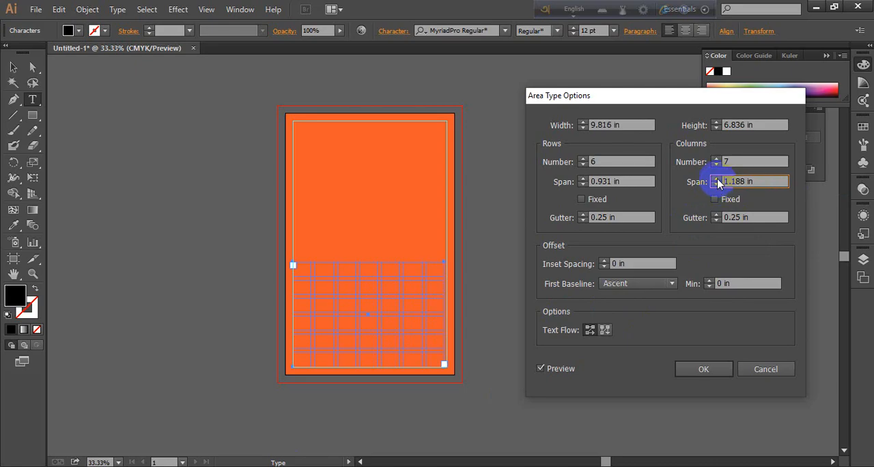
left_click(716, 180)
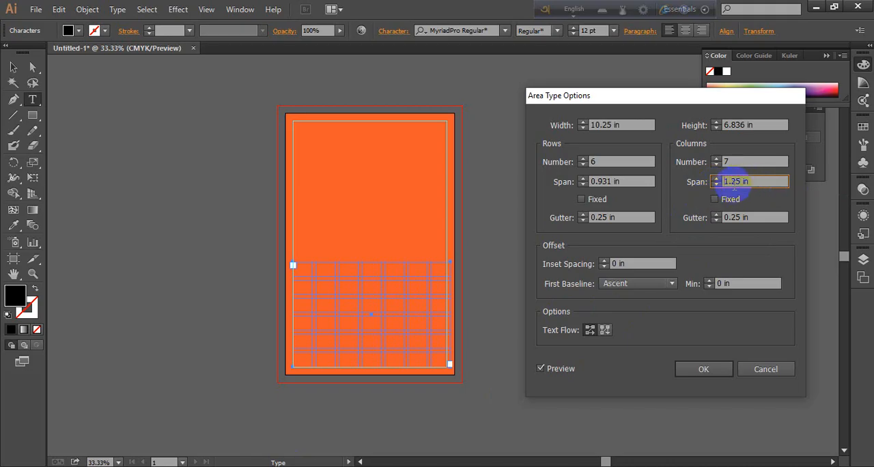
left_click(716, 184)
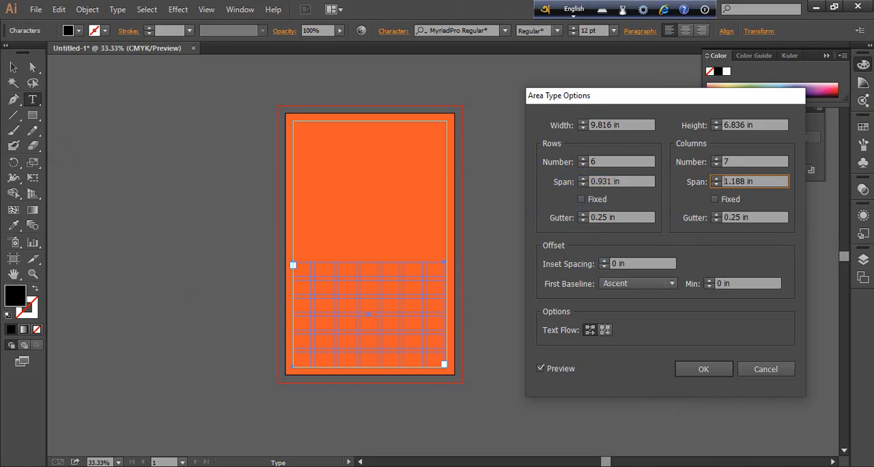
left_click(704, 369)
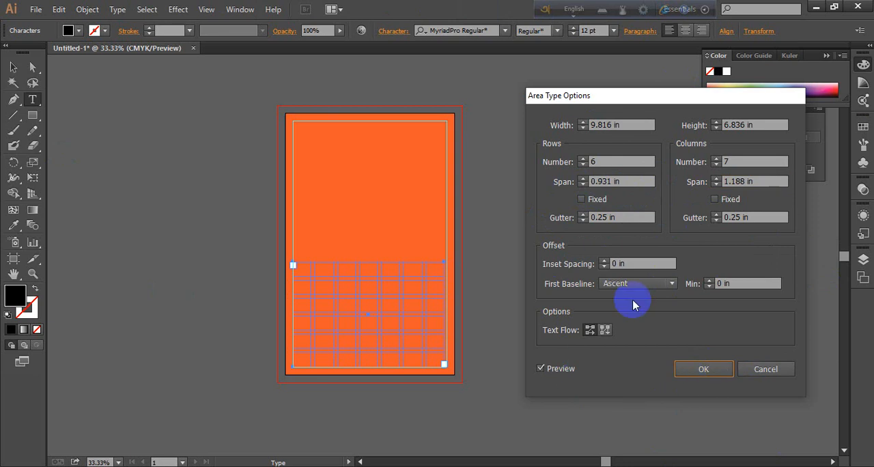
Try inset spacings of up to 0.5 in for the text frame, return the inset to 0 in and apply the area type options
left_click(605, 261)
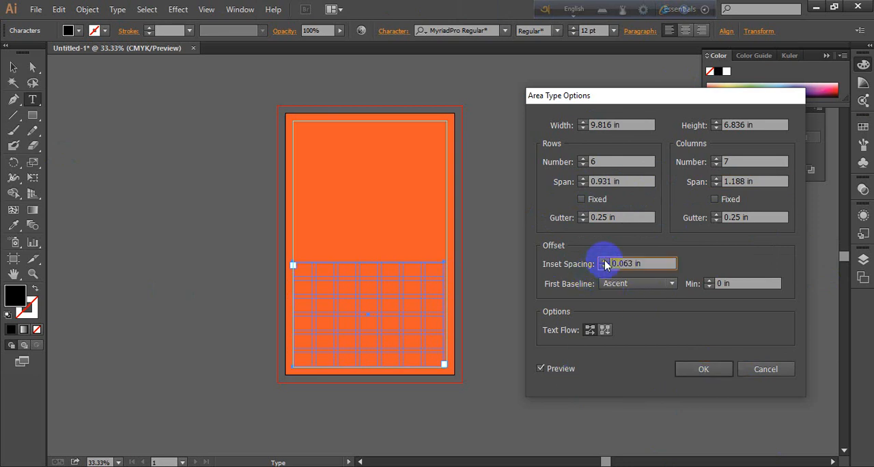
left_click(604, 261)
left_click(604, 260)
left_click(605, 261)
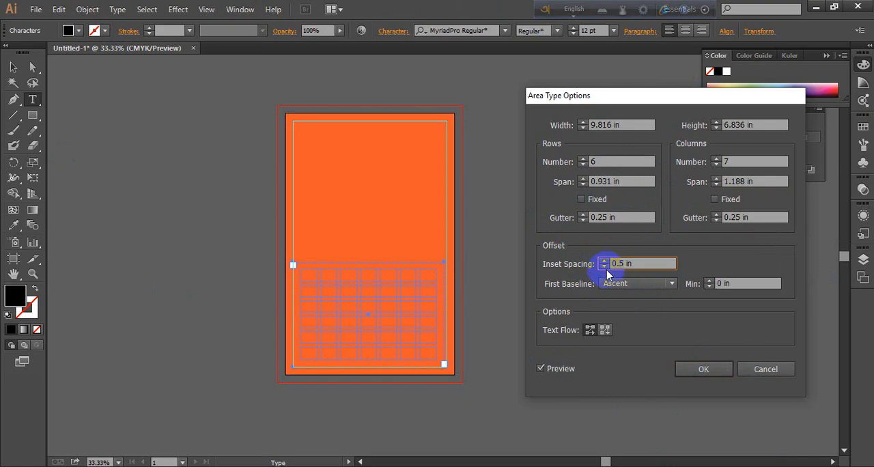
left_click(604, 270)
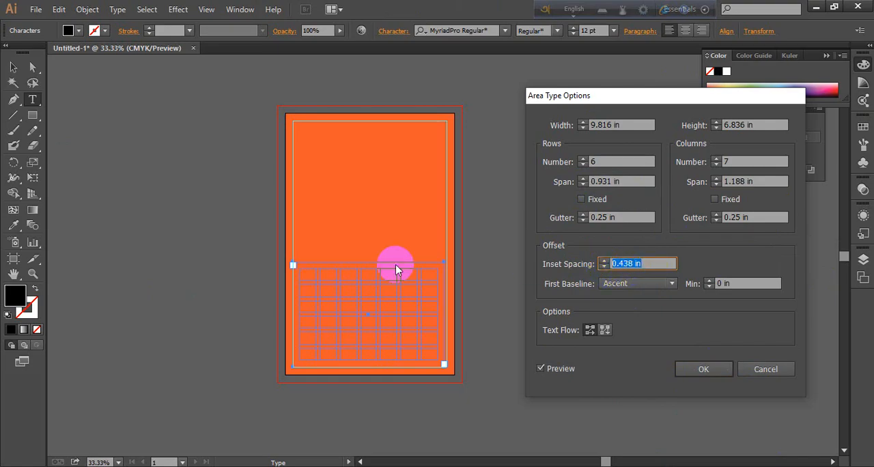
type("0")
key("Return")
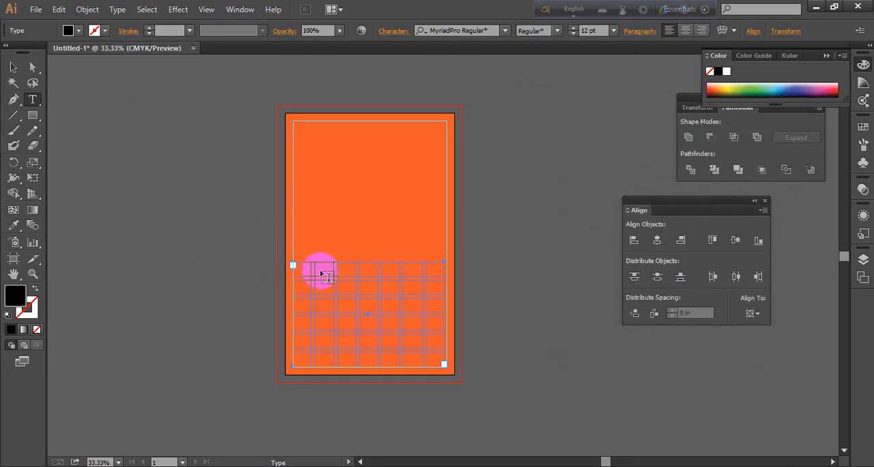
Place the text cursor at the start of the gridded text frame and bring up the character settings beside the artboard
left_click(295, 268)
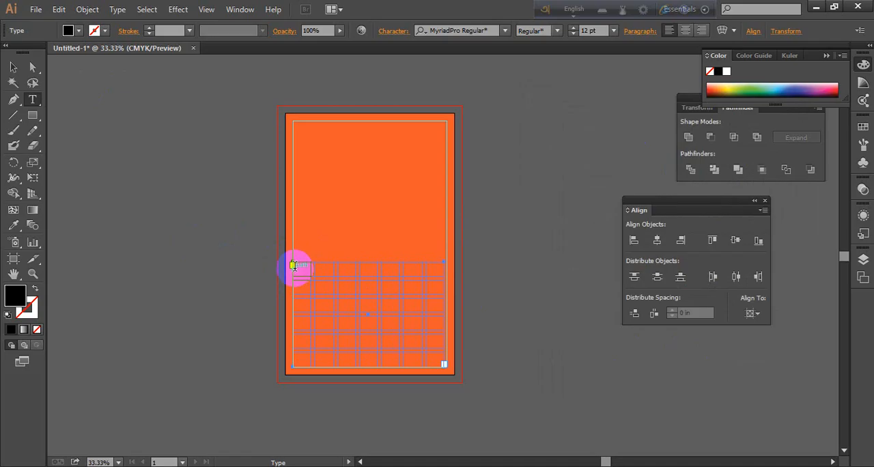
left_click(295, 268)
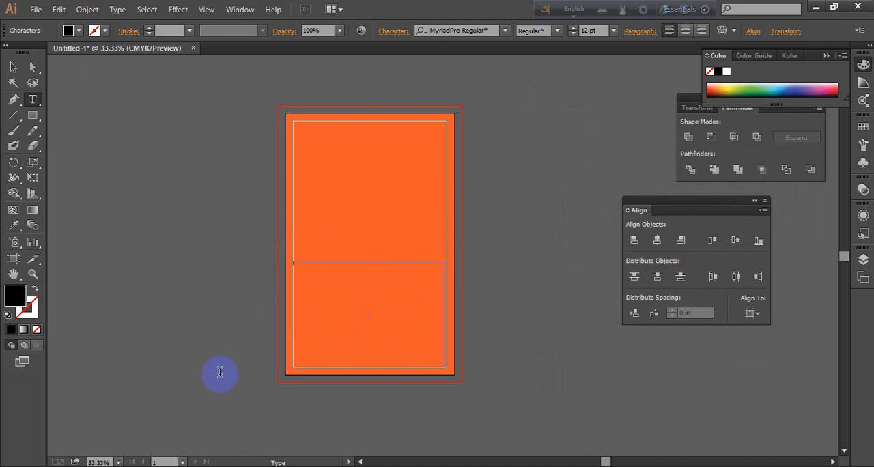
scroll(357, 293, "up", 4)
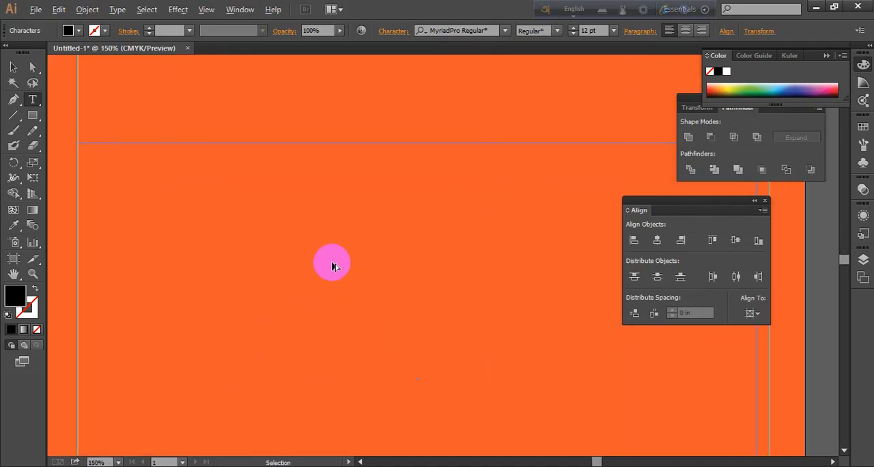
scroll(333, 266, "down", 1)
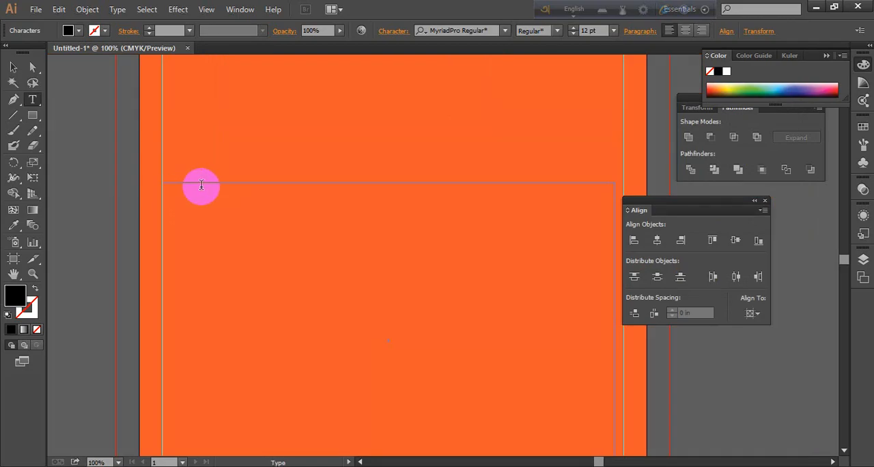
key("ctrl+t")
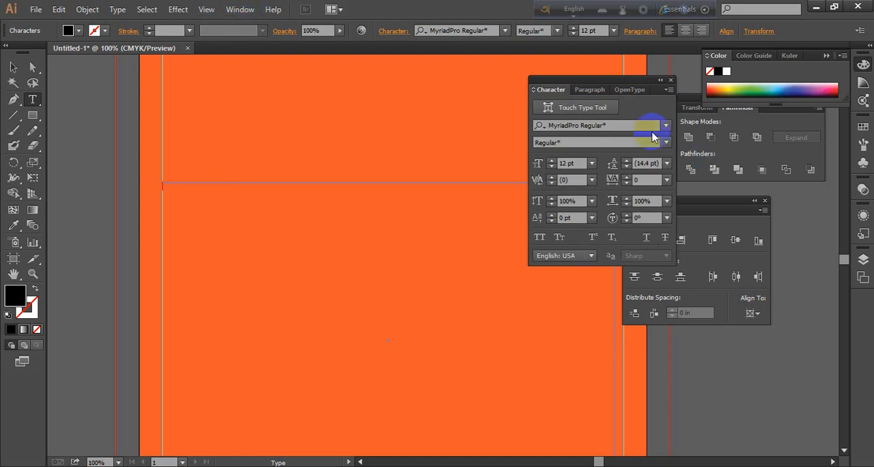
left_click_drag(600, 84, 738, 200)
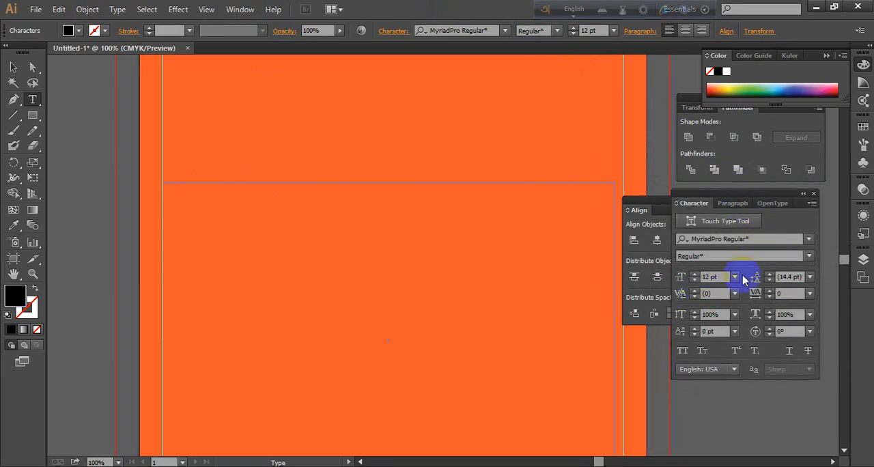
Set the text frame's font size to 19 pt and its font family to Nexa Bold
left_click(693, 275)
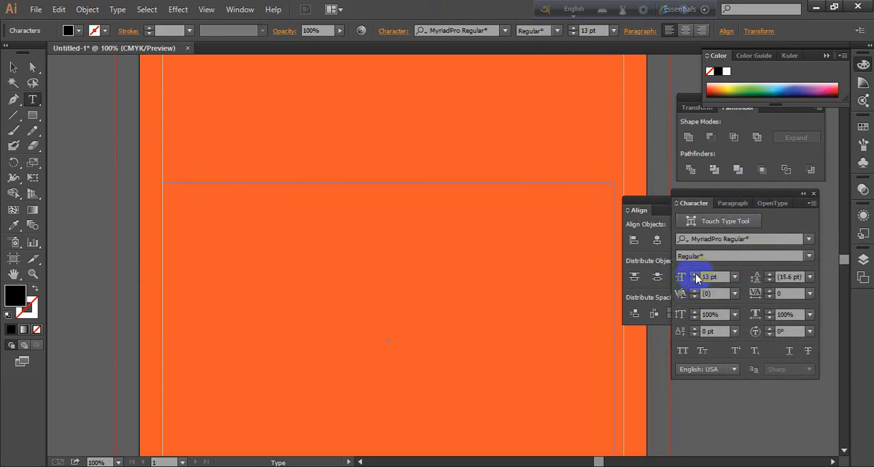
double_click(695, 275)
left_click(694, 276)
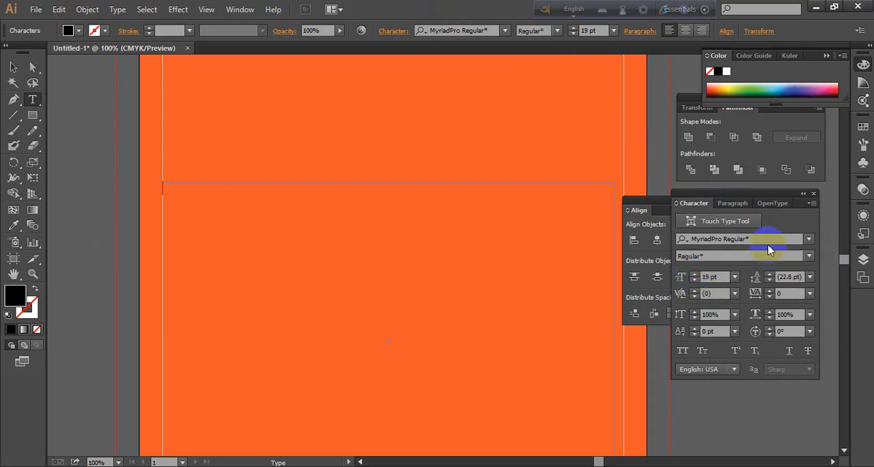
left_click(768, 238)
left_click(769, 239)
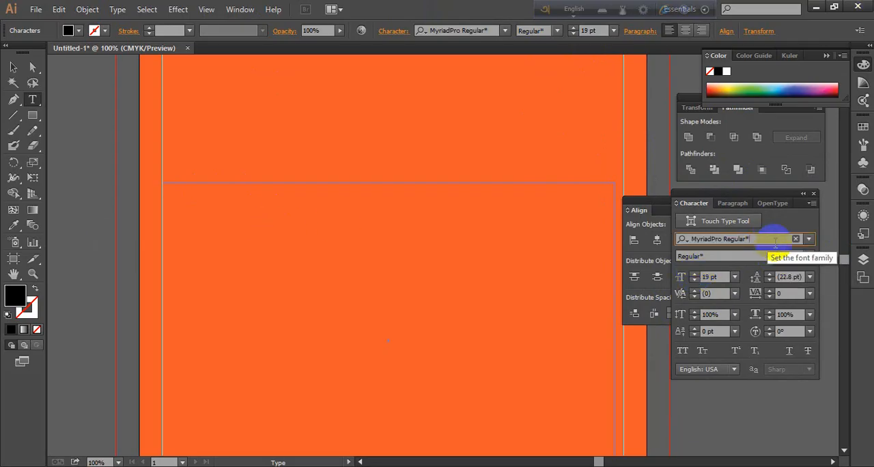
type("ne")
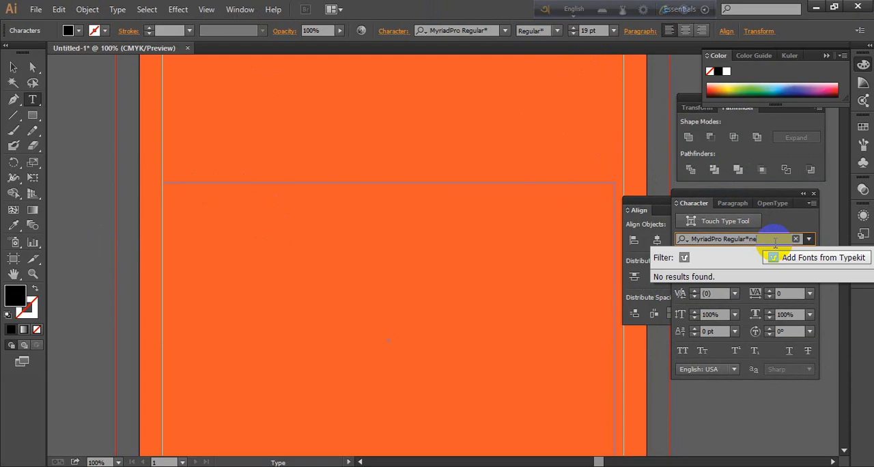
key("BackSpace")
key("BackSpace")
key("BackSpace")
key("BackSpace")
key("BackSpace")
key("BackSpace")
key("BackSpace")
key("BackSpace")
key("BackSpace")
key("BackSpace")
key("BackSpace")
key("BackSpace")
key("BackSpace")
key("BackSpace")
key("BackSpace")
key("BackSpace")
key("BackSpace")
key("BackSpace")
key("BackSpace")
key("BackSpace")
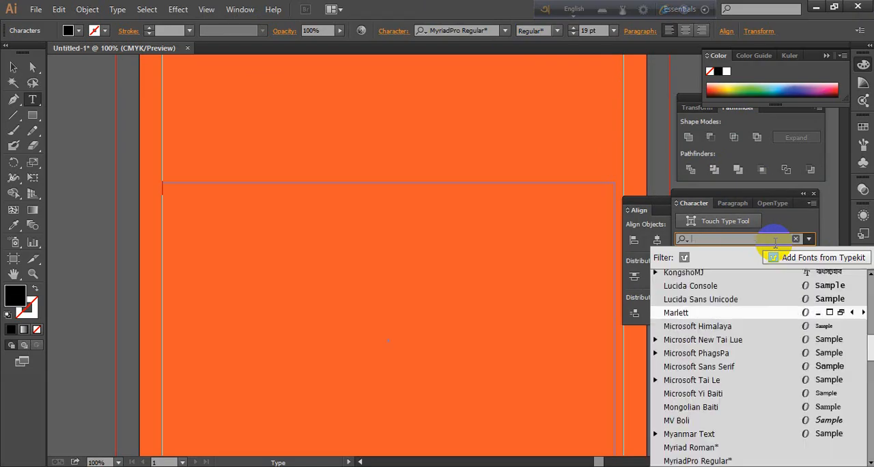
type("nexa")
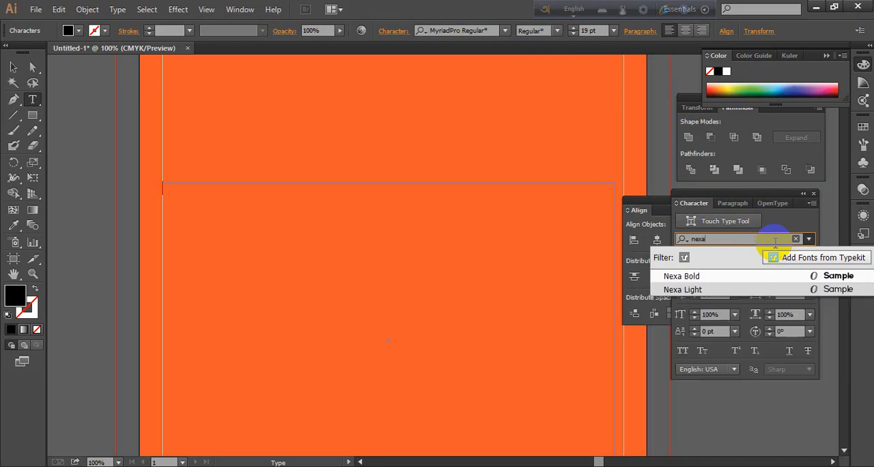
left_click(686, 276)
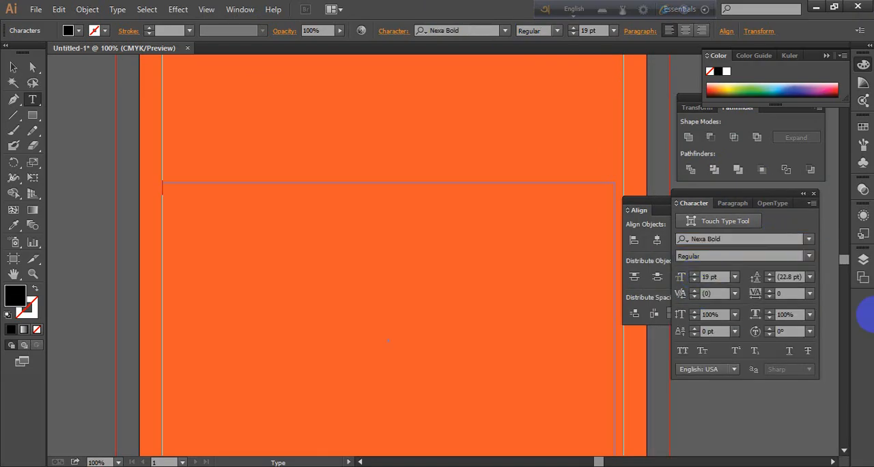
Try SUN as the first entry of the gridded text frame at 19 pt and delete it again
left_click(183, 197)
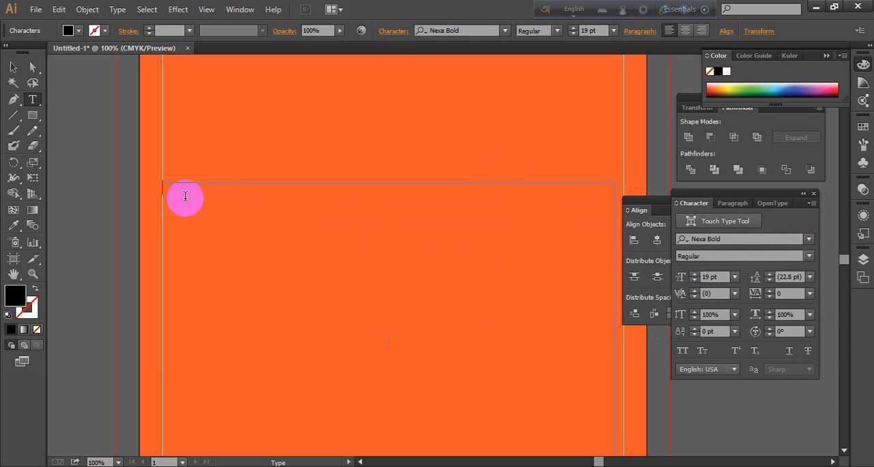
left_click(822, 466)
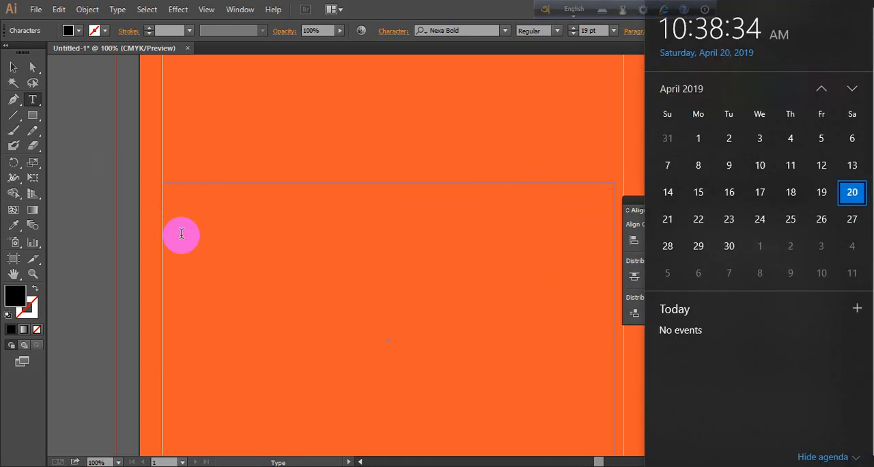
left_click(178, 195)
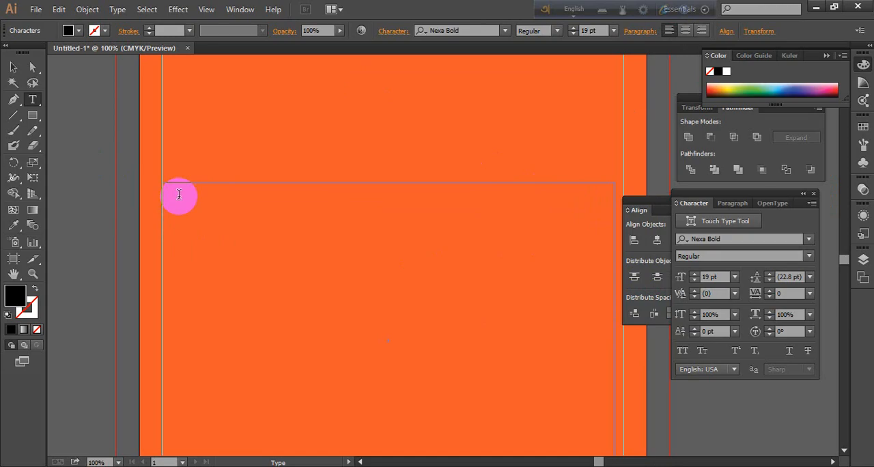
type("SUN")
double_click(181, 187)
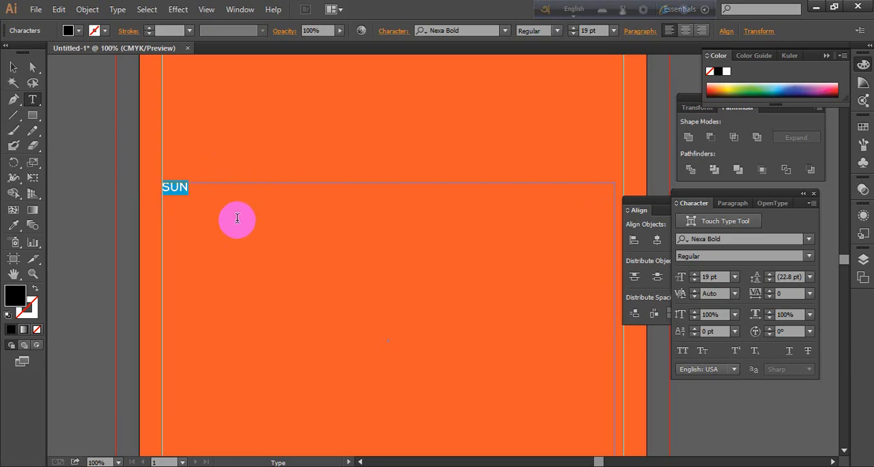
left_click(237, 218)
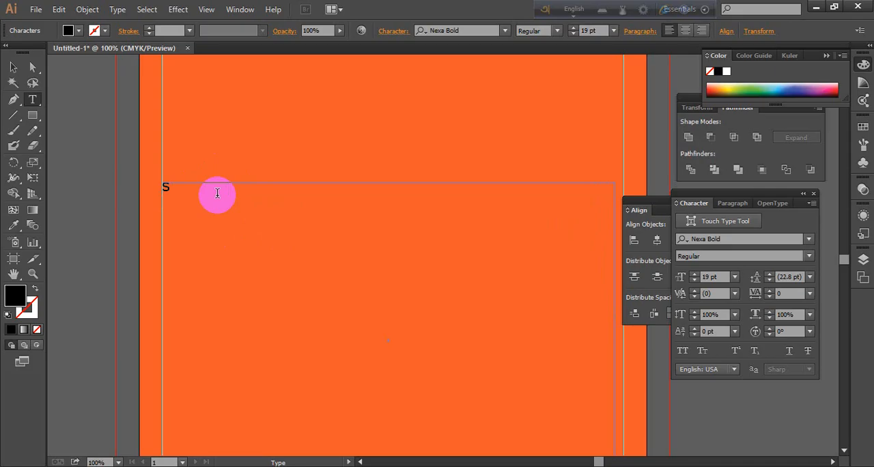
key("BackSpace")
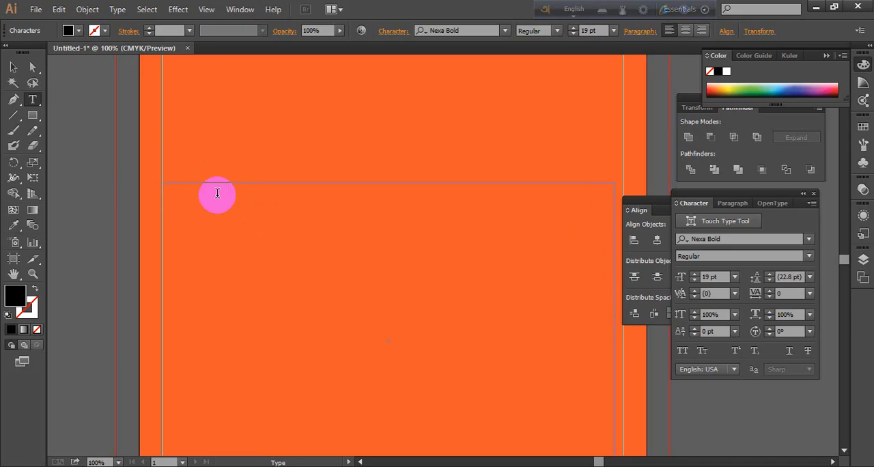
Raise the font size to 26 pt, try SUN in the first cell and remove the trial text
left_click(694, 276)
left_click(695, 275)
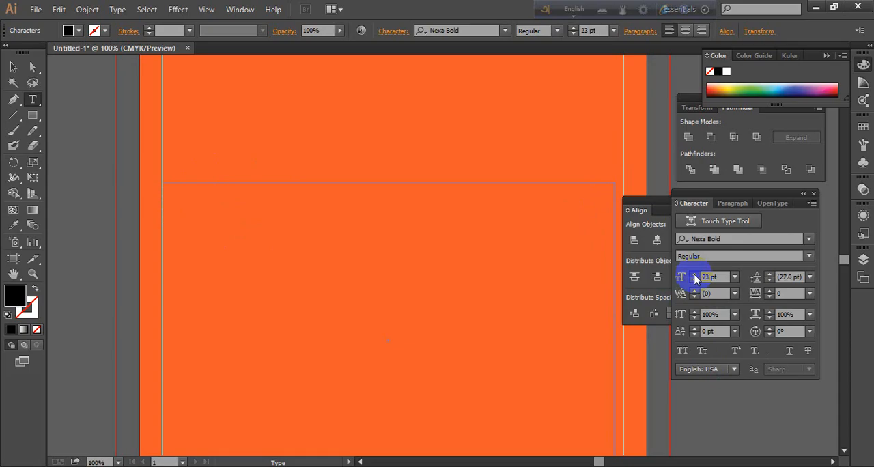
left_click(695, 276)
left_click(695, 276)
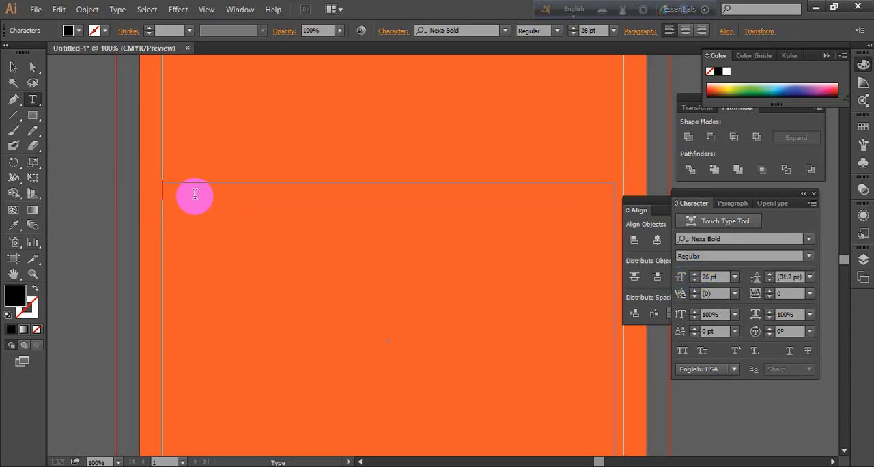
type("SUN")
key("BackSpace")
key("BackSpace")
key("BackSpace")
type("SU")
key("BackSpace")
key("BackSpace")
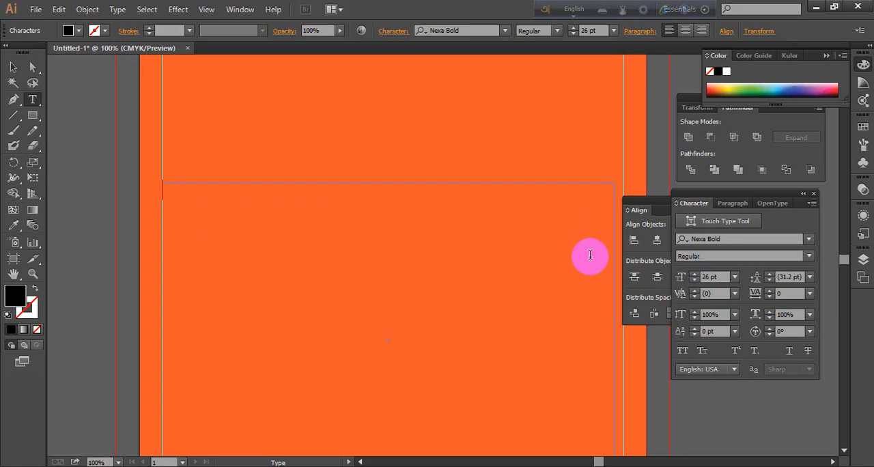
Set the font size to 30 pt, enter SUN in the first cell and select the word
left_click(704, 285)
left_click(694, 274)
left_click(694, 274)
left_click(695, 273)
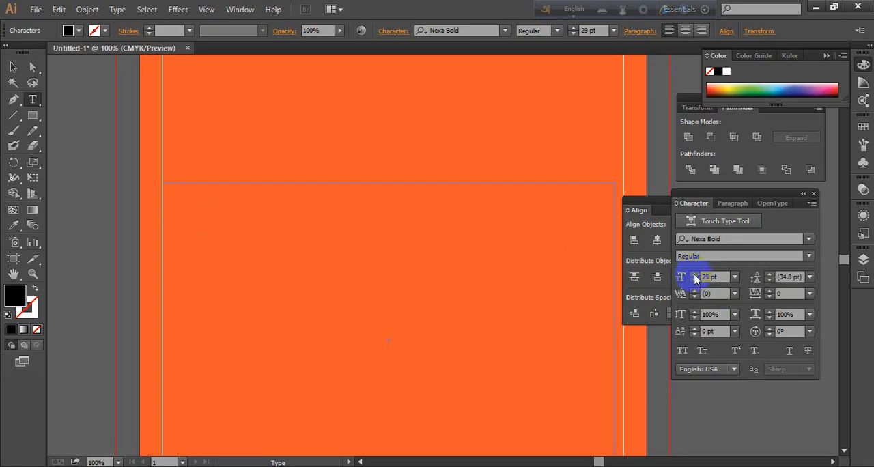
left_click(695, 277)
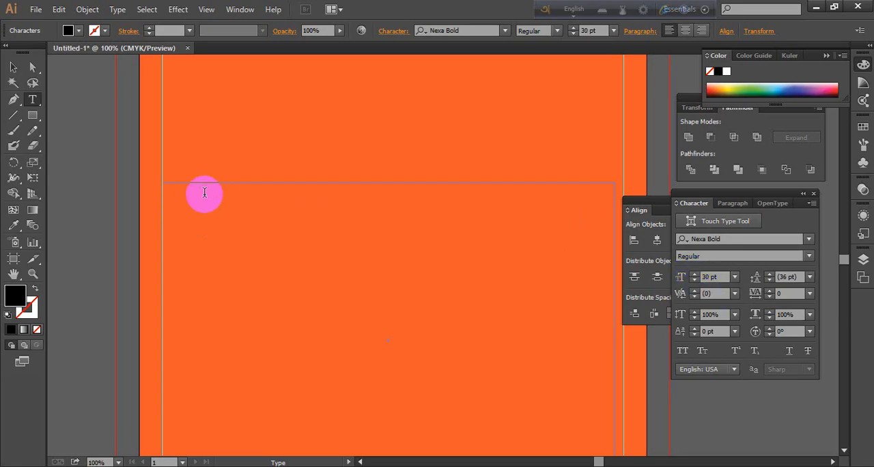
type("SUN")
left_click_drag(204, 192, 164, 190)
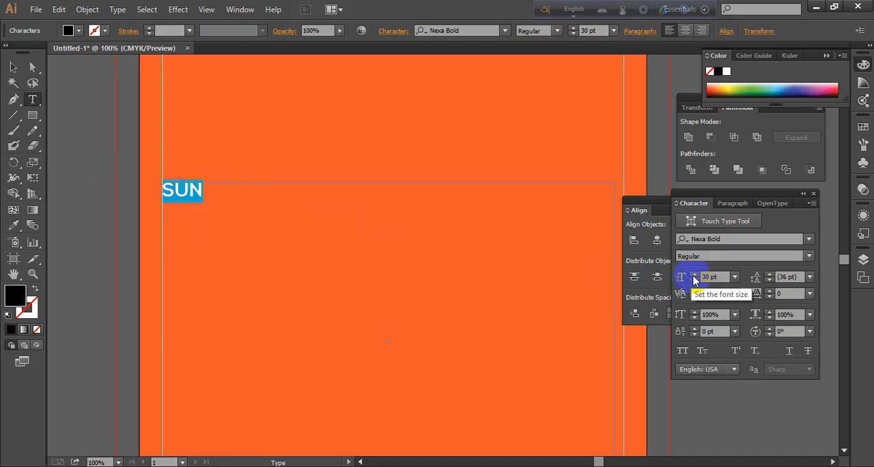
Increase the font size of SUN, trying 33 pt and settling on 38 pt
left_click(694, 274)
left_click(693, 274)
left_click(694, 274)
left_click(220, 200)
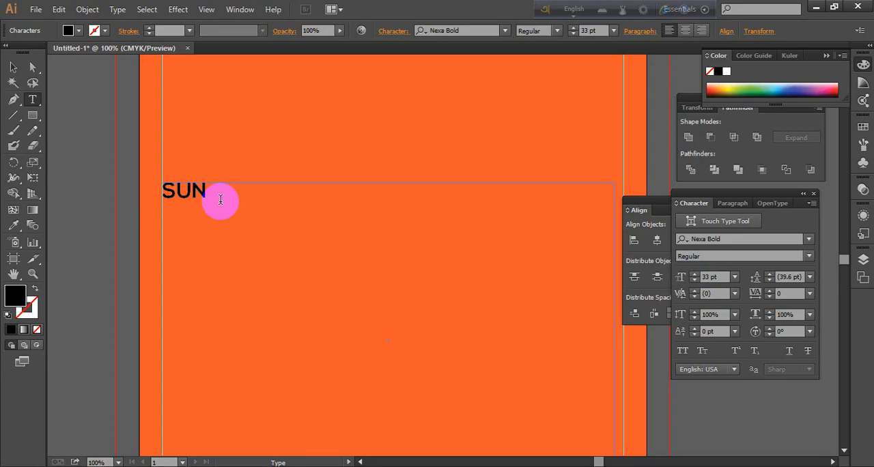
key("Return")
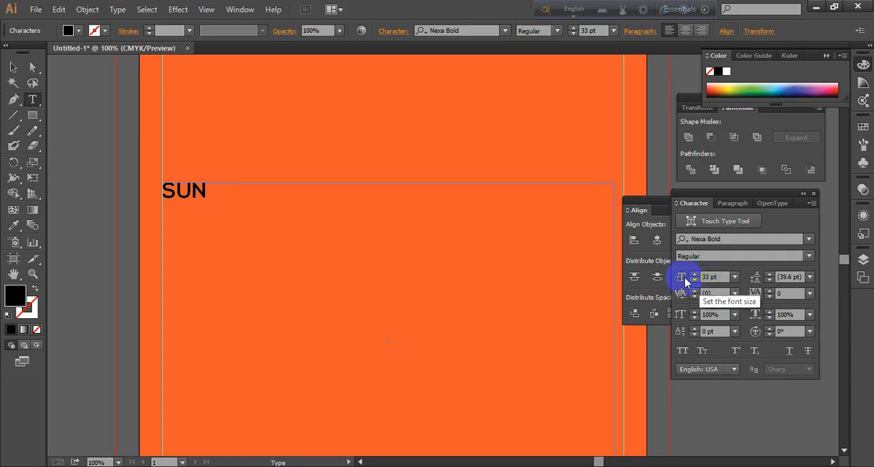
left_click_drag(254, 178, 67, 192)
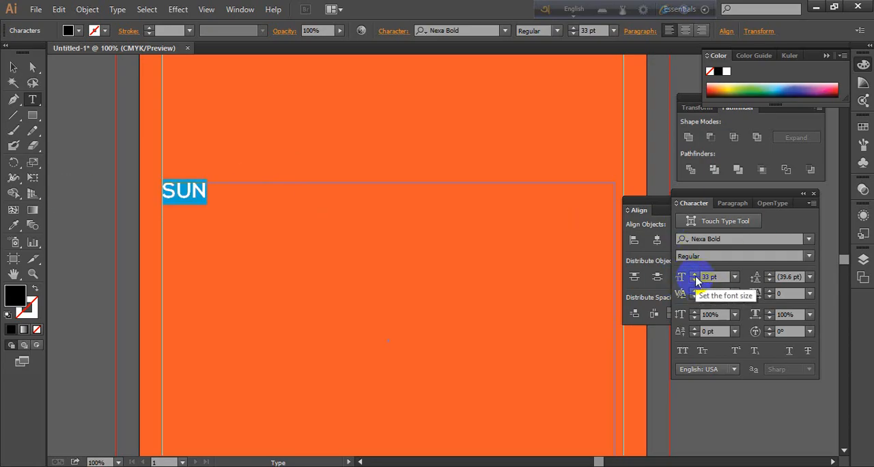
left_click(693, 274)
left_click(694, 274)
left_click(694, 275)
left_click(694, 274)
left_click(694, 274)
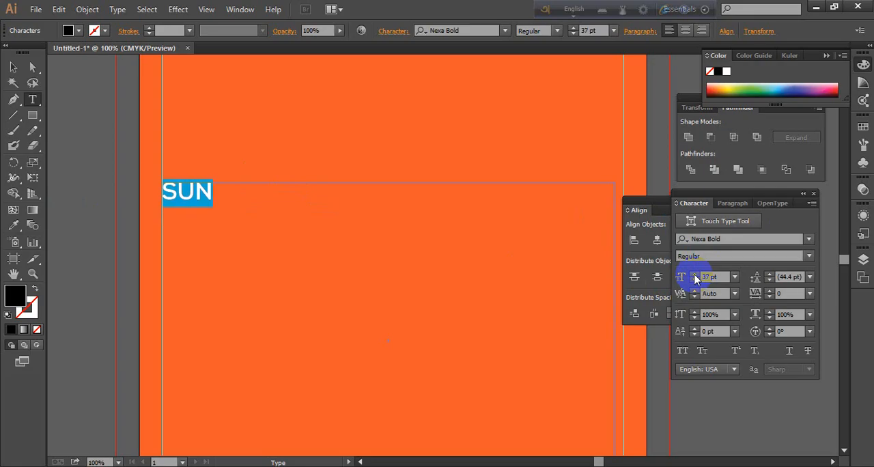
left_click(244, 189)
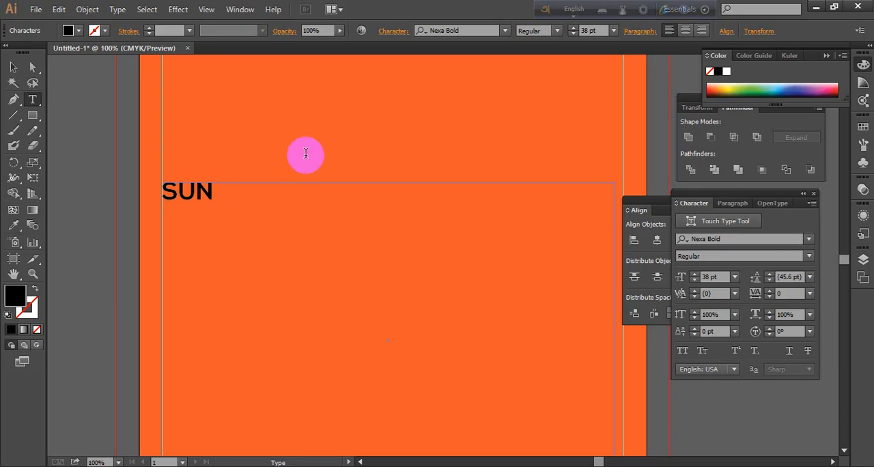
Try adding MON after SUN on the first line of the text frame
left_click(183, 170)
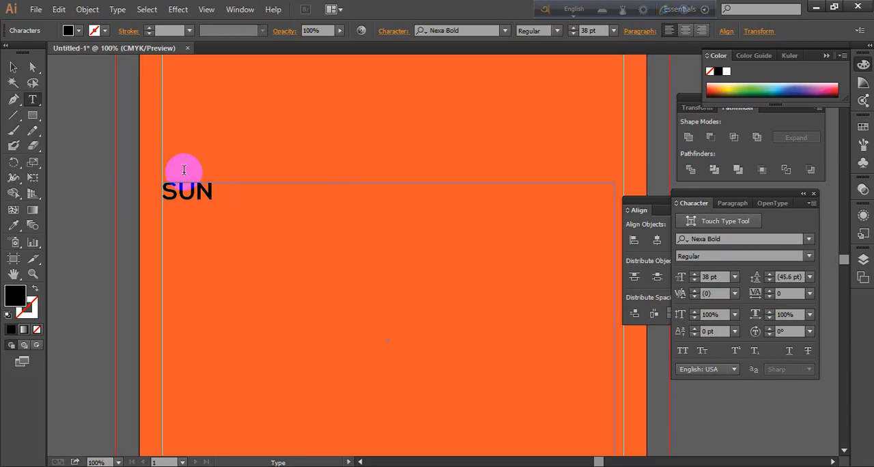
type("MO    N")
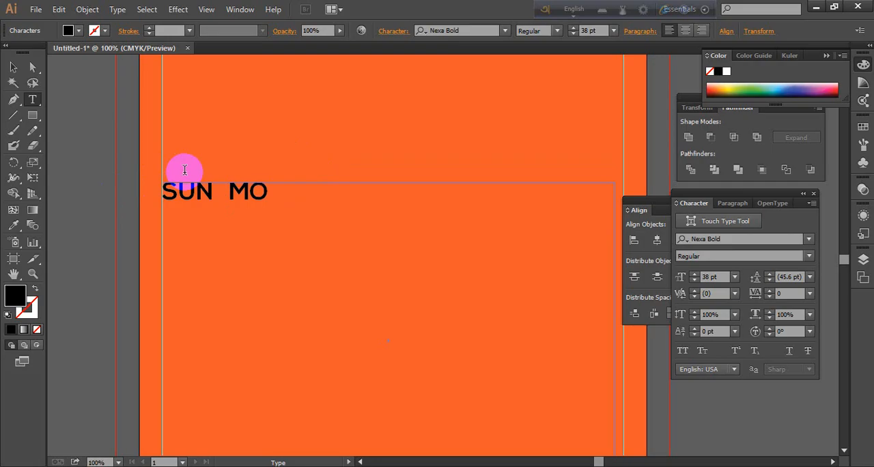
key("BackSpace")
type("n")
key("BackSpace")
type("N")
Delete all the weekday text from the frame, leaving the text cursor in the first cell
left_click_drag(317, 195, 6, 194)
left_click(293, 198)
key("BackSpace")
key("BackSpace")
key("BackSpace")
key("BackSpace")
key("BackSpace")
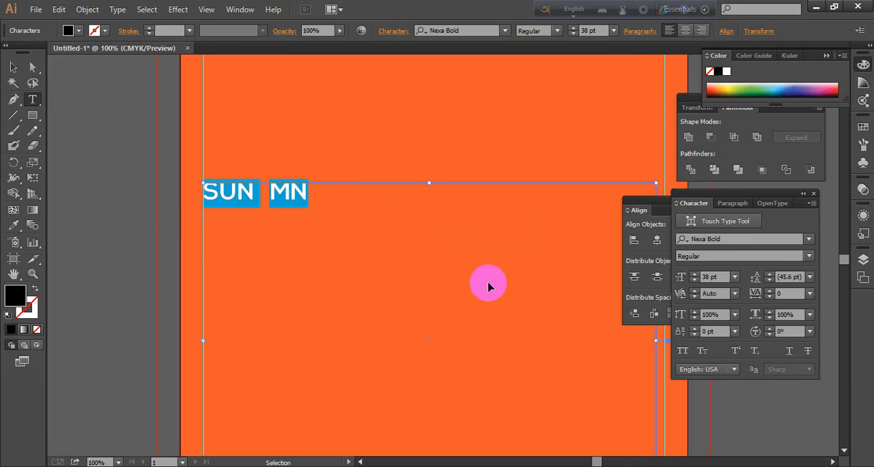
key("ctrl+z")
key("BackSpace")
key("BackSpace")
key("BackSpace")
key("BackSpace")
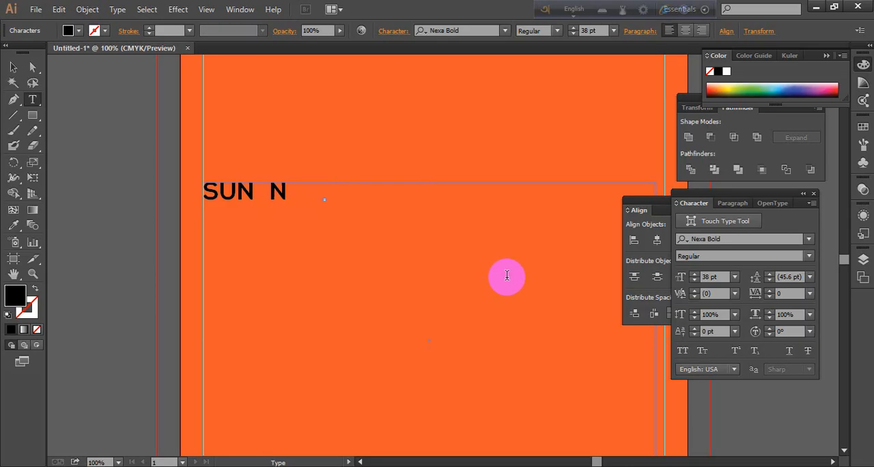
key("BackSpace")
key("BackSpace")
key("BackSpace")
key("BackSpace")
key("BackSpace")
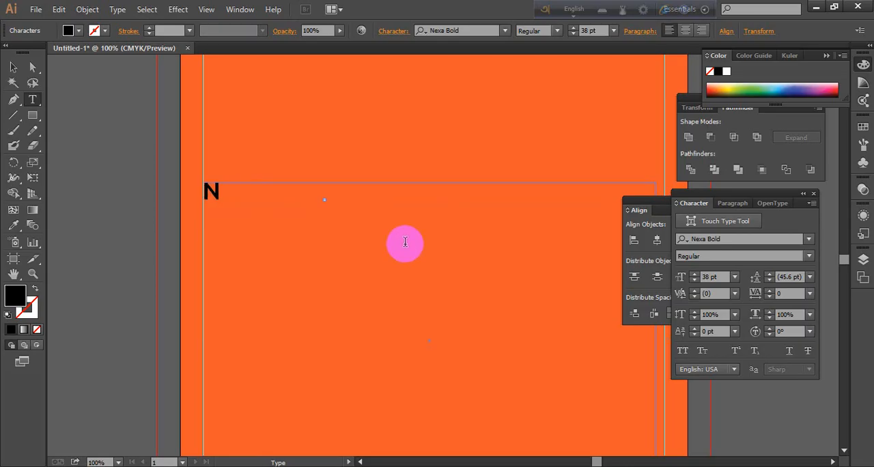
left_click_drag(234, 197, 195, 225)
key("BackSpace")
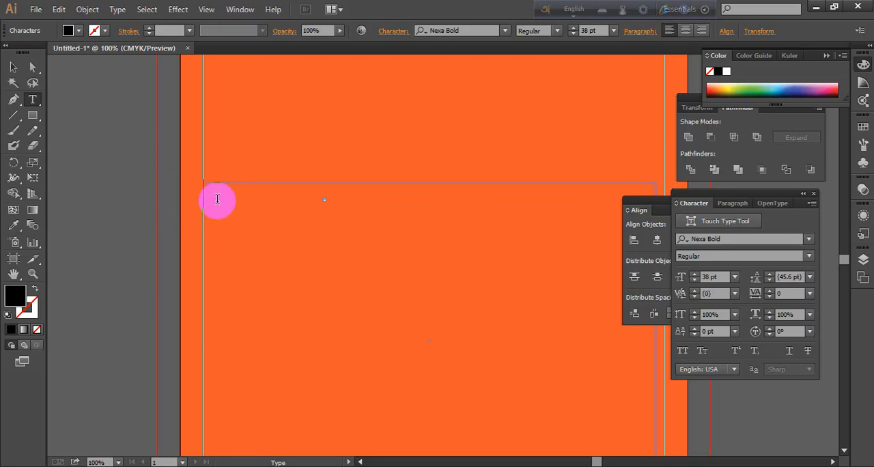
Retype SUN in the first cell, try MON after it, and trim the line back to SUN M
type("SUN ")
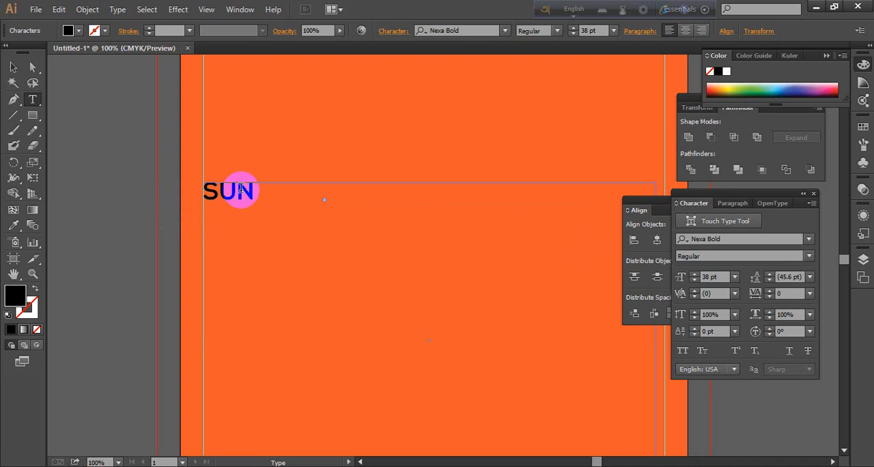
type("MO N")
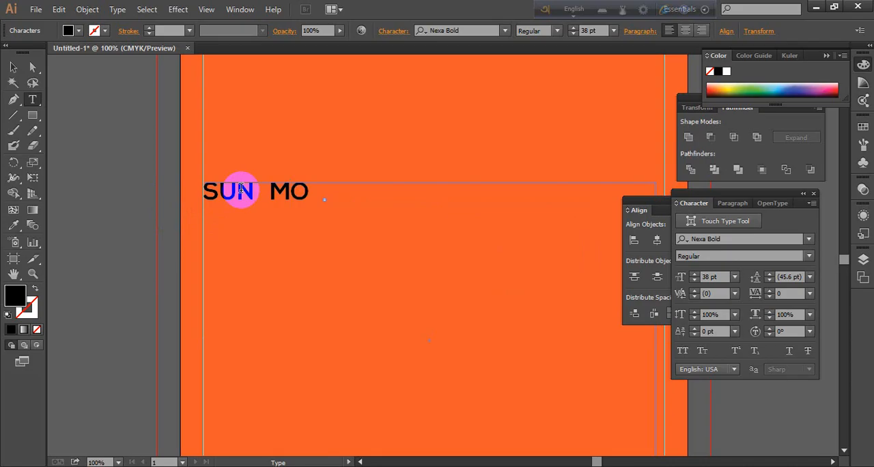
key("BackSpace")
key("BackSpace")
key("BackSpace")
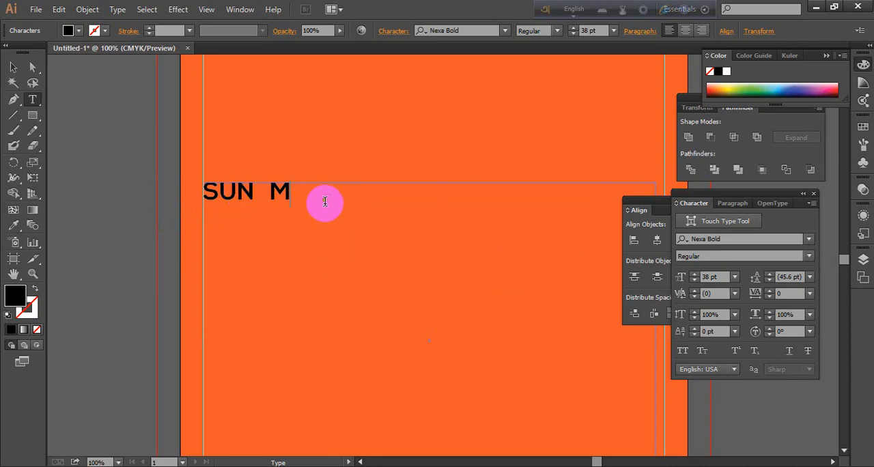
key("Escape")
scroll(312, 204, "up", 4)
scroll(357, 203, "up", 1)
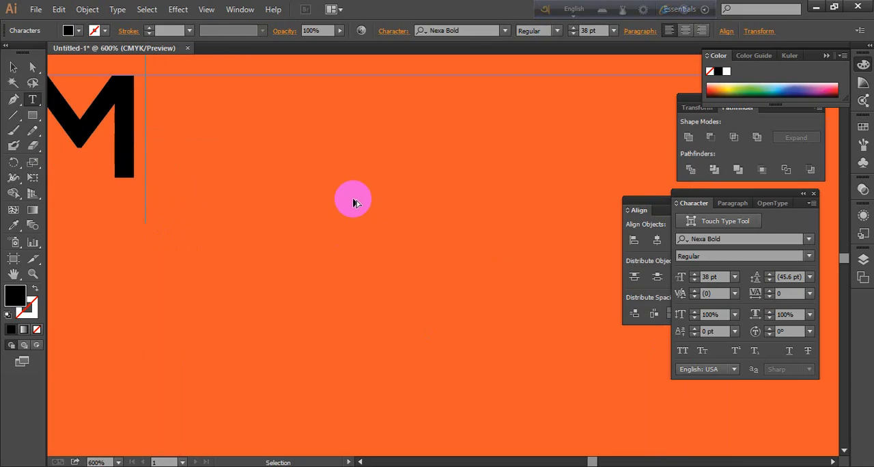
scroll(356, 203, "down", 6)
scroll(307, 205, "up", 1)
scroll(307, 209, "down", 1)
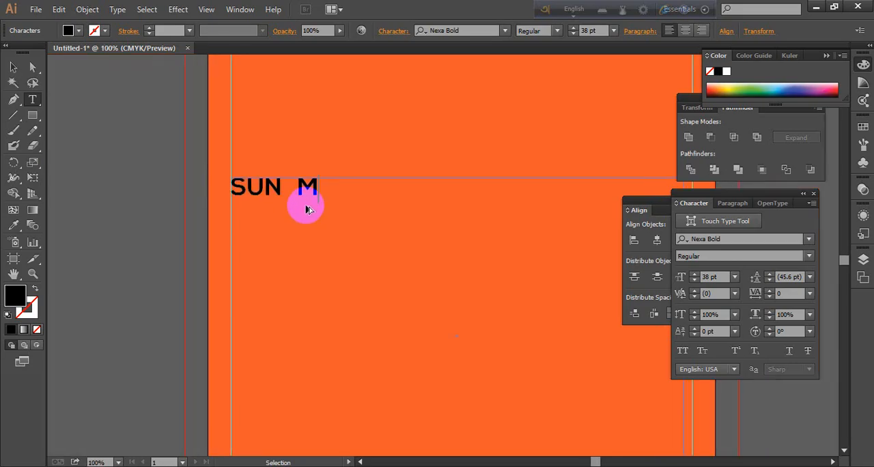
Try completing MON after SUN on the first line, and clear all the text from the frame
left_click(321, 198)
type("O N")
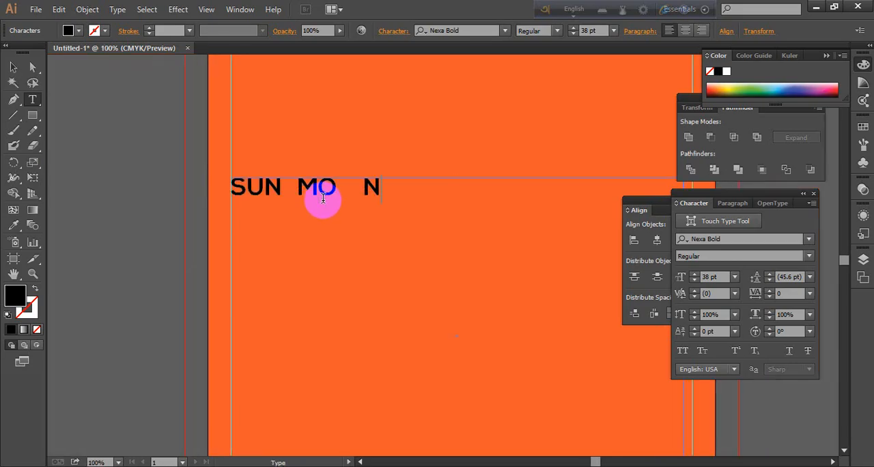
key("BackSpace")
key("BackSpace")
key("BackSpace")
key("BackSpace")
key("BackSpace")
key("BackSpace")
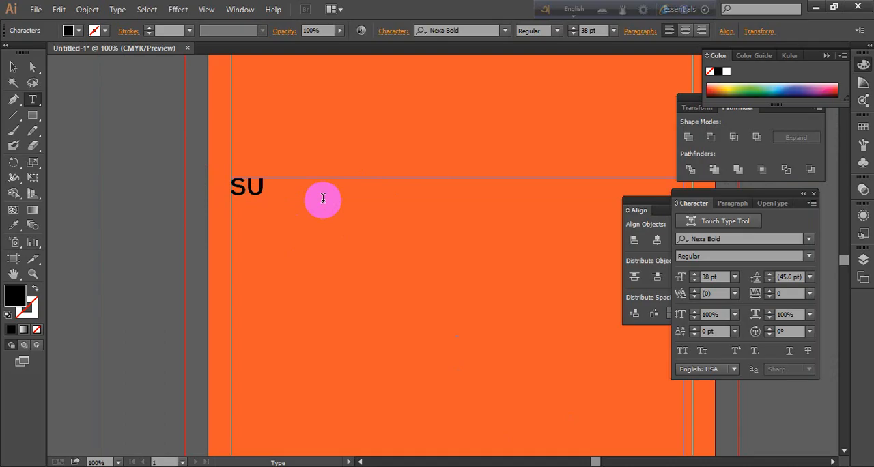
key("BackSpace")
key("BackSpace")
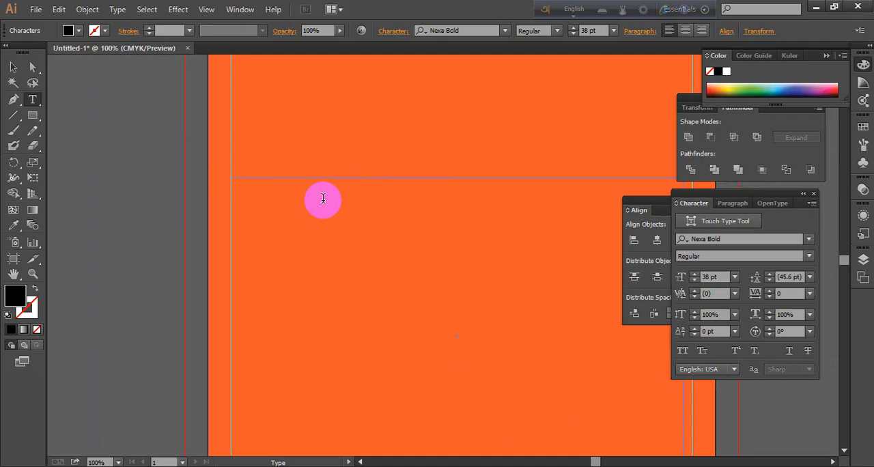
Set the font size to 26 pt and enter SUN in the frame's first cell
left_click(694, 280)
left_click(694, 280)
left_click(694, 280)
left_click(694, 280)
left_click(695, 280)
left_click(694, 280)
left_click(694, 280)
left_click(694, 280)
left_click(695, 280)
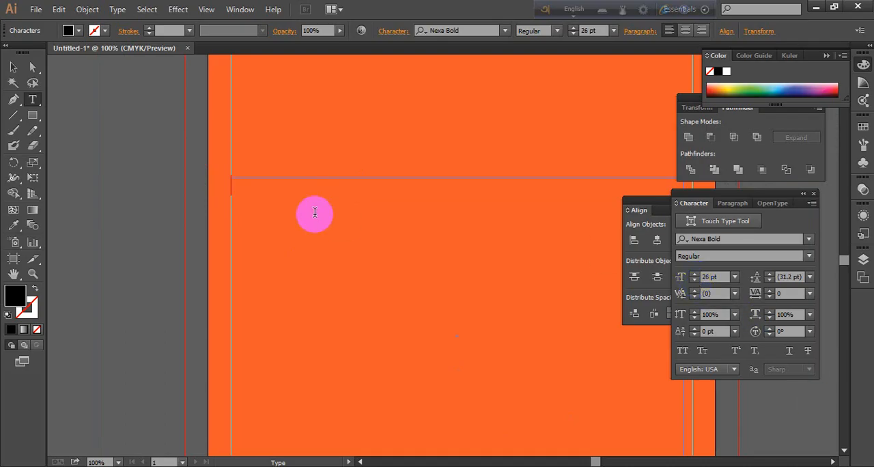
type("SUN")
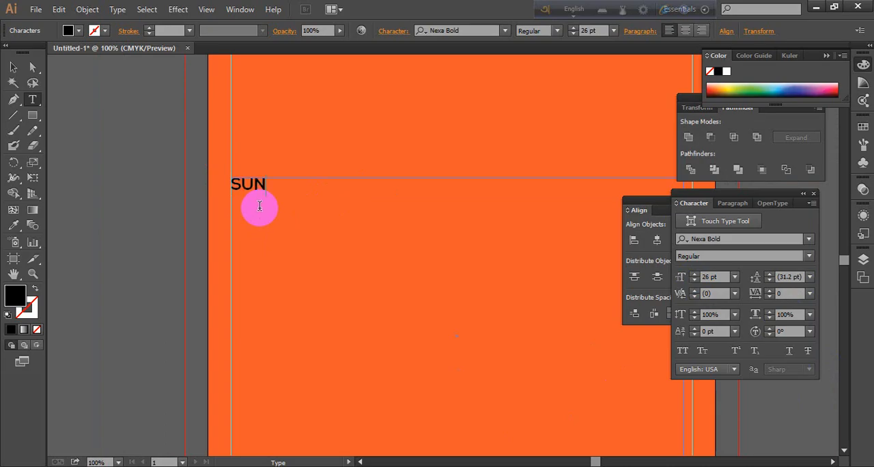
Add MON, TUE and WED after SUN in the text frame, each on its own line
key("Return")
type("MON")
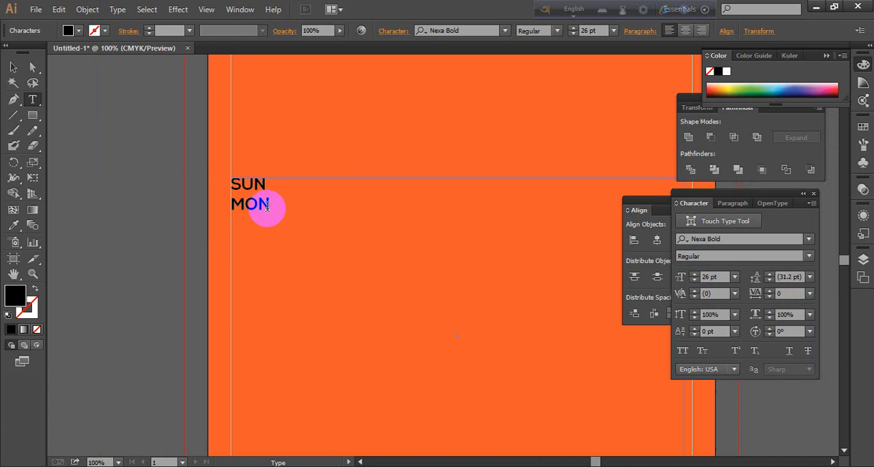
type("TUE")
left_click_drag(266, 206, 251, 215)
key("Return")
type("WED")
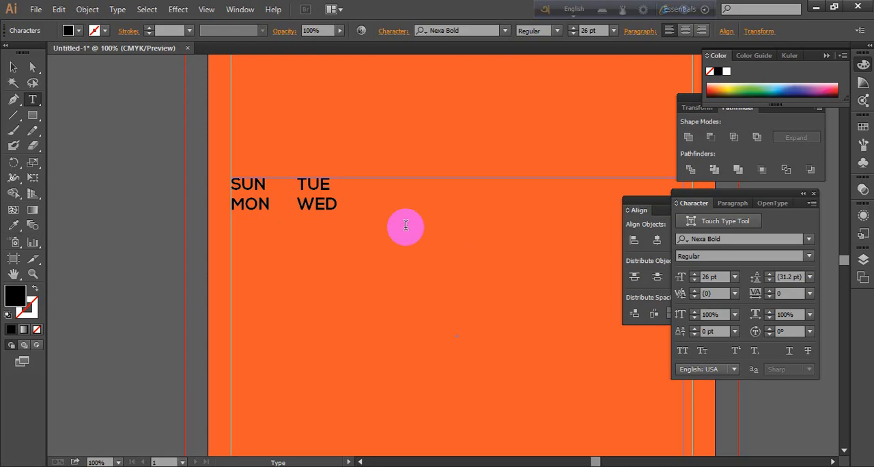
Select all four weekday names and increase their font size, trying 36 pt and settling on 35 pt
left_click_drag(353, 211, 209, 195)
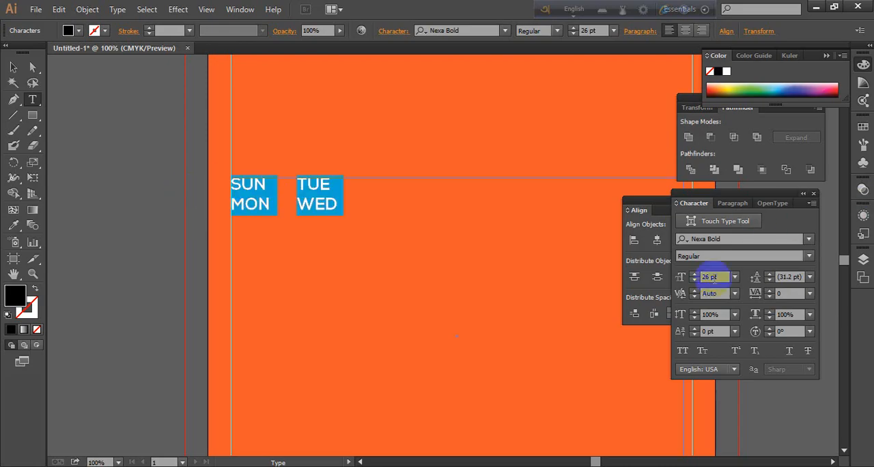
left_click(696, 279)
left_click(696, 279)
left_click(695, 279)
left_click(695, 279)
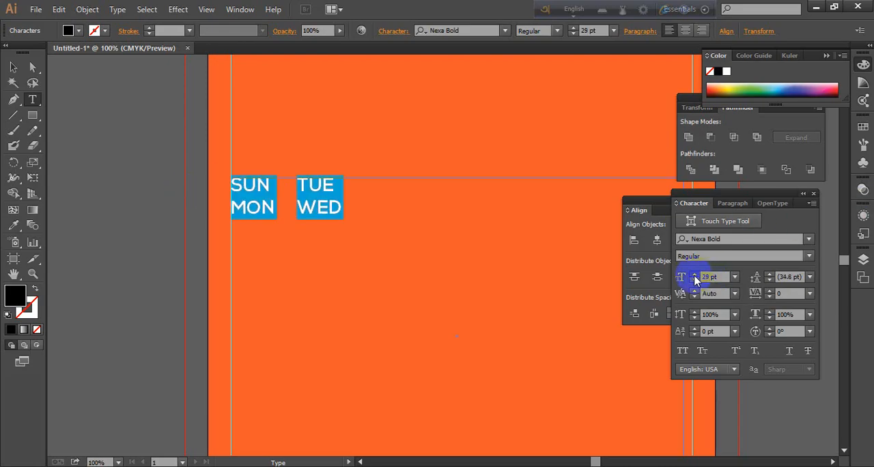
left_click(695, 279)
left_click(695, 279)
left_click(695, 280)
left_click(695, 280)
left_click(696, 280)
left_click(695, 279)
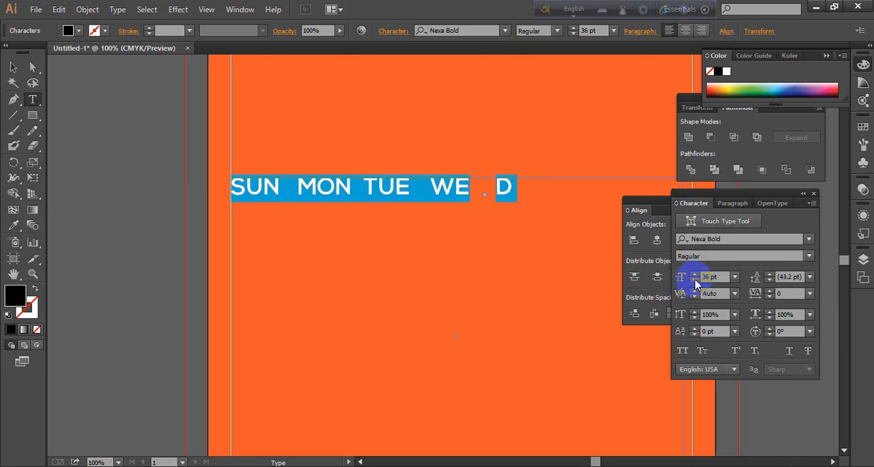
left_click(693, 280)
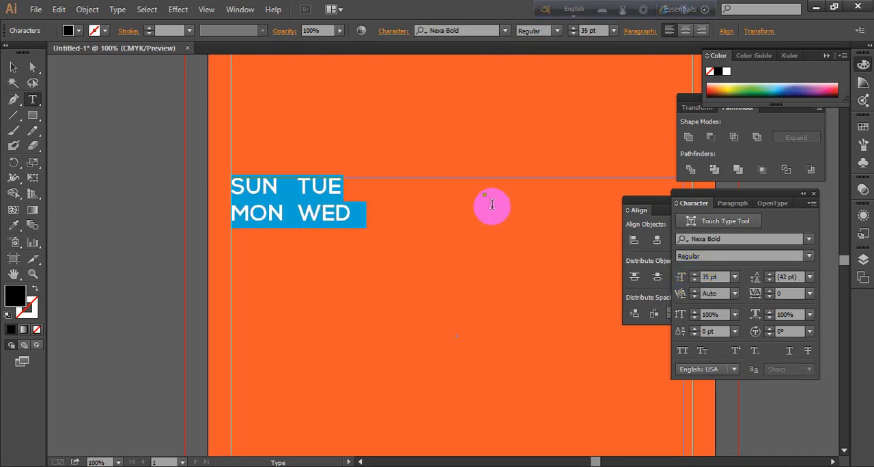
Insert line breaks between the weekday names so SUN, MON, TUE and WED each occupy their own first-row cell
scroll(490, 177, "up", 3)
scroll(496, 199, "down", 5)
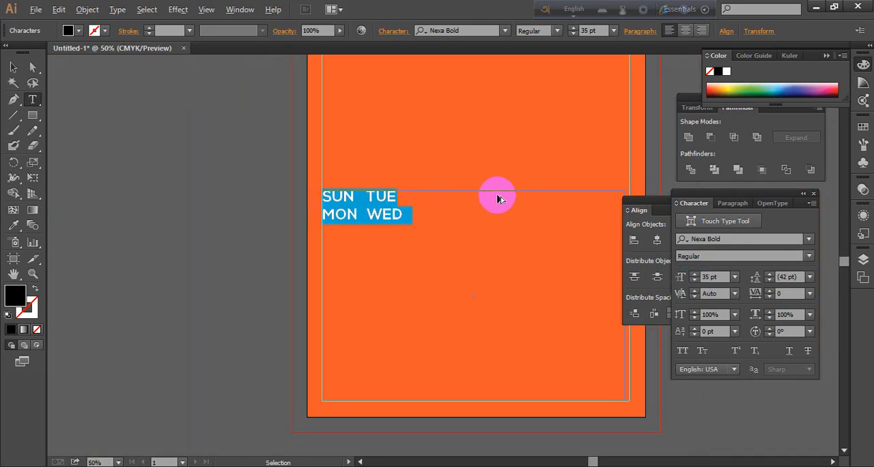
left_click(13, 67)
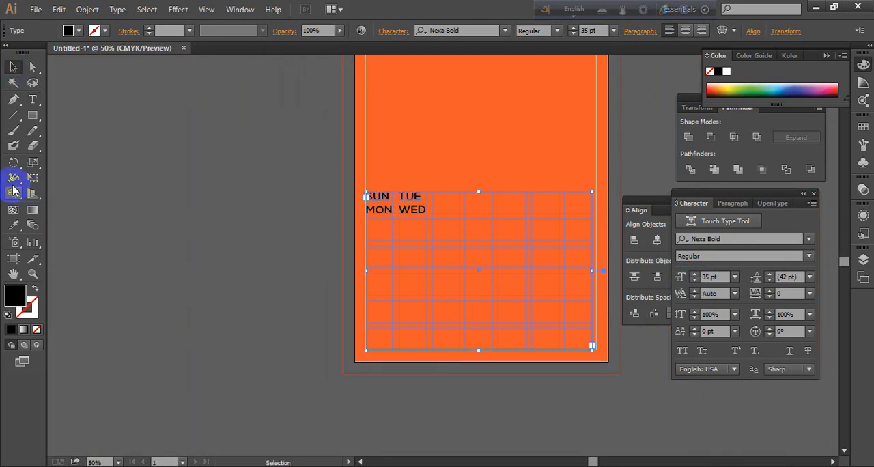
left_click(32, 99)
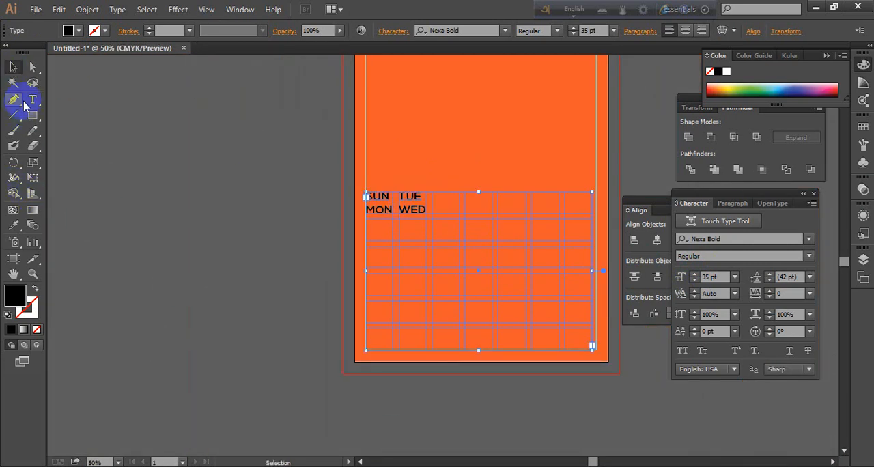
left_click(392, 198)
mouse_move(367, 212)
left_mouse_down()
mouse_move(384, 209)
mouse_move(382, 217)
left_mouse_up()
key("Return")
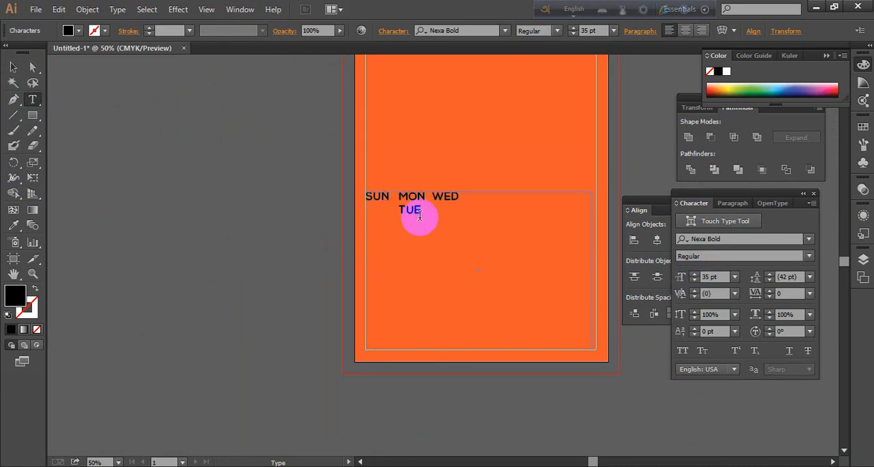
left_click(400, 212)
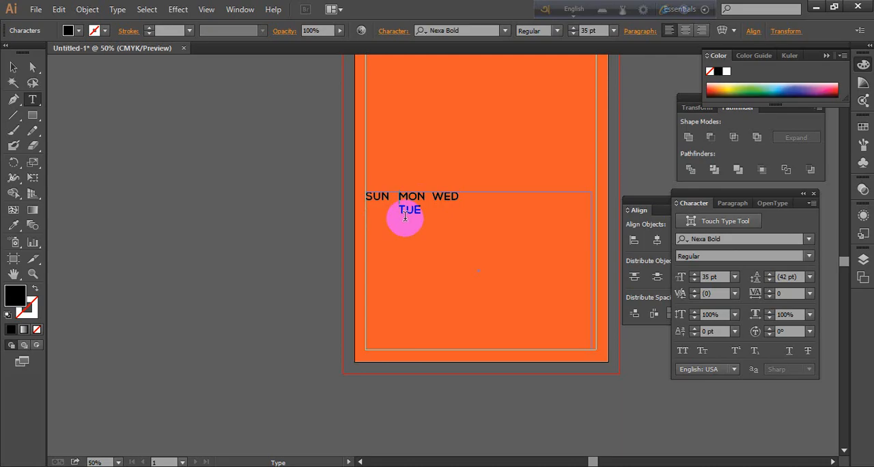
key("Return")
left_click(439, 216)
left_click(438, 217)
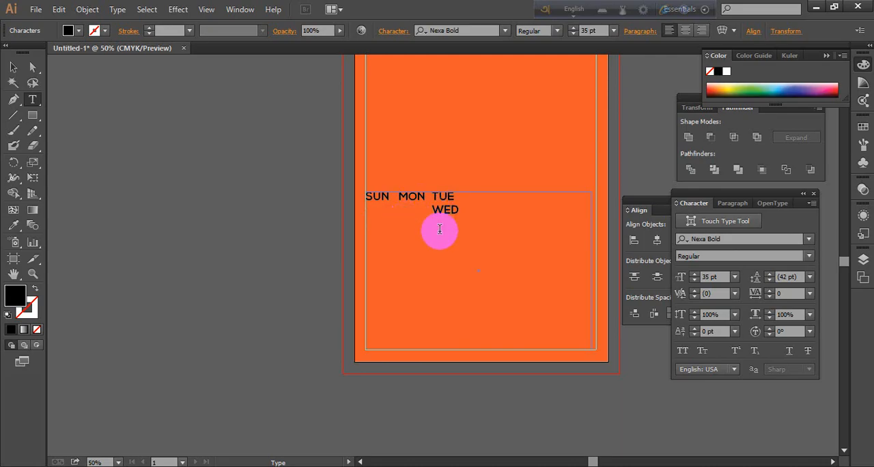
key("BackSpace")
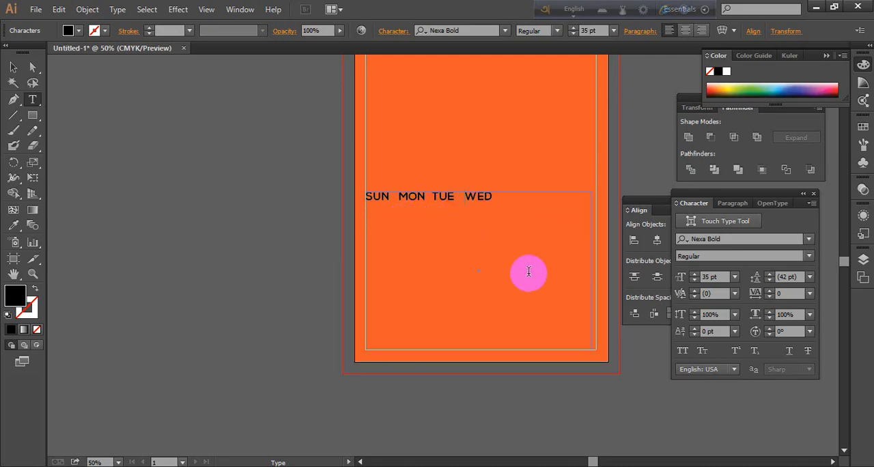
left_click(495, 194)
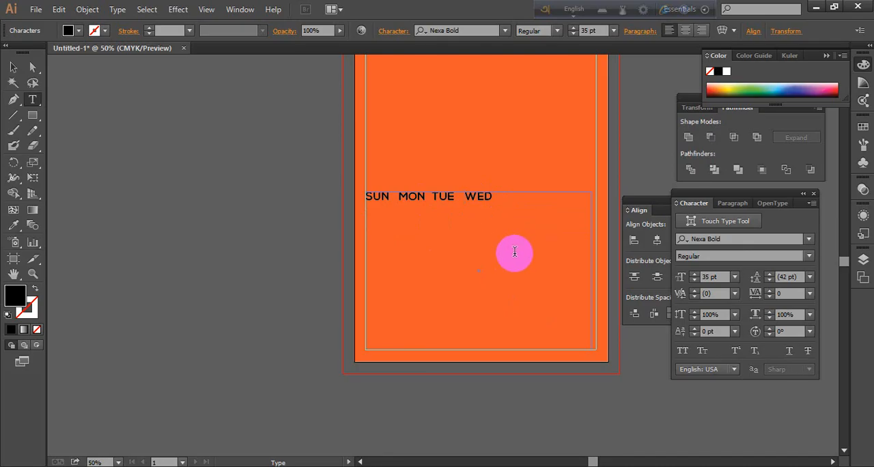
Widen the text frame to the right margin guide, and delete the whole frame
left_click(13, 67)
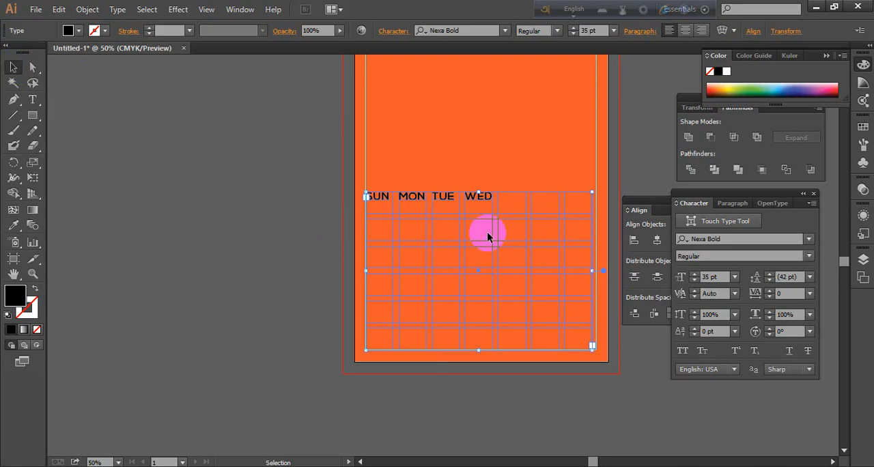
left_click_drag(592, 271, 595, 271)
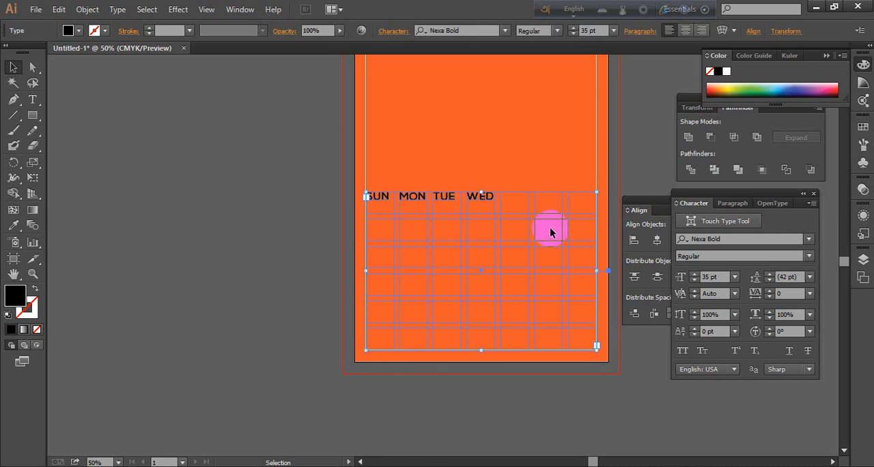
key("Delete")
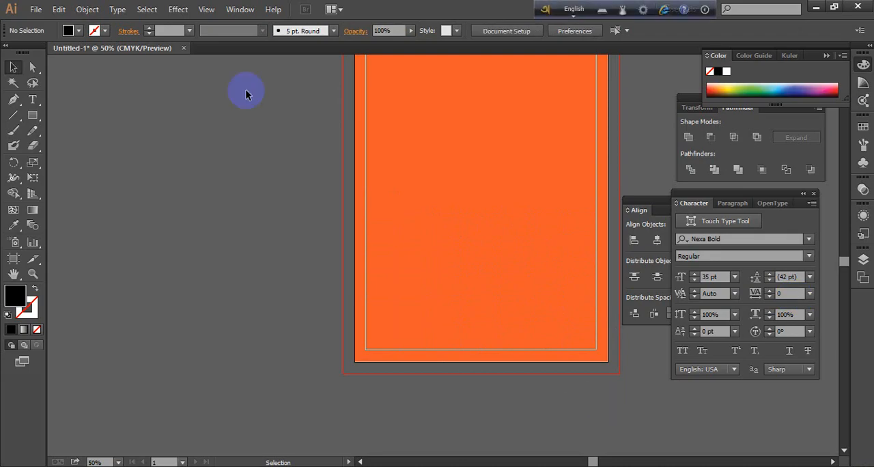
Draw a text frame about 10 by 6.375 in between the margin guides on the artboard's lower part and open its Area Type Options
left_click(33, 100)
left_click_drag(367, 203, 597, 353)
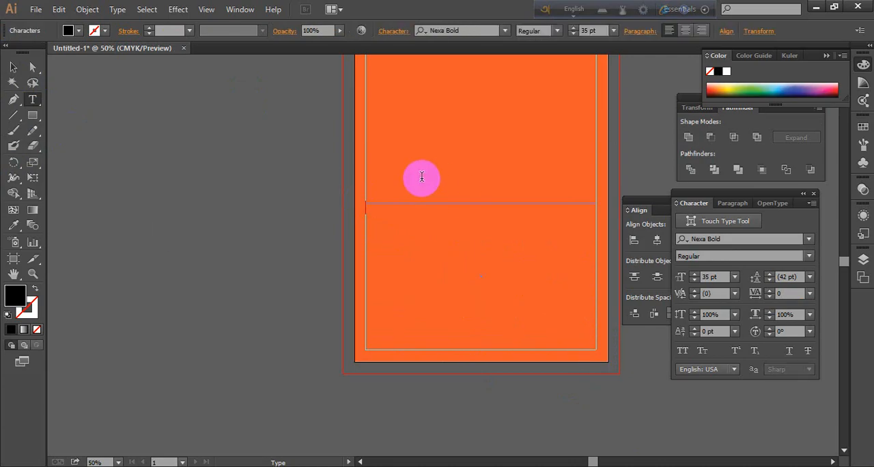
left_click(118, 9)
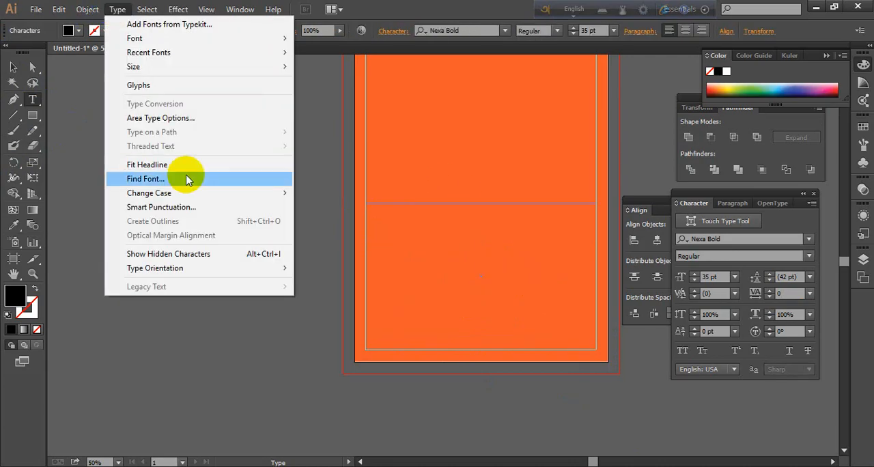
left_click(225, 120)
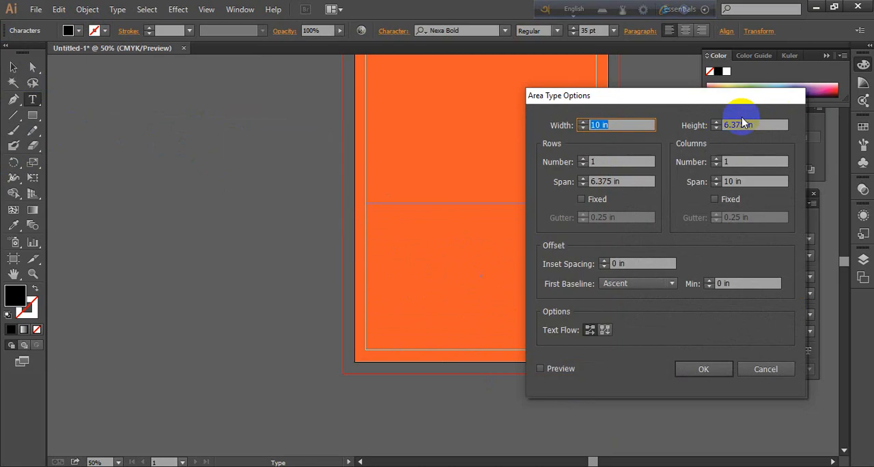
left_click_drag(744, 96, 281, 95)
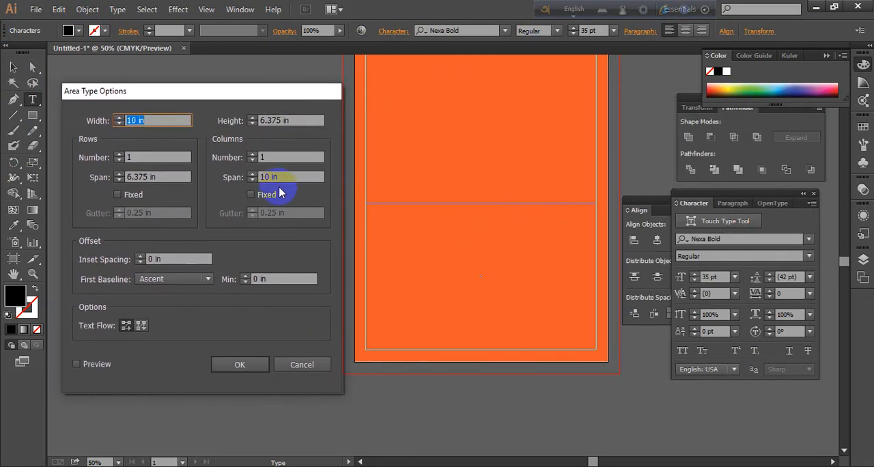
Divide the new text frame into 6 rows and 7 columns and apply the area type options
left_click(138, 157)
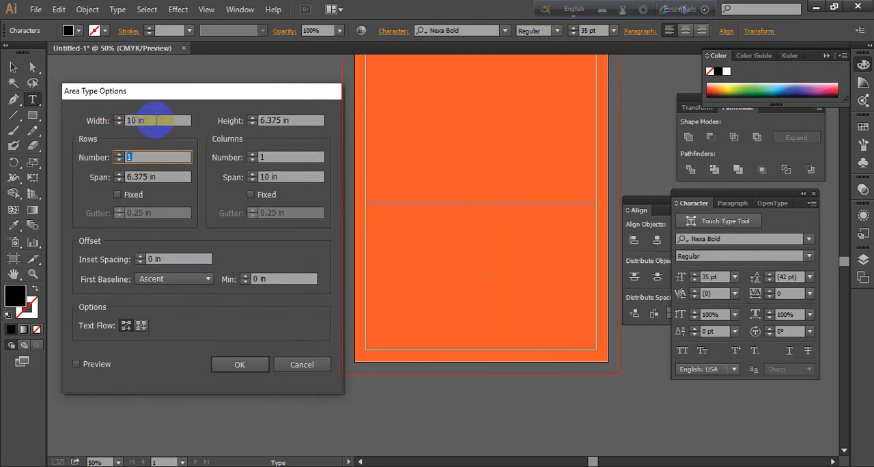
type("6")
left_click(263, 157)
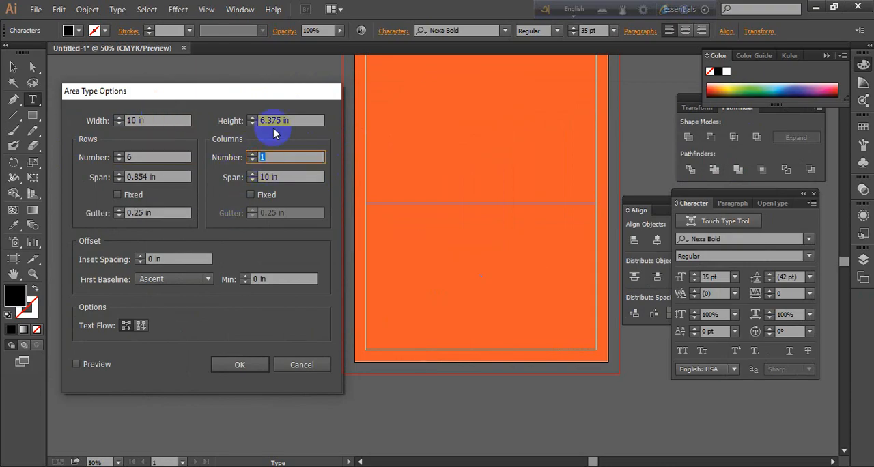
type("7")
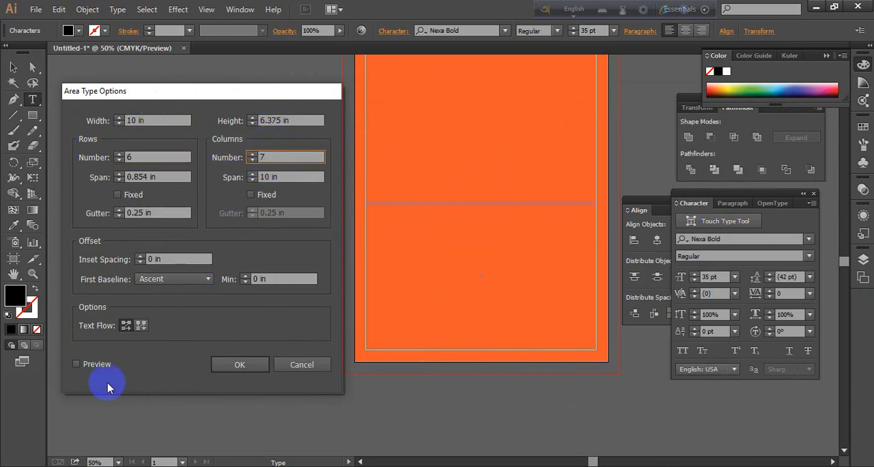
left_click(76, 365)
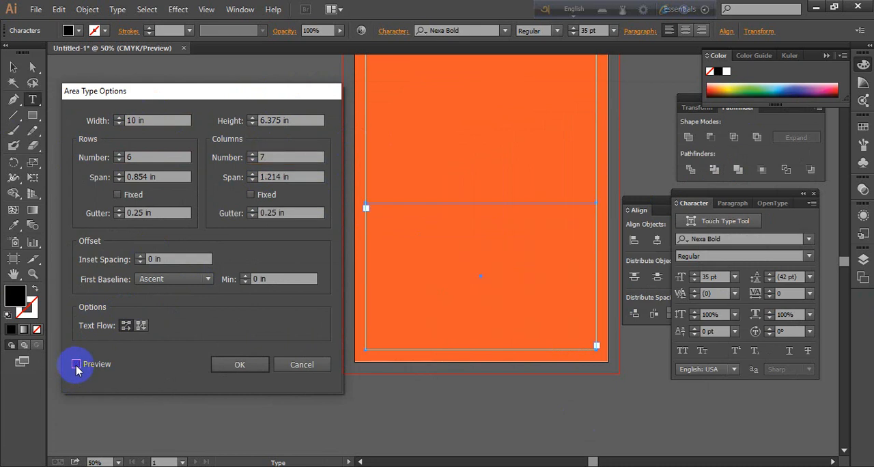
left_click(76, 366)
left_click(240, 364)
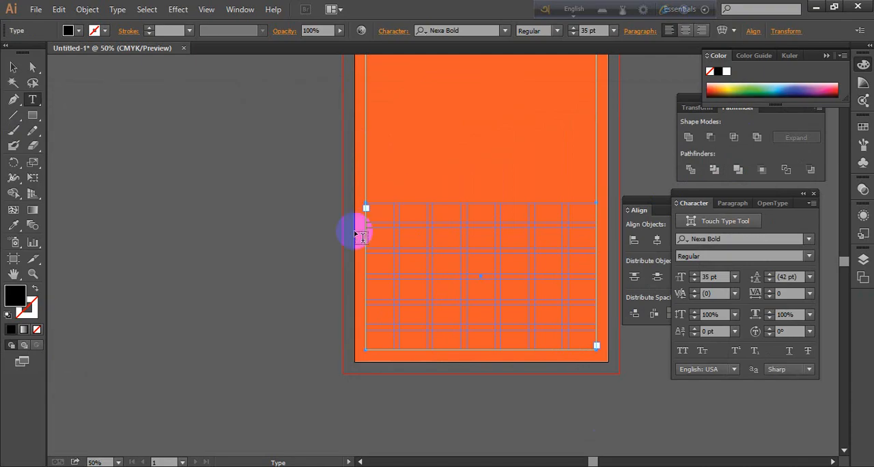
Fill the frame's first row with SUN, MON, TUE, WED, THU, FRI and SAT, one name per cell
left_click(371, 209)
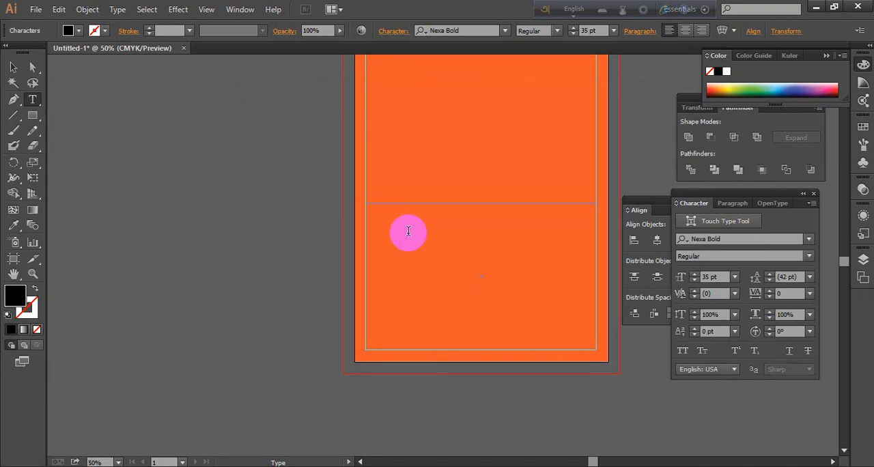
type("SUN  MON  TUE")
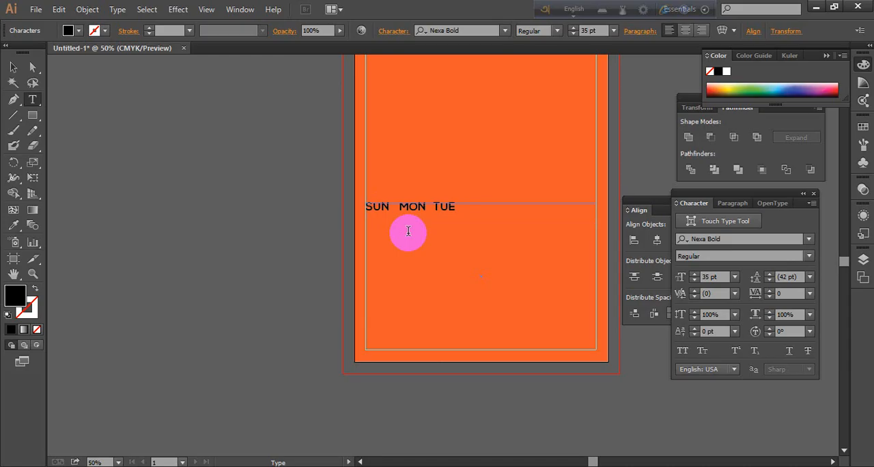
type("WED THU S")
double_click(538, 217)
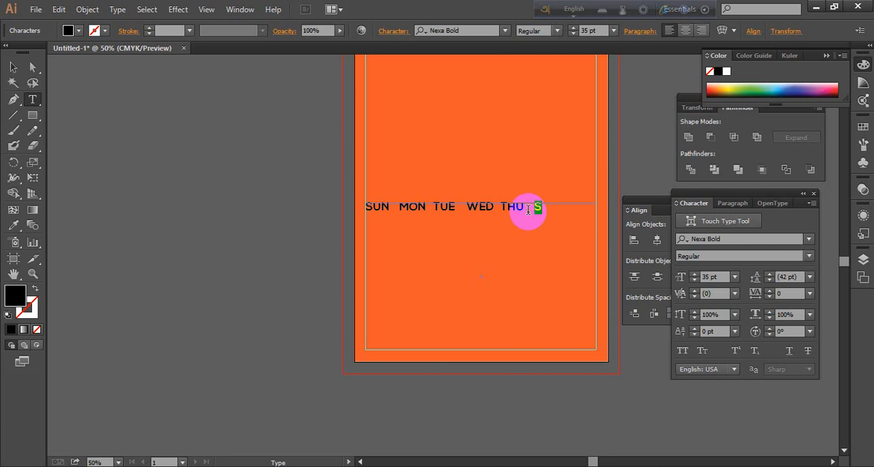
key("BackSpace")
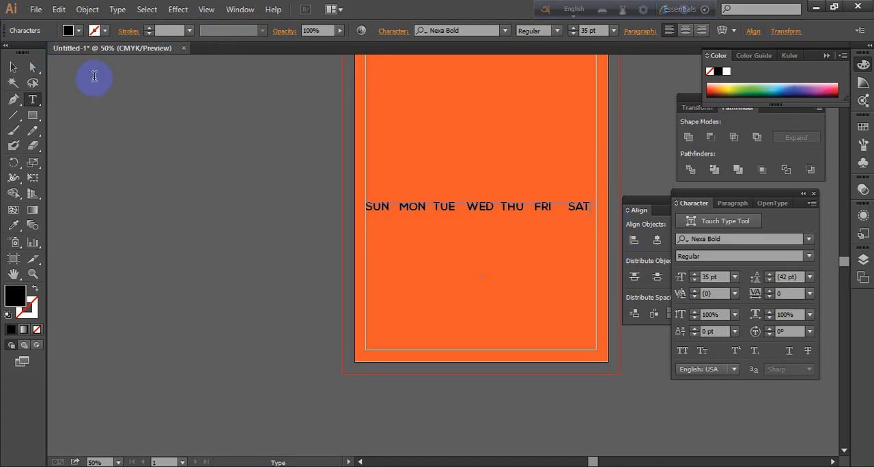
double_click(592, 209)
key("Tab")
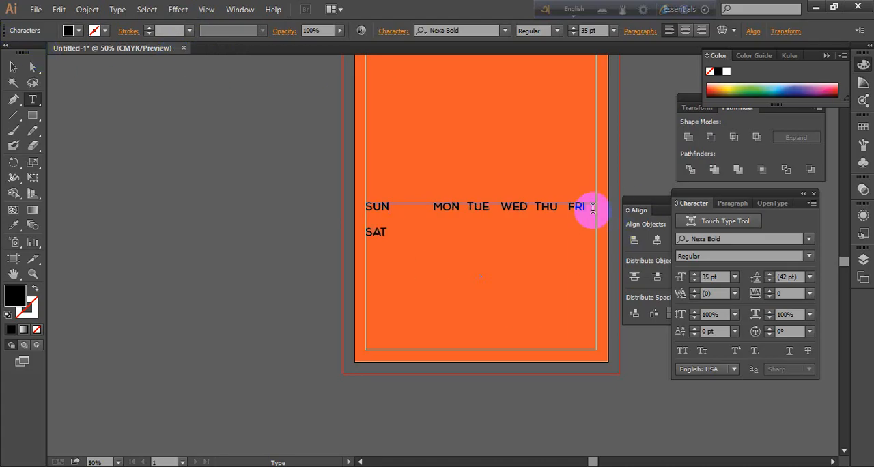
key("ctrl+z")
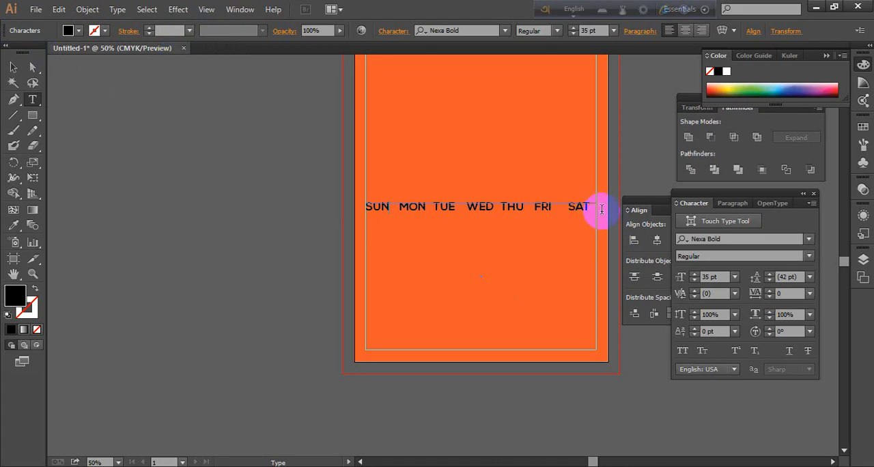
Check the April 2019 system calendar and fill the frame's second row with 31, 1, 2, 3, 4, 5 and 6
left_click(605, 211)
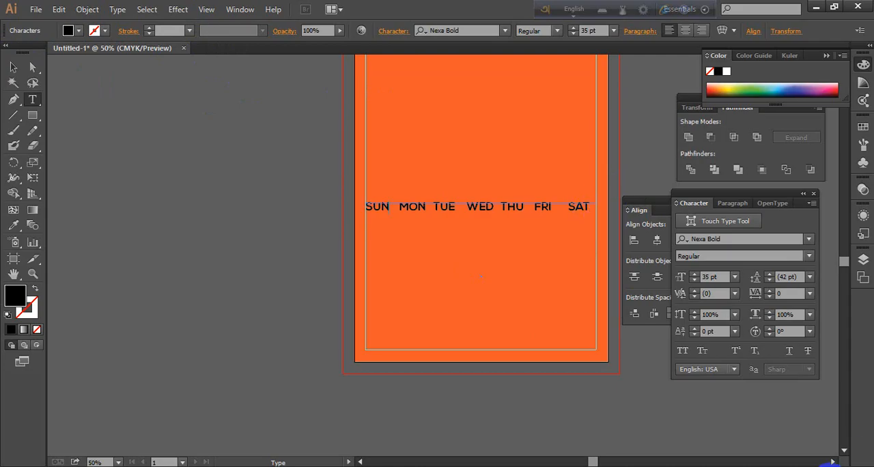
left_click(823, 465)
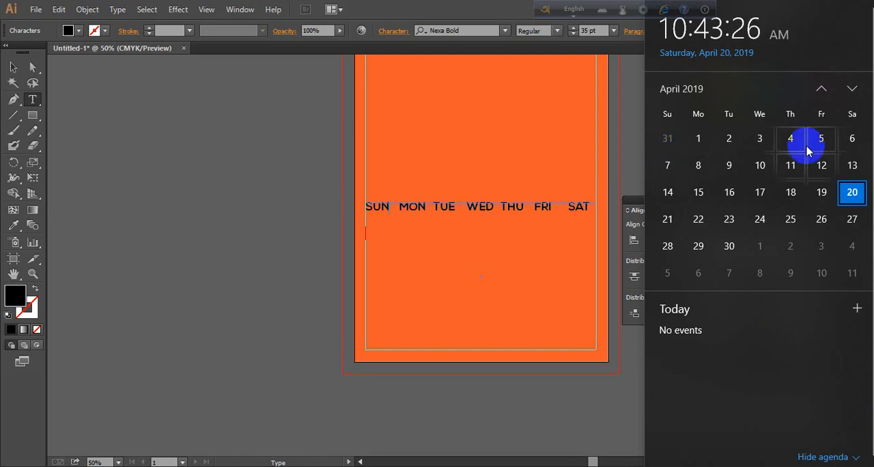
left_click(369, 234)
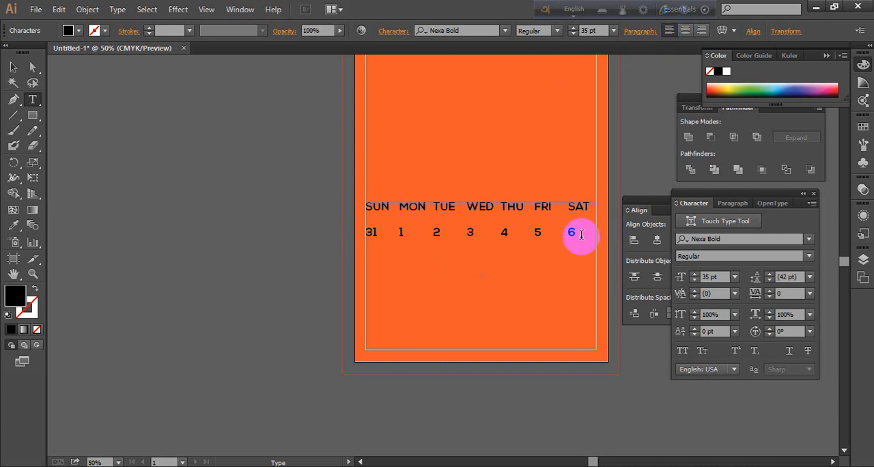
Center-align the weekday names and first date row, and fill the remaining four rows with 7 to 30 followed by 1 to 4
left_click_drag(581, 234, 339, 214)
left_click(686, 32)
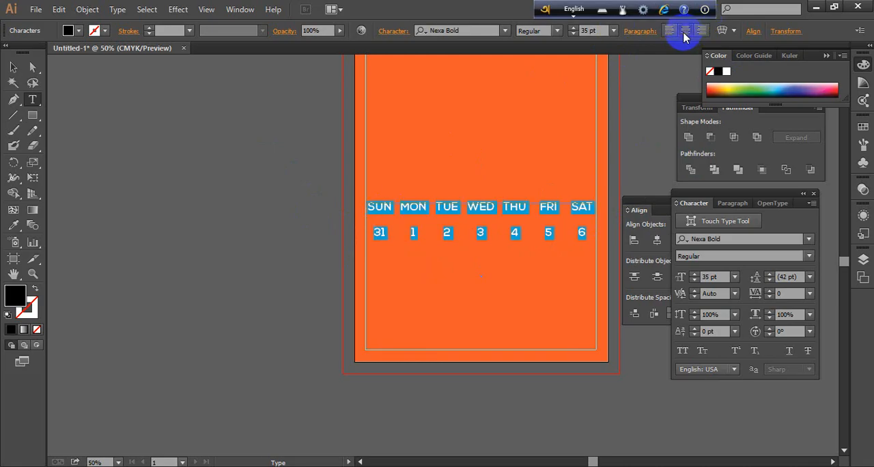
left_click(594, 250)
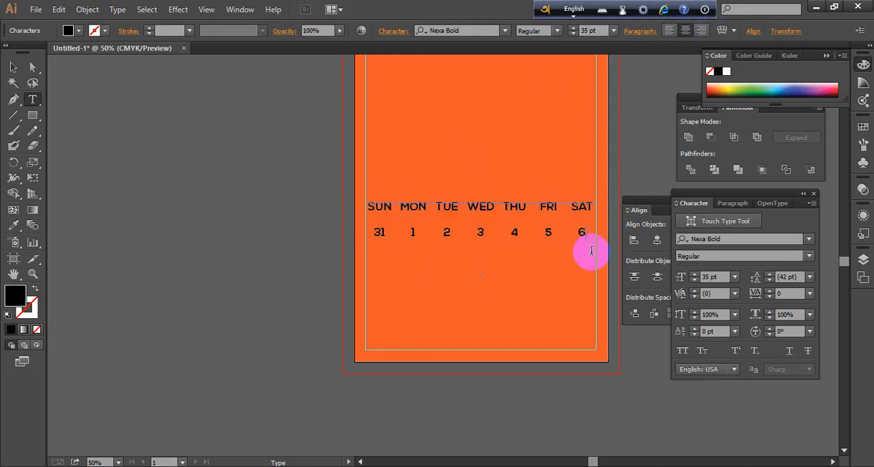
double_click(587, 231)
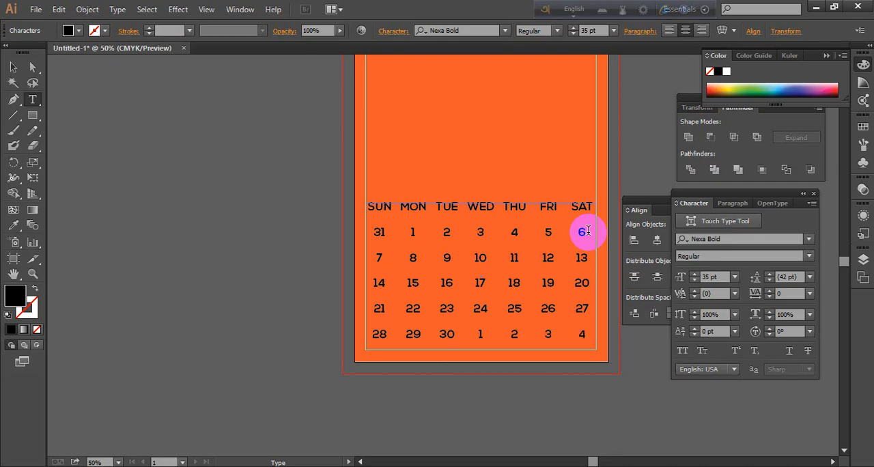
Compare the leading 31 and the trailing 1 to 4 in the grid with the adjacent-month days in the system calendar
left_click_drag(394, 234, 346, 236)
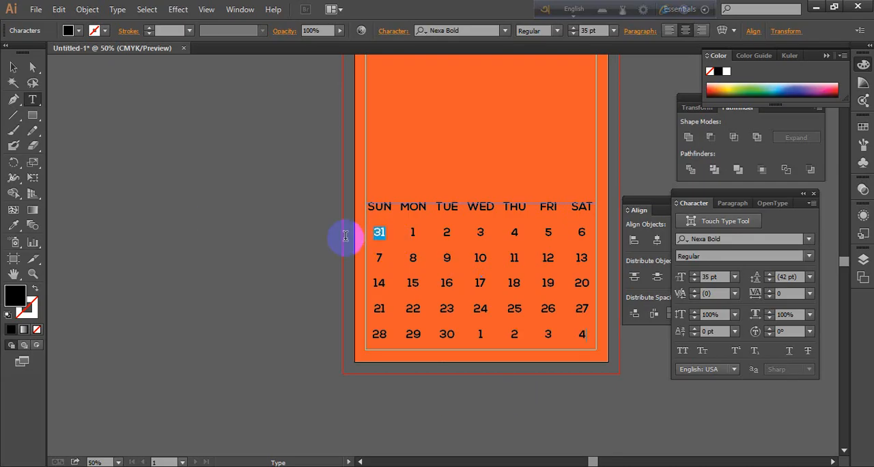
left_click(564, 344)
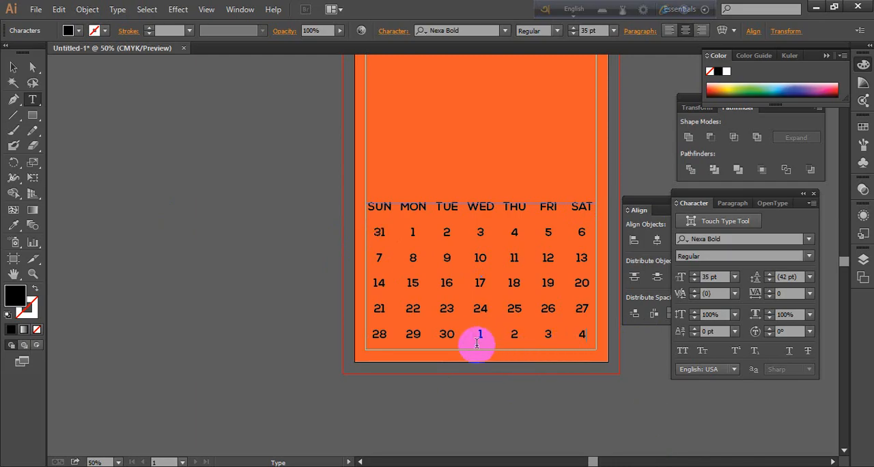
left_click_drag(478, 342, 551, 353)
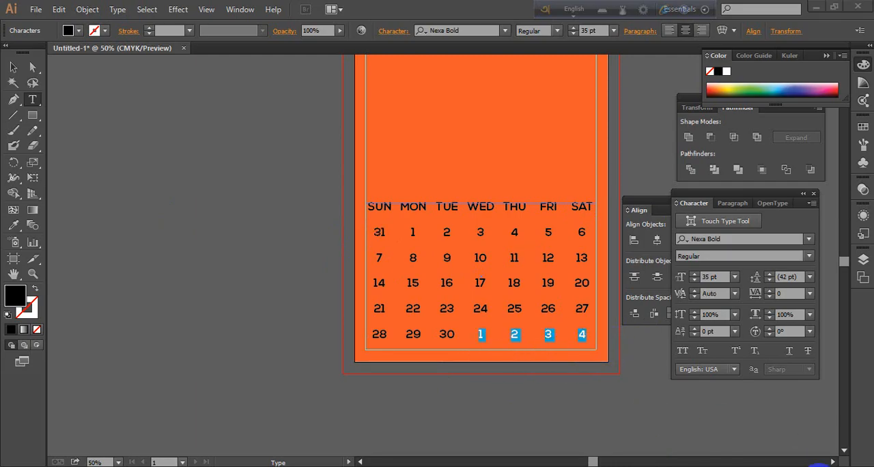
left_click(818, 466)
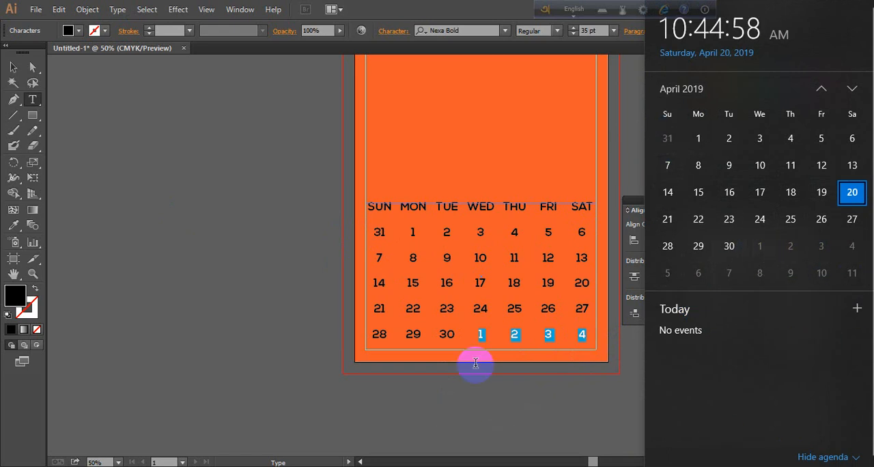
left_click(471, 337)
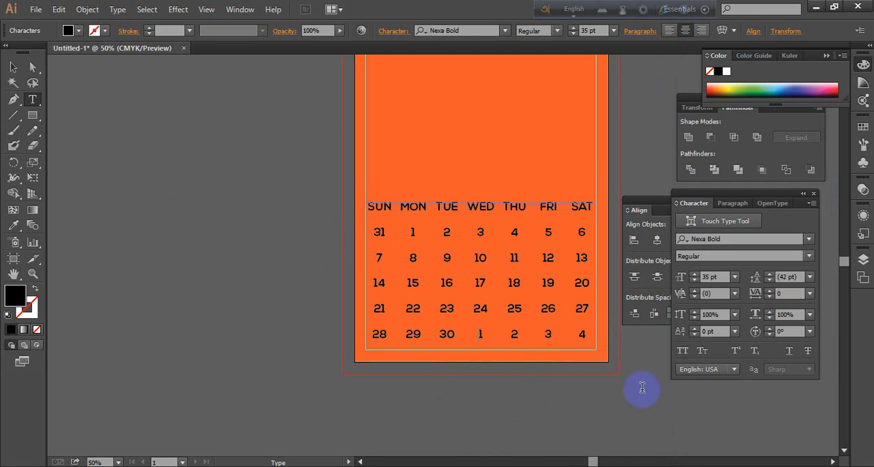
double_click(476, 342)
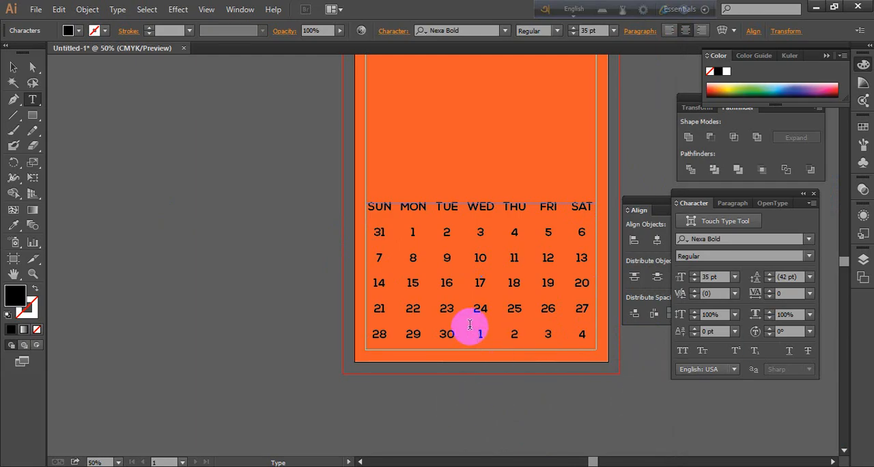
double_click(545, 232)
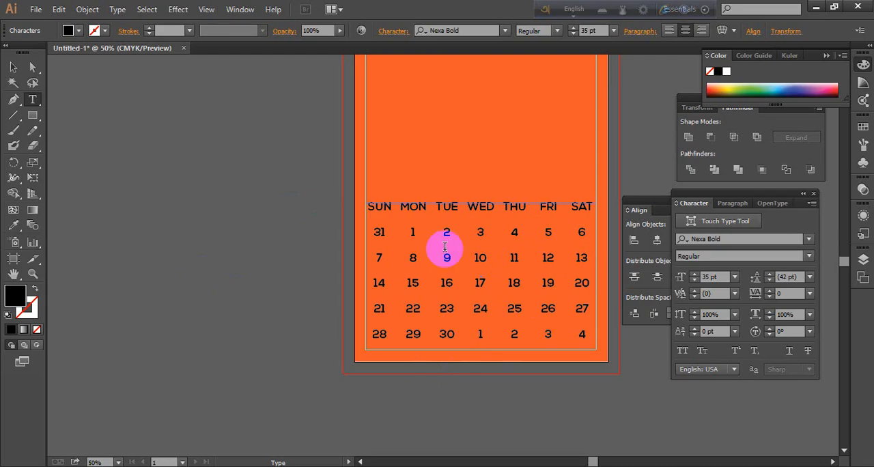
left_click(499, 368)
Set the font size of all date numbers below the weekday row to 33 pt
left_click_drag(578, 356, 362, 245)
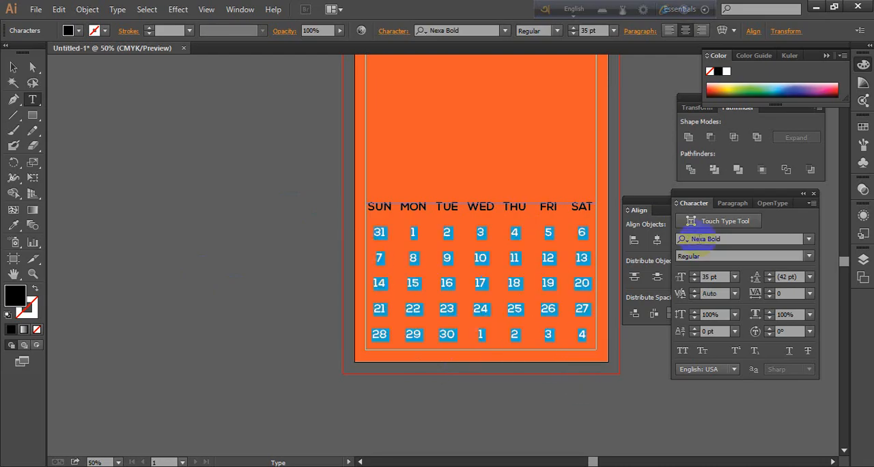
left_click(694, 280)
left_click(694, 280)
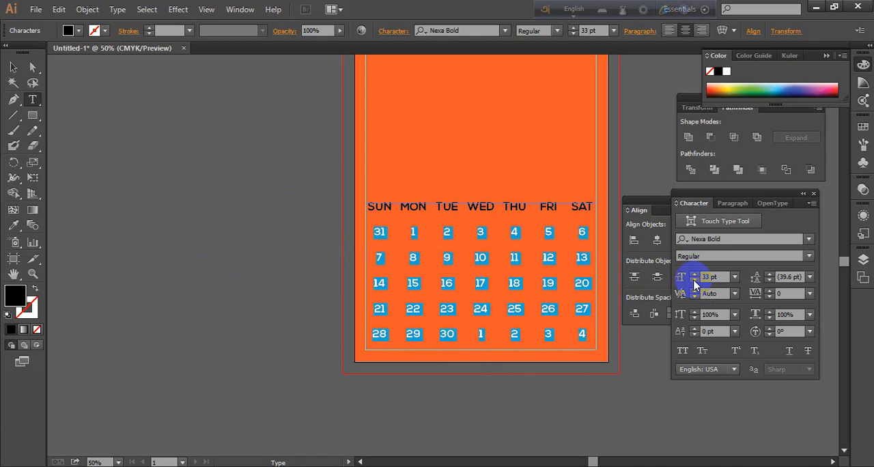
Try the date numbers at 32 pt and return them to 33 pt
left_click(694, 281)
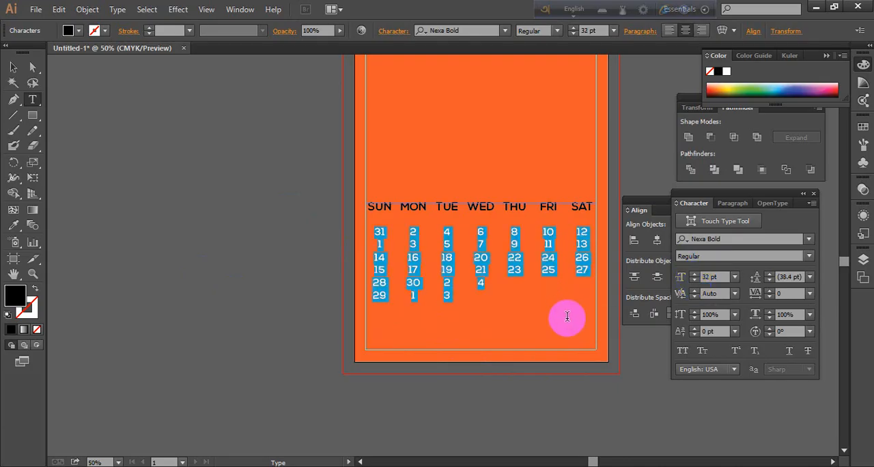
key("ctrl+z")
left_click(580, 350)
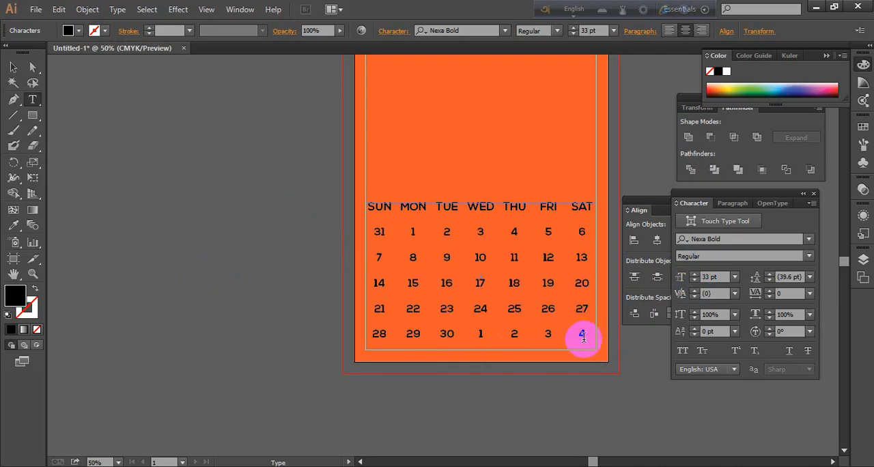
left_click_drag(586, 335, 334, 242)
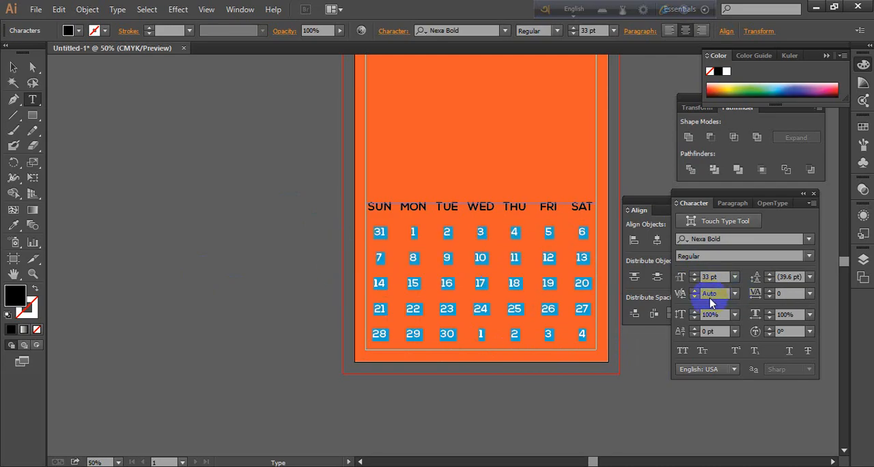
left_click(695, 280)
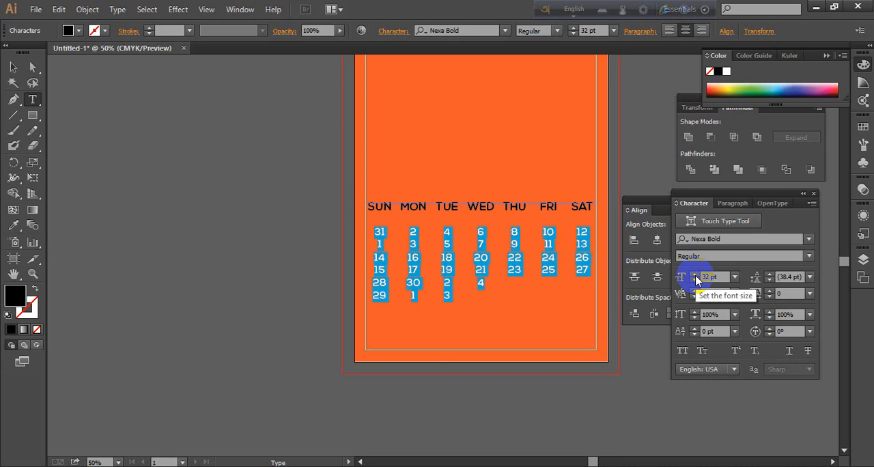
left_click(695, 274)
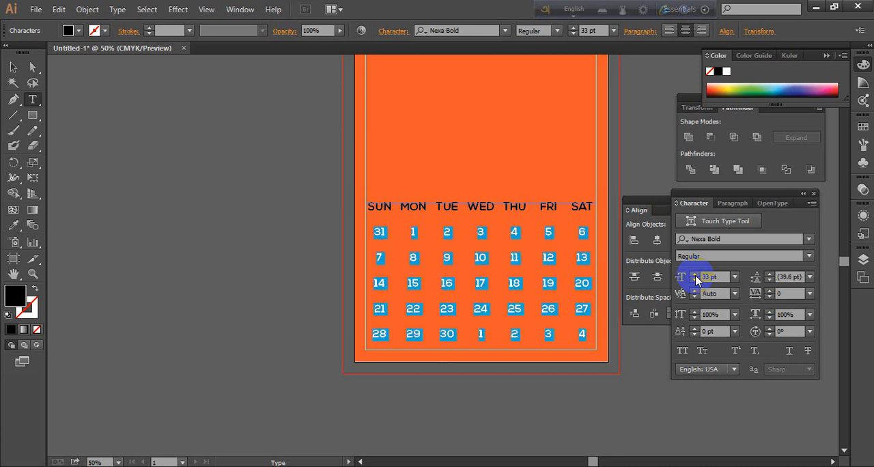
left_click(568, 348)
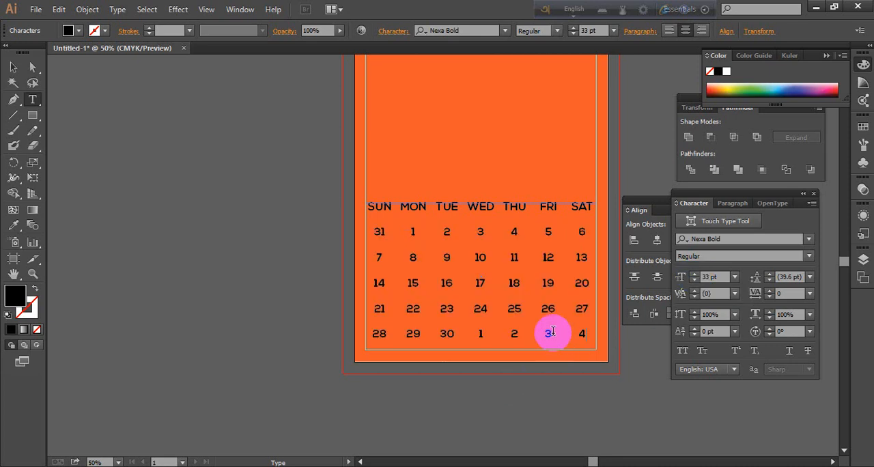
left_click(797, 295)
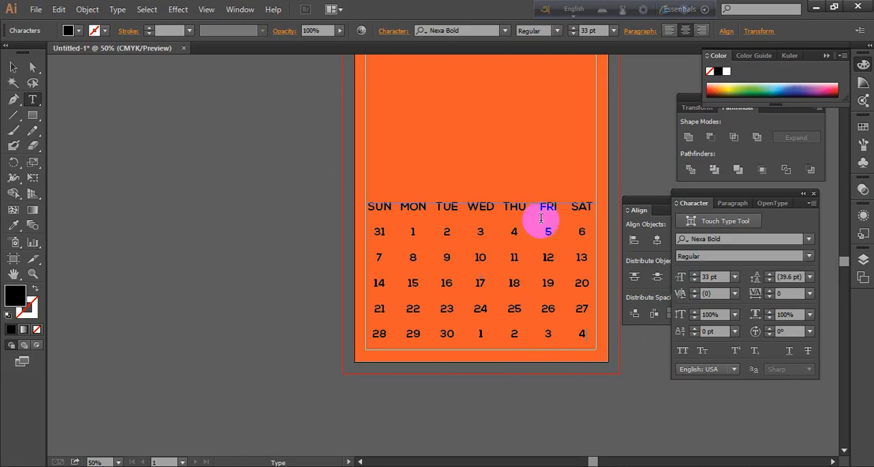
Change the font of all date numbers below the weekday row to Nexa Light
left_click_drag(593, 208, 299, 211)
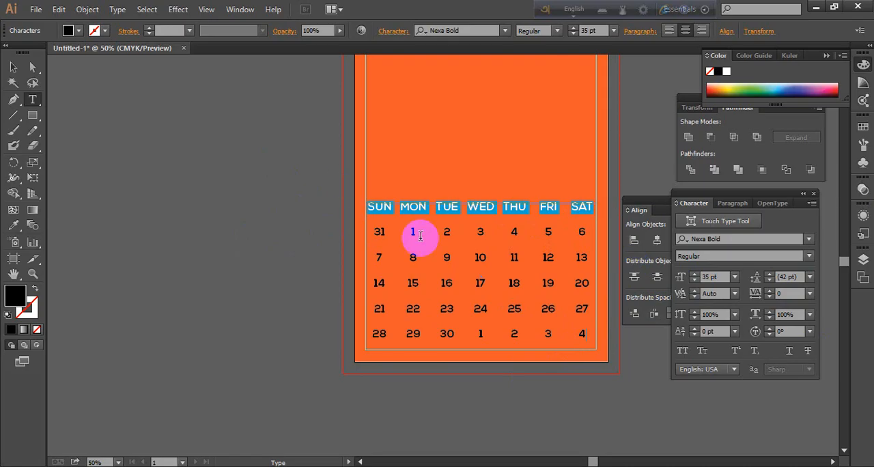
double_click(414, 257)
left_click_drag(379, 232, 583, 349)
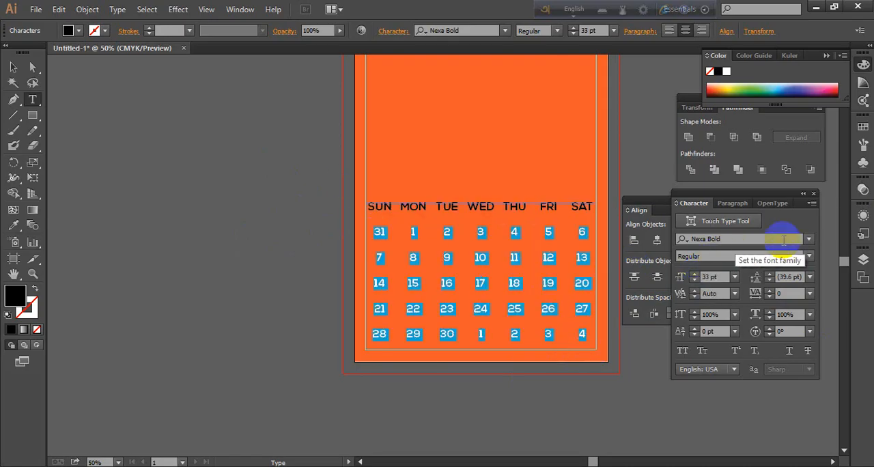
left_click(809, 239)
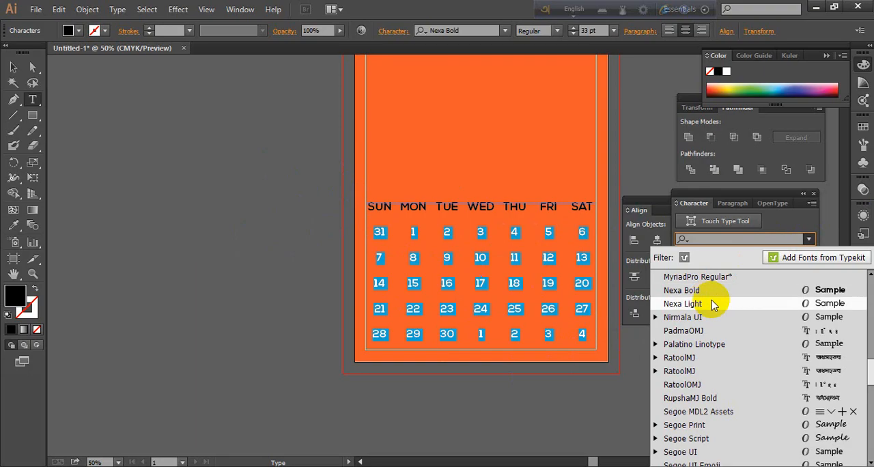
left_click(683, 304)
left_click(556, 350)
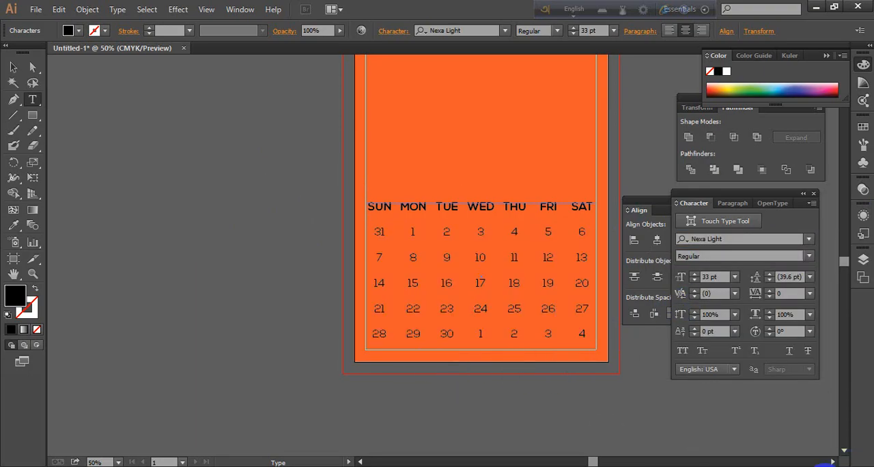
Check the dates against the system calendar and set all date numbers back to Nexa Bold
left_click(812, 464)
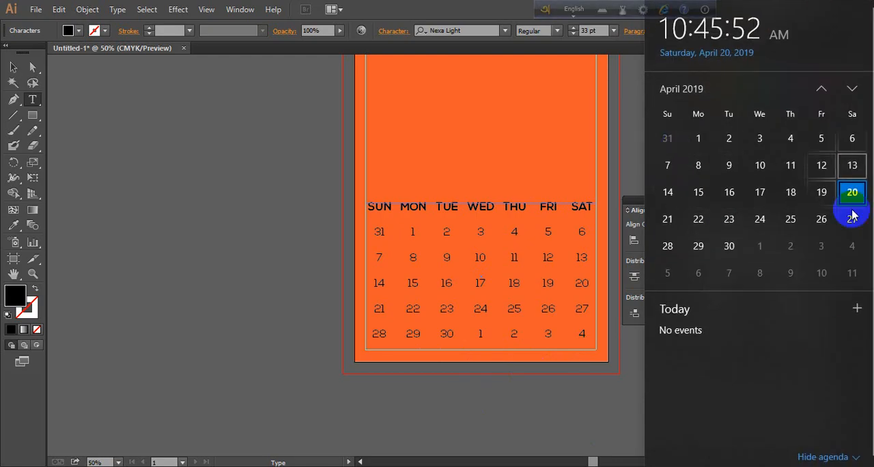
left_click(493, 249)
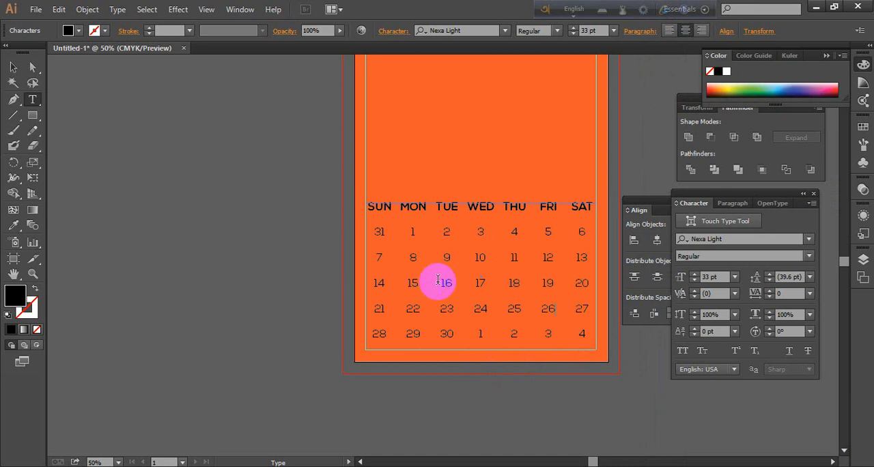
left_click_drag(377, 234, 595, 355)
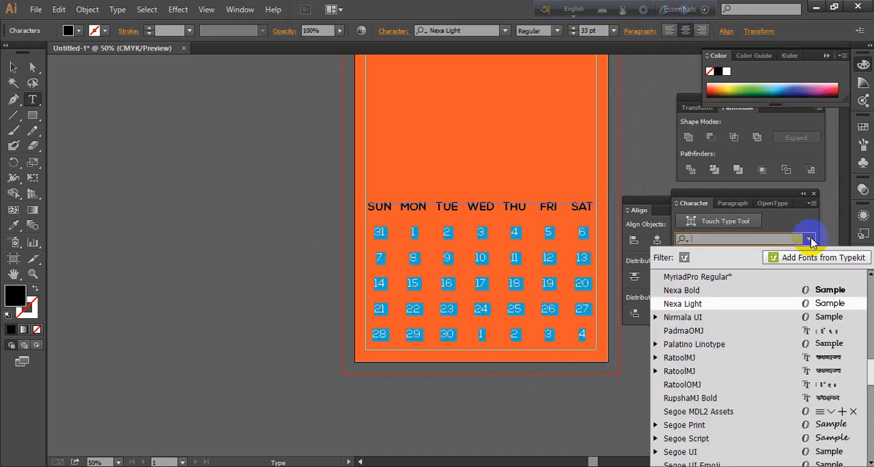
left_click(808, 239)
left_click(694, 291)
left_click(523, 287)
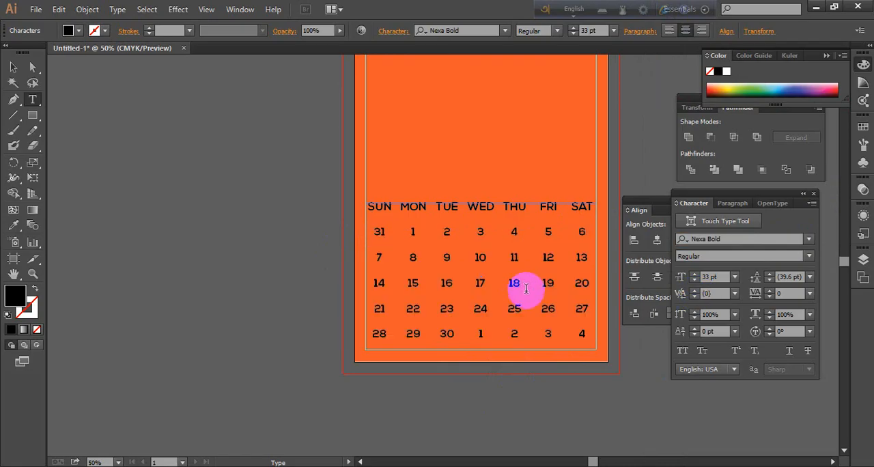
double_click(514, 286)
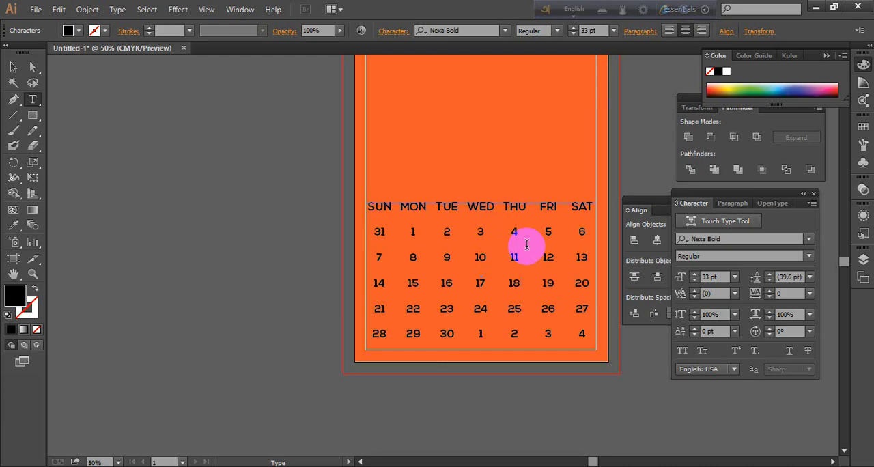
left_click_drag(539, 207, 622, 218)
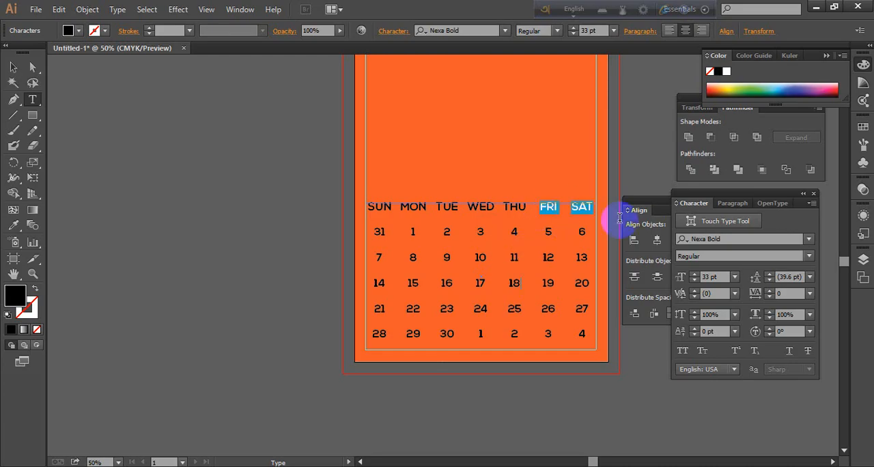
left_click(551, 224)
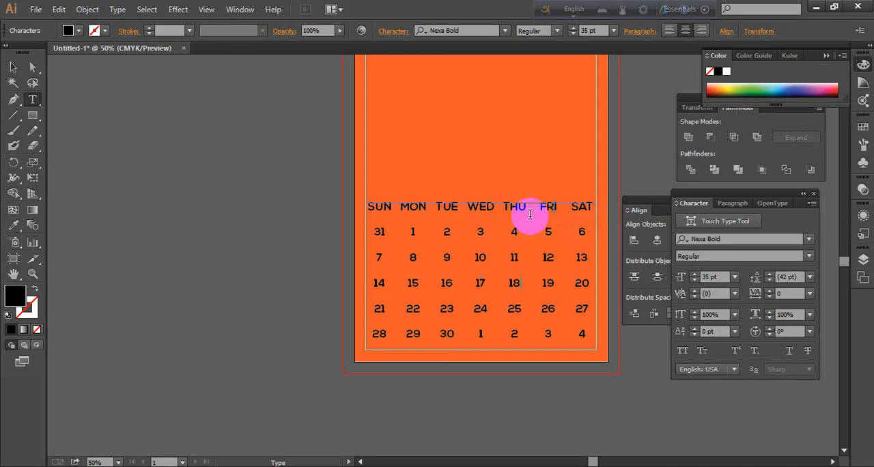
Color the FRI and SAT weekday headings red
left_click_drag(538, 207, 598, 241)
left_click_drag(606, 323, 609, 210)
left_click(549, 217)
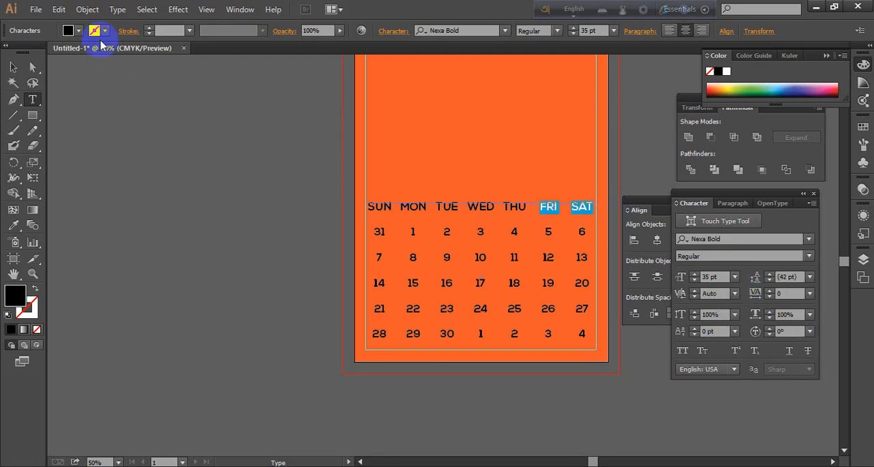
left_click(69, 30)
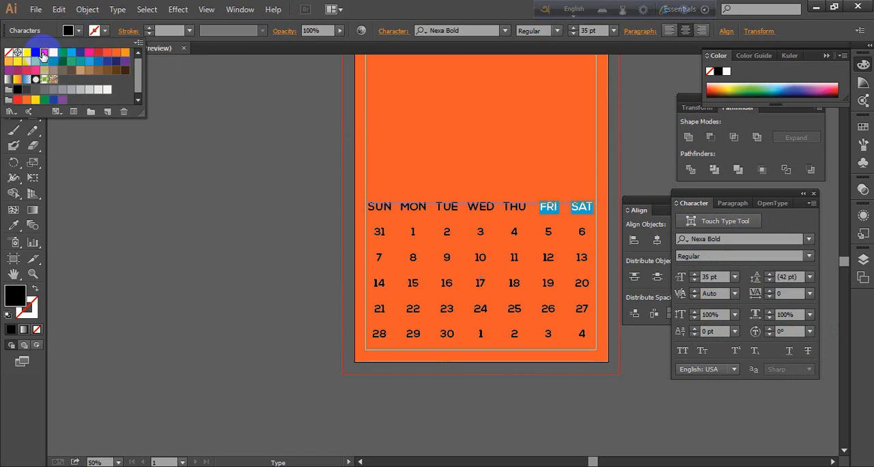
left_click(44, 55)
left_click(258, 267)
left_click(268, 270)
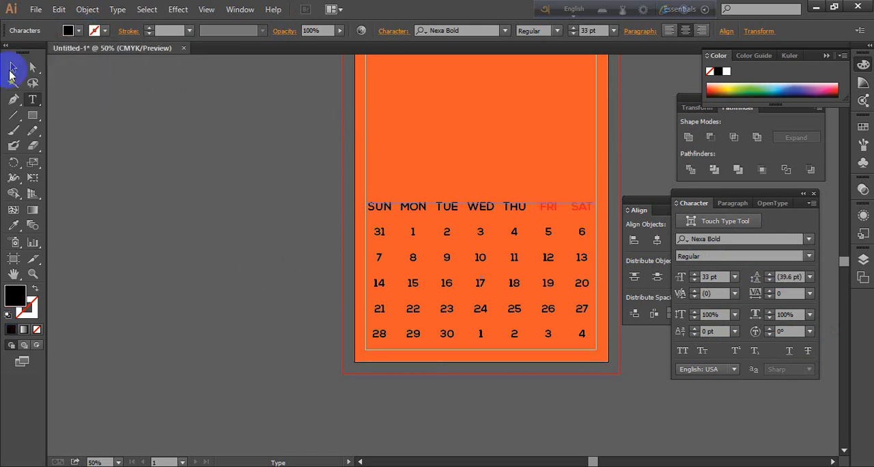
Change the fill of the orange background rectangle to white and lock the rectangle
left_click(13, 67)
left_click(497, 132)
left_click(463, 115)
left_click(212, 211)
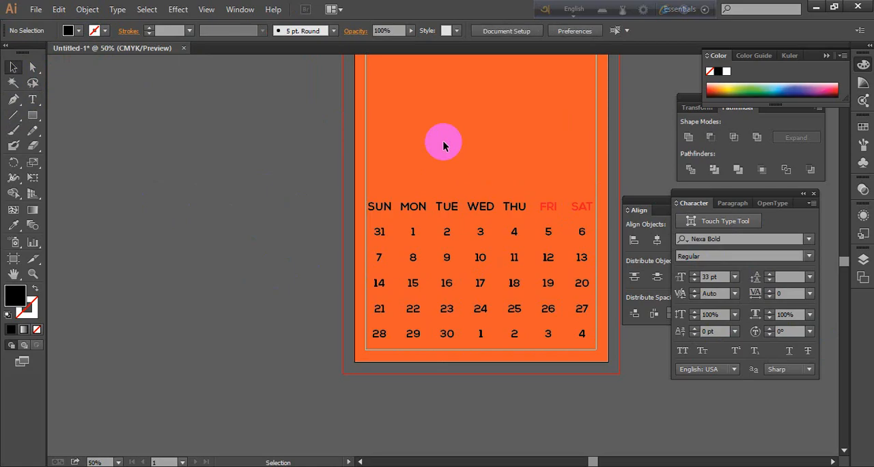
left_click(500, 135)
left_click(209, 160)
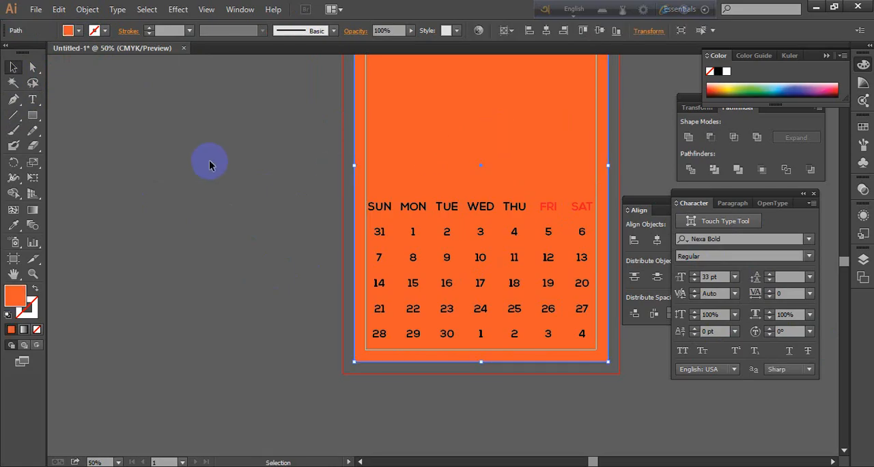
left_click(457, 127)
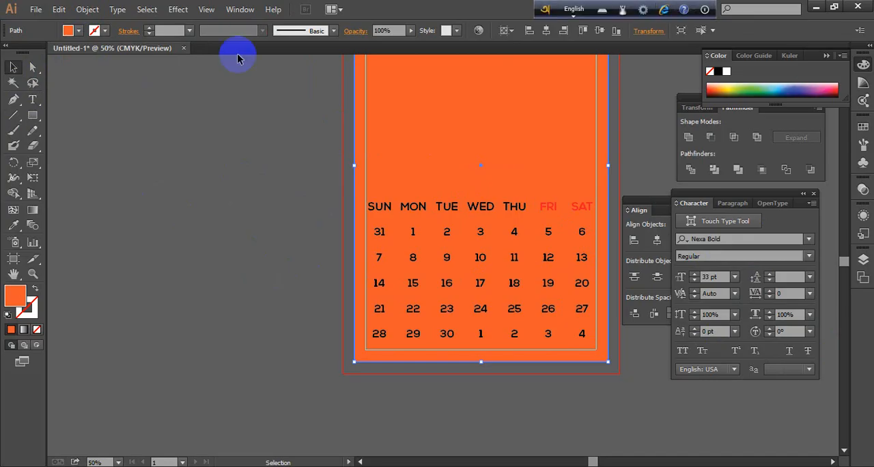
left_click(78, 31)
left_click(18, 53)
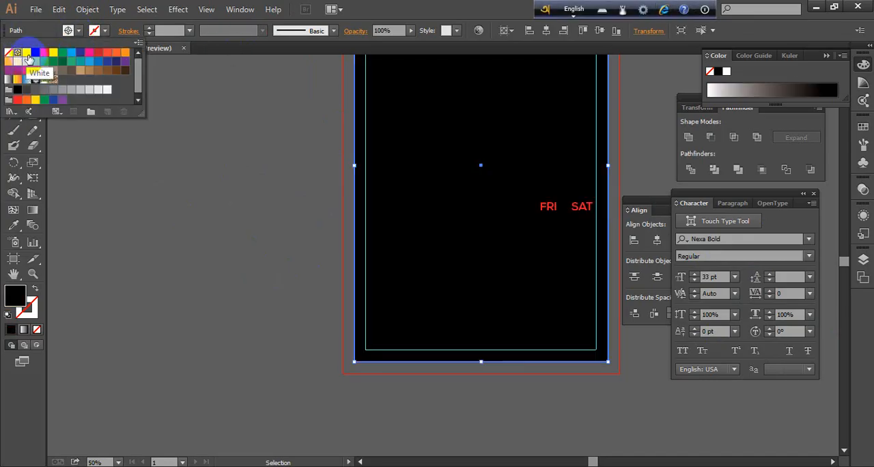
left_click(30, 59)
left_click(147, 247)
left_click(213, 328)
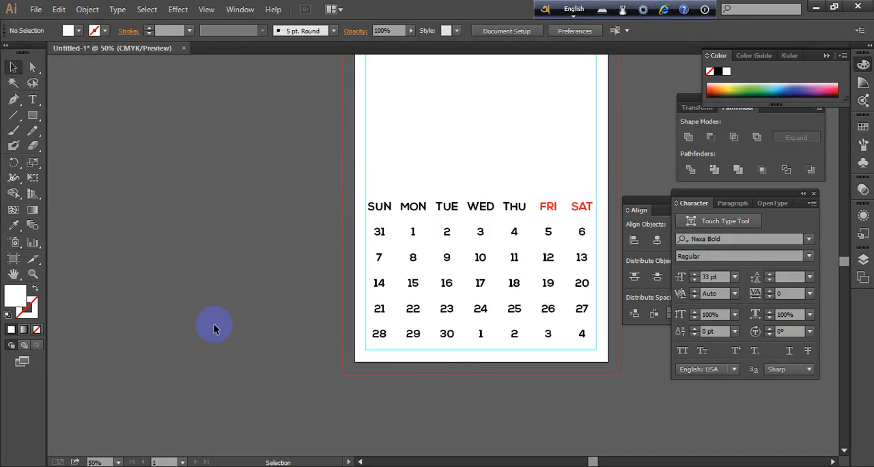
left_click(547, 115)
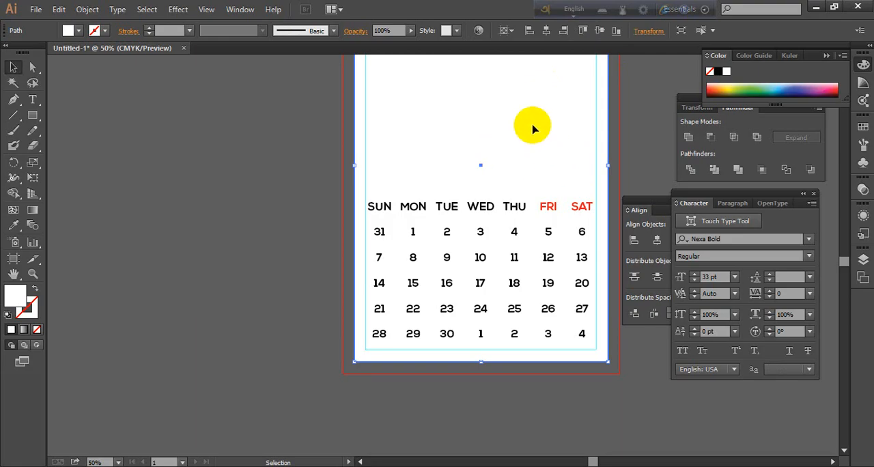
key("ctrl+2")
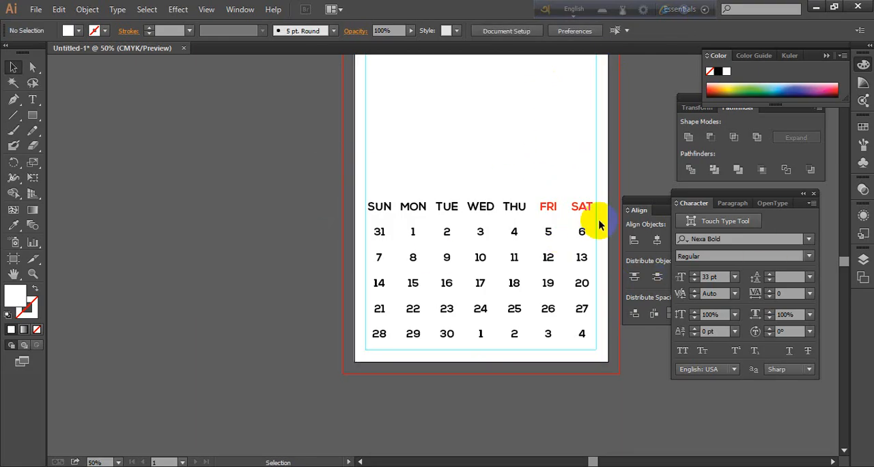
Color the date number 5 in the Friday column red
left_click(32, 99)
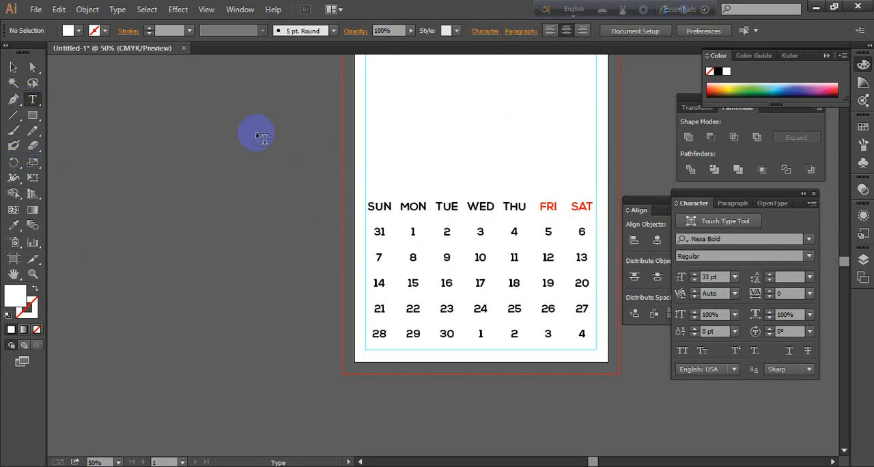
double_click(548, 232)
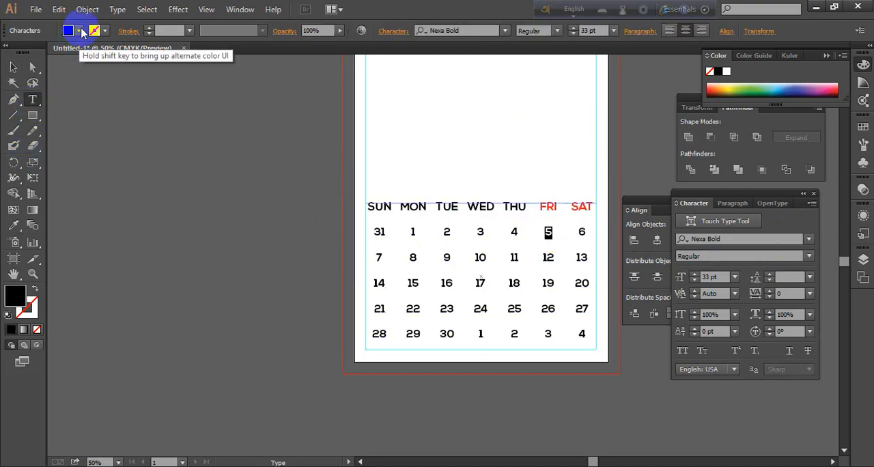
left_click(72, 29)
left_click(44, 52)
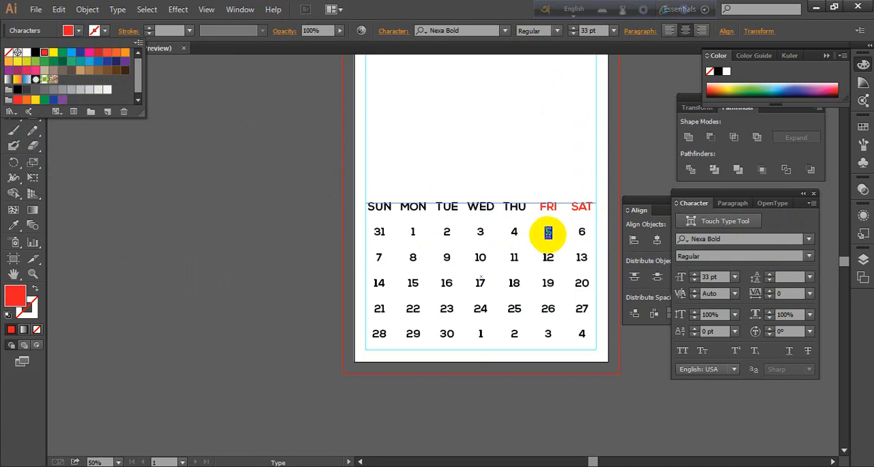
left_click(548, 232)
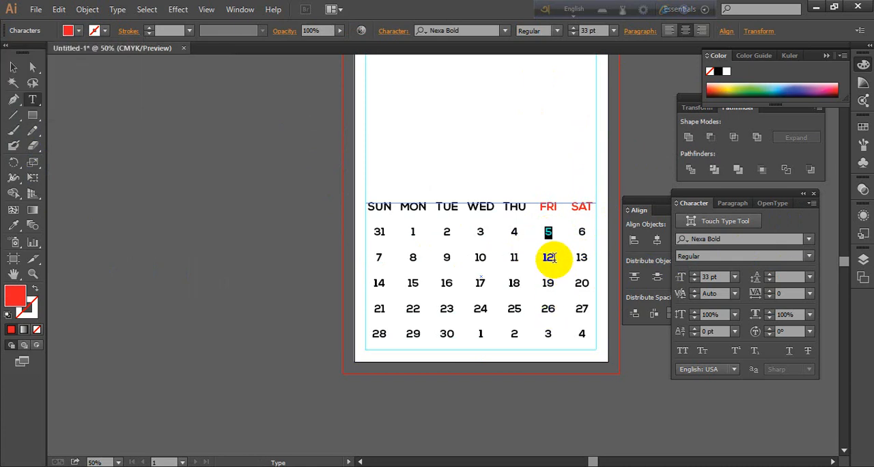
Color the dates 12 and 13 and the Saturday date 6 red
left_click(552, 257)
left_click_drag(542, 258, 592, 263)
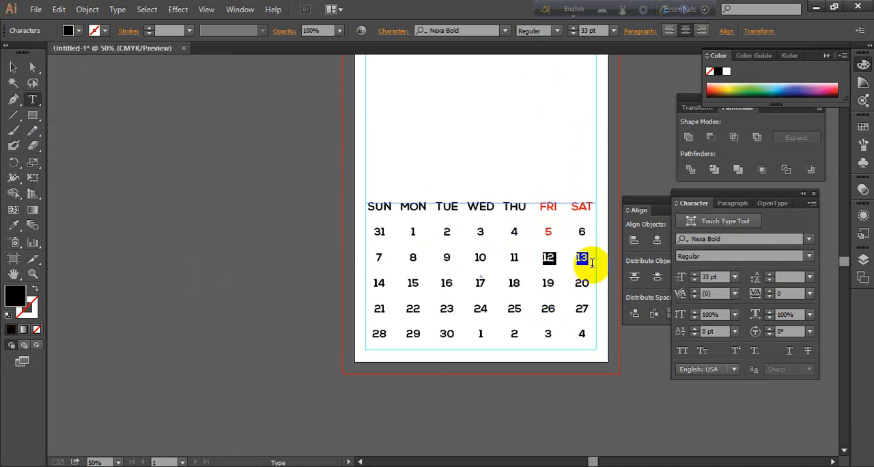
left_click(78, 31)
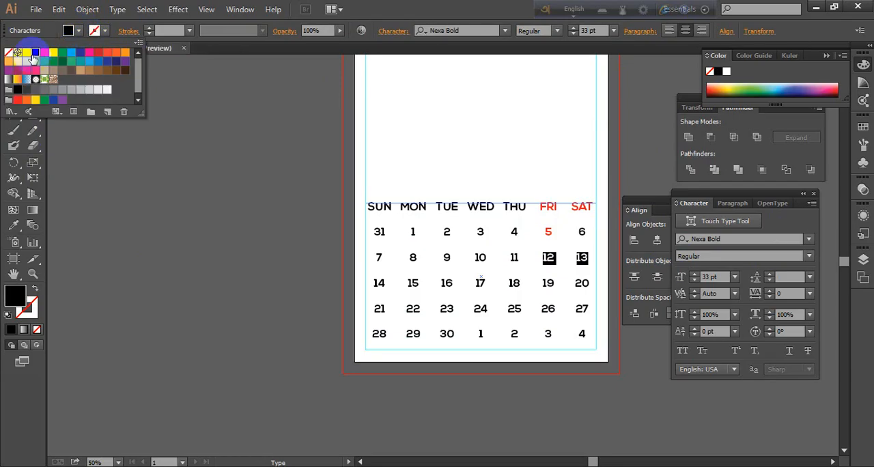
left_click(44, 54)
left_click(581, 234)
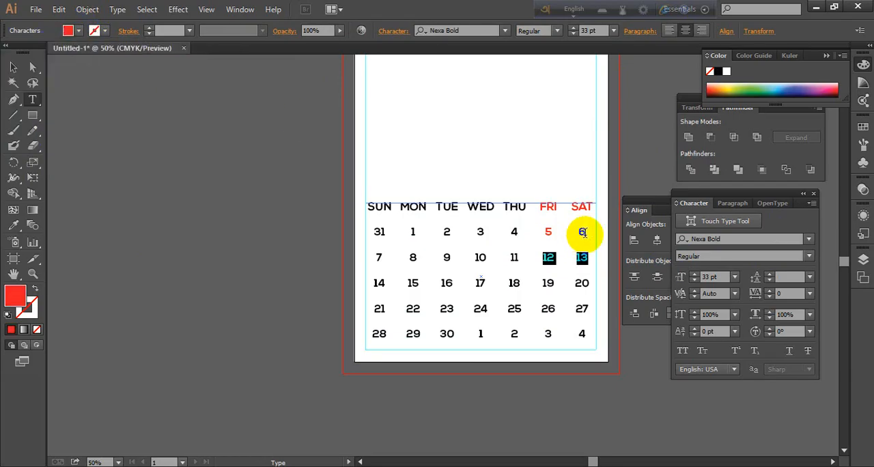
double_click(581, 232)
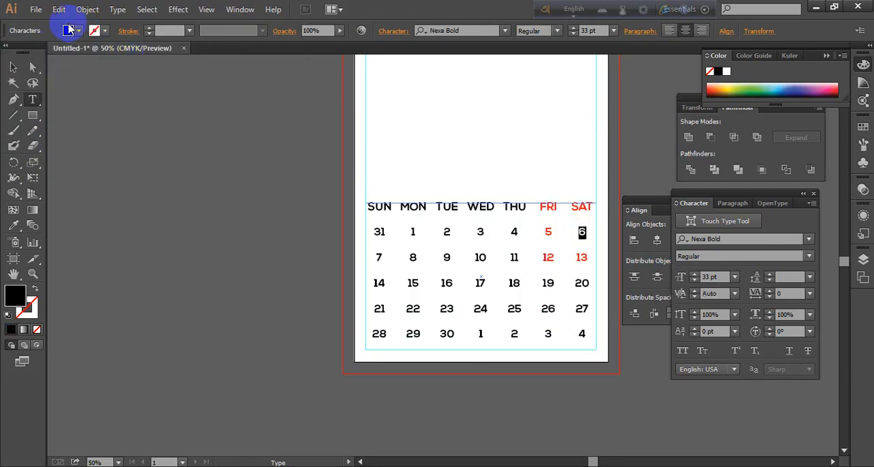
left_click(78, 30)
left_click(44, 53)
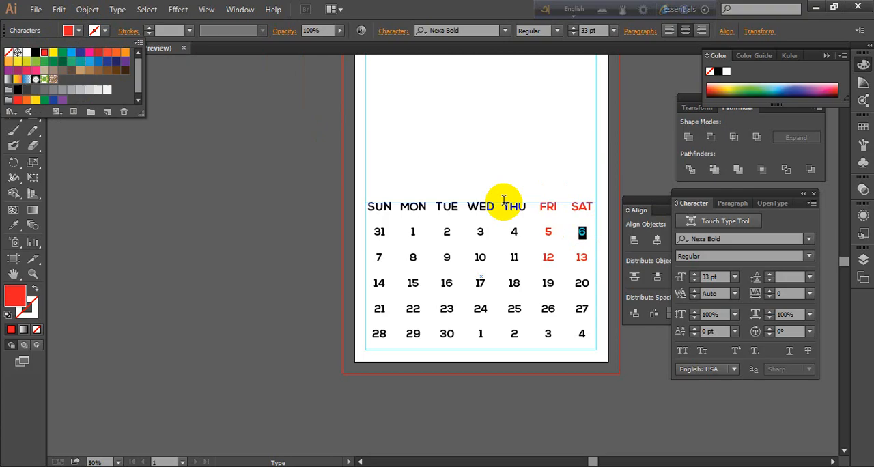
left_click(565, 292)
Color the date 14 in the Sunday column red
double_click(379, 284)
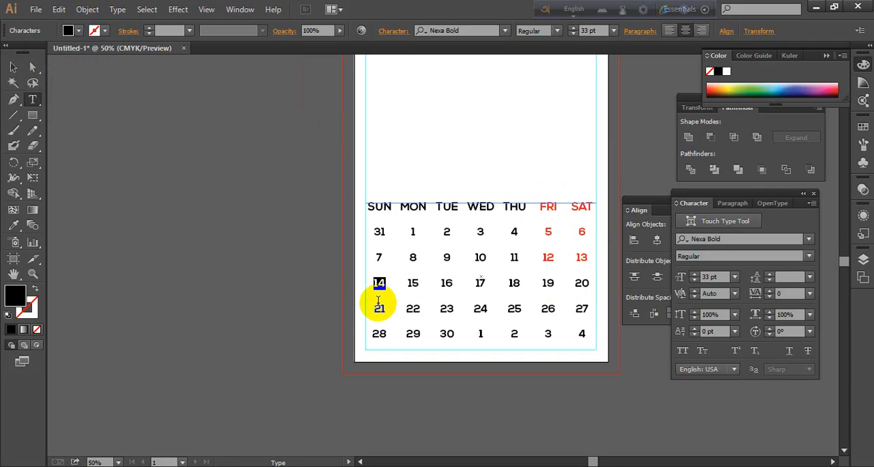
left_click(78, 31)
left_click(44, 52)
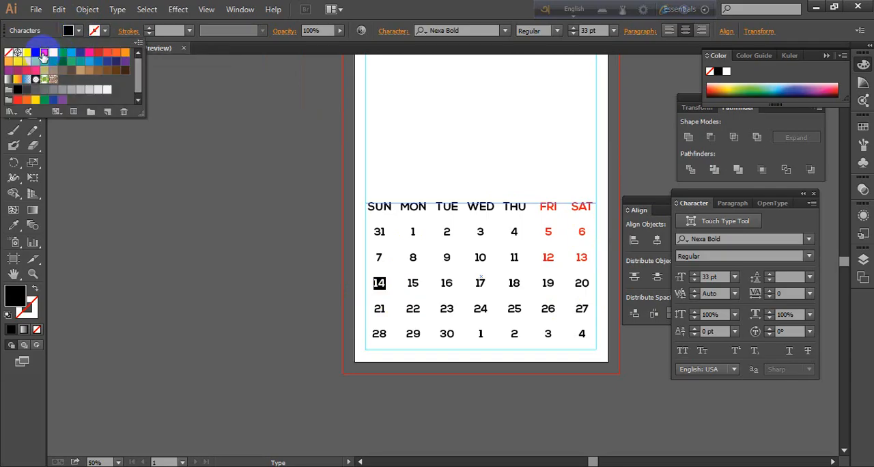
left_click(386, 287)
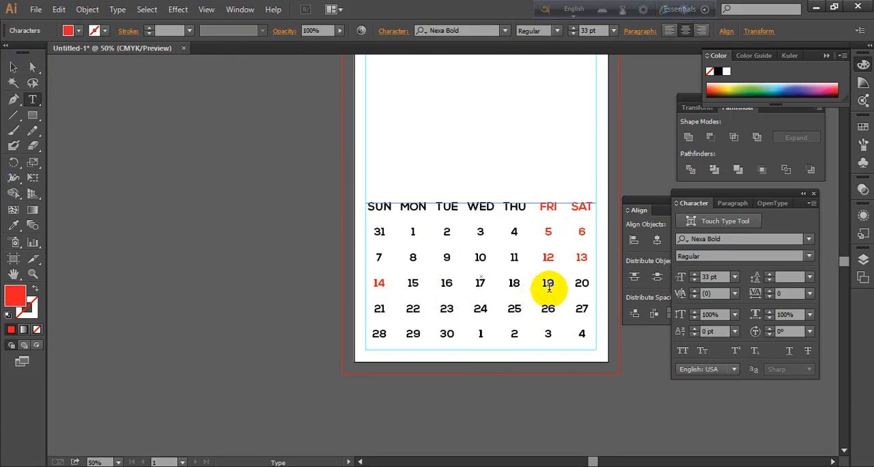
Color the Friday and Saturday dates 19 and 20 red
left_click_drag(543, 287, 589, 287)
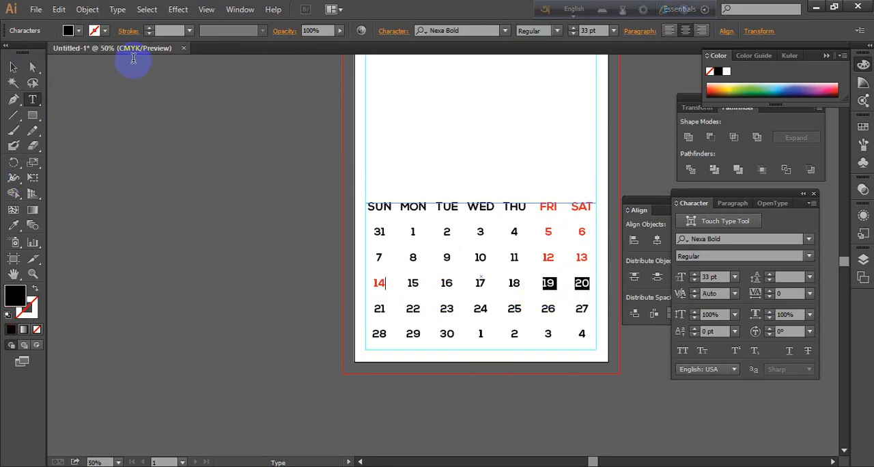
left_click(70, 31)
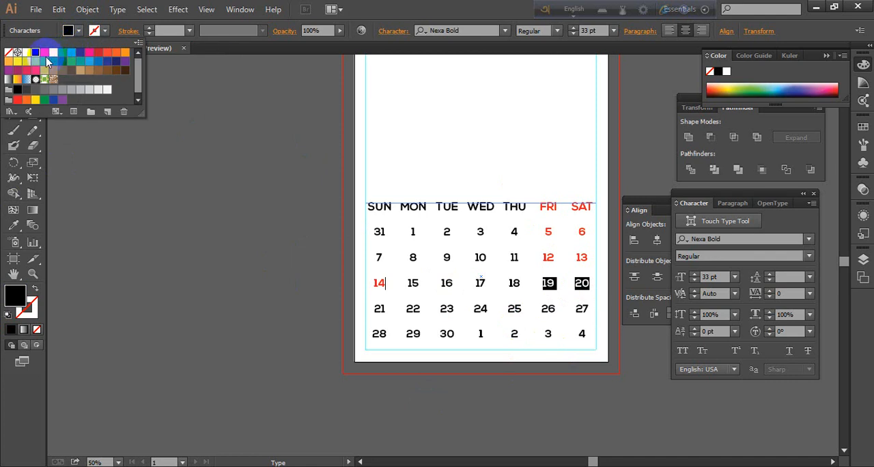
left_click(52, 53)
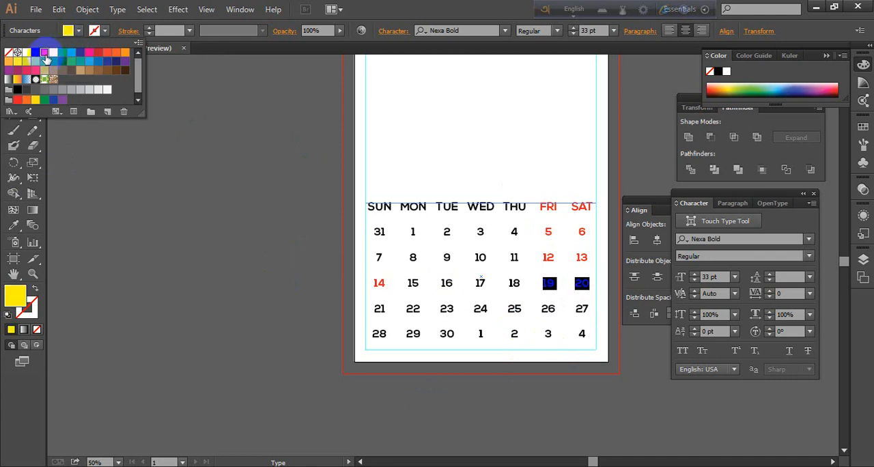
left_click(552, 317)
left_click(555, 314)
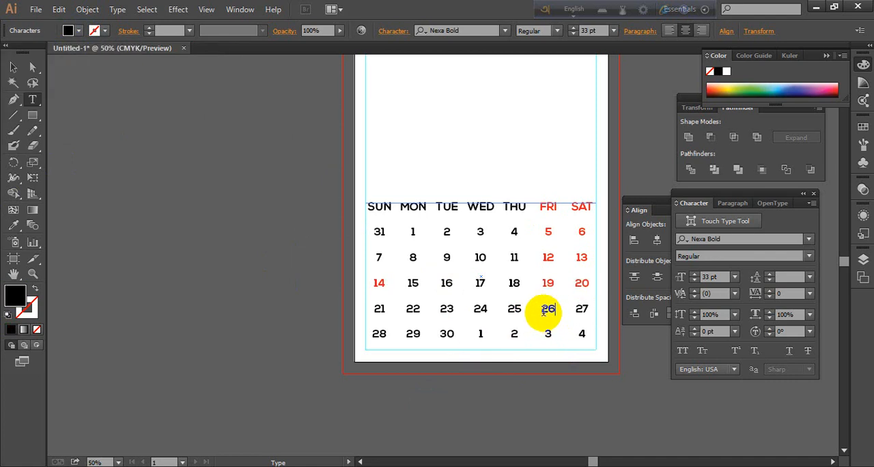
Color the Friday and Saturday dates 26 and 27 red
left_click_drag(542, 310, 593, 319)
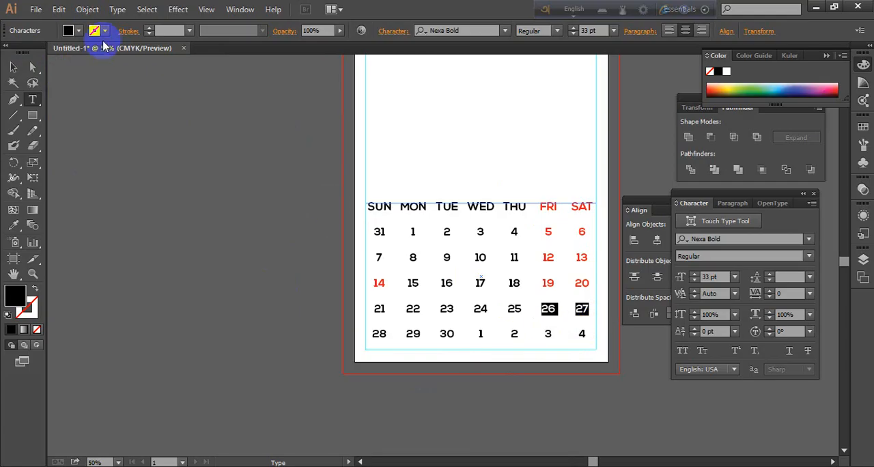
left_click(70, 31)
left_click(46, 54)
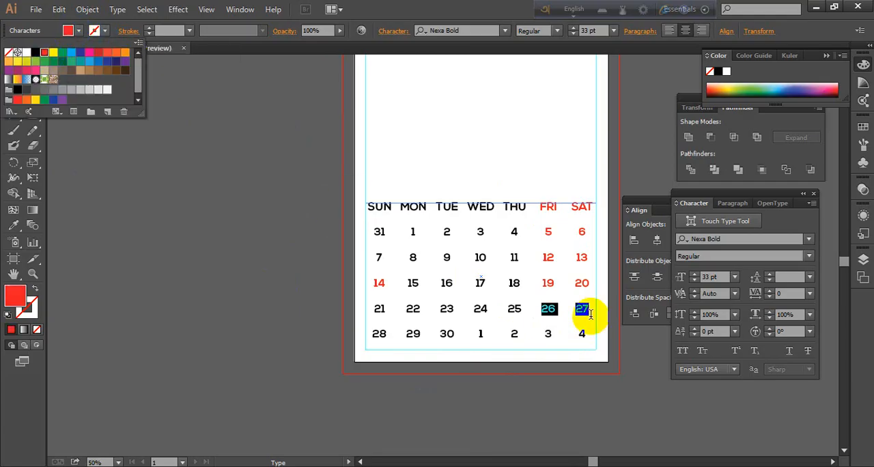
Color the dates 3 and 4 in the last calendar row red and deselect the text
left_click(546, 335)
left_click_drag(545, 334, 592, 341)
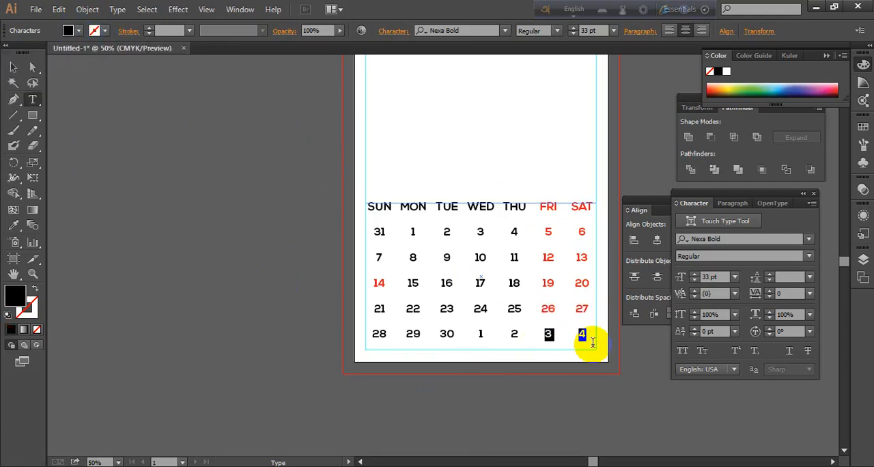
left_click(68, 31)
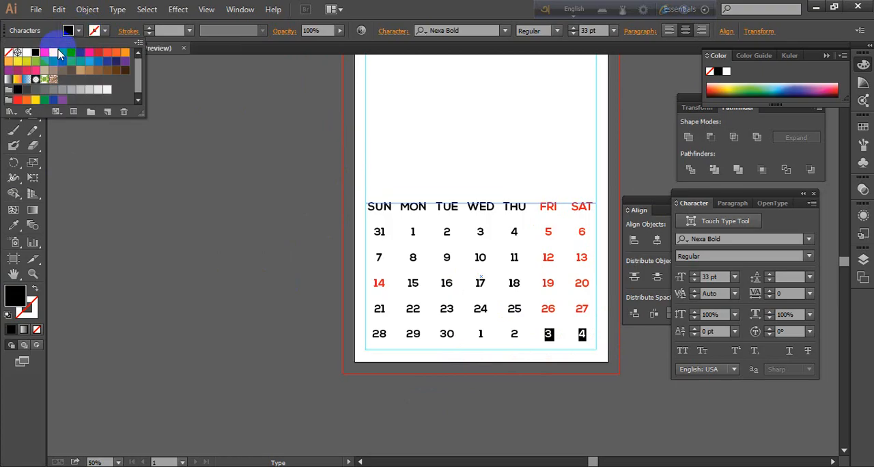
left_click(48, 55)
left_click(543, 326)
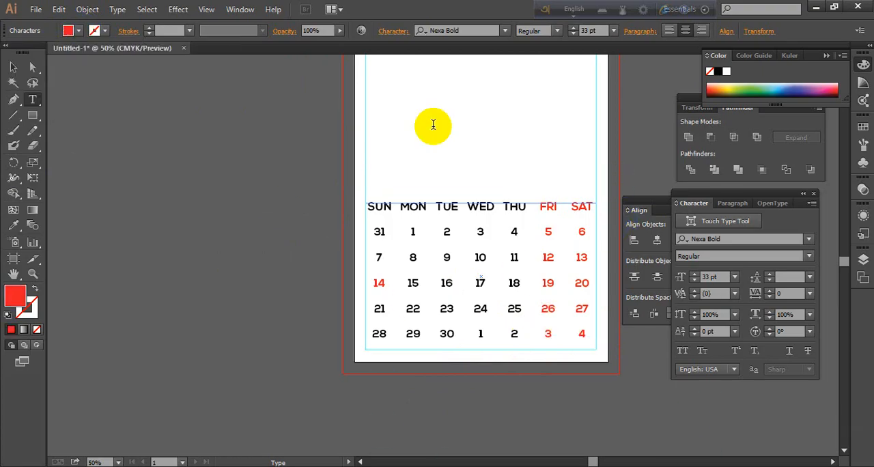
left_click(13, 67)
left_click(185, 270)
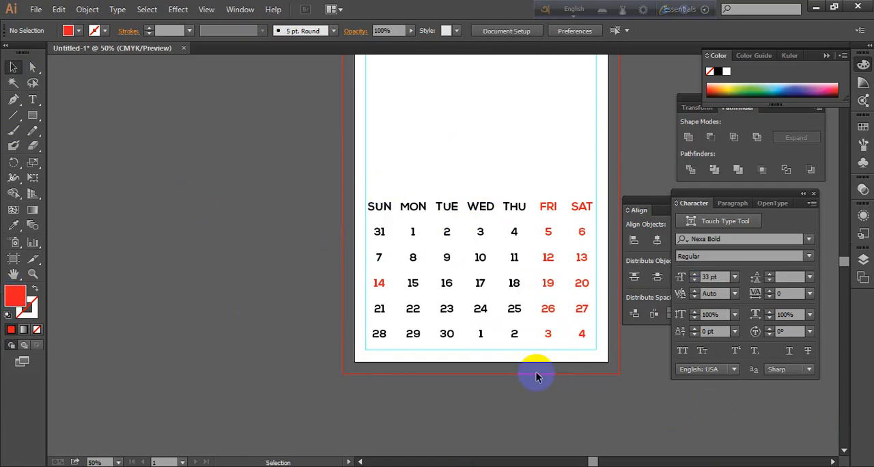
left_click(548, 205)
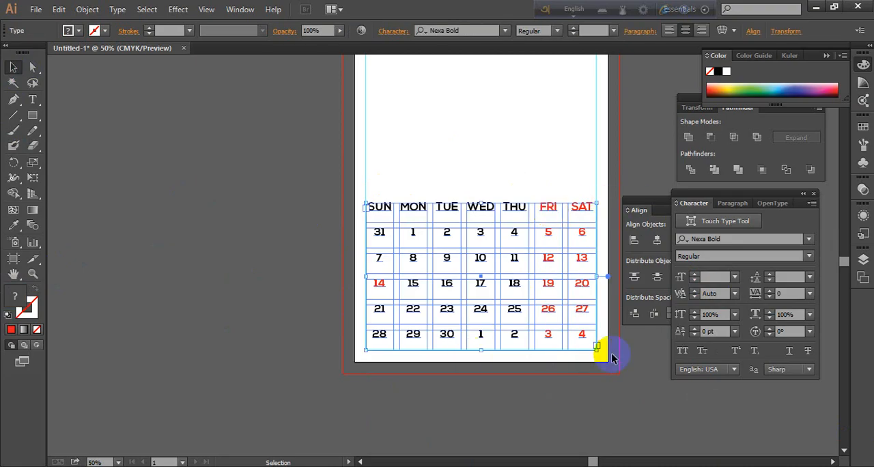
left_click(274, 269)
right_click(477, 212)
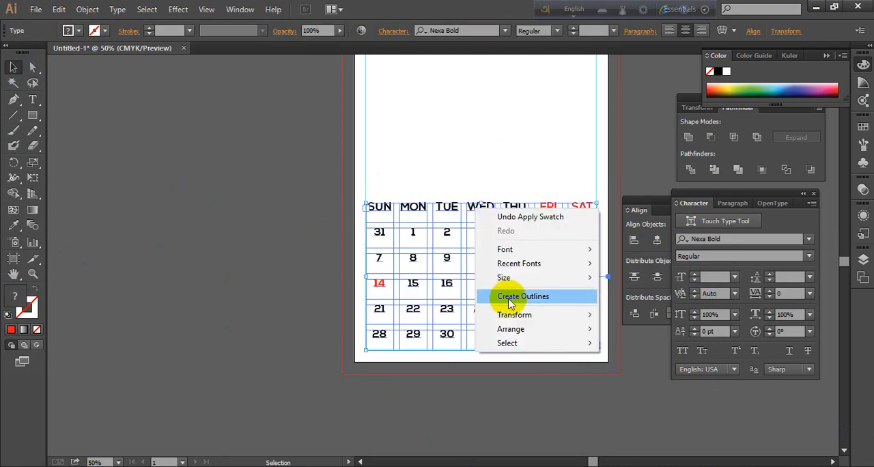
left_click(151, 256)
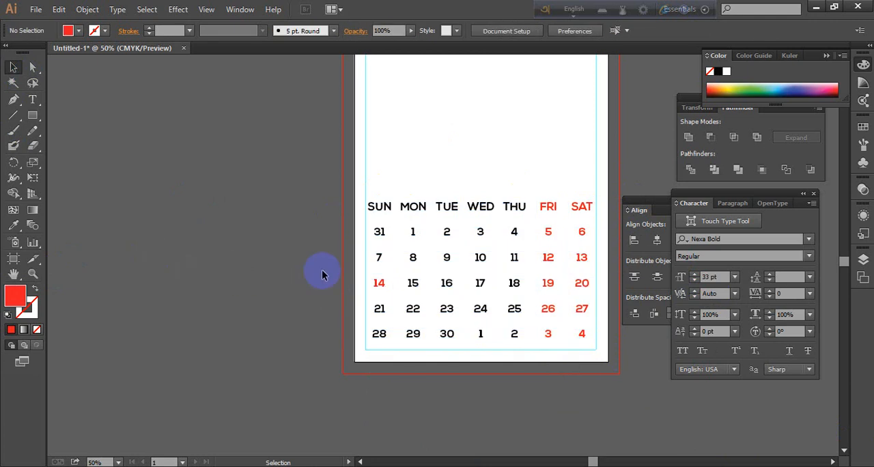
scroll(512, 273, "up", 1)
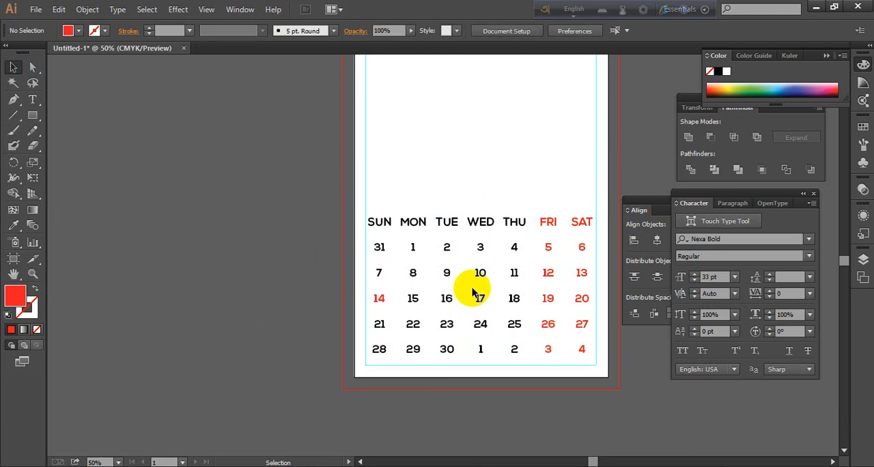
scroll(482, 283, "up", 1)
scroll(492, 297, "up", 1)
scroll(493, 307, "down", 1)
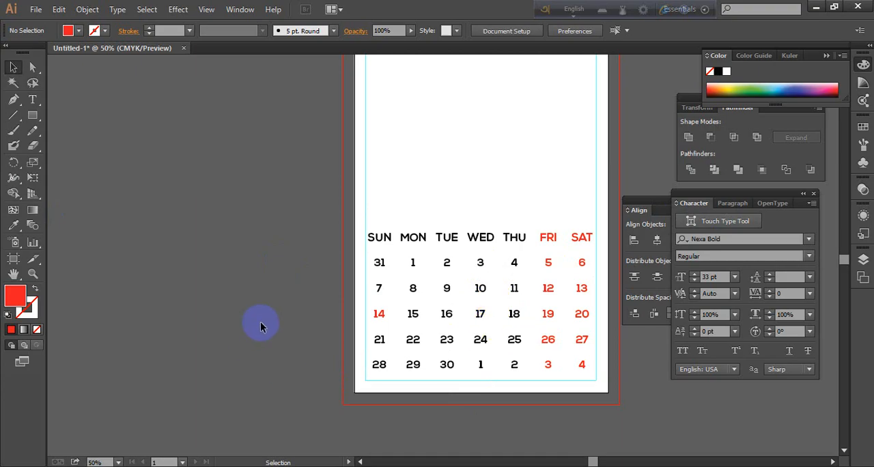
scroll(264, 326, "up", 1)
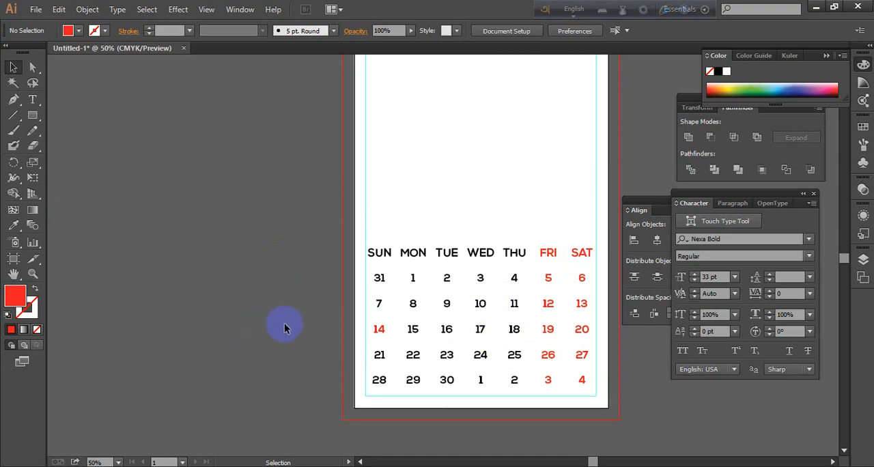
left_click(414, 255)
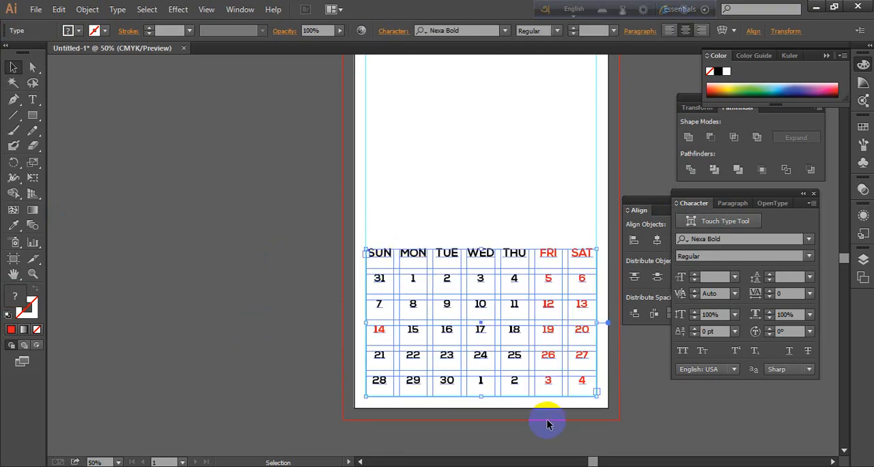
left_click(156, 241)
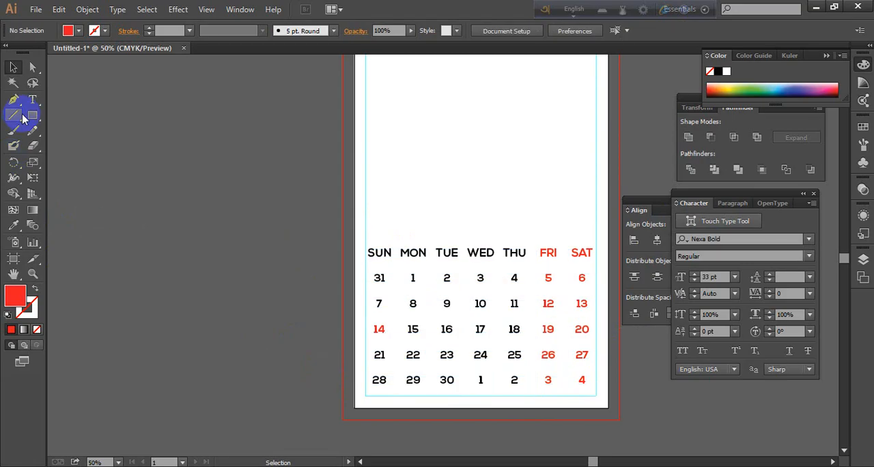
Lower the opacity of the date 31 in the first calendar row to 39%
left_click(33, 100)
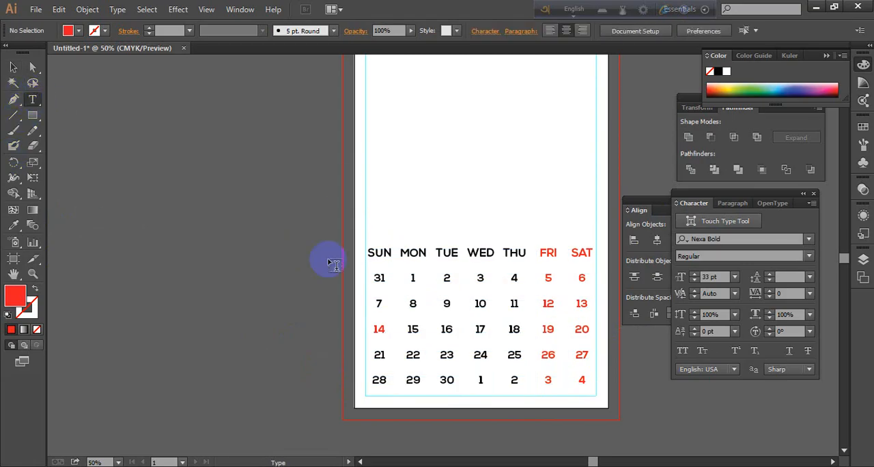
double_click(381, 277)
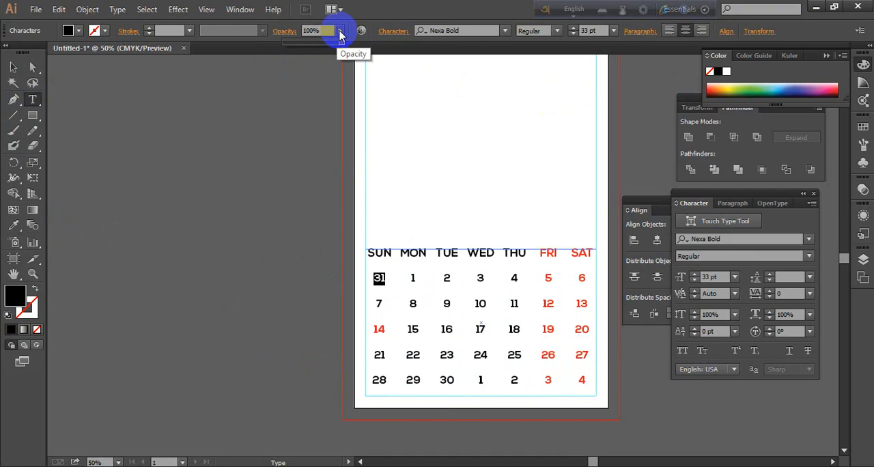
left_click_drag(340, 34, 307, 38)
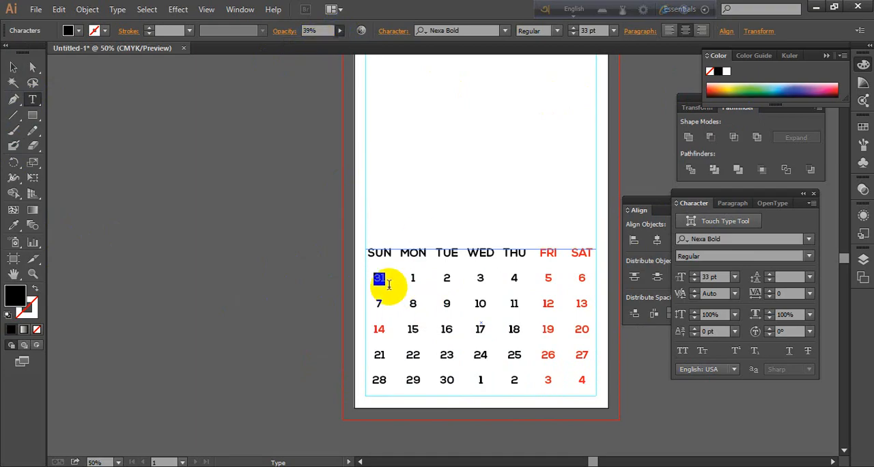
left_click_drag(386, 280, 357, 274)
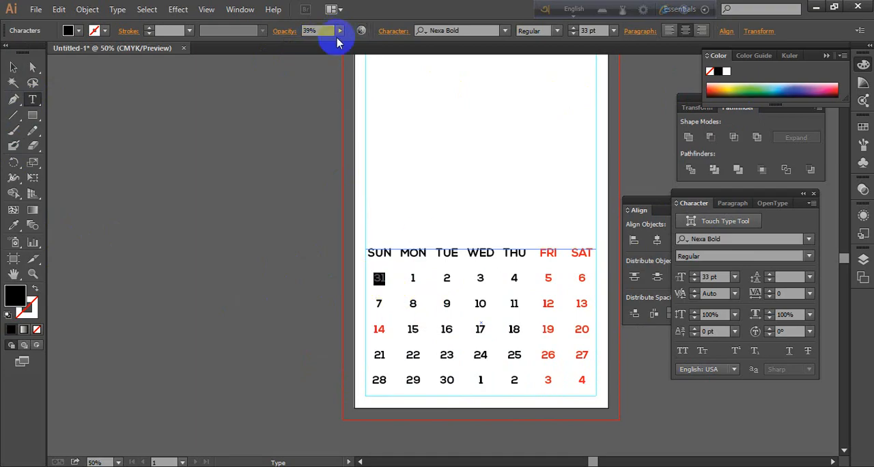
left_click(395, 281)
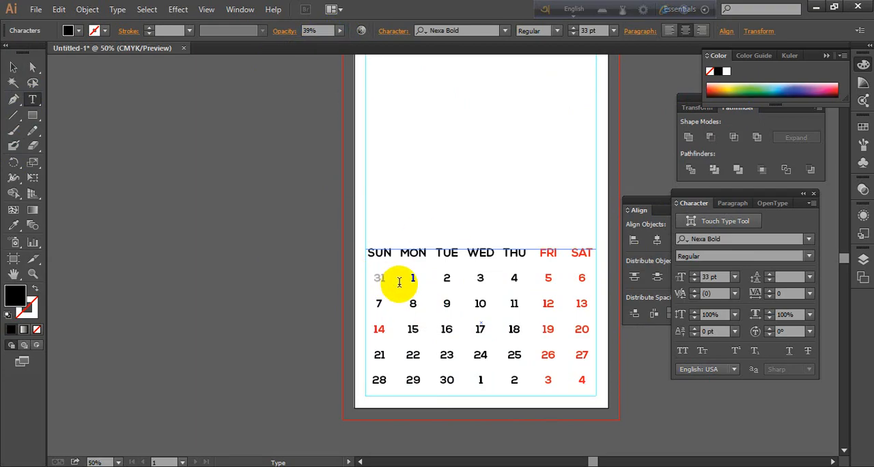
Restore the opacity of the date 31 to 100%
left_click_drag(389, 282, 360, 281)
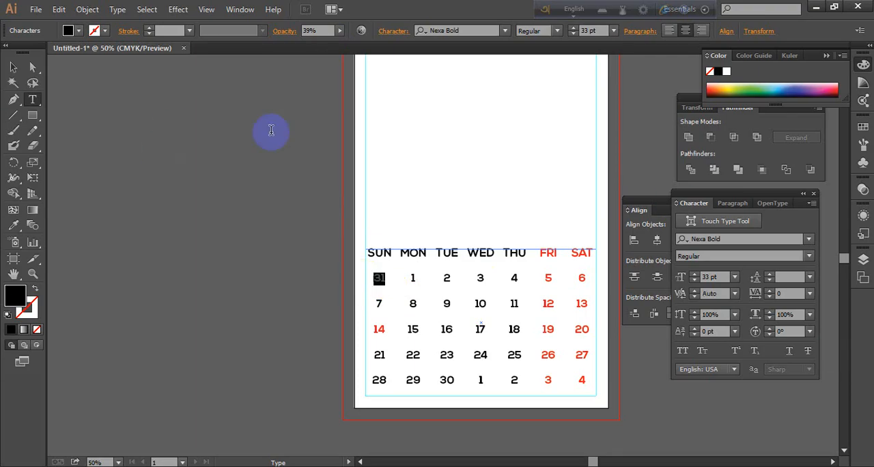
left_click(319, 31)
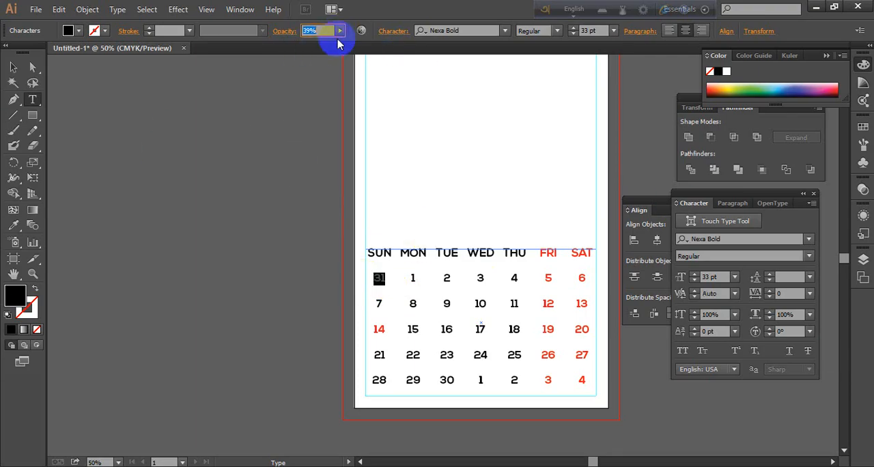
left_click(339, 30)
left_click_drag(308, 48, 360, 52)
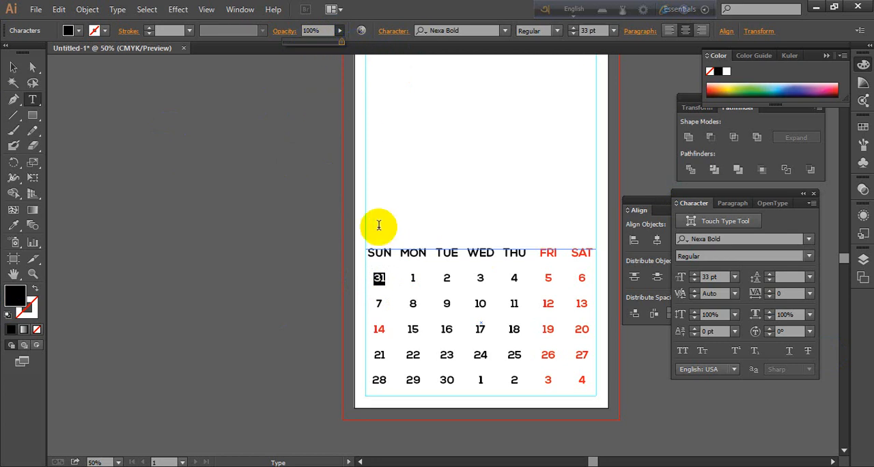
Fill the date 31 in the first calendar row with a medium gray, restricting the color choice to web colors
left_click(387, 277)
left_click_drag(387, 277, 3, 280)
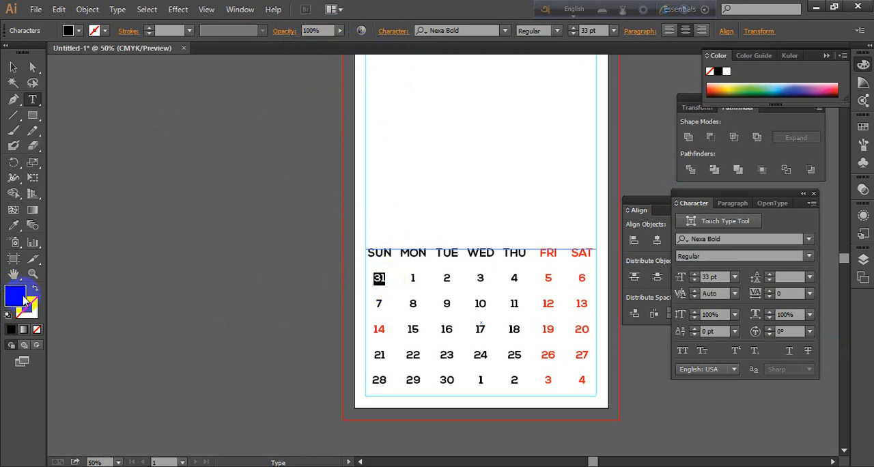
double_click(24, 300)
left_click(272, 330)
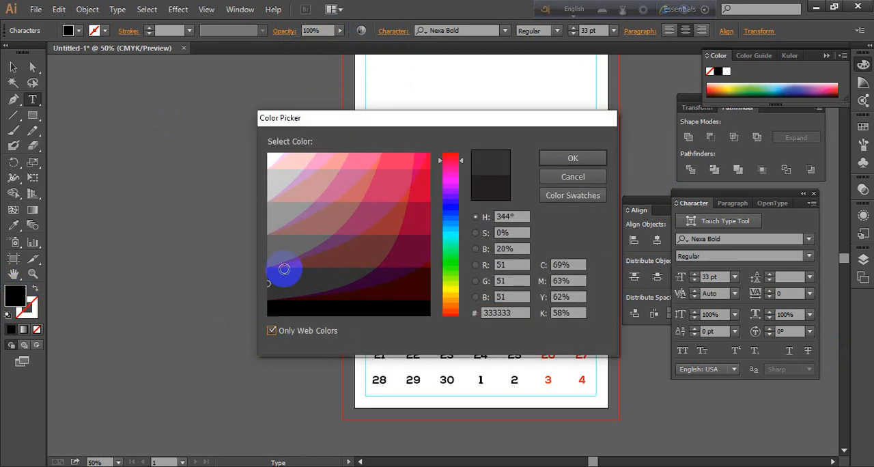
left_click(278, 209)
left_click(598, 157)
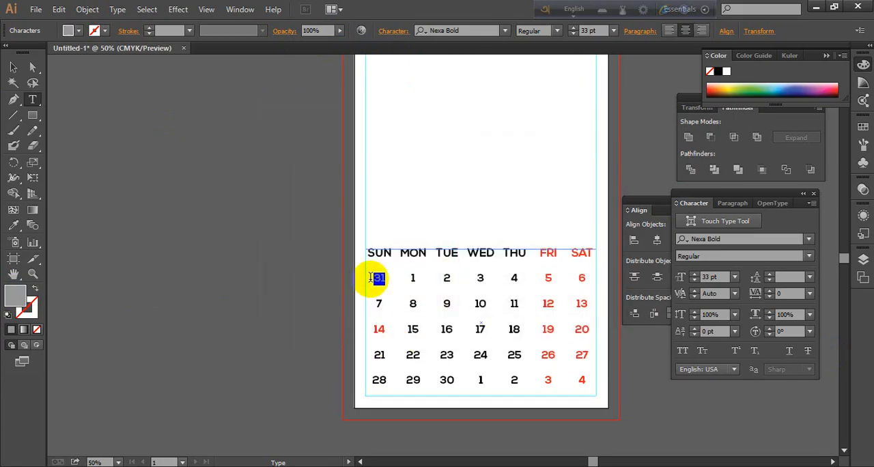
left_click(392, 280)
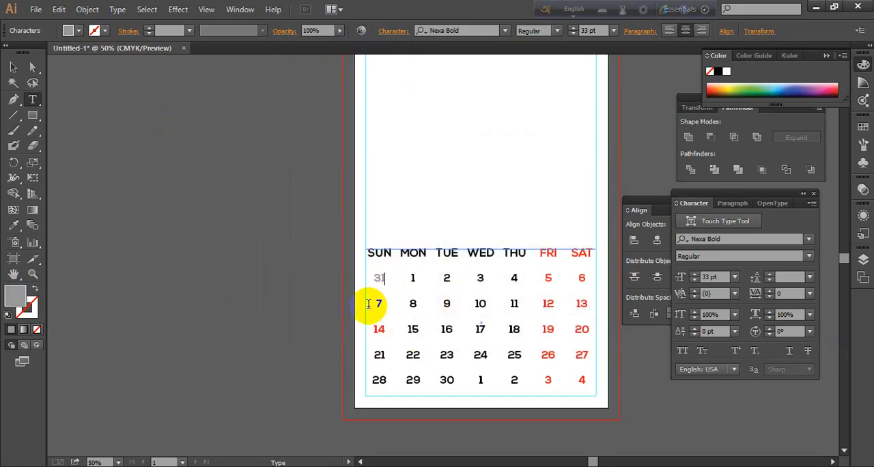
Color the dates 3 and 4 in the last calendar row black
double_click(479, 381)
left_click_drag(478, 381, 546, 384)
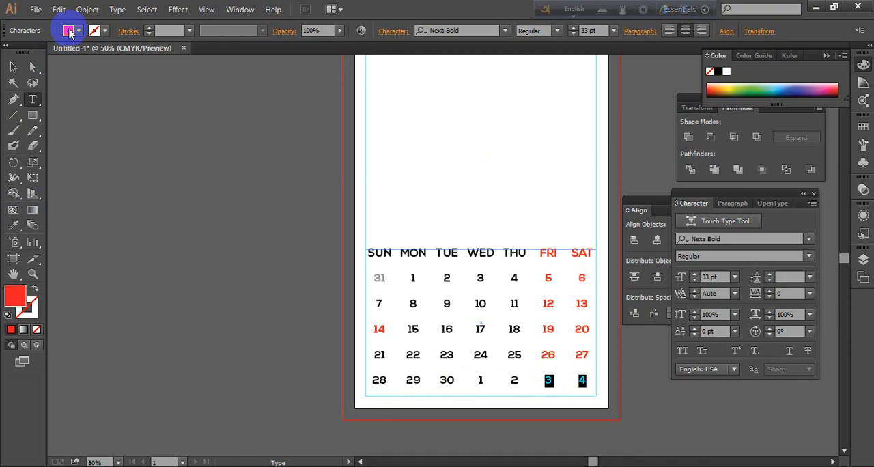
left_click(67, 31)
left_click(36, 52)
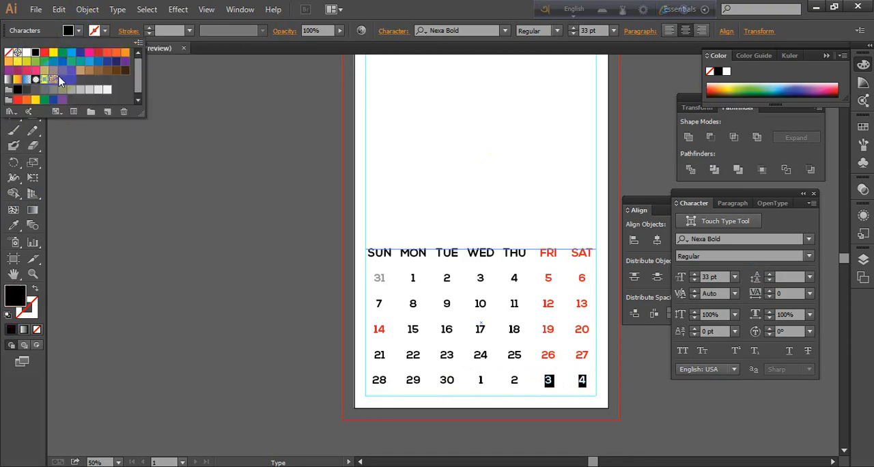
Apply the gray of the date 31 to the dates 1 through 4 in the last calendar row with the Eyedropper, and deselect the text
left_click_drag(595, 400, 495, 384)
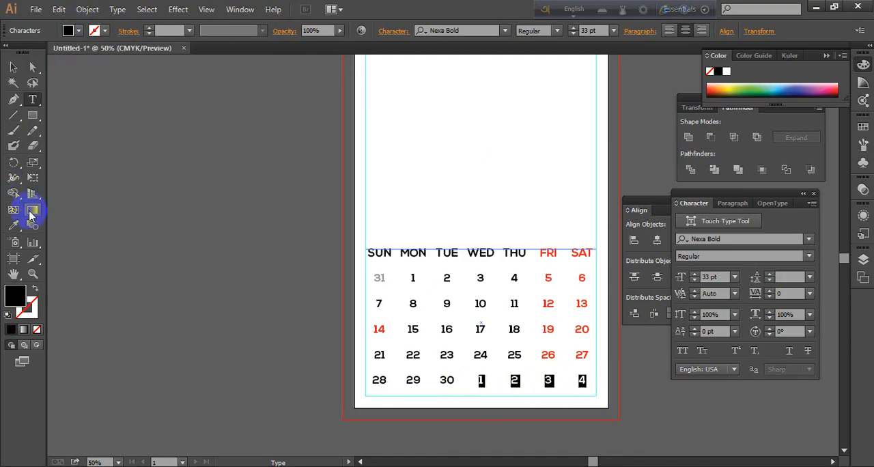
left_click(19, 228)
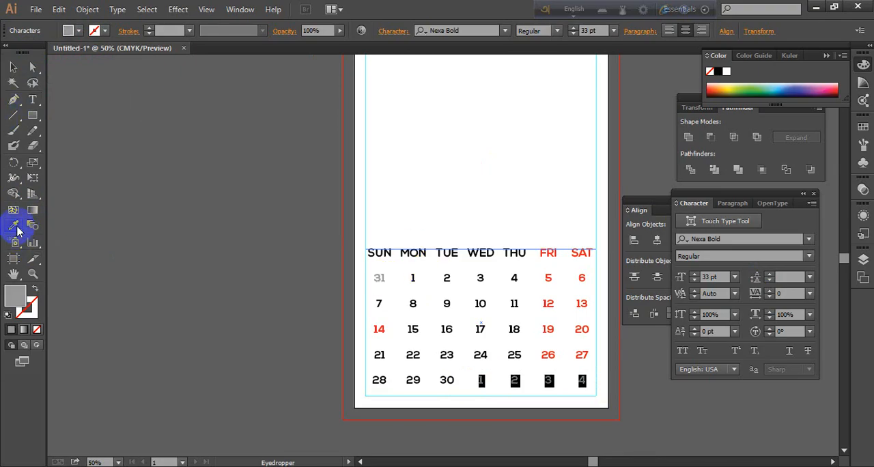
left_click_drag(18, 231, 103, 231)
left_click(13, 67)
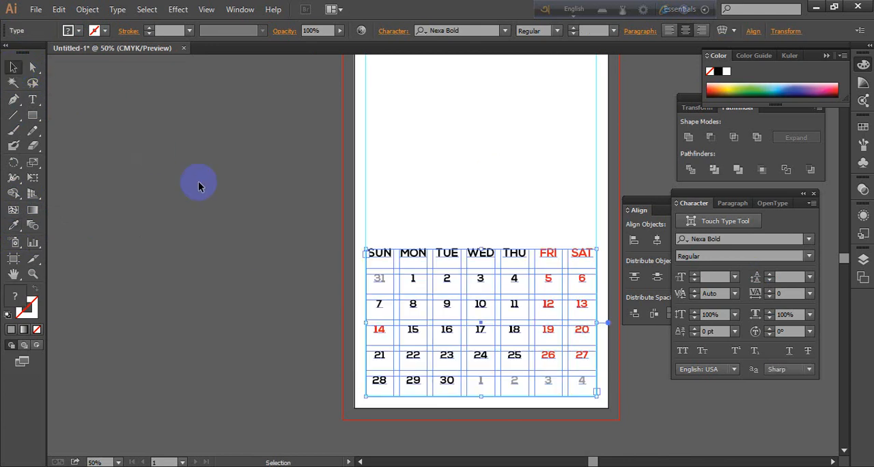
left_click(199, 183)
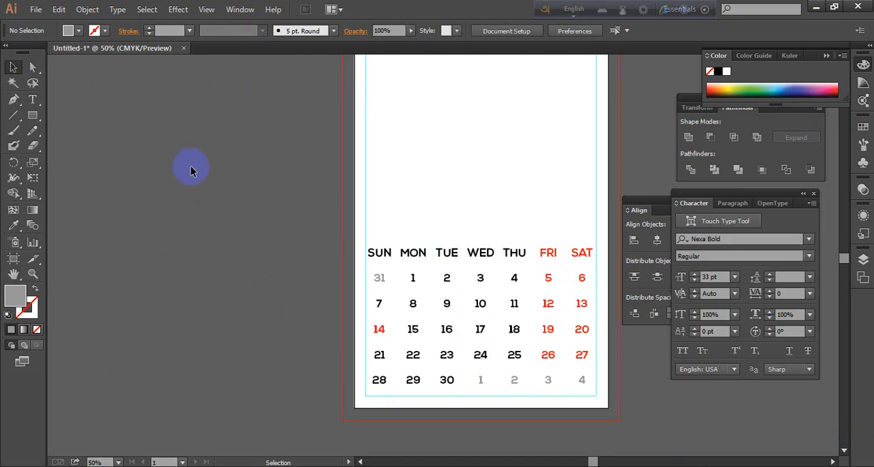
Examine the whole calendar page, checking the date colors and the empty area above the weekday row
scroll(191, 168, "up", 2)
scroll(244, 157, "down", 1)
scroll(496, 142, "down", 1)
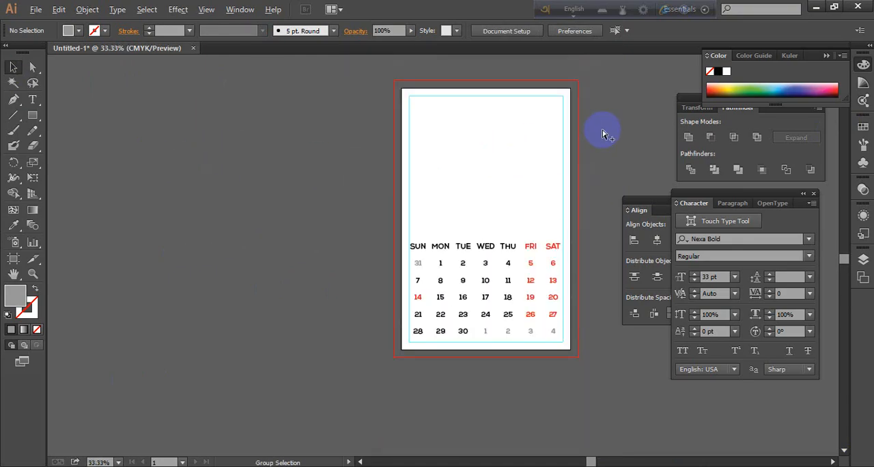
scroll(602, 134, "up", 1)
scroll(602, 134, "down", 1)
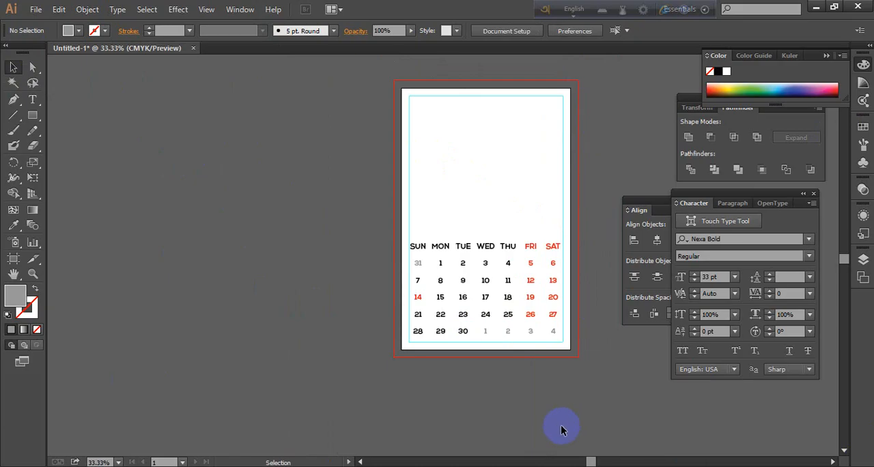
scroll(532, 355, "up", 1)
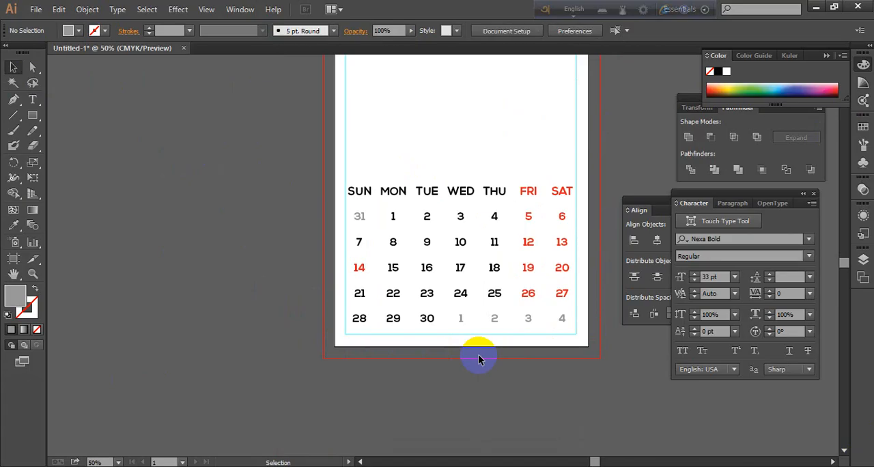
scroll(390, 362, "up", 1)
scroll(389, 362, "down", 1)
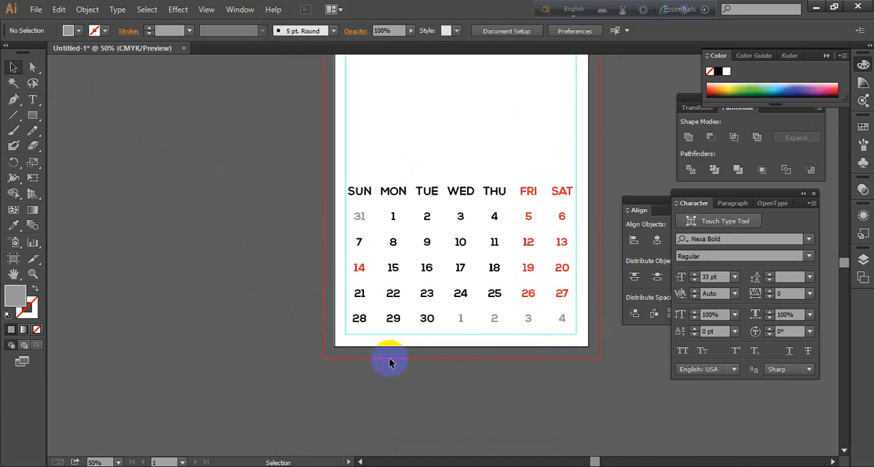
scroll(390, 362, "up", 2)
scroll(388, 363, "up", 7)
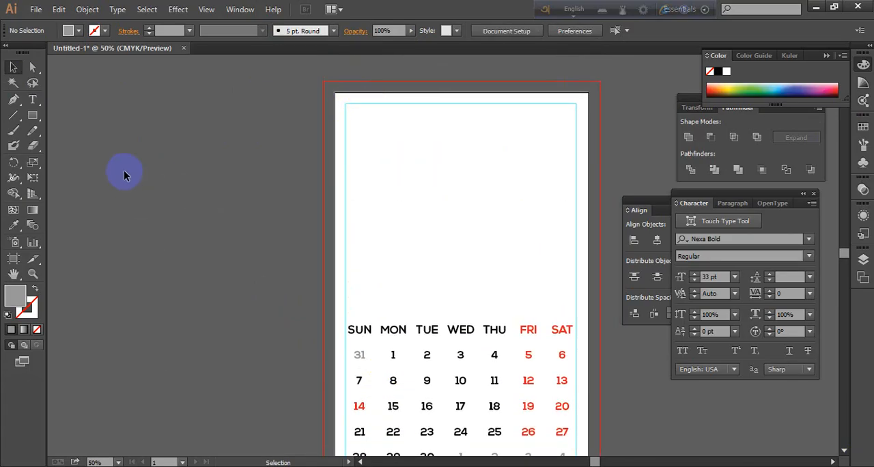
scroll(370, 121, "up", 1)
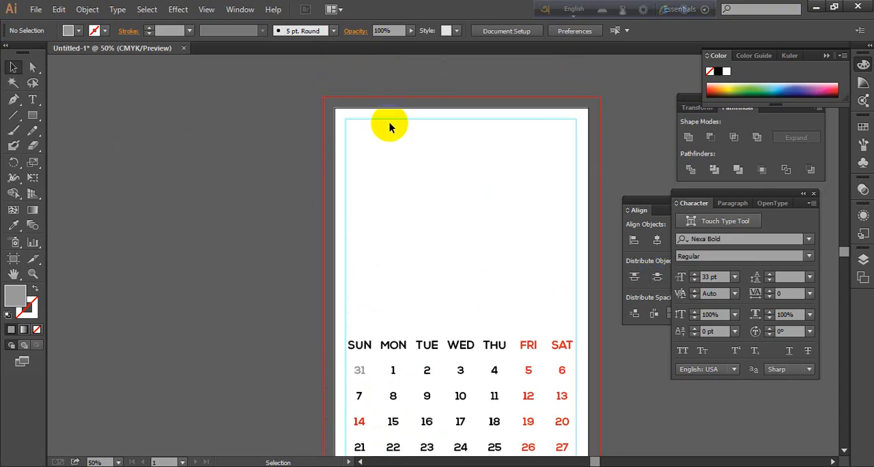
scroll(423, 119, "down", 1)
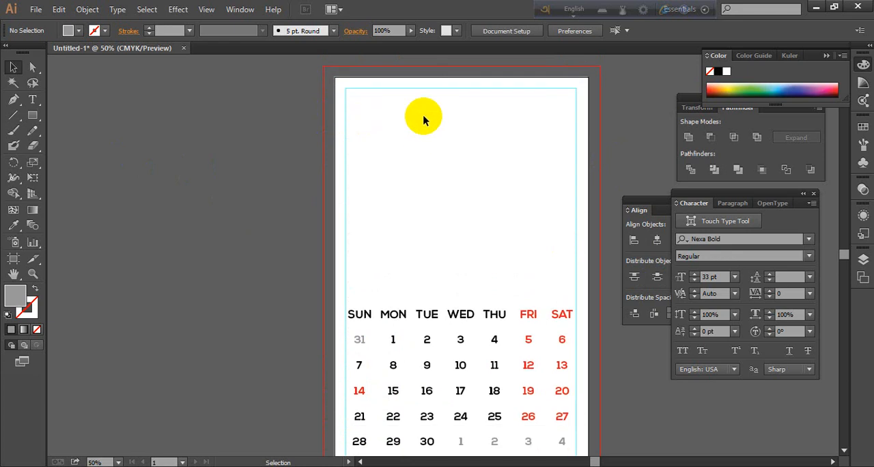
scroll(429, 159, "up", 1)
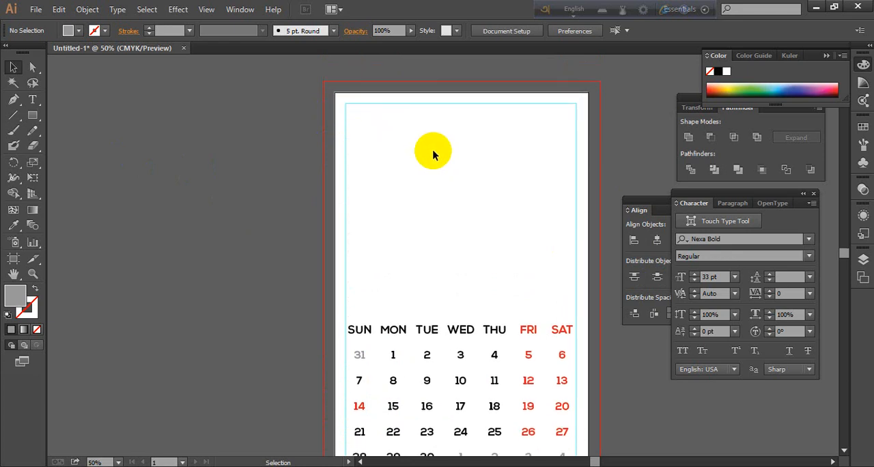
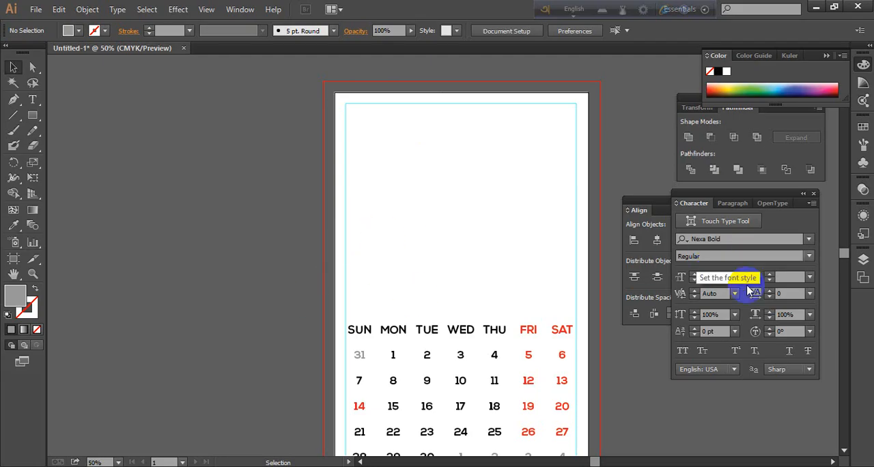
Compare the weekday columns and dates on the page with the system calendar for April 2019
scroll(564, 344, "down", 2)
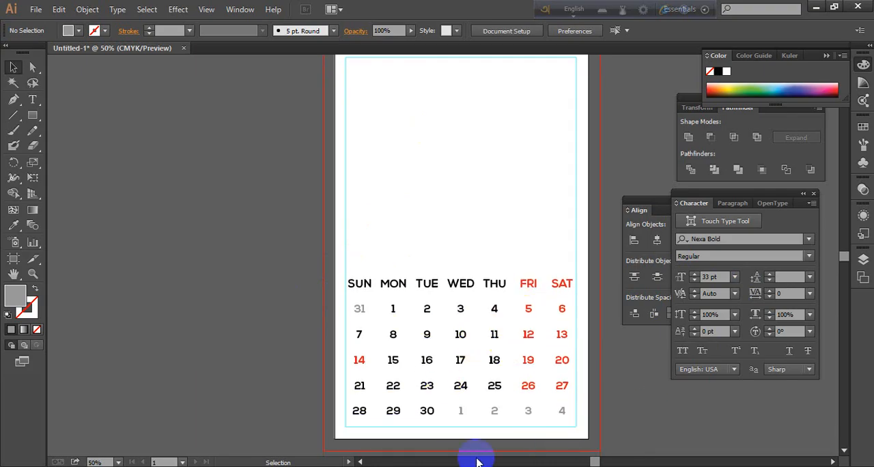
scroll(517, 345, "up", 3)
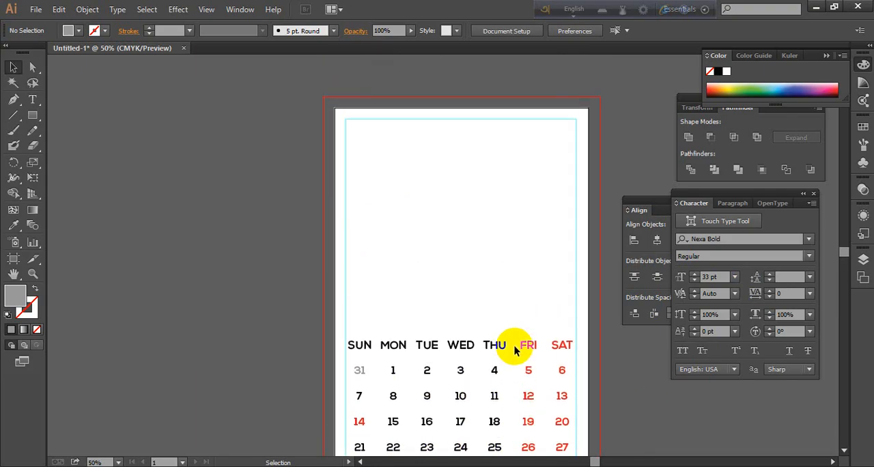
scroll(402, 194, "down", 2)
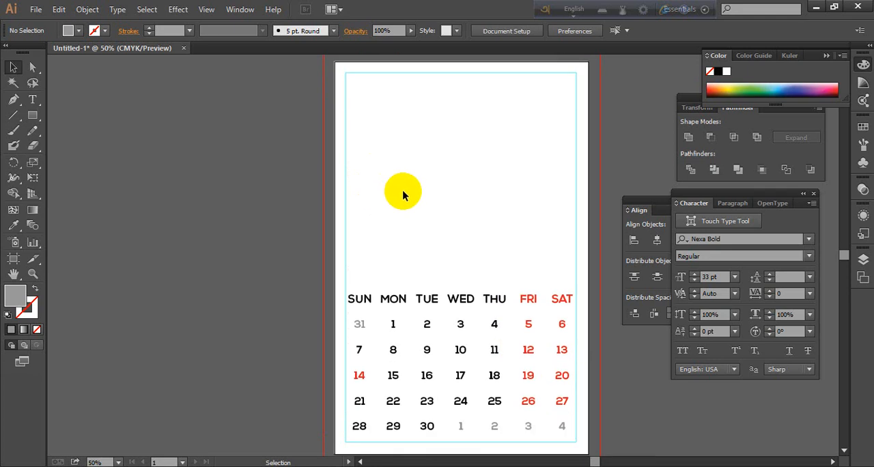
scroll(403, 194, "up", 1)
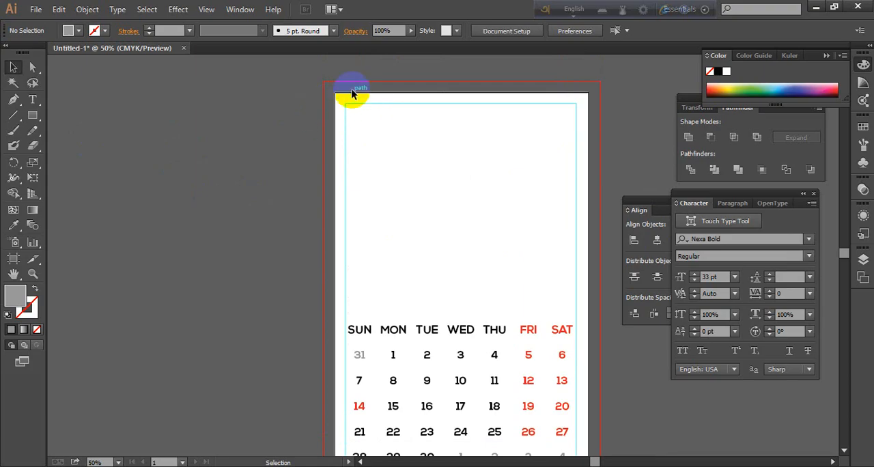
scroll(611, 329, "down", 2)
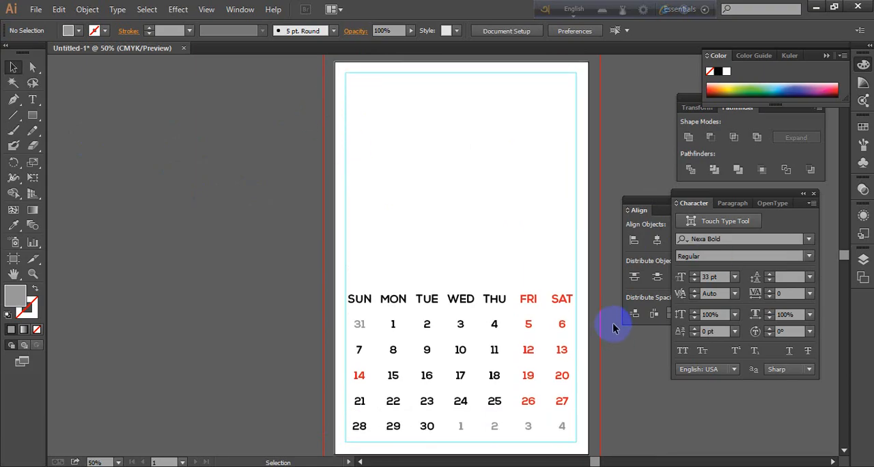
left_click(834, 466)
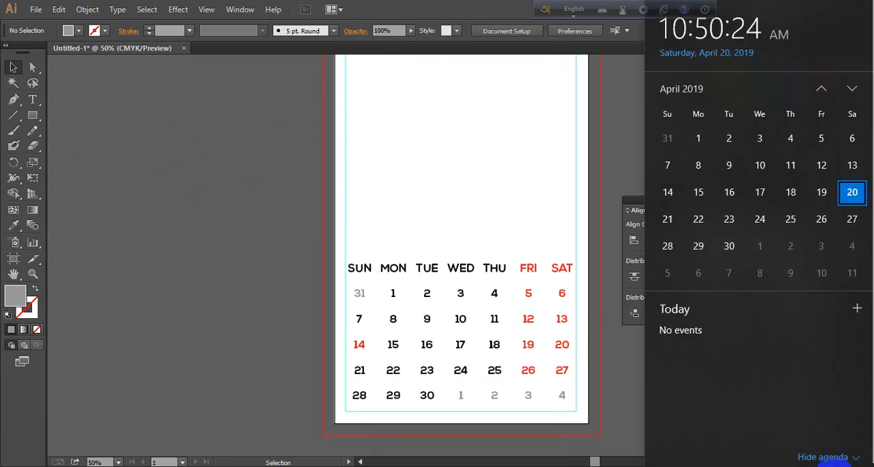
left_click(835, 466)
scroll(528, 328, "up", 1)
scroll(519, 308, "up", 1)
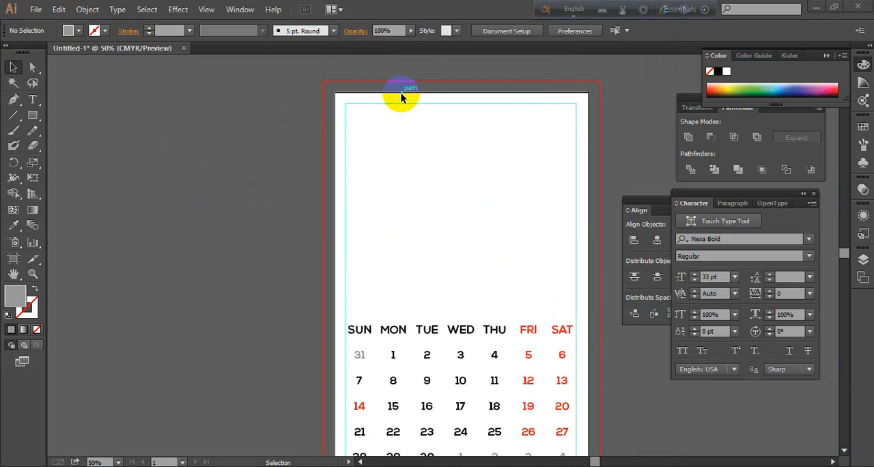
Place the image summer-fruits-768x480.jpg in the empty area above the weekday row
left_click(35, 9)
left_click(68, 226)
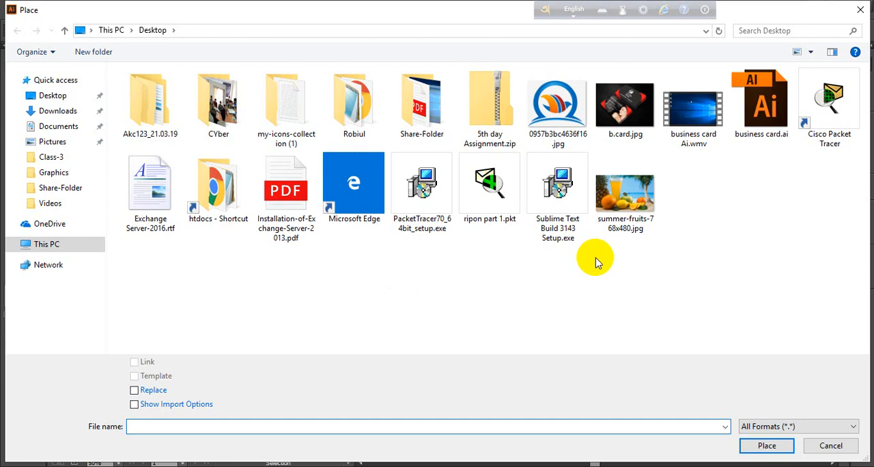
left_click(627, 202)
left_click(777, 452)
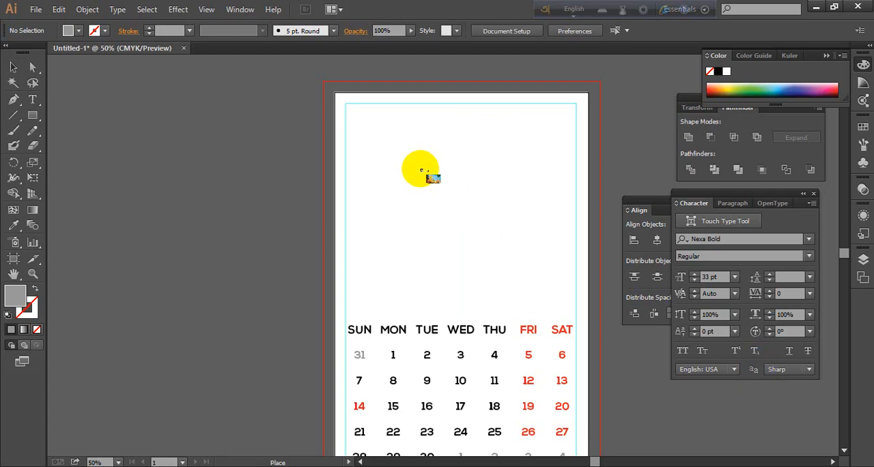
left_click(420, 168)
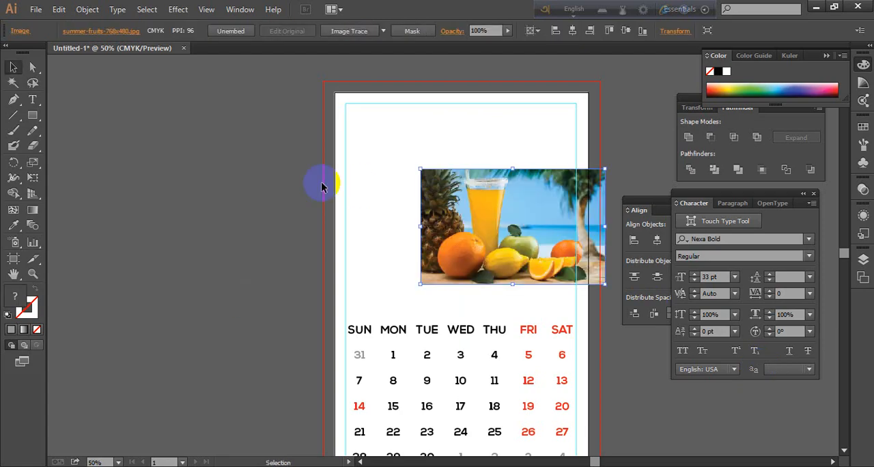
Move the fruit image to the upper left corner of the page margins and check it against the whole calendar
left_click(67, 138)
left_click_drag(533, 225, 457, 148)
left_click(232, 214)
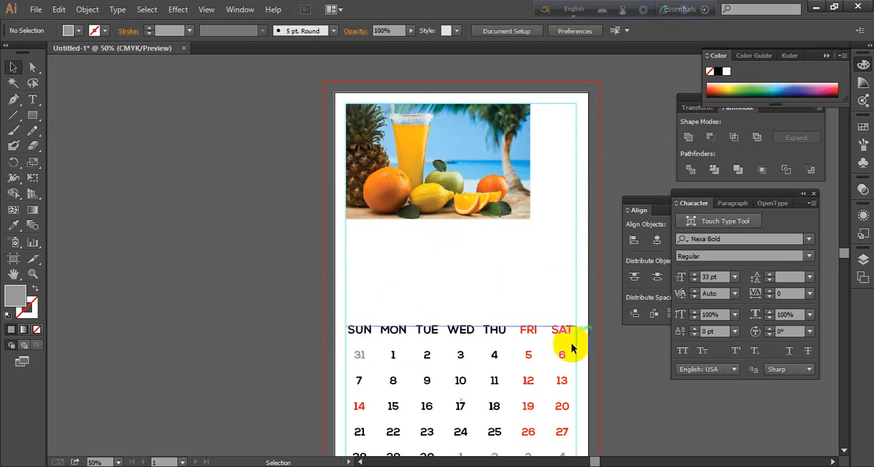
scroll(571, 354, "down", 3)
scroll(562, 335, "up", 4)
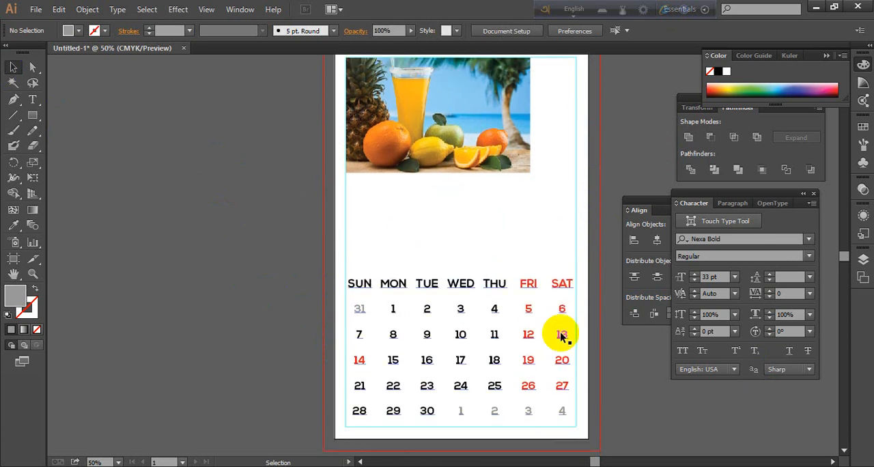
scroll(560, 337, "up", 2)
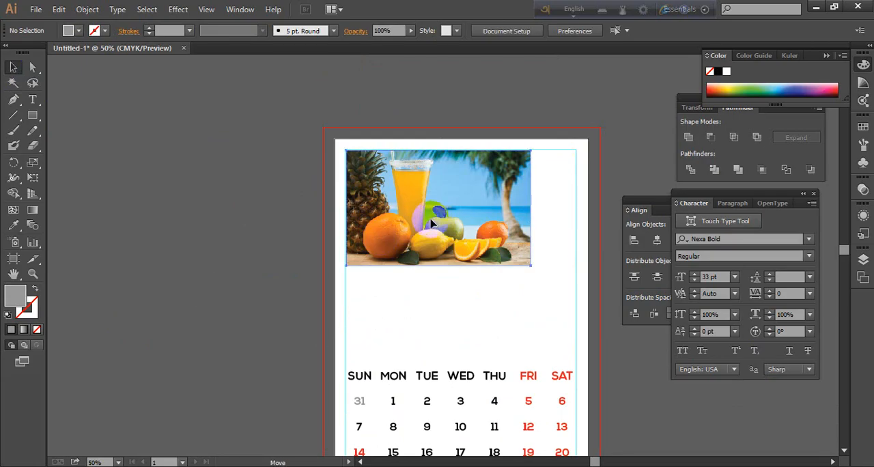
Center the fruit image horizontally, scale it proportionally to slightly wider than the page, and align its top with the page edge
left_click_drag(435, 223, 496, 245)
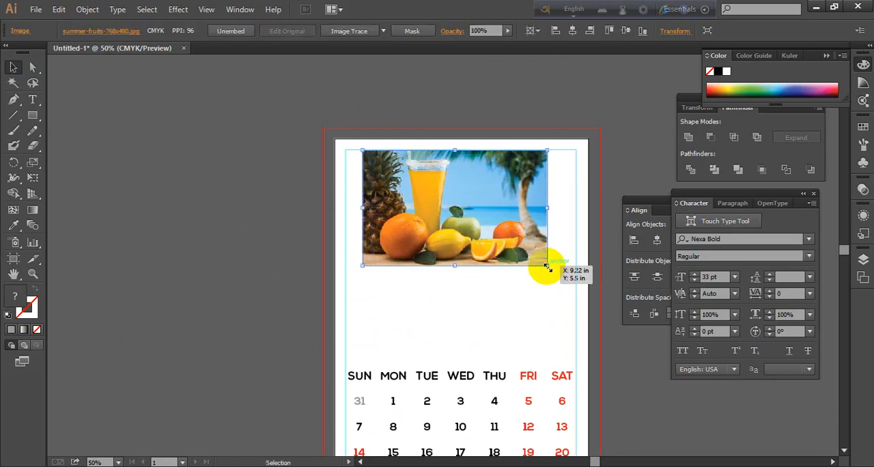
left_click_drag(547, 266, 607, 285)
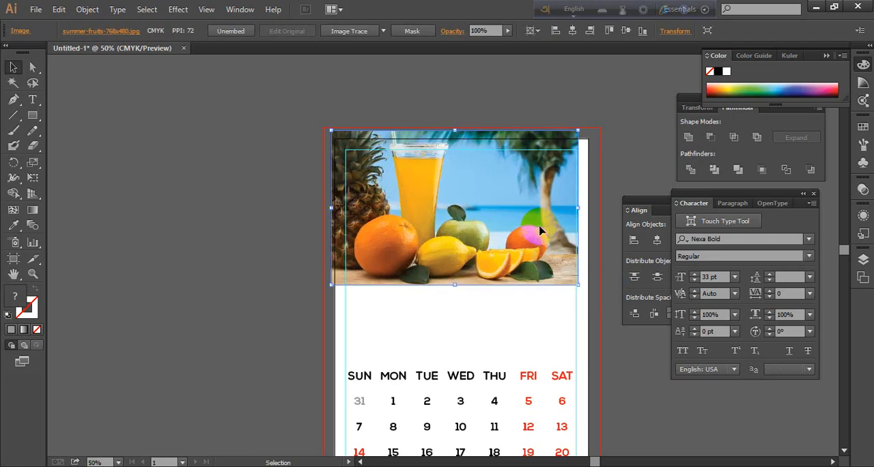
mouse_move(528, 221)
left_mouse_down()
mouse_move(536, 229)
mouse_move(520, 228)
left_mouse_up()
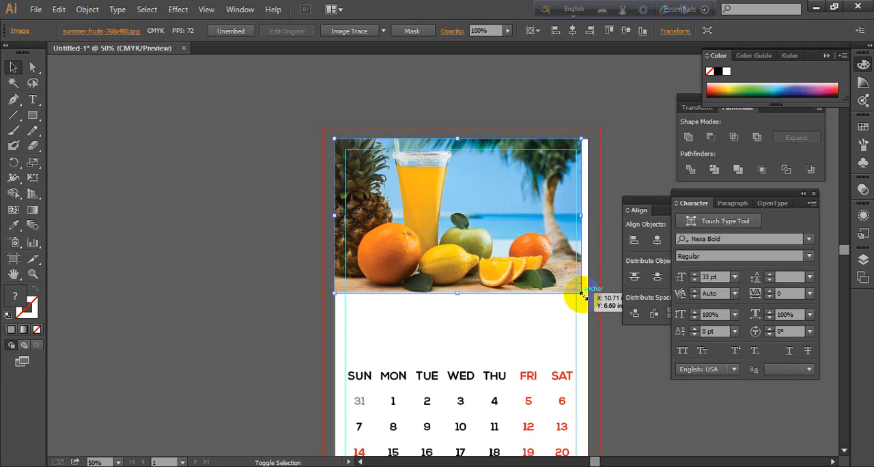
left_click_drag(582, 295, 591, 299)
left_click_drag(543, 265, 550, 267)
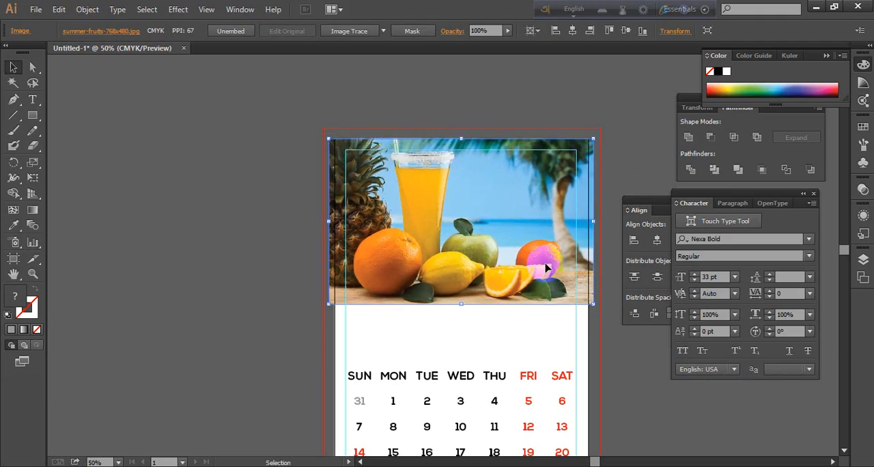
Try enlarging the fruit image past the bleed on both sides, and shrink it proportionally to fit within the margins
left_click(635, 162)
left_click(489, 278)
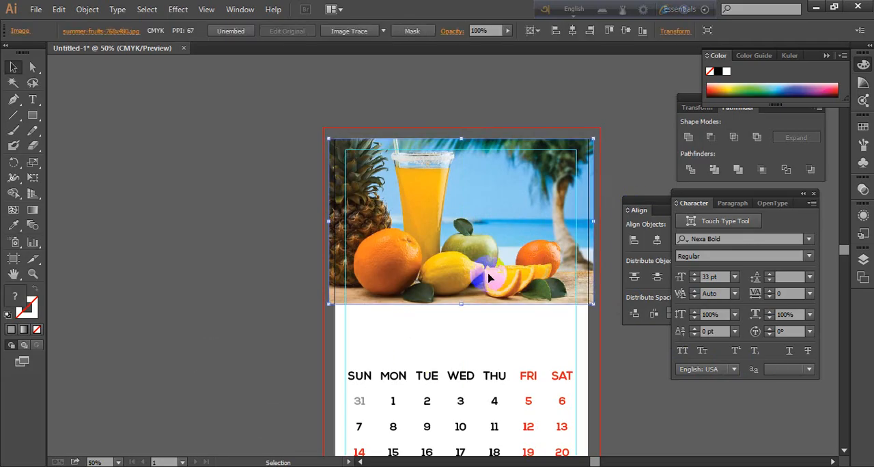
scroll(519, 325, "down", 1)
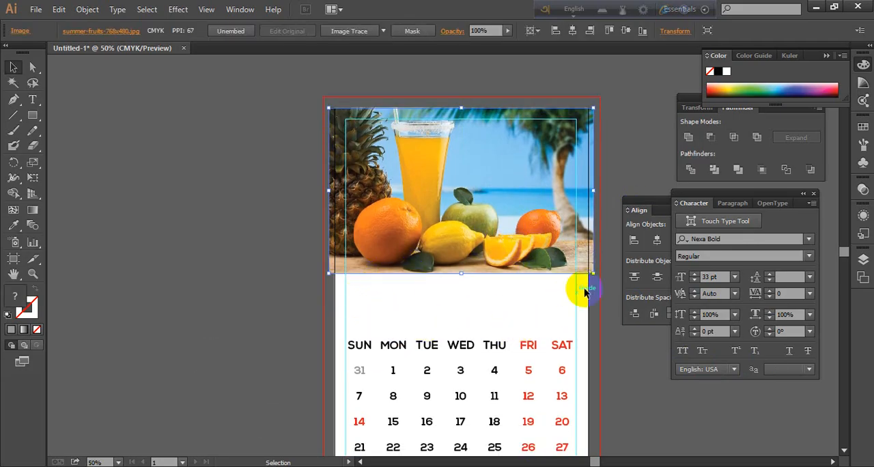
left_click_drag(593, 275, 609, 294)
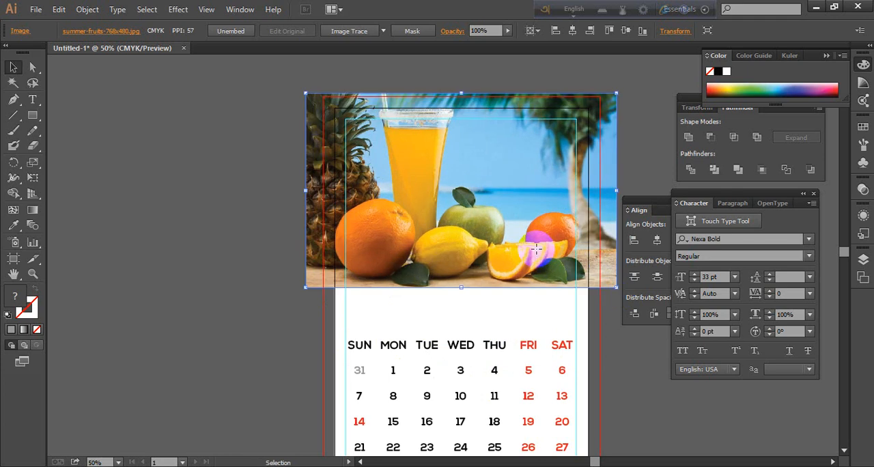
left_click_drag(539, 249, 537, 261)
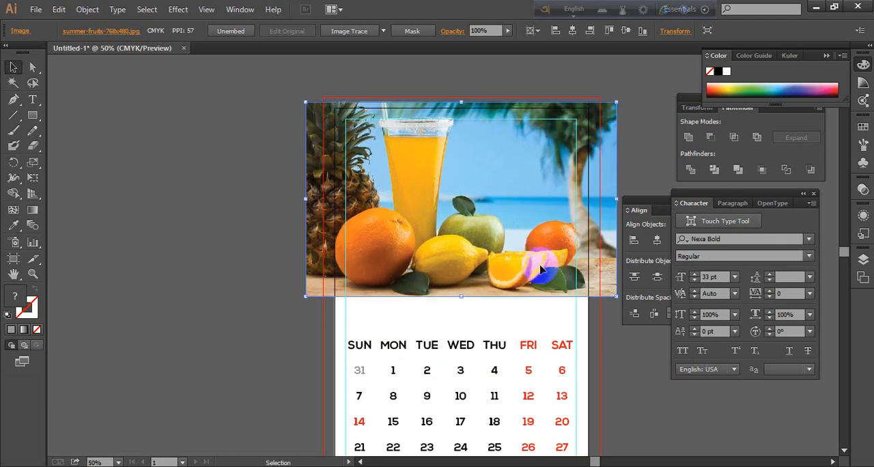
left_click_drag(615, 295, 564, 261)
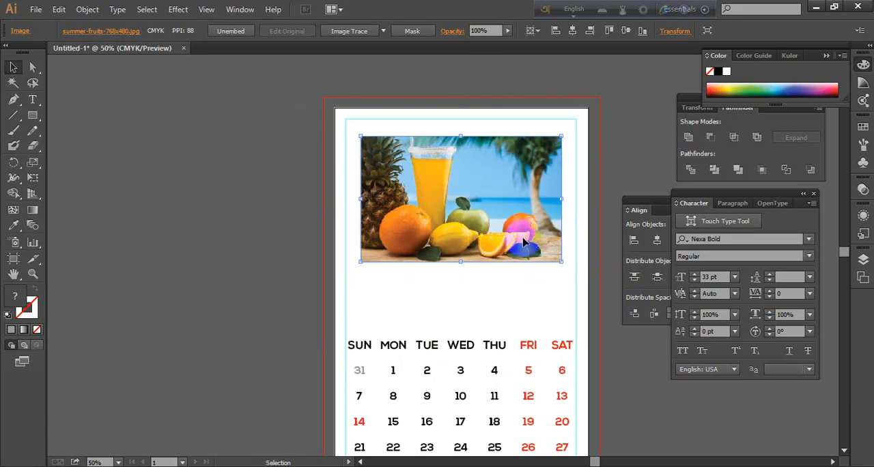
Move the fruit image up and scale it proportionally to cover the page width and reach the top bleed line
left_click_drag(523, 232, 523, 207)
left_click(523, 209)
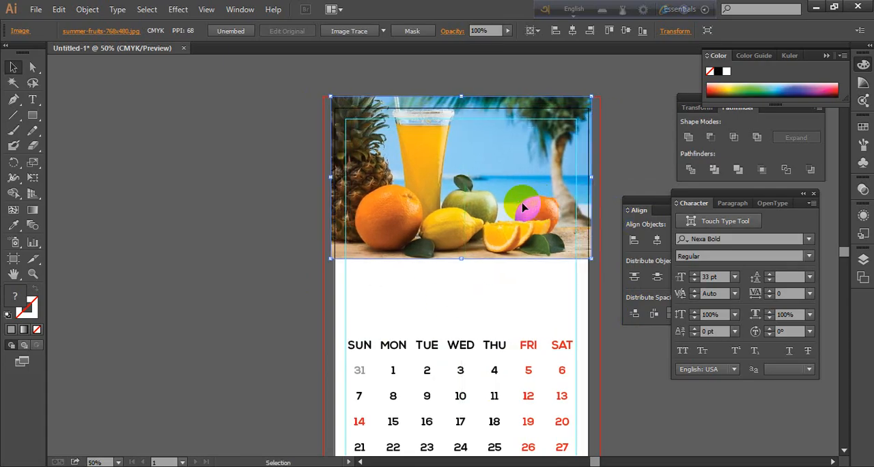
left_click(620, 172)
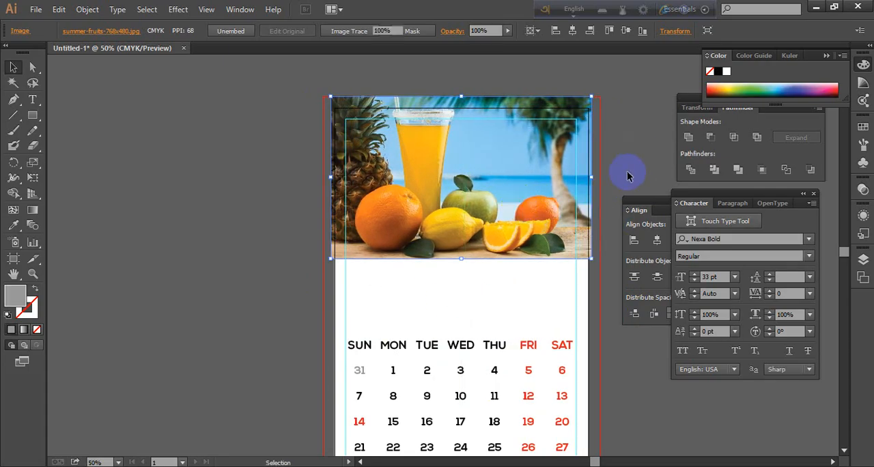
left_click(502, 202)
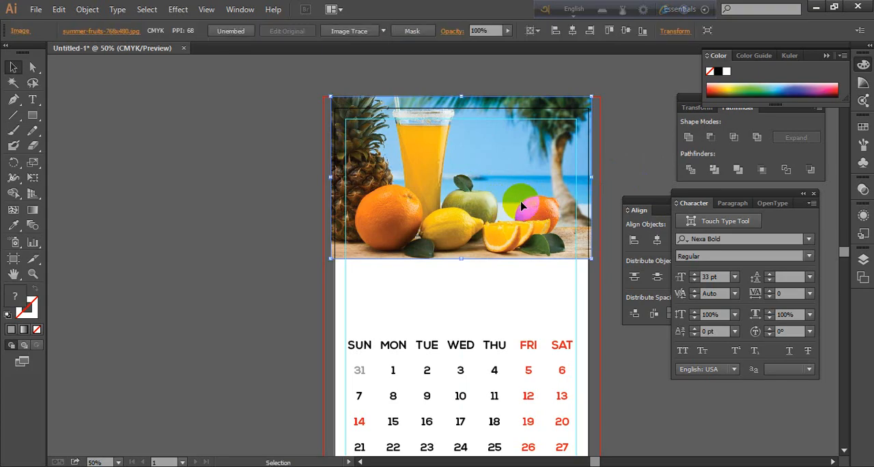
left_click_drag(524, 202, 522, 204)
left_click(620, 154)
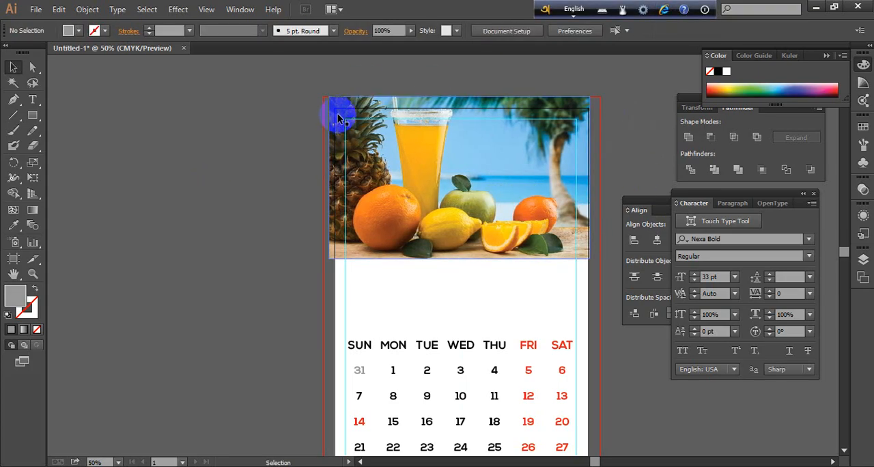
Draw a rectangle over the fruit image, spanning the page width from the page's top edge to the image's bottom edge
left_click(33, 114)
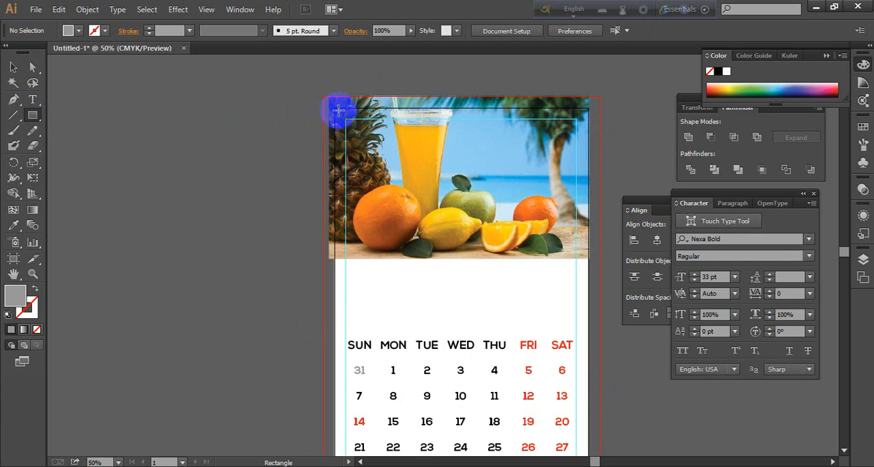
left_click_drag(339, 109, 588, 259)
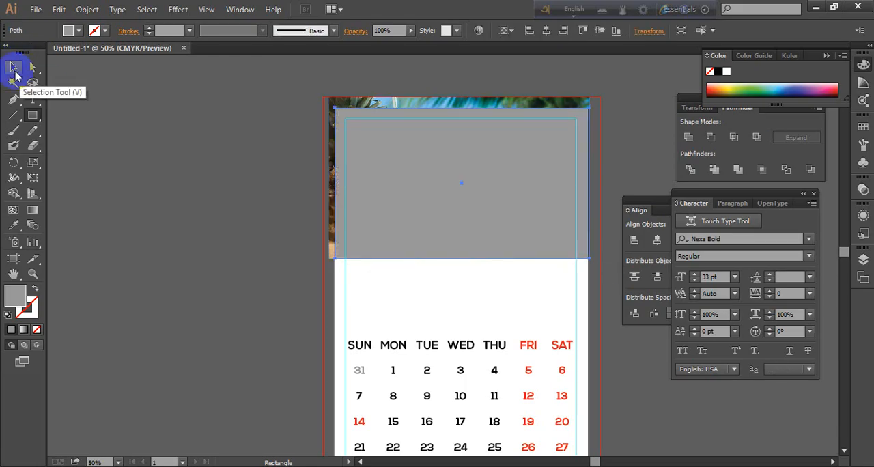
left_click(15, 69)
left_click(155, 142)
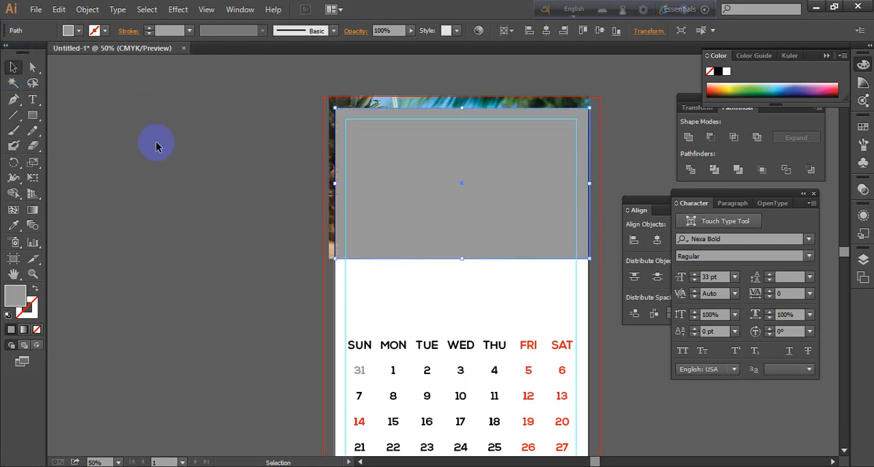
Clip the fruit image to the gray rectangle with a clipping mask, and deselect it
left_click(492, 184)
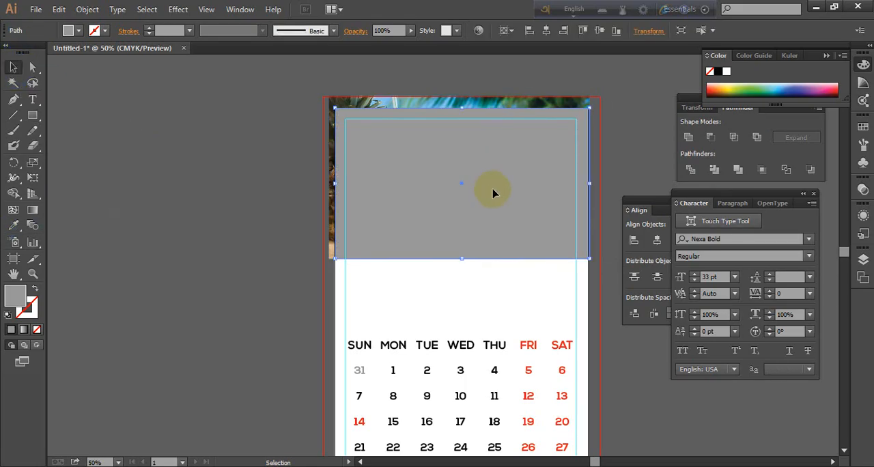
left_click(431, 102, "shift")
right_click(458, 125)
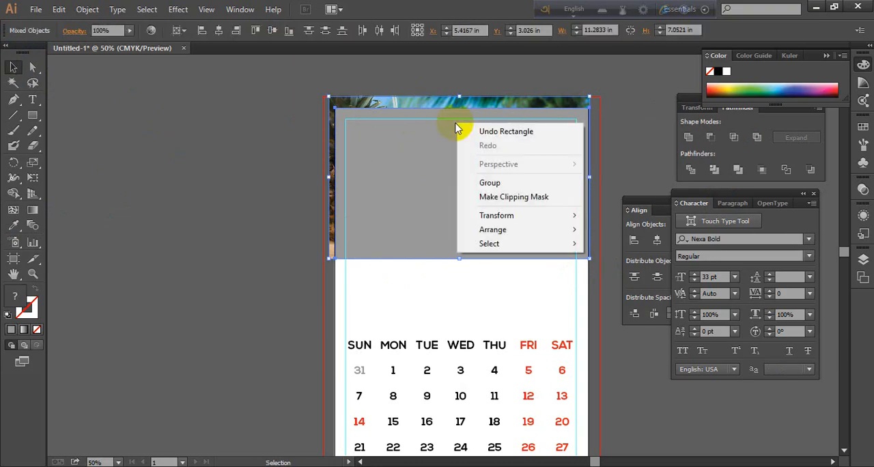
left_click(508, 198)
left_click(214, 197)
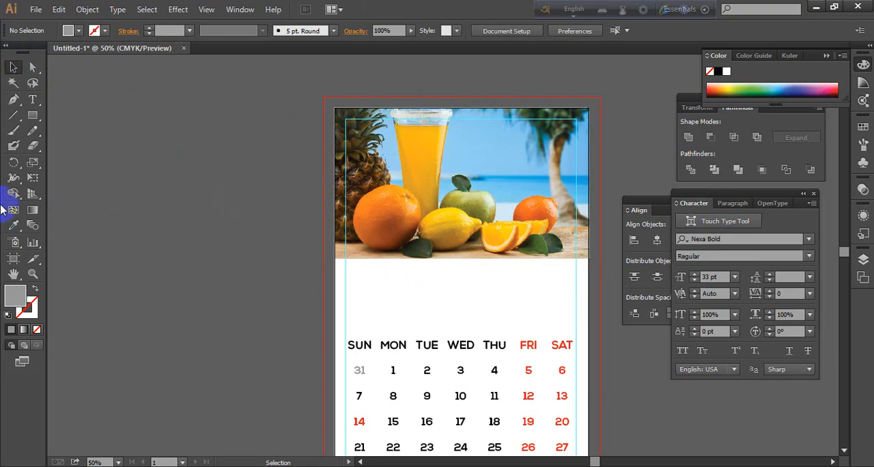
Draw a thin gray rectangle across the full page width directly below the fruit image
scroll(494, 324, "down", 2)
scroll(476, 328, "up", 4)
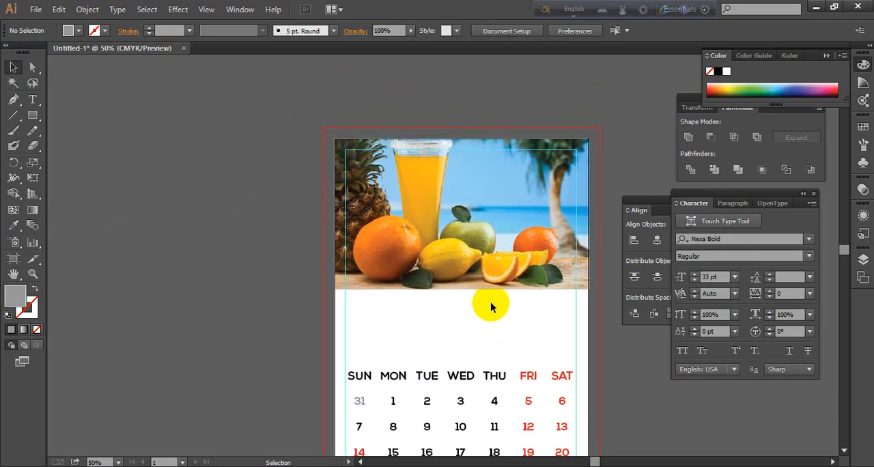
scroll(331, 255, "down", 3)
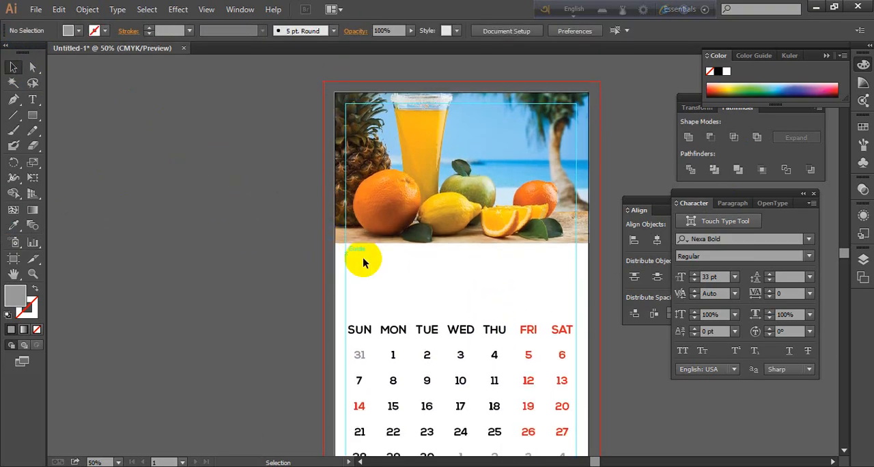
left_click(34, 117)
left_click_drag(38, 121, 107, 117)
left_click_drag(335, 243, 590, 249)
left_click(13, 67)
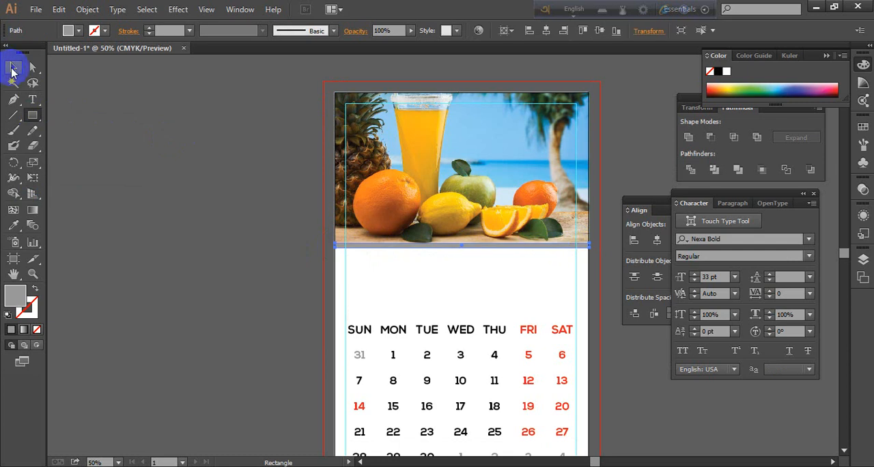
Extend the clipped fruit image's left edge to meet the page's left edge, and deselect it
left_click(208, 182)
scroll(447, 168, "up", 2)
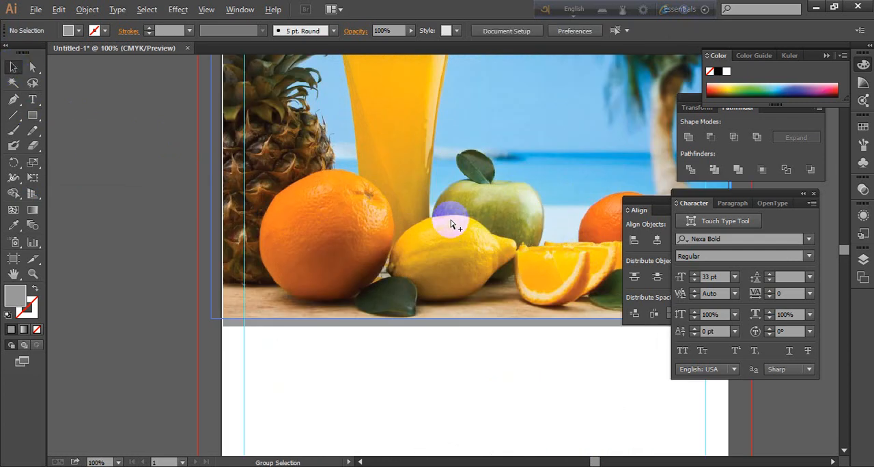
scroll(451, 231, "down", 1)
left_click_drag(500, 359, 447, 308)
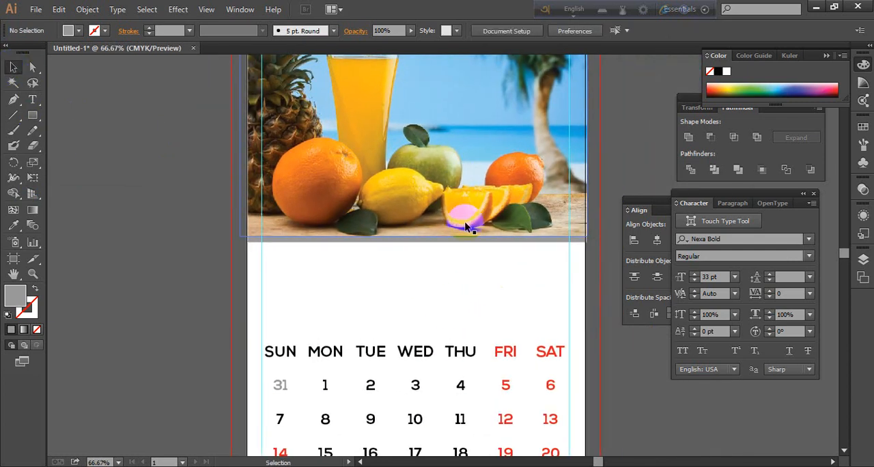
scroll(457, 210, "up", 2)
left_click_drag(389, 330, 718, 261)
left_click_drag(428, 298, 401, 327)
left_click(358, 225)
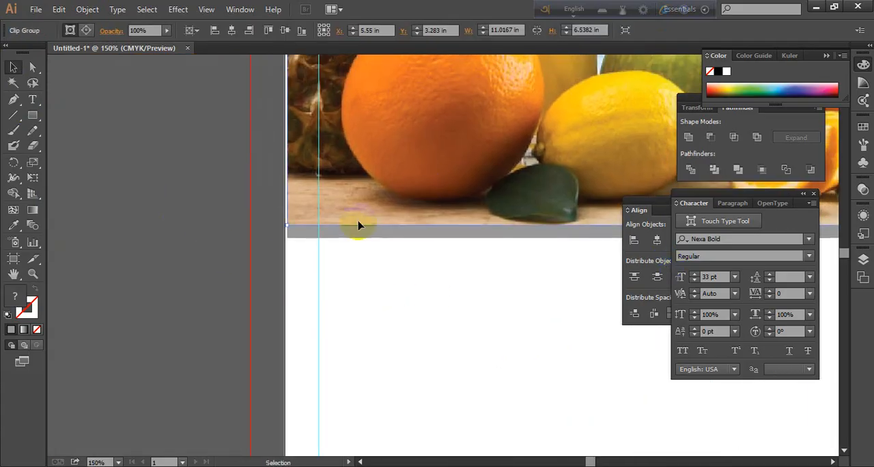
mouse_move(288, 226)
left_mouse_down()
mouse_move(277, 227)
mouse_move(286, 235)
mouse_move(285, 227)
left_mouse_up()
left_click(271, 242)
left_click(294, 208)
left_click(93, 265)
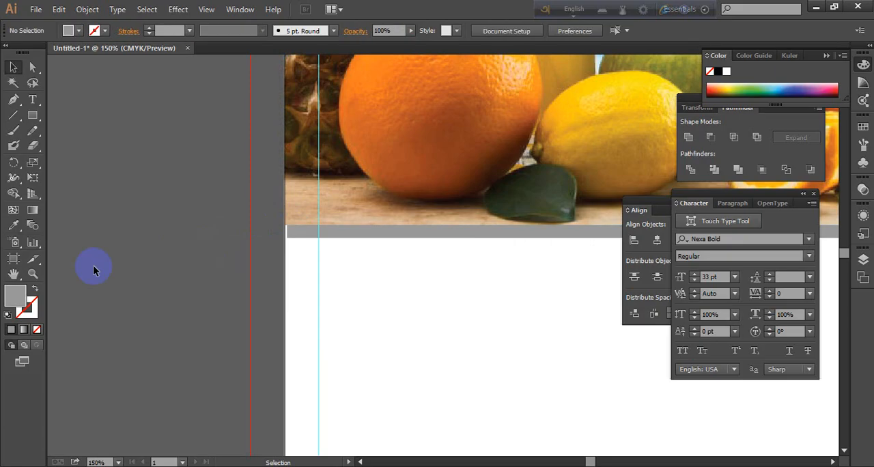
Extend the thin gray strip's left edge to the page's left edge, and deselect it
left_click(410, 235)
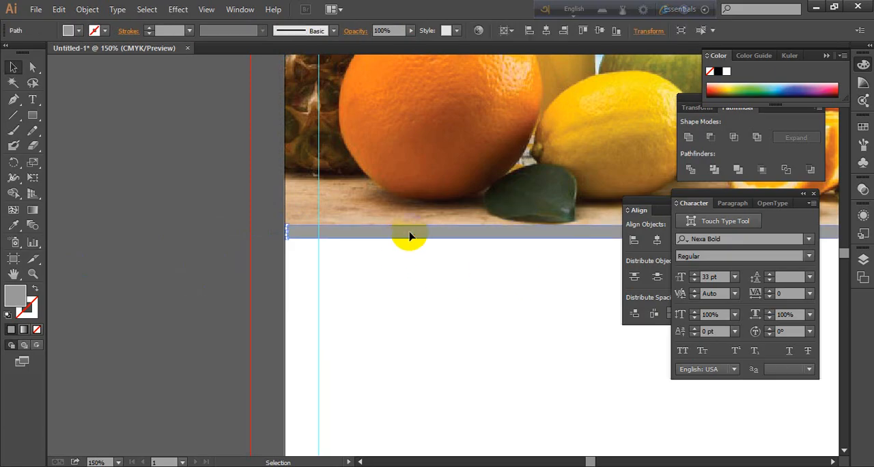
left_click_drag(288, 234, 285, 234)
left_click(73, 296)
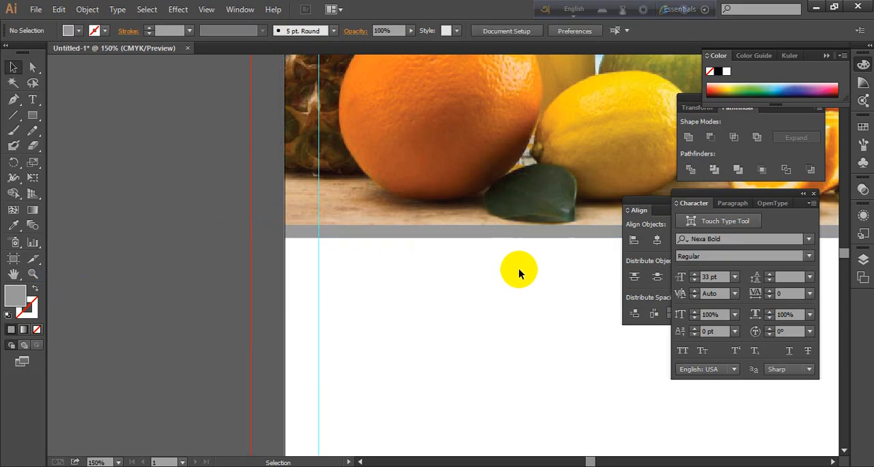
Pull the right edges of the fruit image and the gray strip in to the page's right edge
left_click_drag(533, 289, 298, 341)
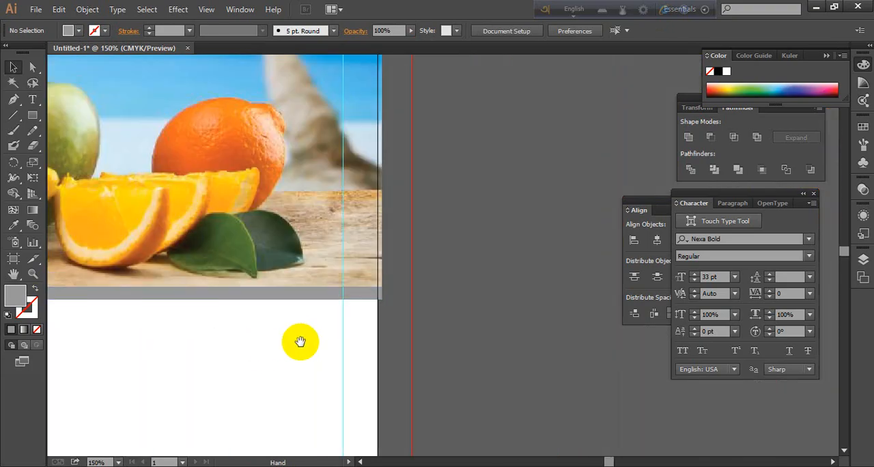
left_click(377, 253)
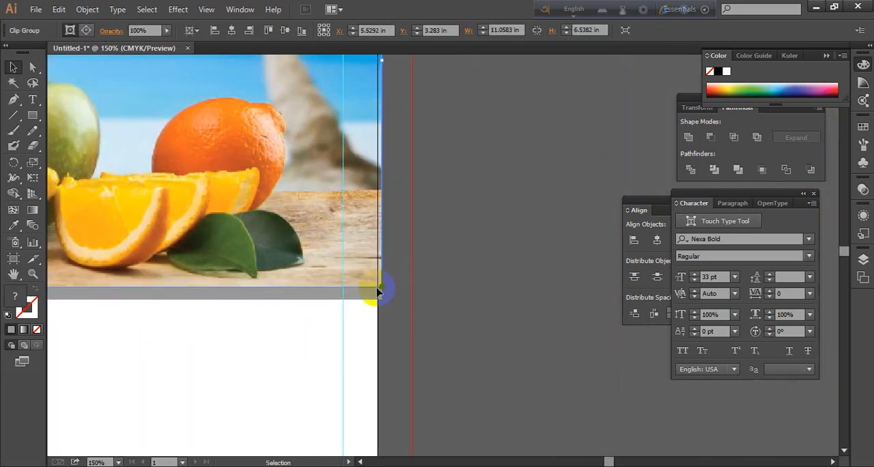
left_click_drag(383, 290, 377, 289)
left_click_drag(312, 322, 377, 294)
left_click(437, 301)
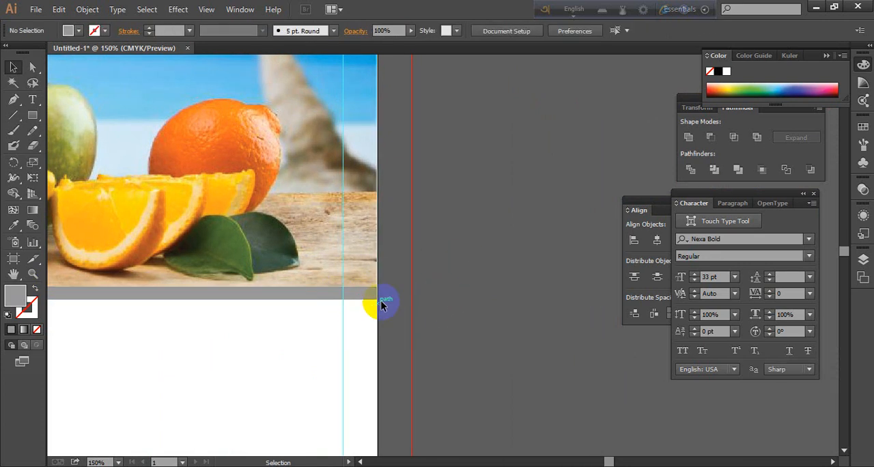
Fine-tune the right edges of the fruit image and gray strip so they sit exactly on the page edge
scroll(390, 290, "up", 5)
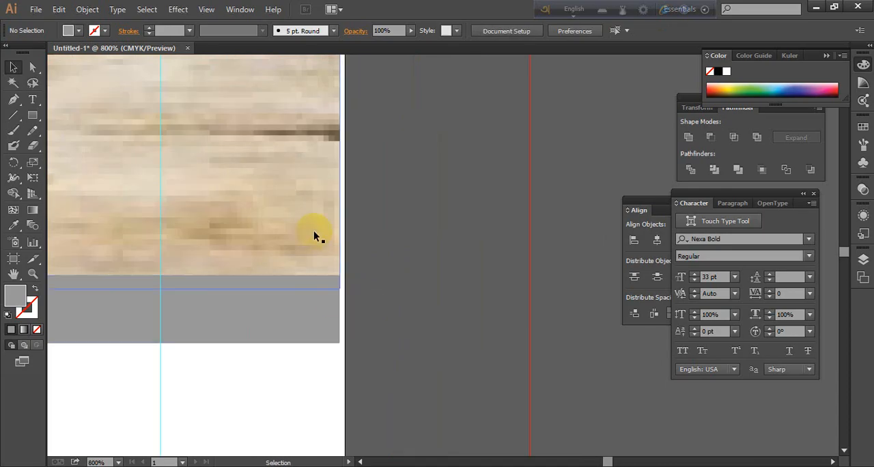
left_click(342, 261)
left_click_drag(342, 289, 346, 310)
left_click(317, 315)
left_click(423, 292)
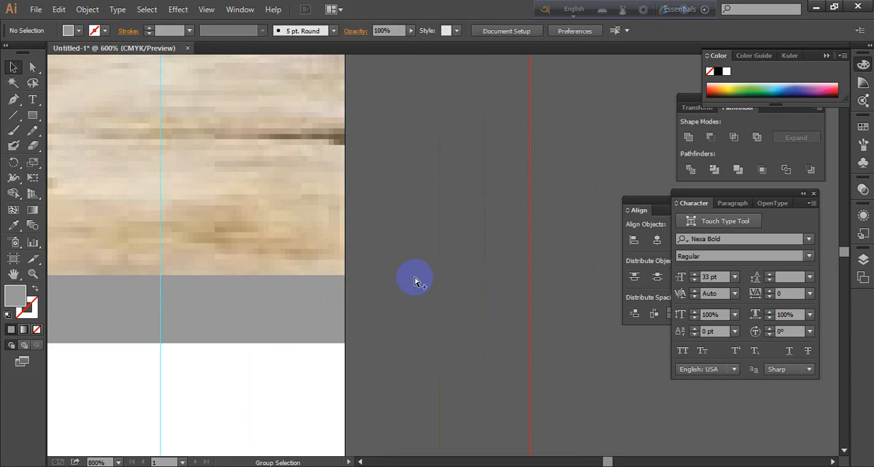
Recolor the gray strip with the yellow-orange sampled from the front orange slice using the Eyedropper, and deselect it
scroll(410, 273, "down", 6)
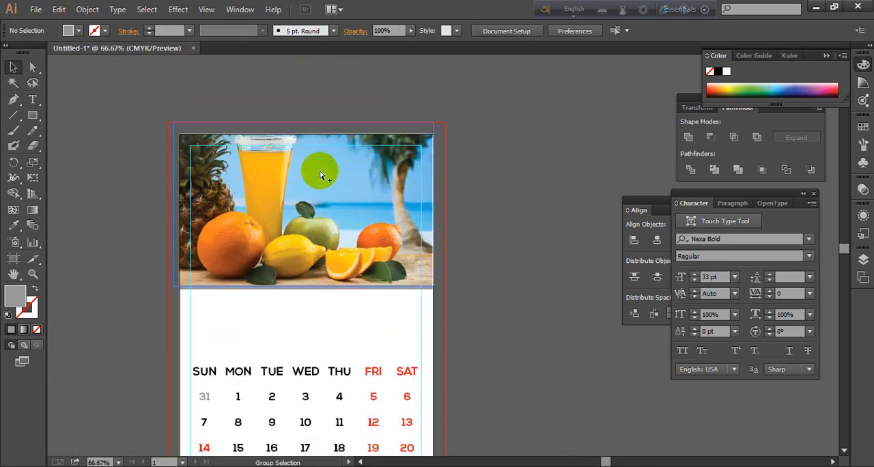
scroll(312, 335, "up", 3)
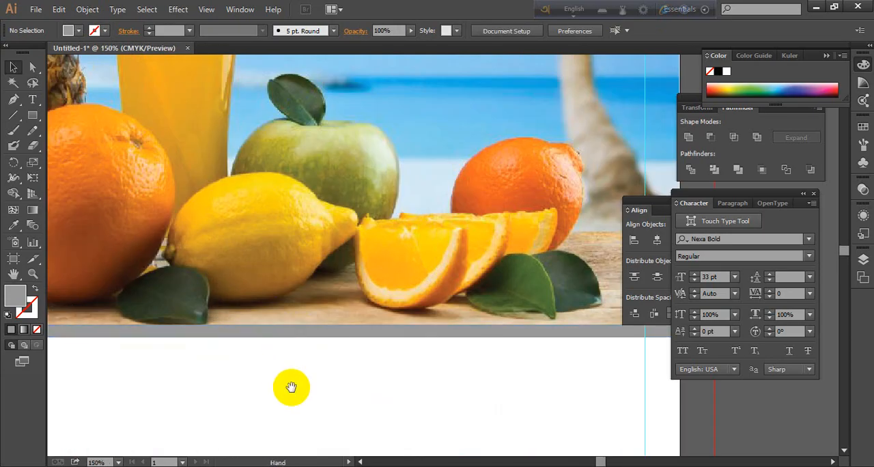
left_click_drag(293, 384, 427, 252)
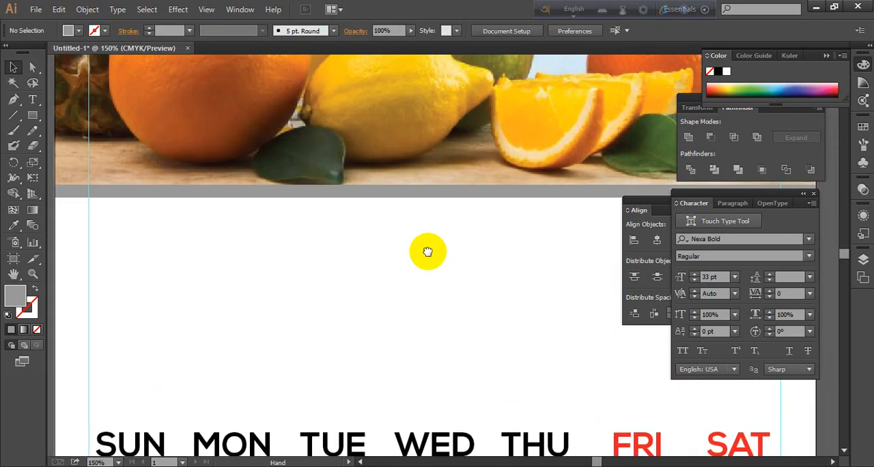
scroll(457, 234, "down", 2)
scroll(458, 235, "up", 1)
left_click(469, 217)
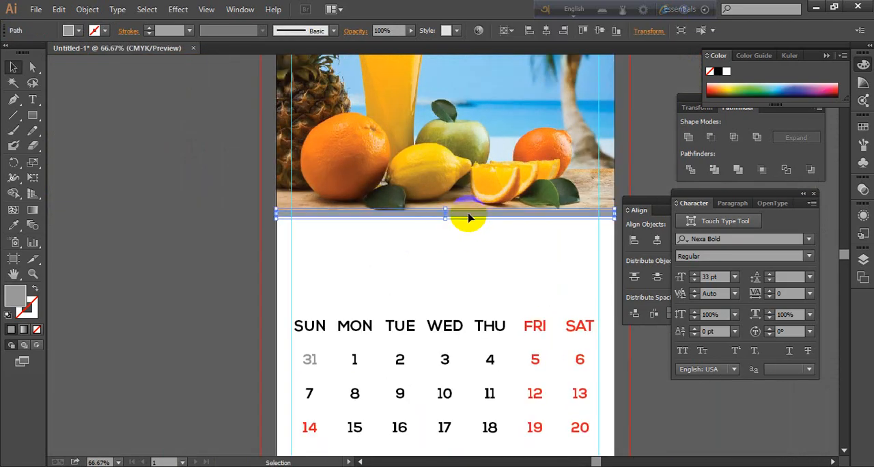
left_click(13, 224)
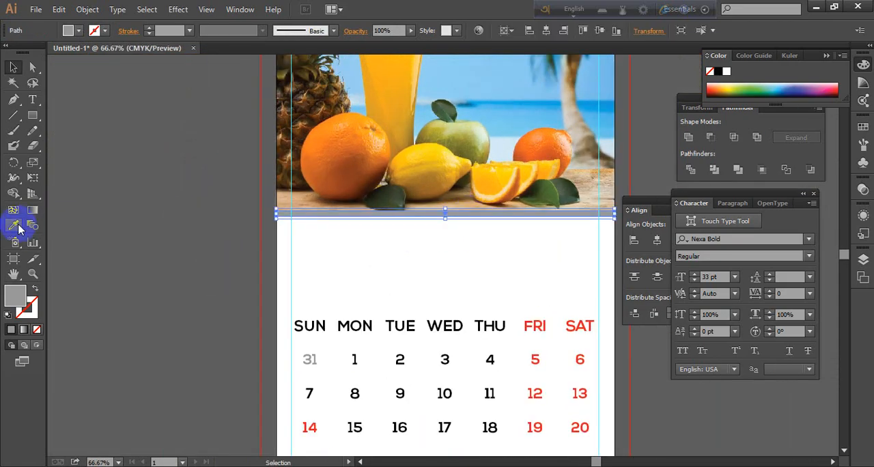
left_click(335, 181)
left_click(417, 163)
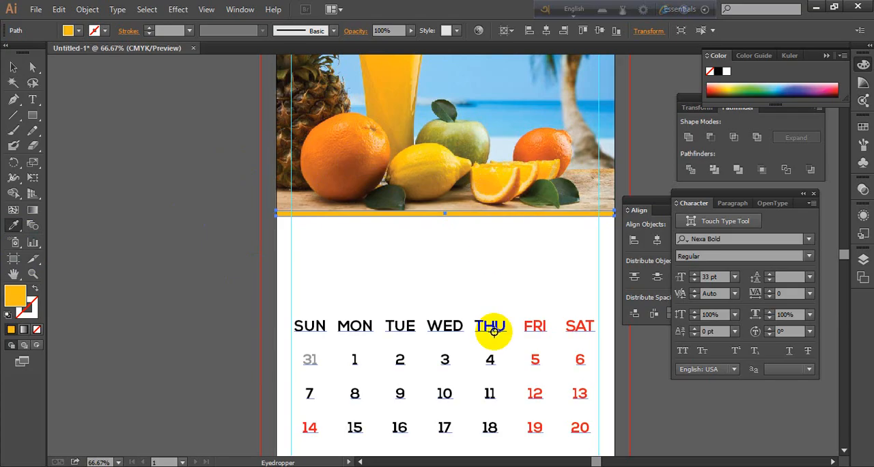
left_click(540, 150)
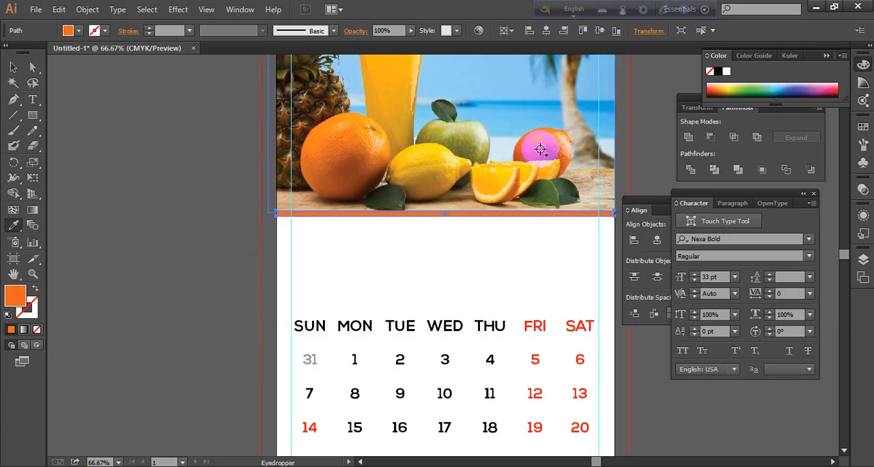
left_click(543, 143)
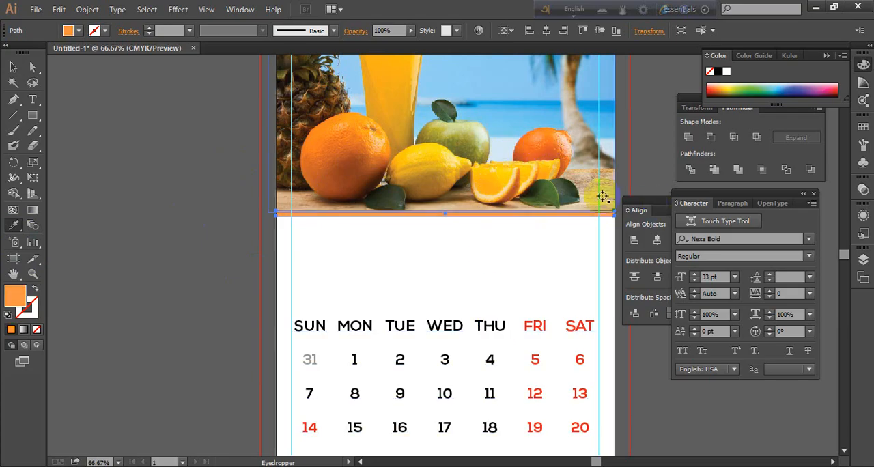
left_click(557, 162)
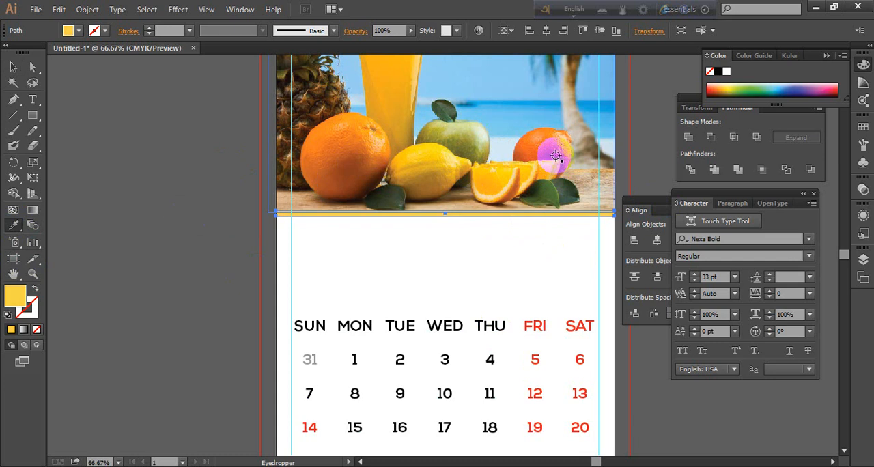
left_click(556, 155)
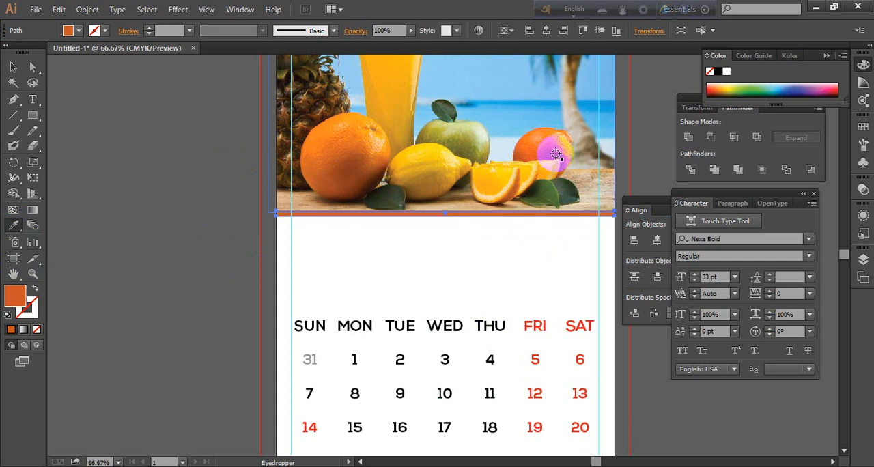
left_click(479, 178)
left_click(12, 66)
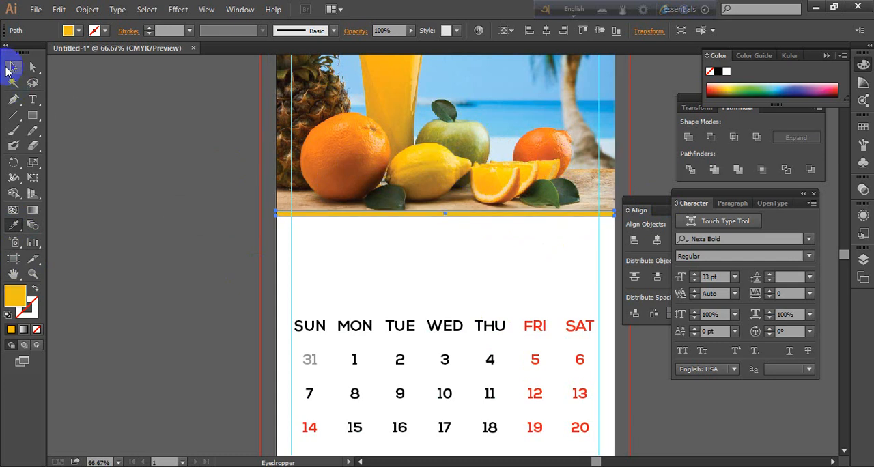
left_click(113, 185)
Examine the page layout around the fruit image, the strip and the blank area above the weekday row
scroll(502, 263, "down", 3)
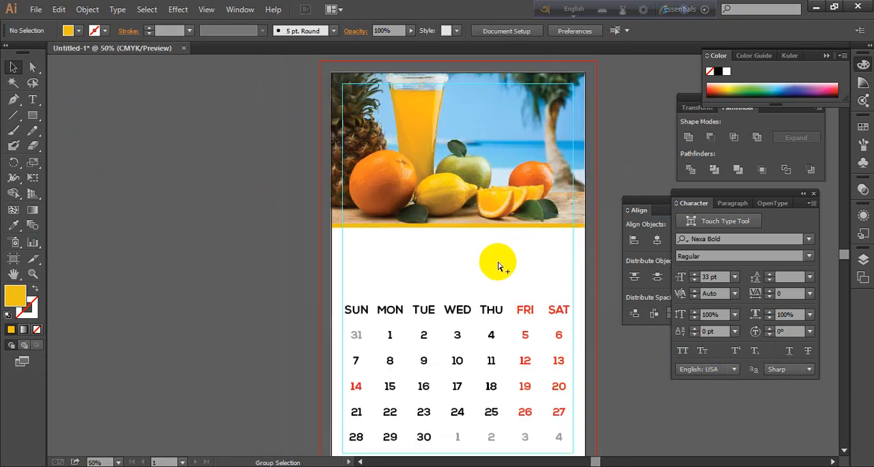
scroll(478, 249, "up", 1)
scroll(469, 241, "up", 1)
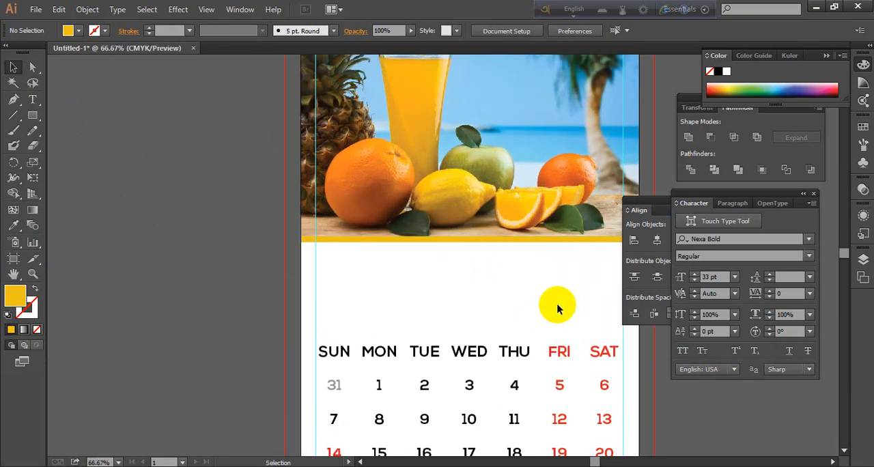
left_click_drag(559, 286, 490, 299)
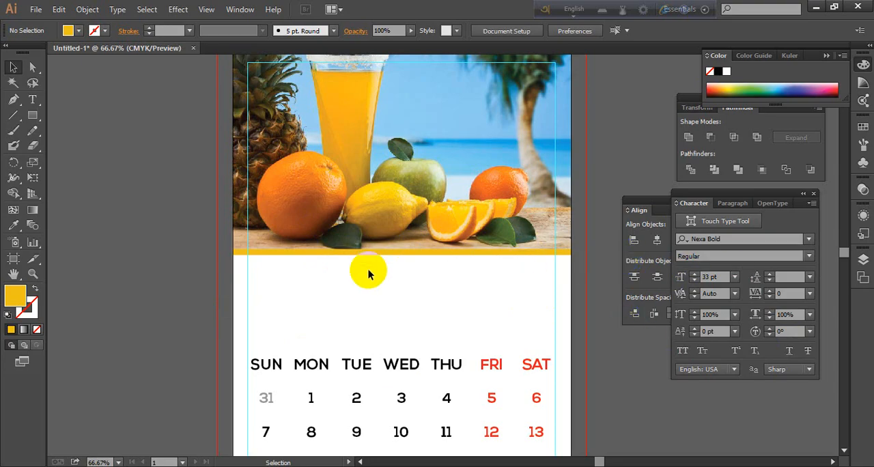
scroll(425, 271, "up", 4)
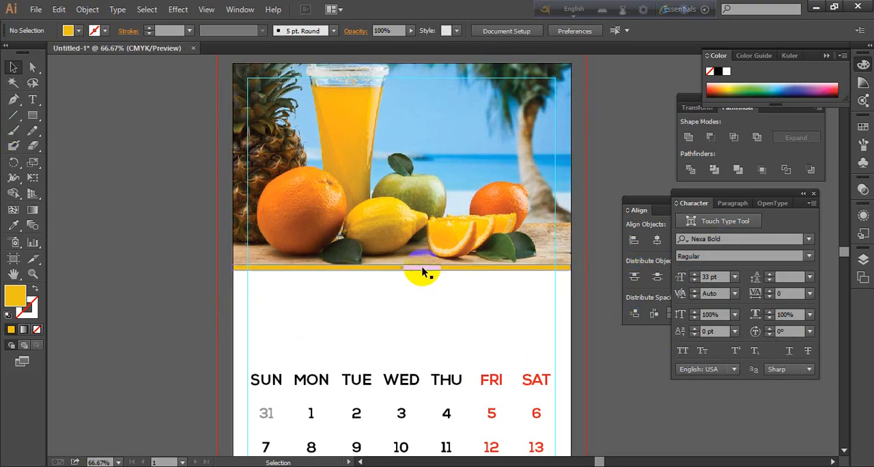
scroll(423, 271, "down", 3)
scroll(425, 272, "up", 1)
scroll(429, 273, "down", 1)
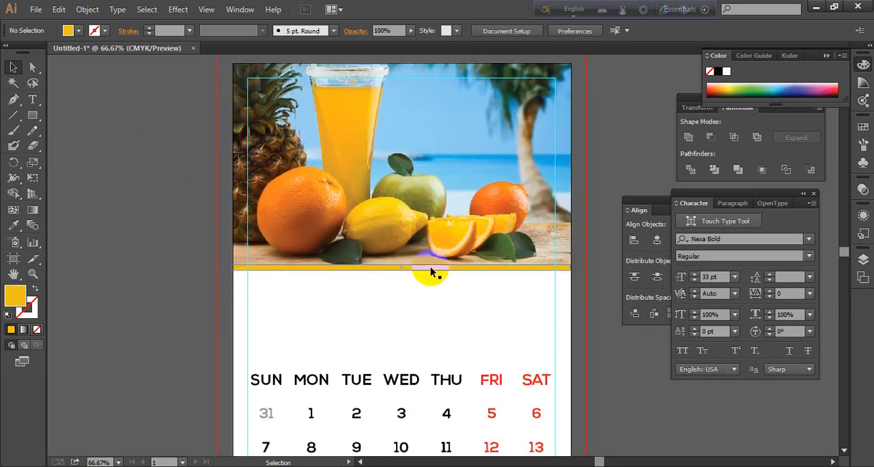
scroll(460, 297, "down", 1)
Add the text "APRIL 2019" in the blank area above the weekday row, checking month and year in the system calendar
left_click(34, 105)
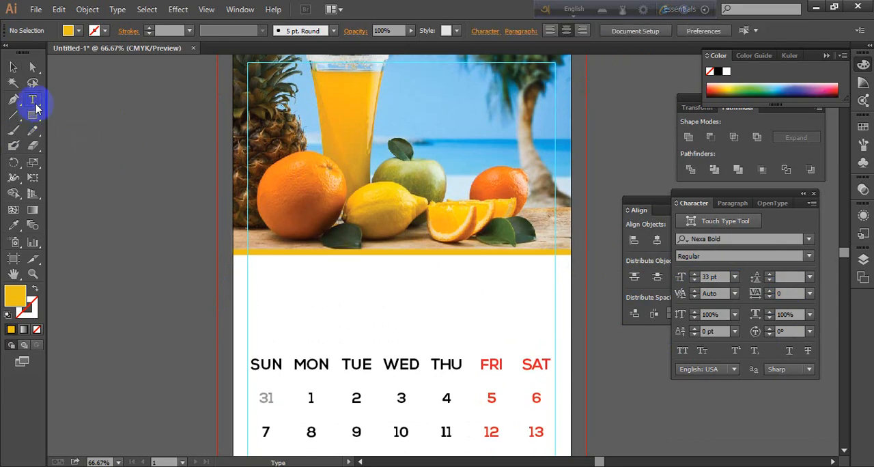
left_click(817, 464)
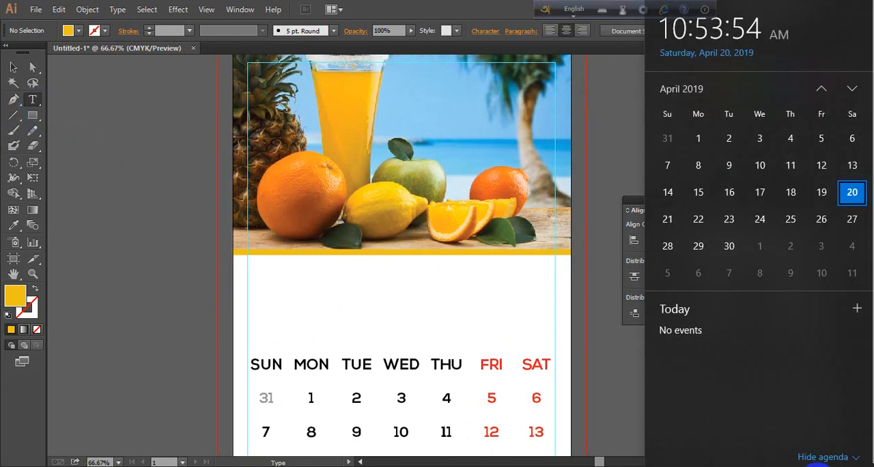
left_click(819, 464)
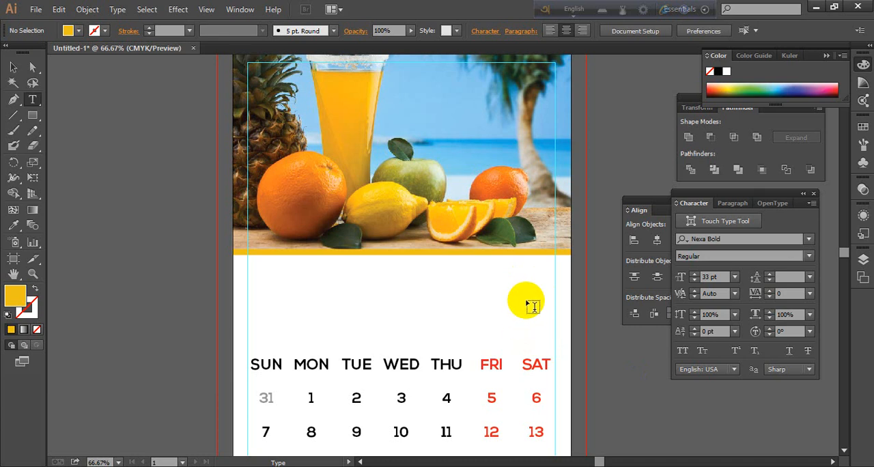
left_click(531, 300)
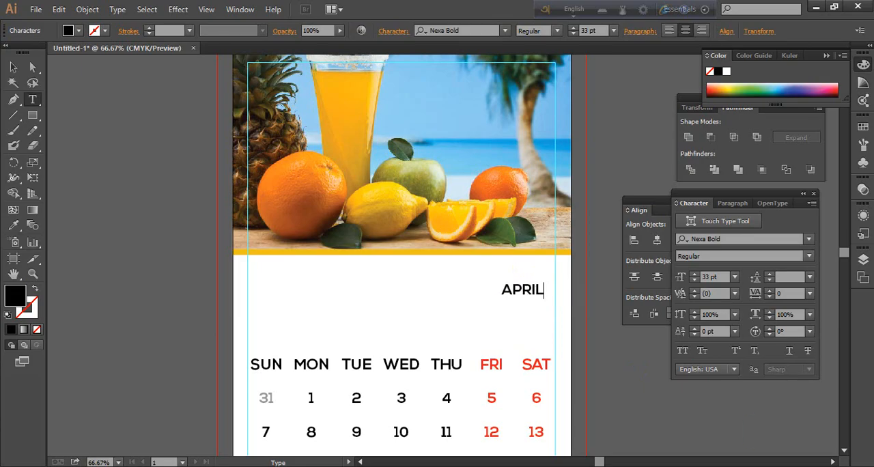
left_click(816, 465)
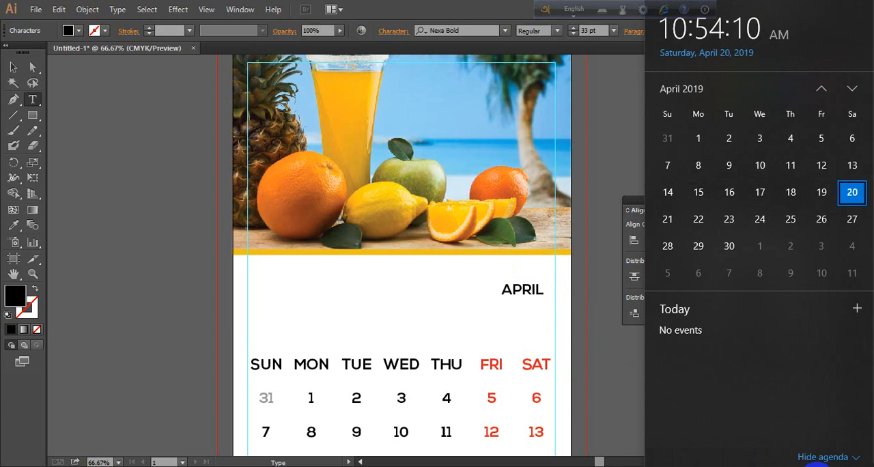
left_click(841, 461)
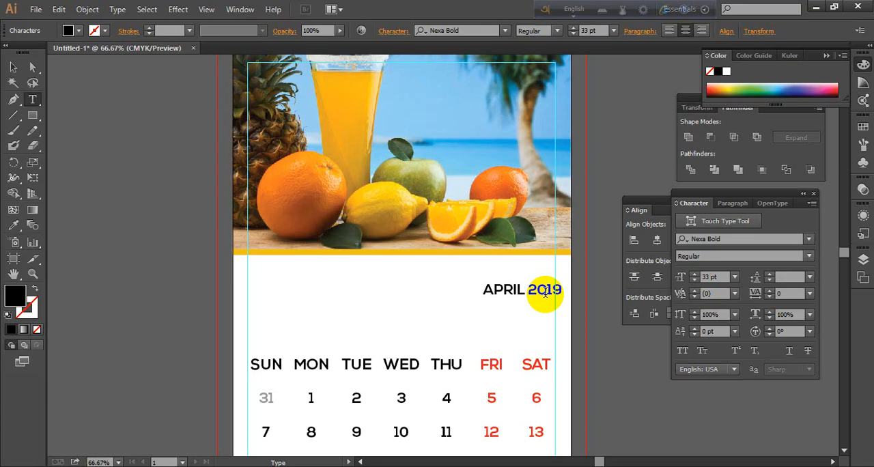
Move the "APRIL 2019" text up to just below the strip near the right margin guide, and right-align it
left_click(13, 67)
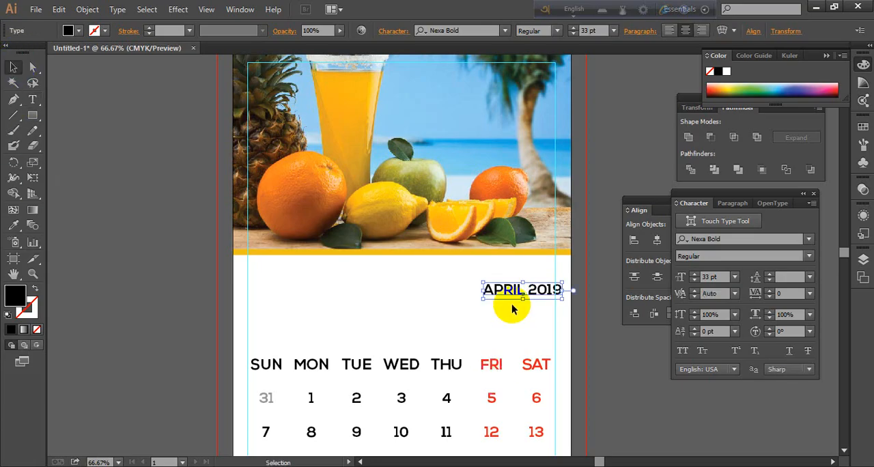
left_click_drag(508, 297, 501, 272)
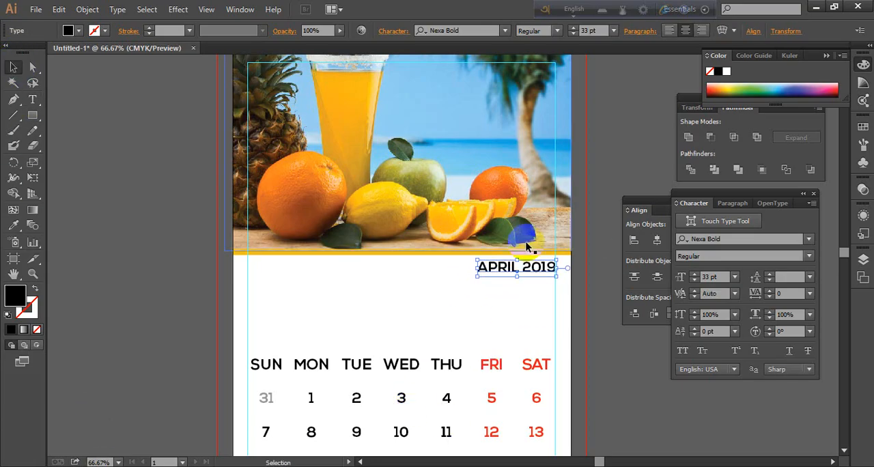
left_click(699, 31)
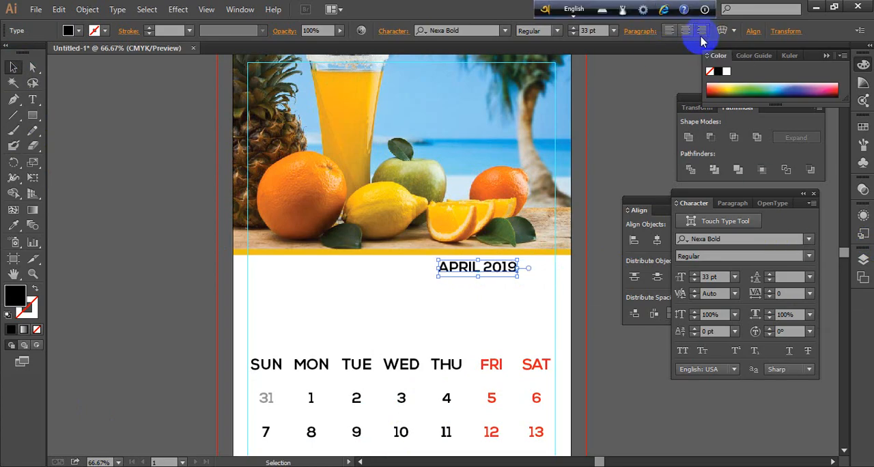
Move the "APRIL 2019" title to the right margin guide and set its horizontal scale to 136% and vertical scale to 102%
left_click_drag(498, 272, 538, 275)
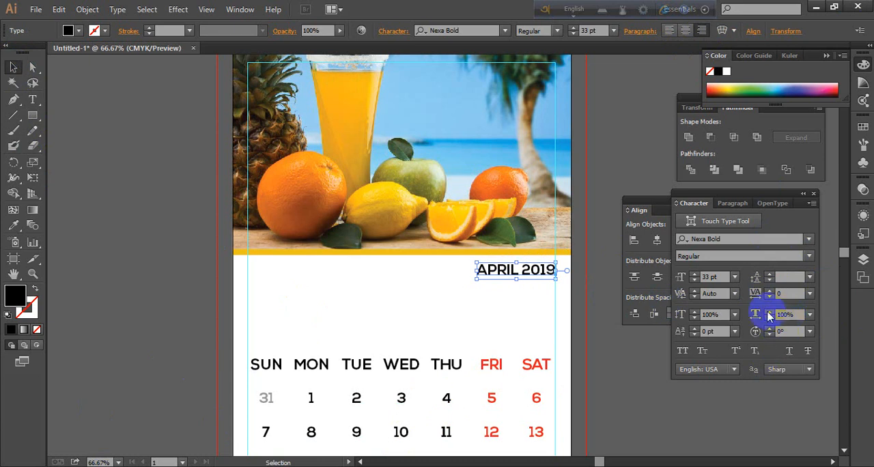
left_click(769, 311)
left_click(768, 311)
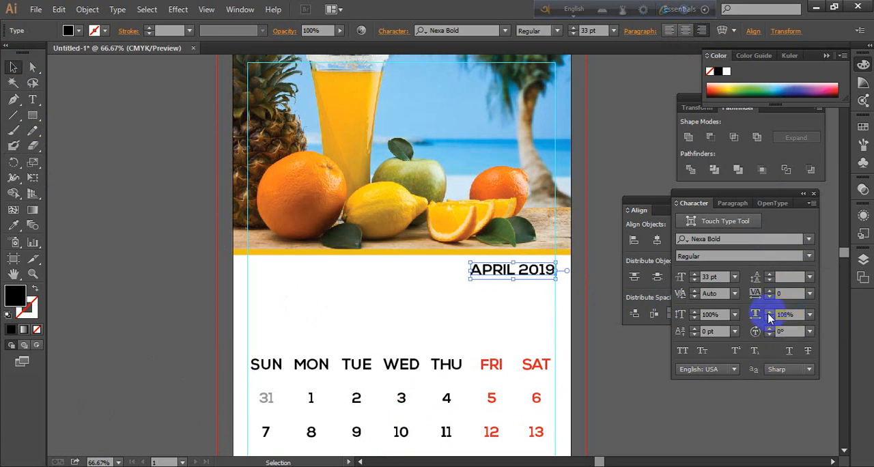
left_click(768, 311)
left_click(768, 312)
left_click(768, 312)
left_click(768, 311)
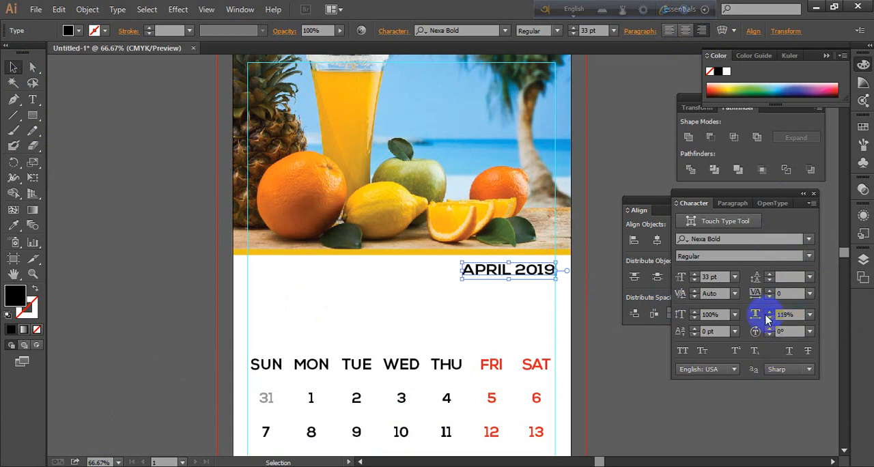
left_click(768, 311)
left_click(695, 311)
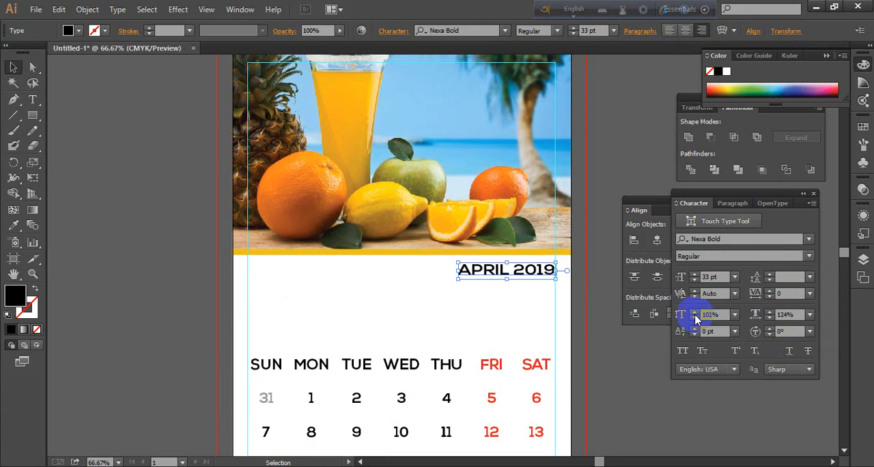
left_click(770, 313)
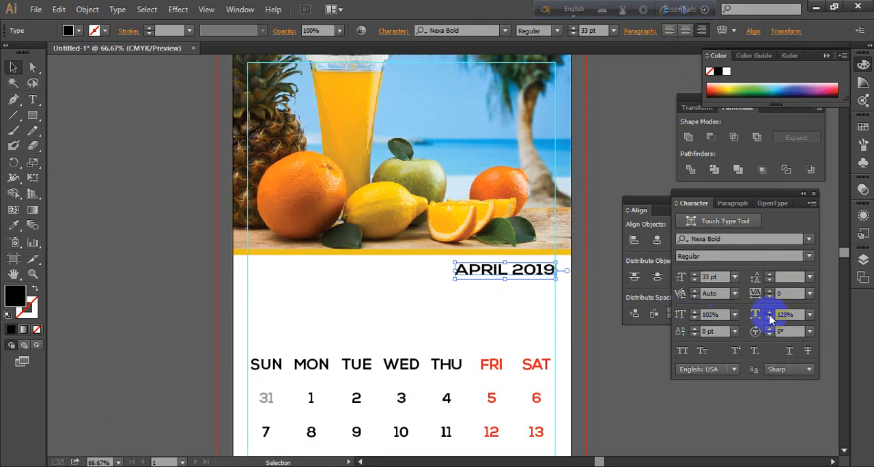
left_click(769, 314)
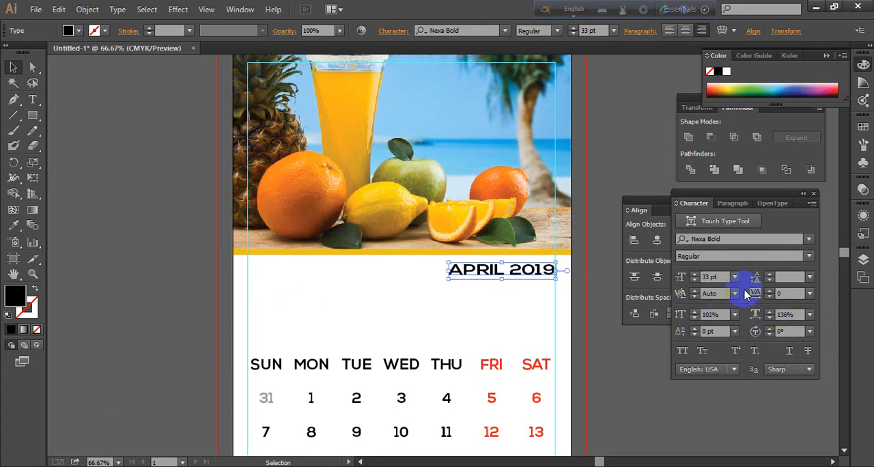
Set the title's tracking to 26 and its vertical scale to 114%
left_click(770, 291)
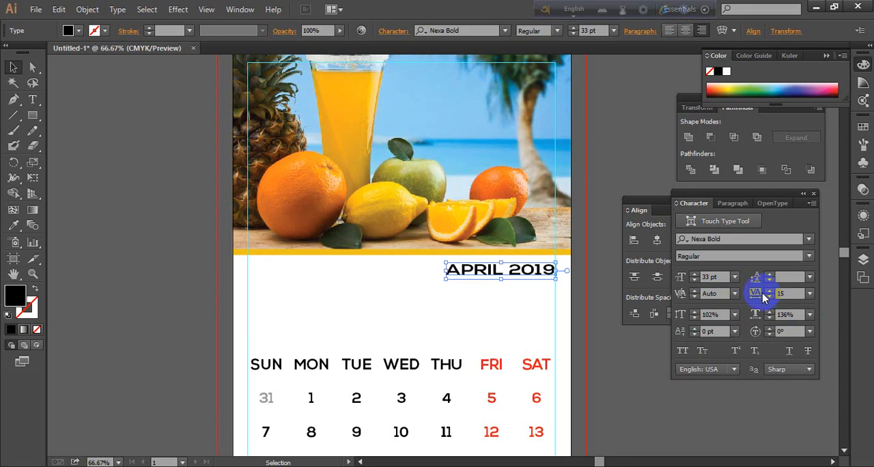
left_click(770, 291)
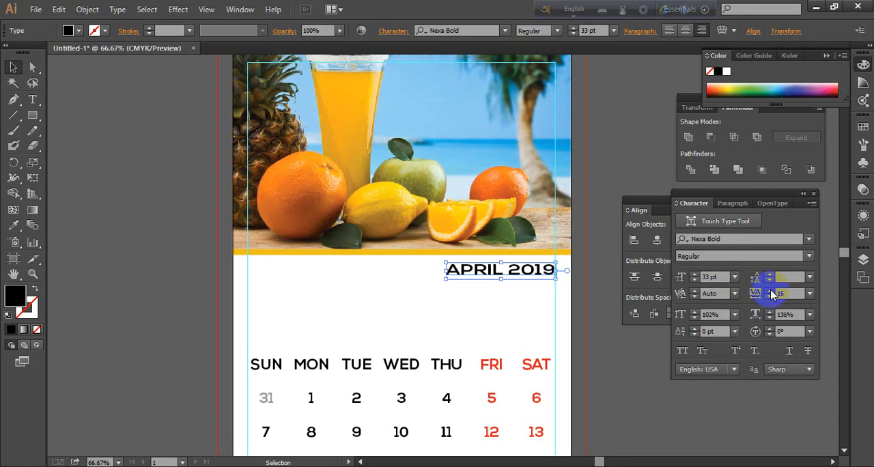
left_click(769, 291)
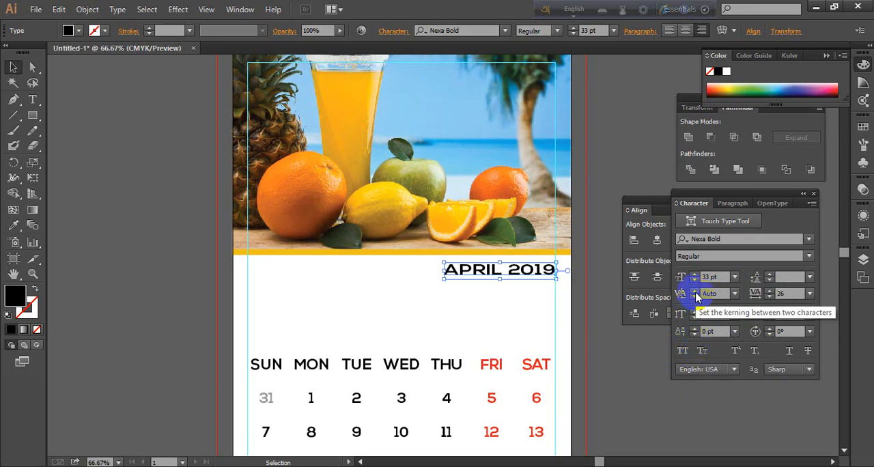
left_click(695, 290)
left_click(564, 257)
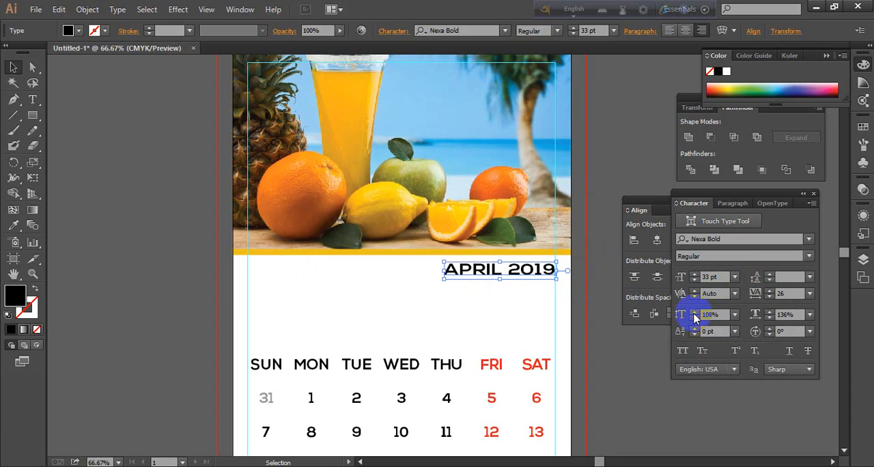
Enlarge the title proportionally to about 42 pt with its right edge kept on the margin guide, and deselect it
left_click(610, 340)
left_click(502, 275)
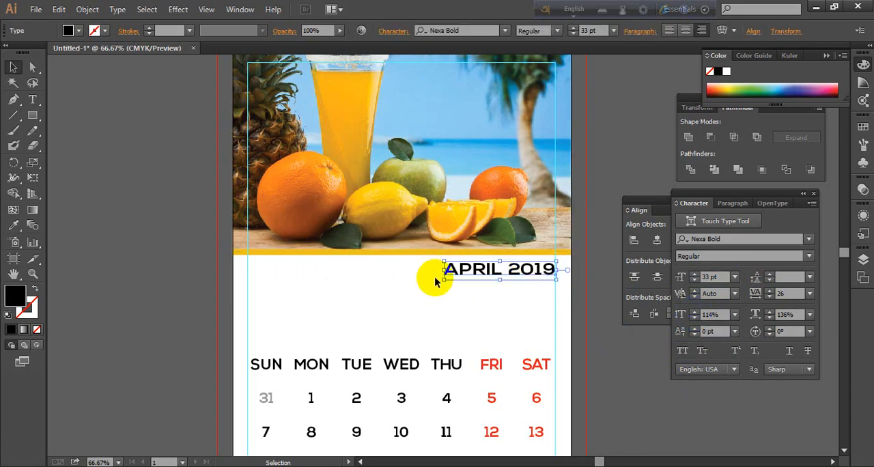
left_click_drag(431, 283, 410, 294)
left_click(610, 166)
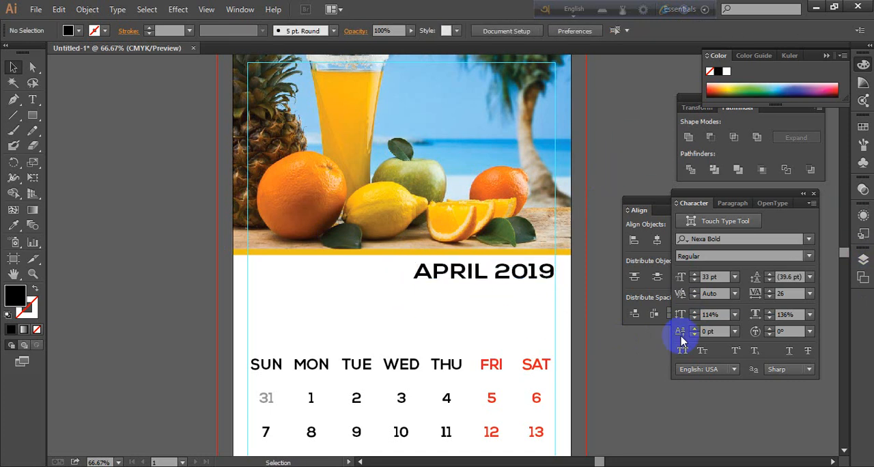
Fine-tune the title's vertical position so it sits slightly below the yellow-orange strip, and deselect it
scroll(462, 373, "down", 1)
scroll(495, 287, "up", 2)
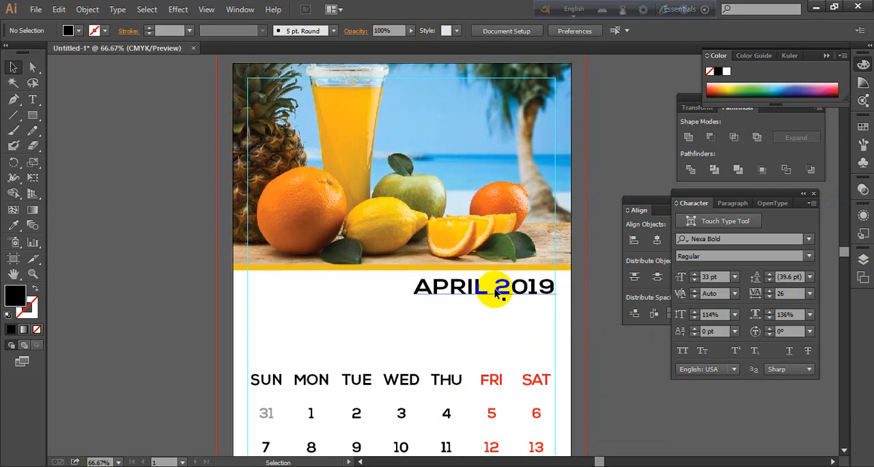
left_click(543, 292)
left_click(626, 346)
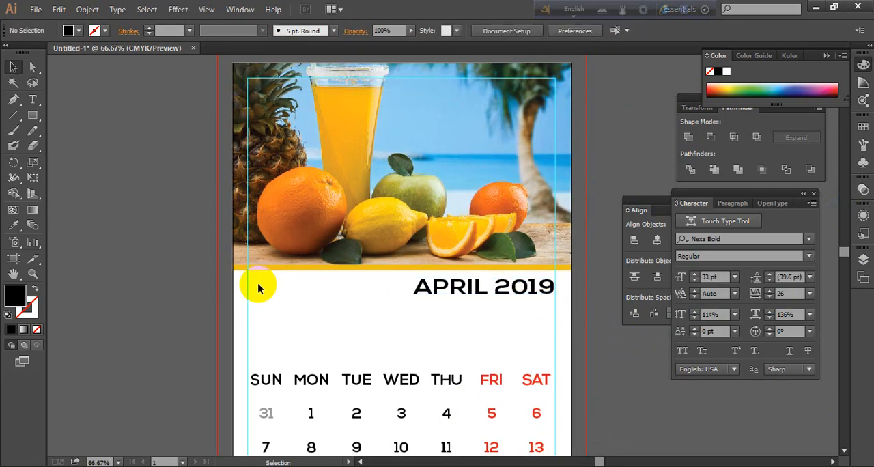
mouse_move(538, 292)
left_mouse_down()
mouse_move(540, 248)
mouse_move(540, 295)
left_mouse_up()
left_click(613, 364)
left_click(612, 416)
scroll(517, 412, "up", 4)
scroll(536, 331, "down", 5)
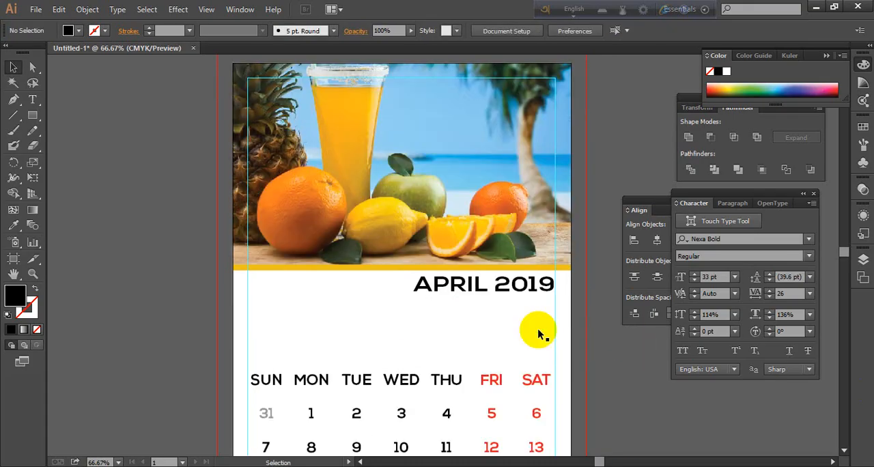
left_click(529, 280)
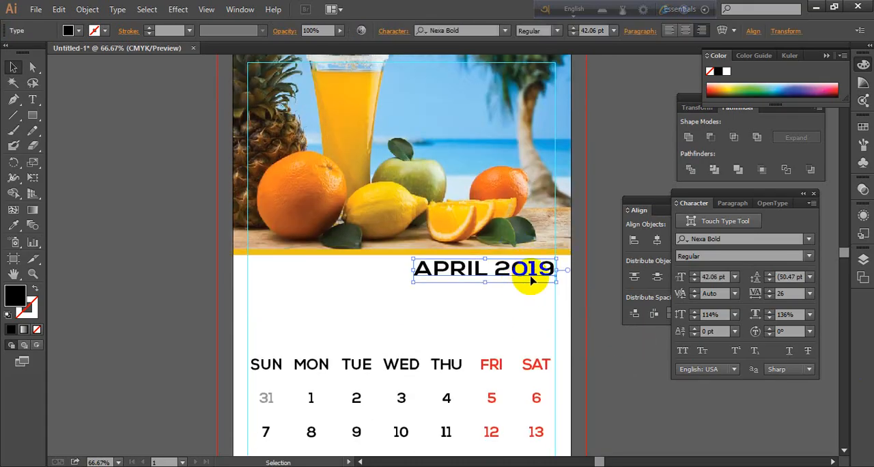
left_click(635, 363)
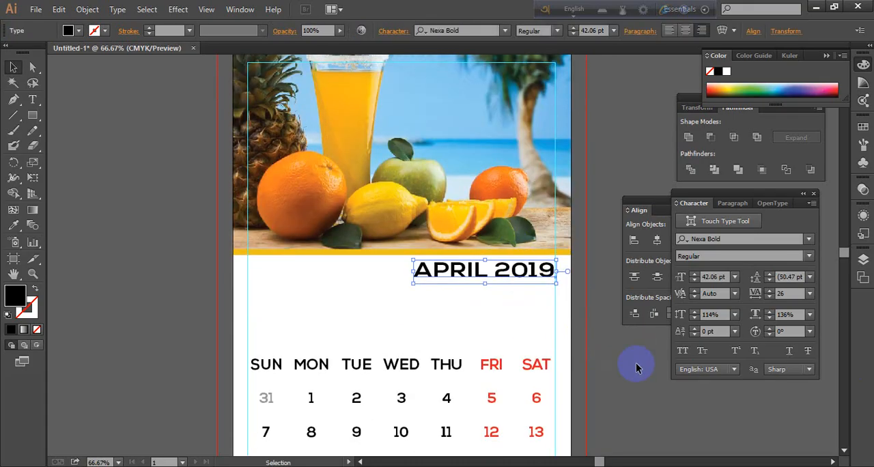
Recolor the title with the orange sampled from the small whole orange behind the slices using the Eyedropper, and deselect it
left_click(505, 280)
left_click(14, 226)
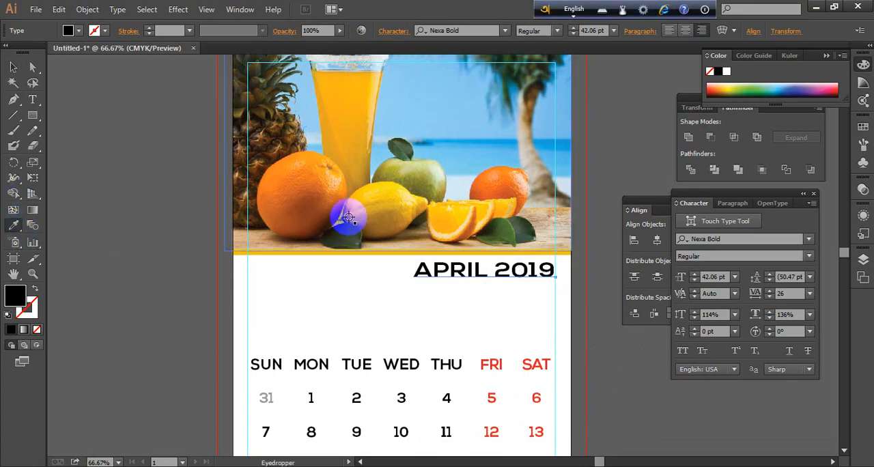
left_click(342, 136)
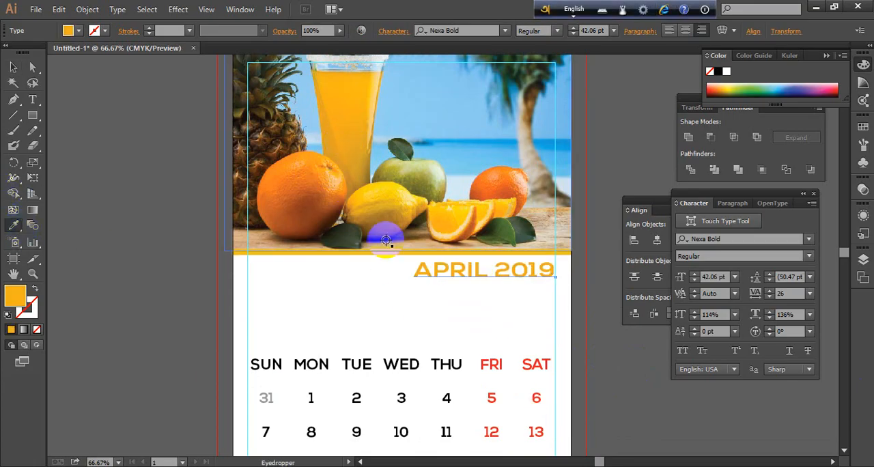
left_click(303, 219)
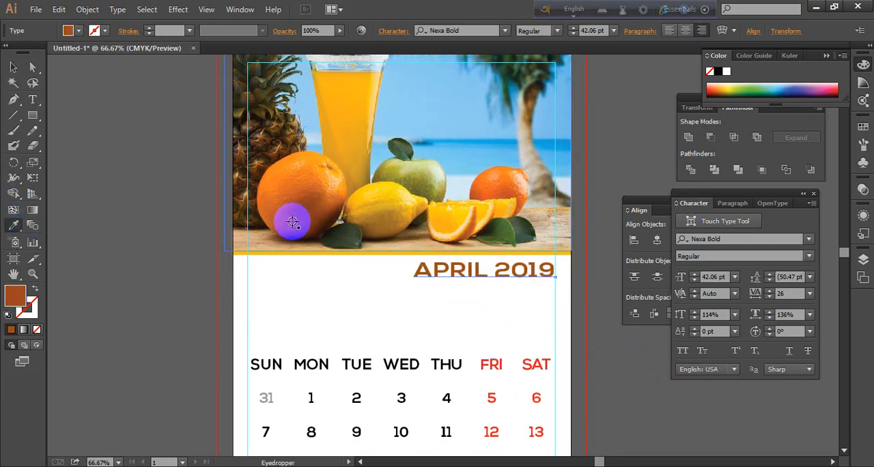
left_click(504, 194)
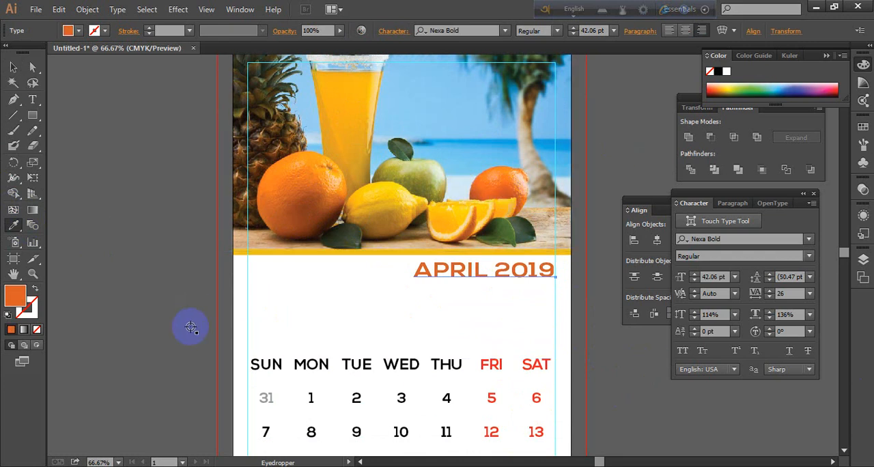
left_click(13, 67)
left_click(120, 158)
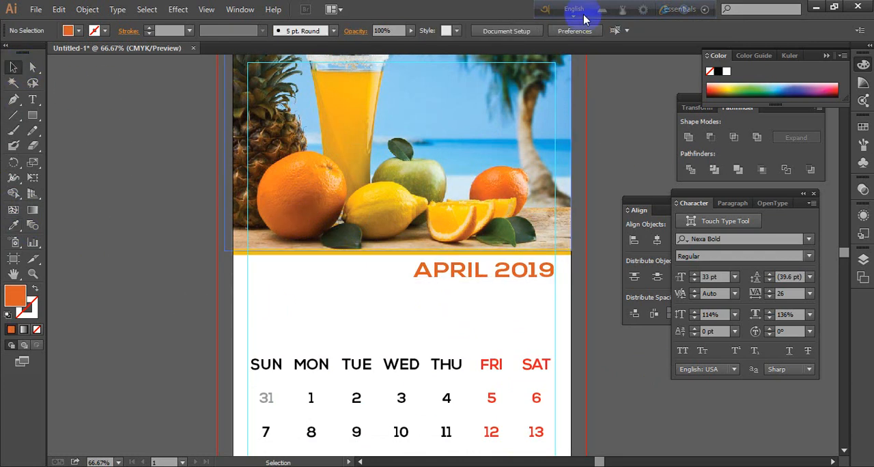
left_click(477, 276)
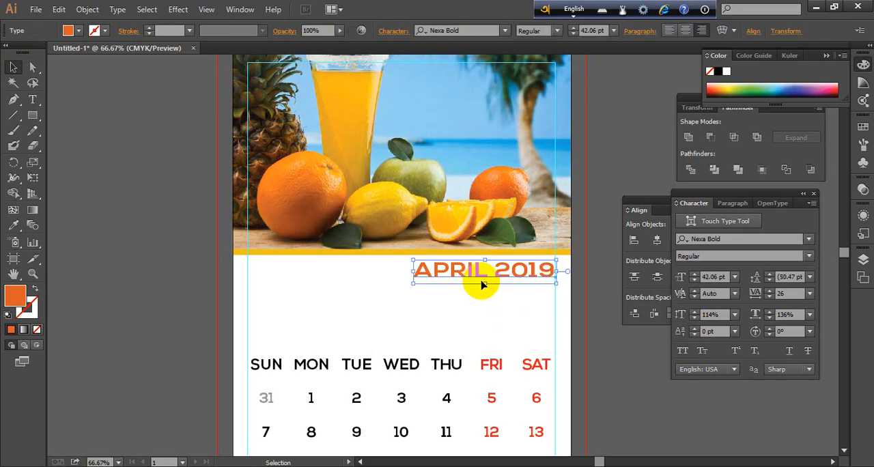
left_click(189, 157)
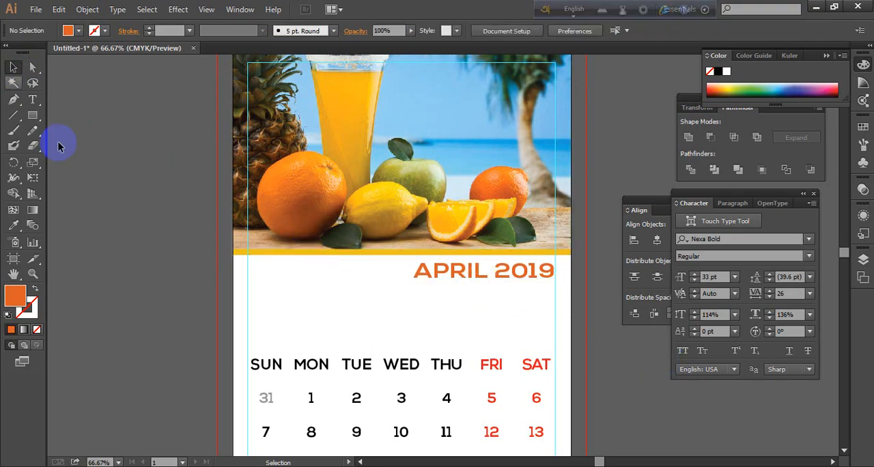
Draw a thin orange rounded-rectangle bar beside the title, running from the page's left edge to just before the text
left_click(708, 239)
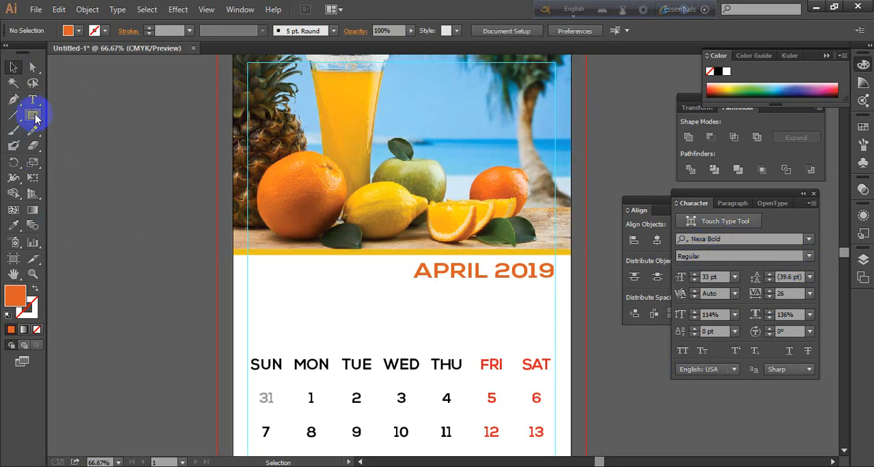
left_click_drag(36, 119, 84, 132)
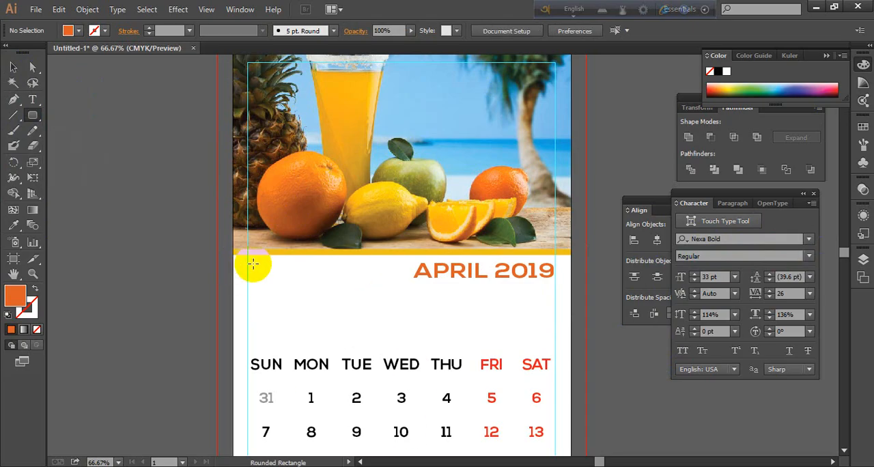
left_click_drag(248, 261, 399, 275)
left_click(13, 67)
left_click(94, 164)
left_click(148, 244)
left_click(333, 276)
left_click_drag(330, 272, 232, 270)
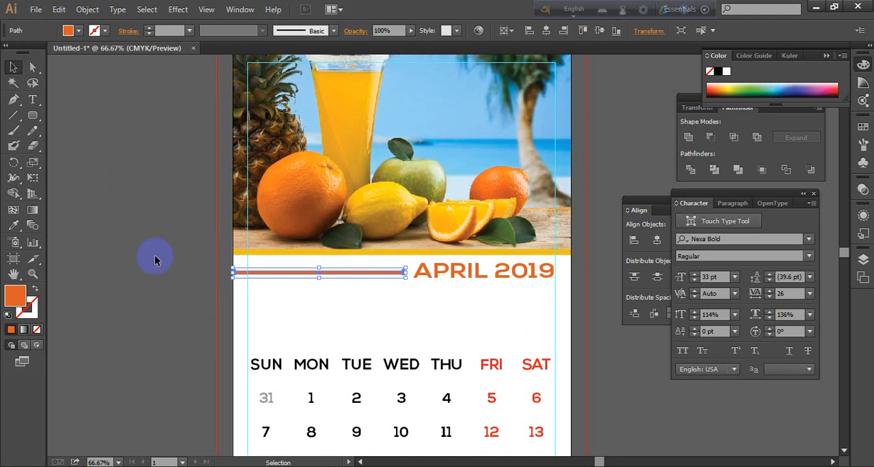
Nudge the orange bar and the title vertically so the bar lines up with the middle of the letters
left_click(156, 257)
left_click(387, 273)
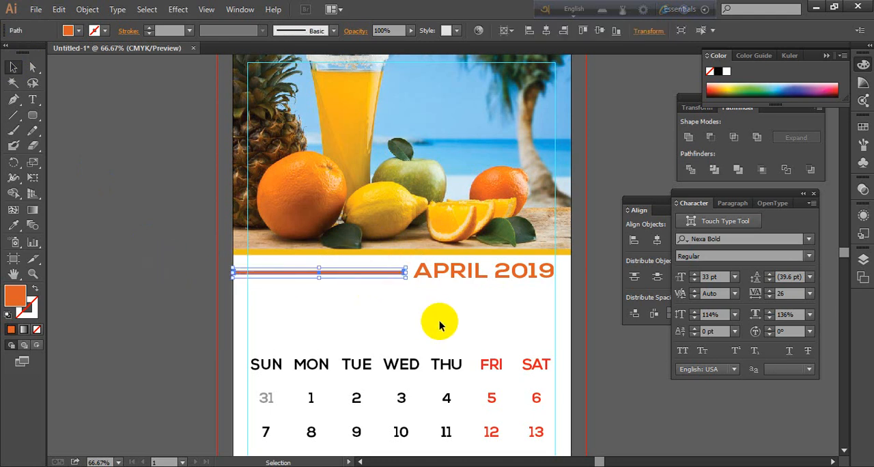
left_click(129, 294)
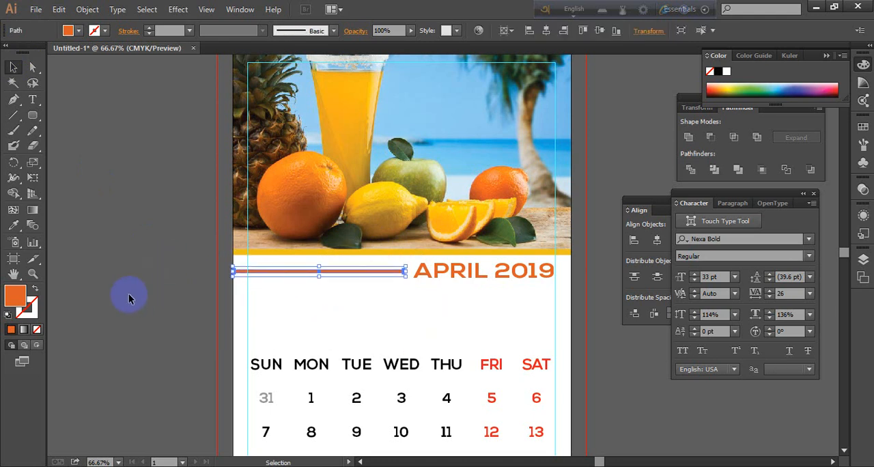
left_click(359, 271)
left_click(442, 274)
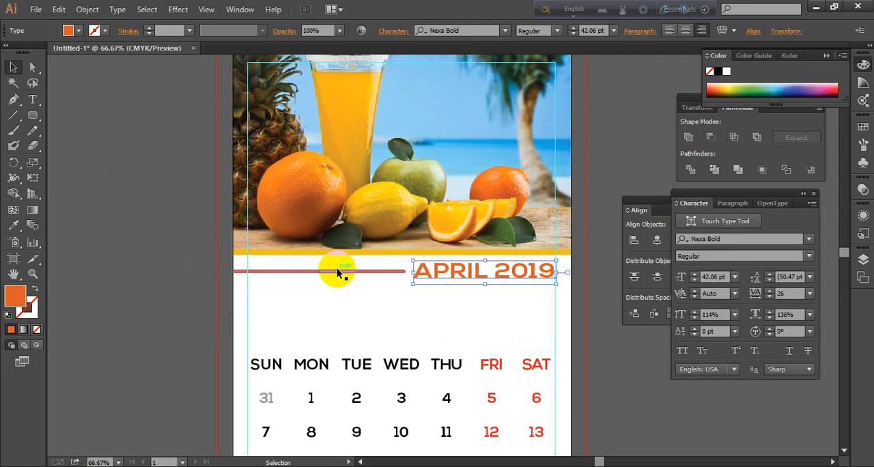
left_click(337, 274)
scroll(521, 316, "down", 1)
left_click(578, 325)
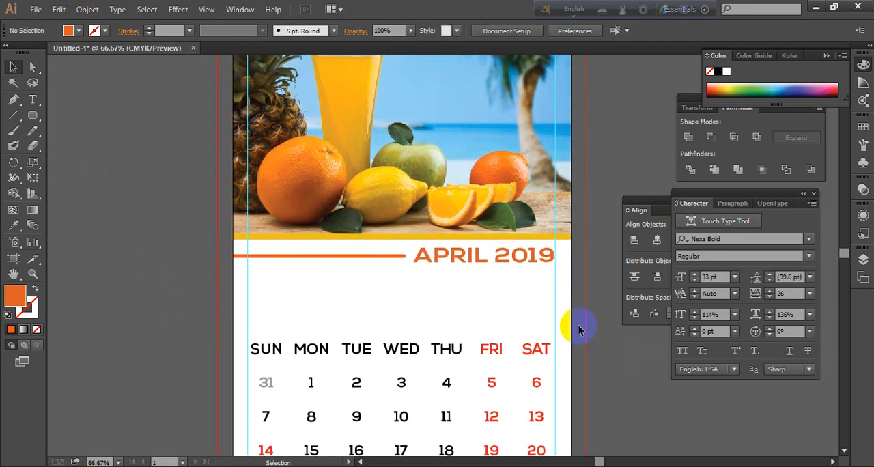
left_click(444, 260)
left_click(627, 375)
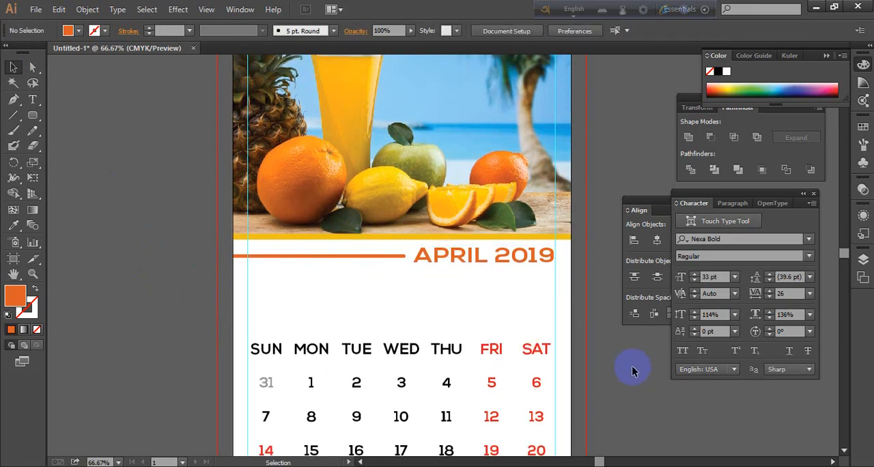
Convert the "APRIL 2019" title to outlines and deselect everything
left_click(476, 258)
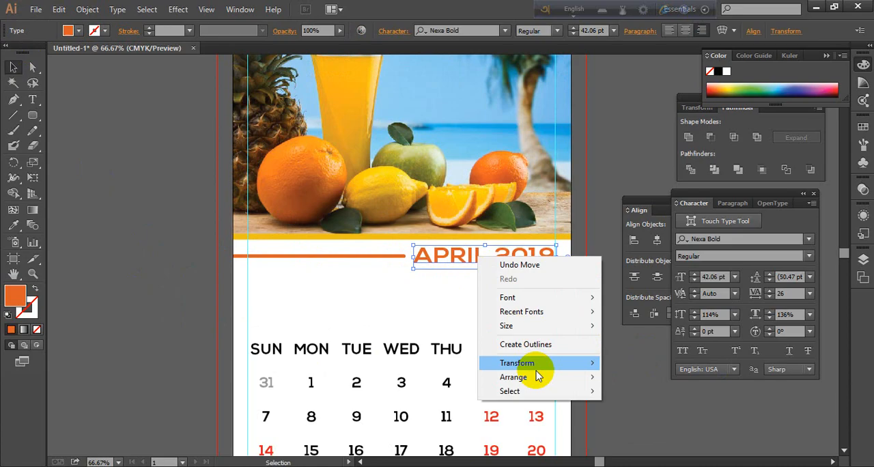
left_click(513, 342)
left_click(657, 391)
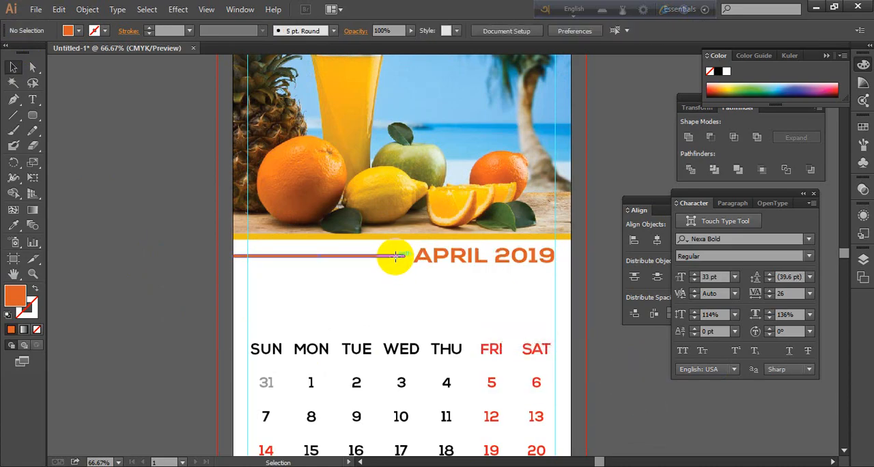
left_click(396, 256)
left_click(282, 289)
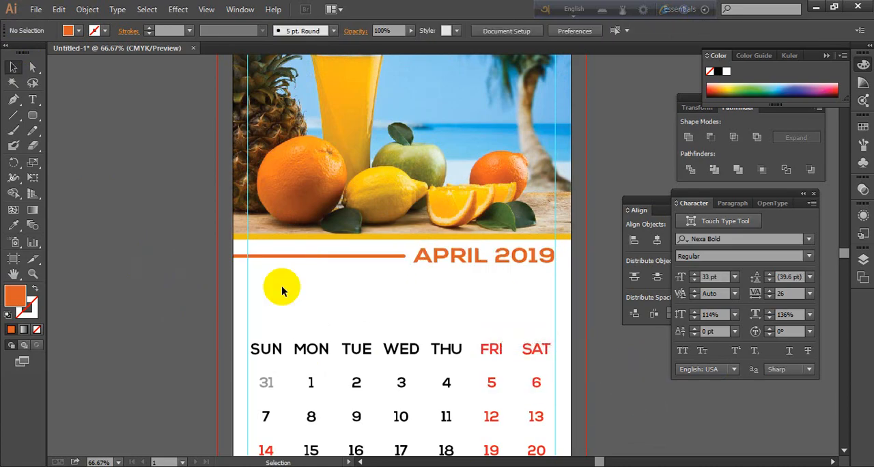
Vertically center the orange bar and the outlined title on each other, aligning them to the selection instead of the artboard, and deselect
left_click(394, 257)
left_click(447, 258, "shift")
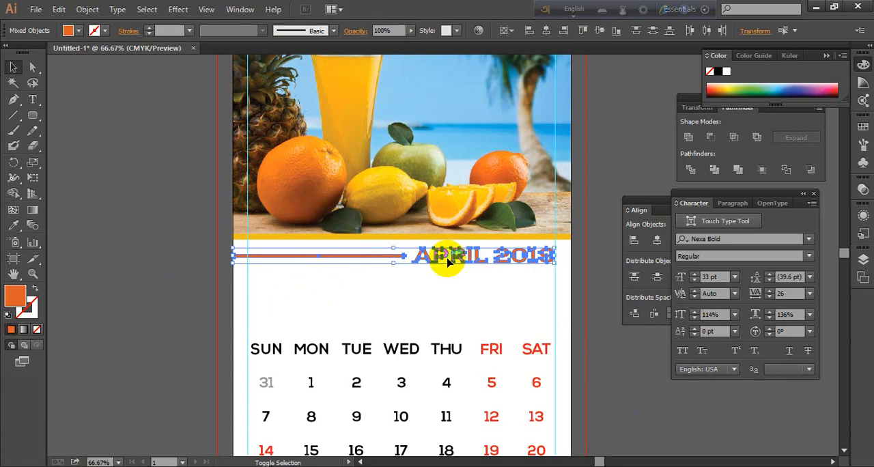
left_click(649, 205)
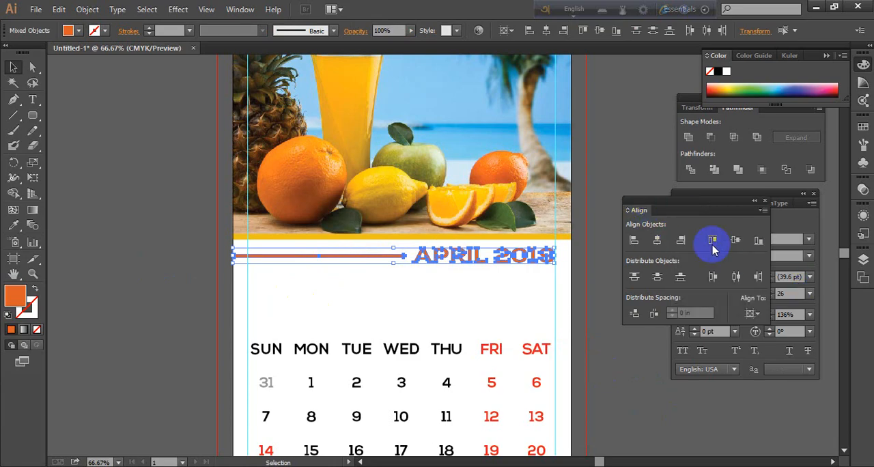
left_click(736, 240)
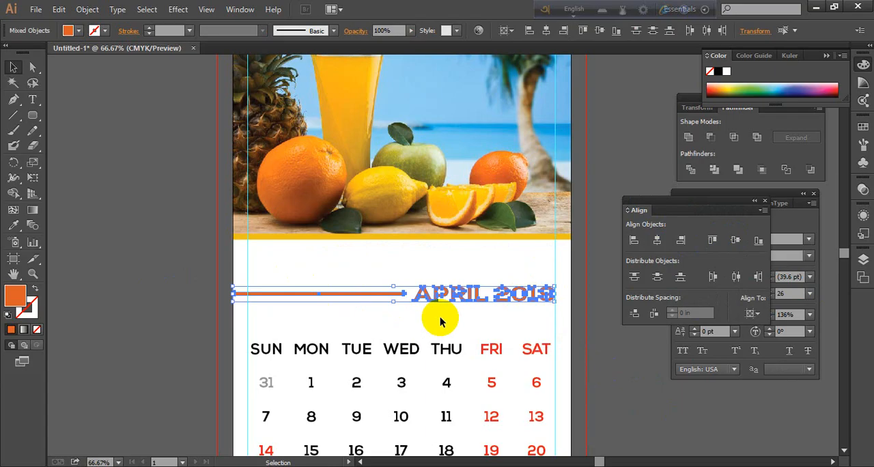
key("ctrl+z")
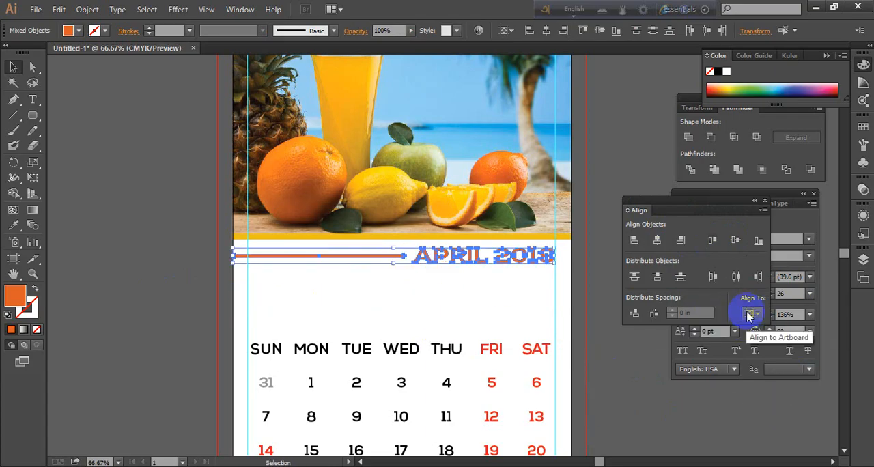
left_click(756, 315)
left_click(774, 332)
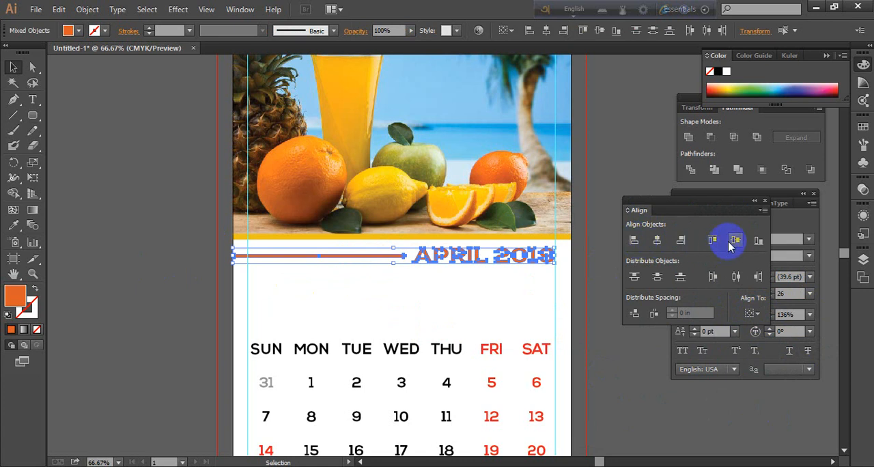
left_click(634, 173)
Move the whole date grid up so the weekday row sits just below the month title, and deselect it
scroll(451, 318, "down", 1)
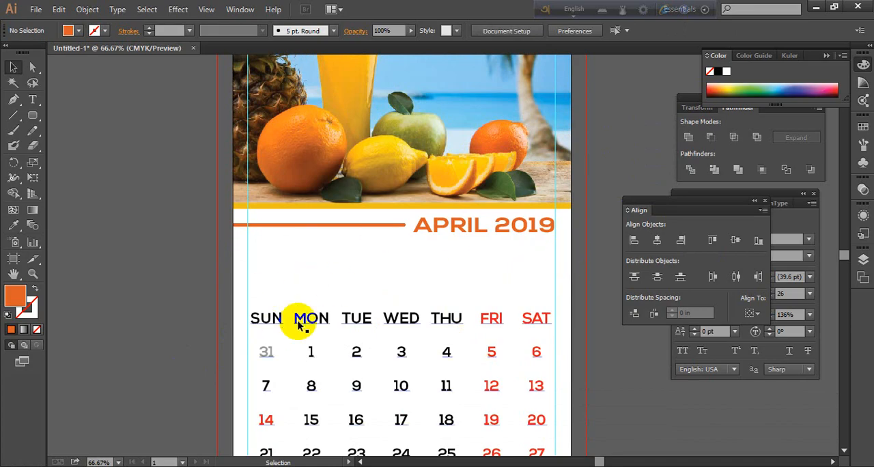
scroll(337, 342, "up", 2)
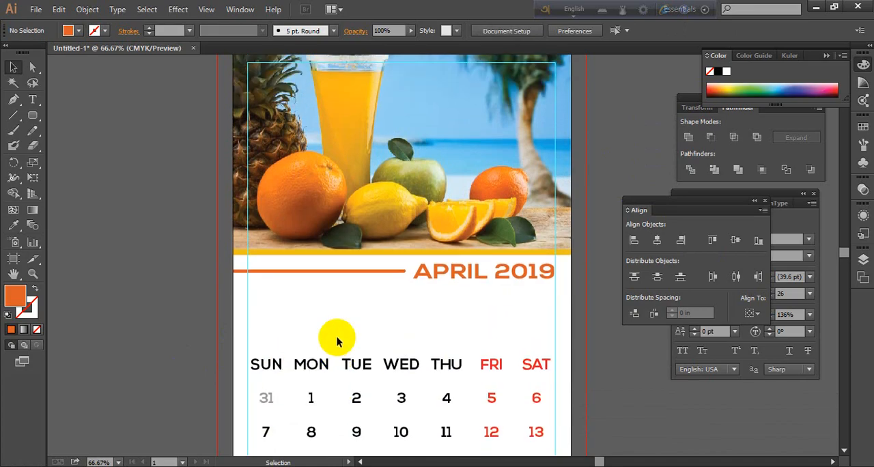
scroll(336, 337, "down", 3)
scroll(335, 337, "up", 3)
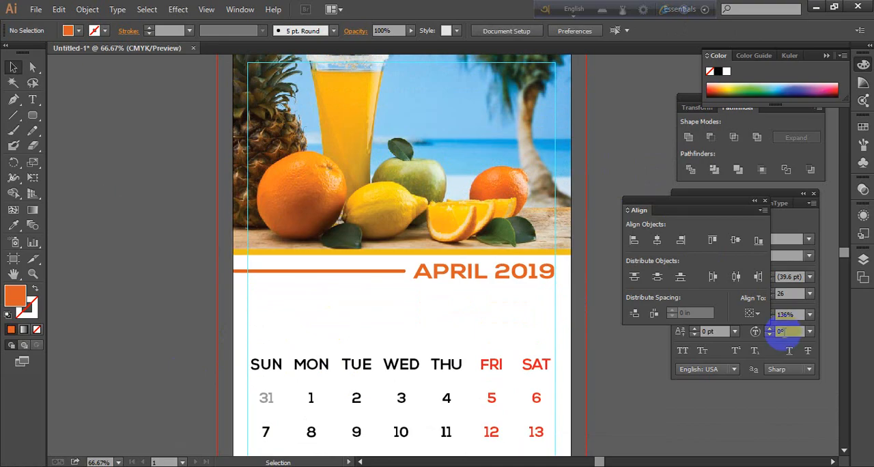
scroll(416, 324, "down", 1)
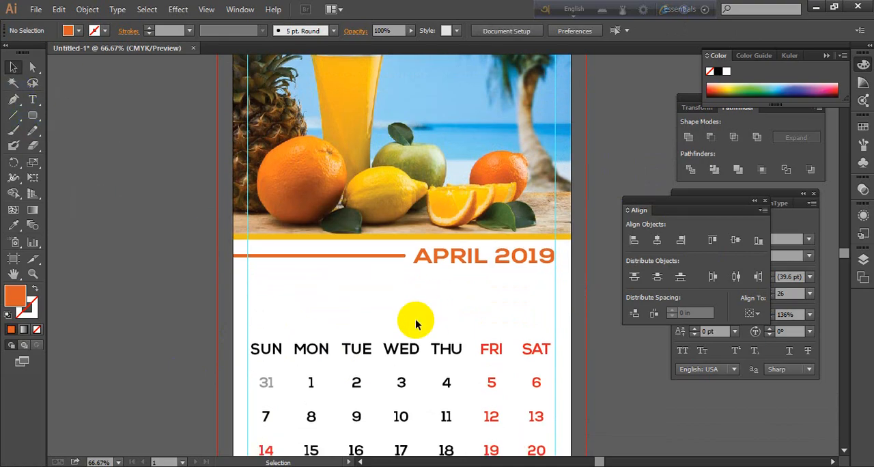
scroll(262, 212, "down", 4)
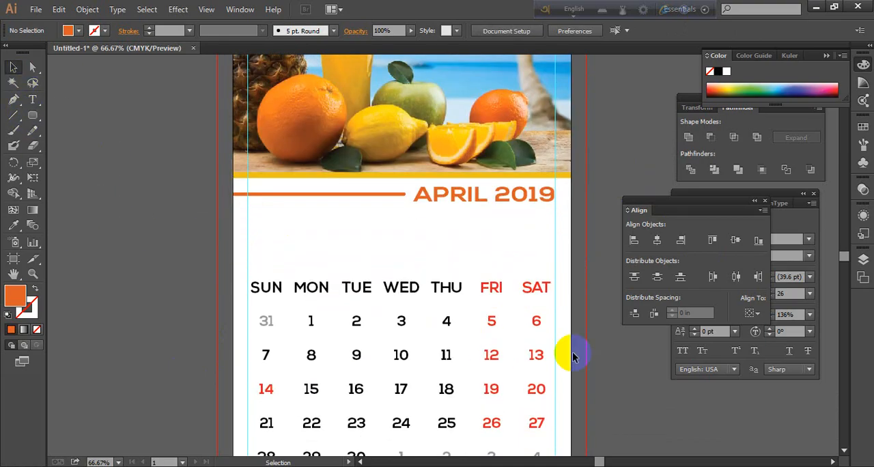
scroll(342, 175, "down", 4)
scroll(341, 175, "up", 5)
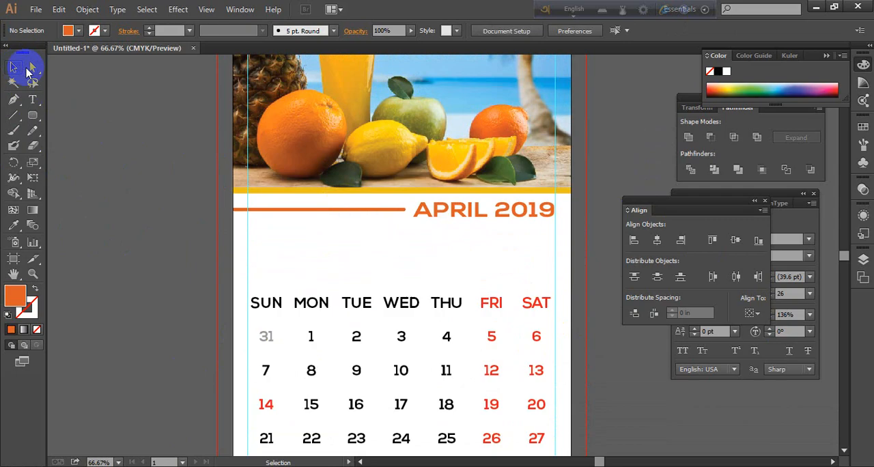
left_click(387, 302)
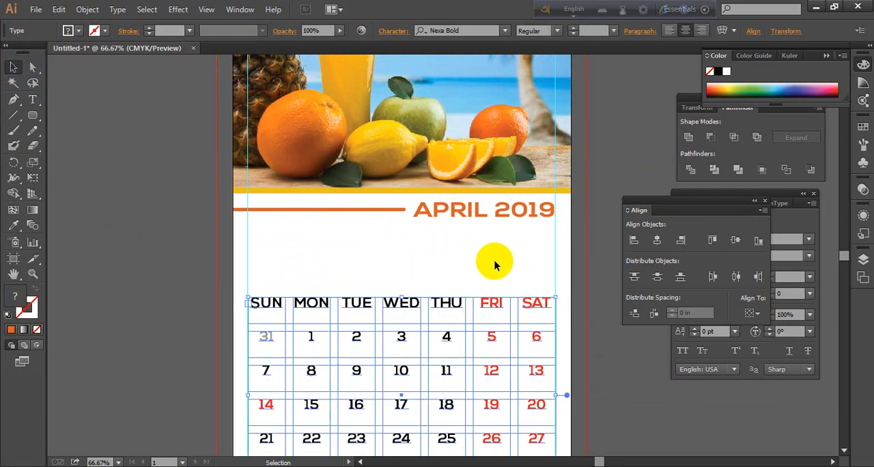
key("shift+Up")
key("shift+Up")
key("Up")
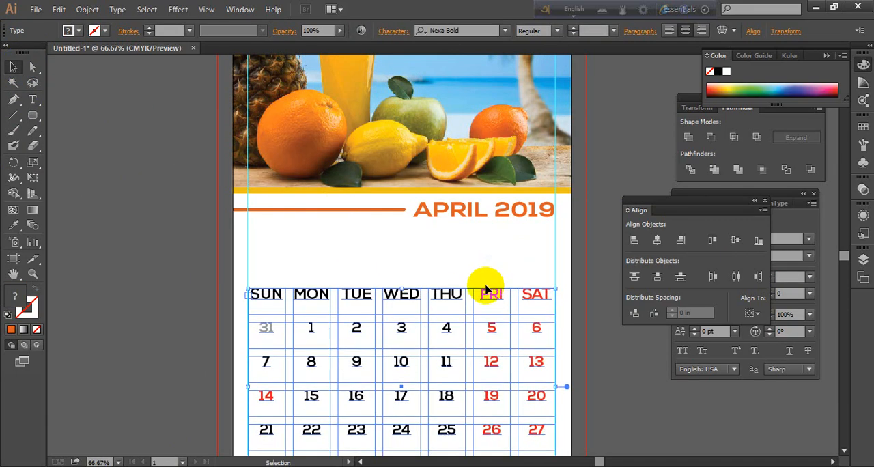
key("Up")
key("Up")
key("Up")
key("Up")
key("Up")
key("Up")
key("Up")
key("Up")
key("Up")
key("Up")
key("Up")
key("Up")
key("Up")
key("Up")
key("Up")
key("Up")
key("Up")
key("Up")
key("Up")
key("Up")
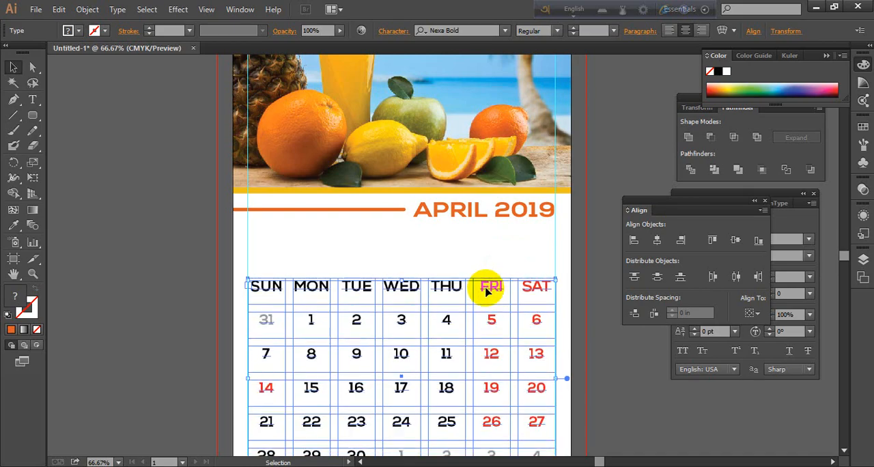
key("Up")
key("Up")
key("Up")
key("Up")
key("Up")
key("Up")
key("Up")
key("Up")
key("Up")
key("Up")
key("Up")
key("Up")
key("Up")
key("Up")
key("Up")
key("Up")
key("Up")
key("Up")
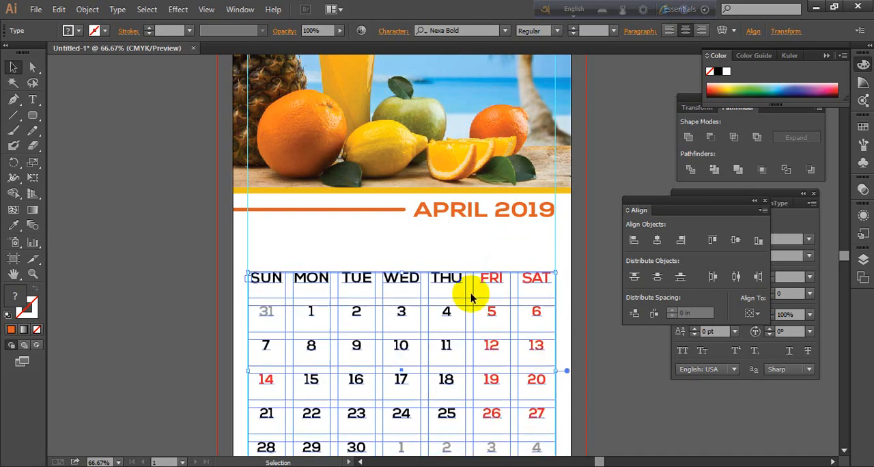
key("Up")
key("Up")
key("Up")
key("Up")
key("Up")
key("Up")
key("Up")
key("Up")
key("Up")
key("Up")
key("Up")
key("Up")
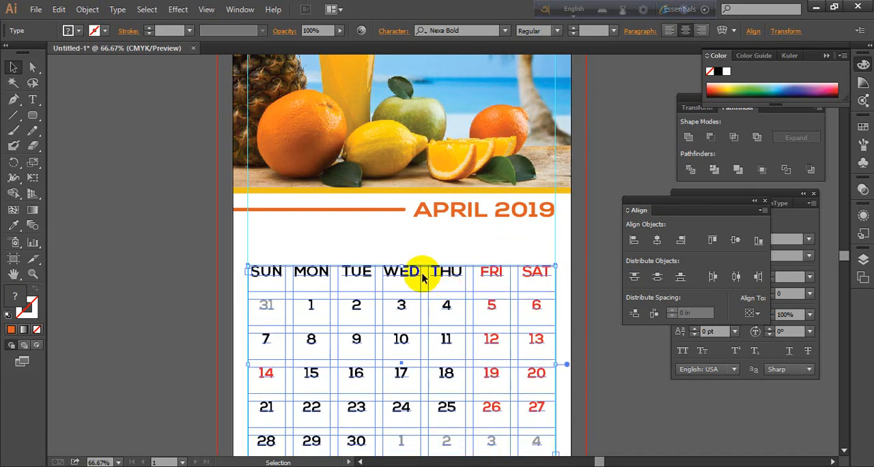
key("Up")
key("Up")
key("Up")
key("Up")
key("Up")
key("Up")
key("Up")
key("Up")
key("Up")
key("Up")
key("Up")
key("Up")
key("Up")
key("Up")
key("Up")
key("Up")
key("Up")
key("Up")
key("Up")
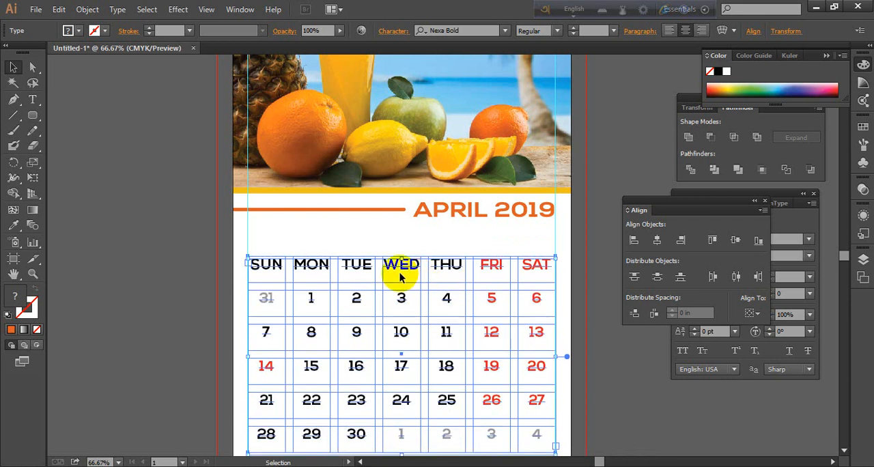
mouse_move(411, 263)
left_mouse_down()
mouse_move(402, 248)
mouse_move(415, 266)
left_mouse_up()
left_click(117, 261)
Review the date grid's spacing below the month title and the empty space between its last row and the page's bottom margin
scroll(422, 331, "down", 2)
scroll(423, 332, "down", 2)
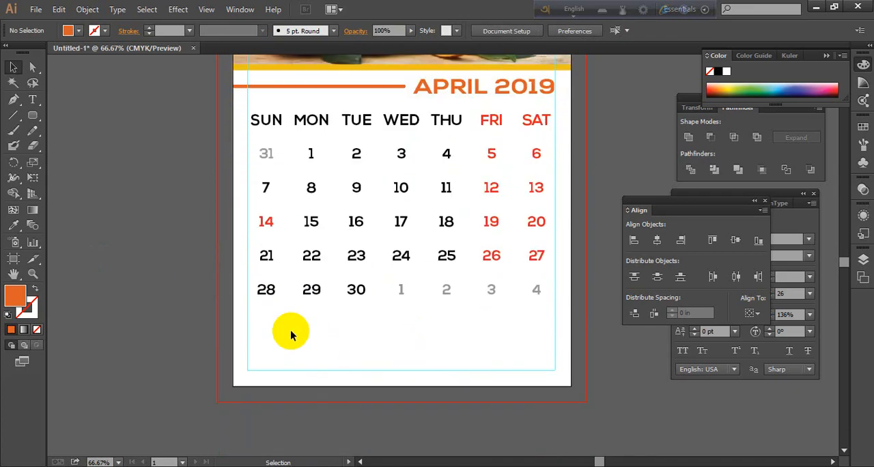
scroll(408, 379, "up", 1)
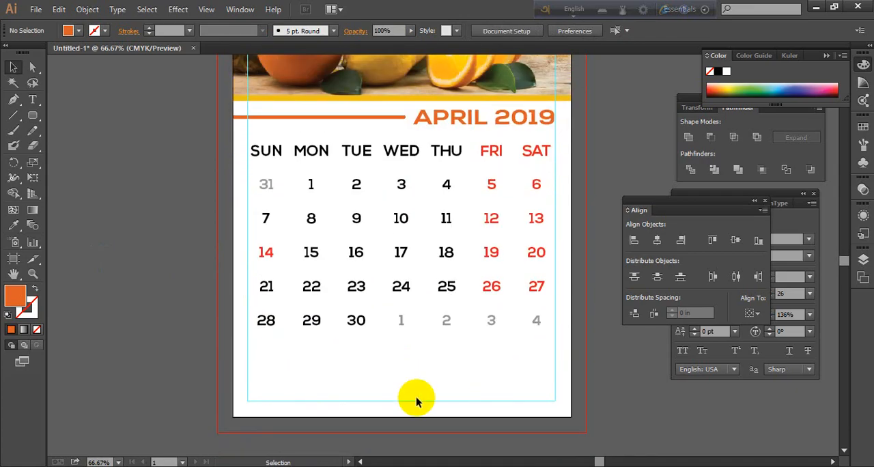
scroll(476, 373, "up", 1)
scroll(476, 373, "up", 1)
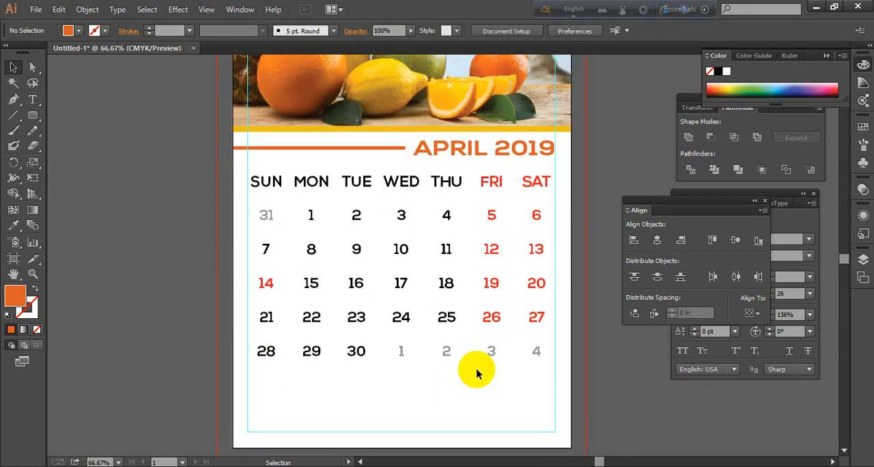
scroll(368, 407, "down", 1)
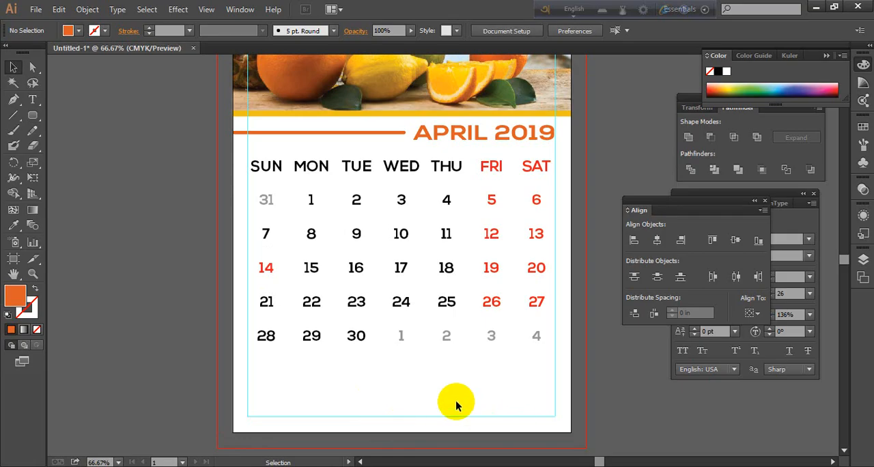
scroll(434, 413, "up", 4)
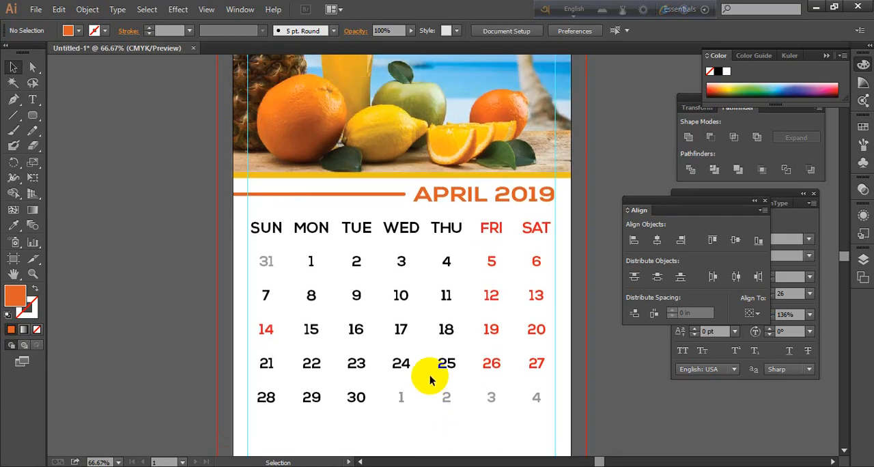
scroll(460, 342, "down", 4)
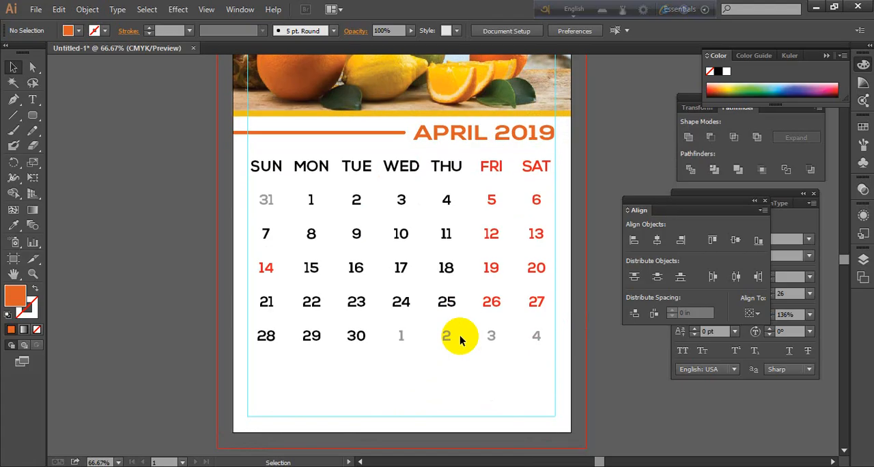
scroll(460, 338, "down", 3)
scroll(458, 337, "up", 4)
scroll(444, 372, "down", 3)
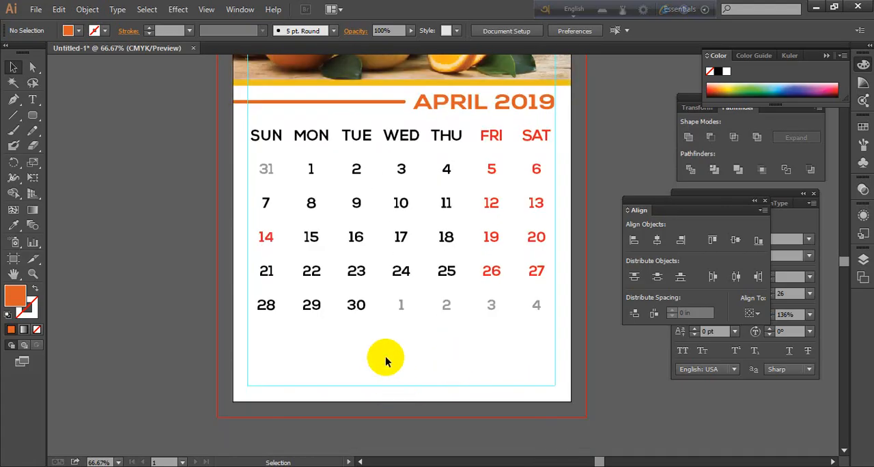
scroll(511, 350, "up", 6)
scroll(511, 350, "down", 3)
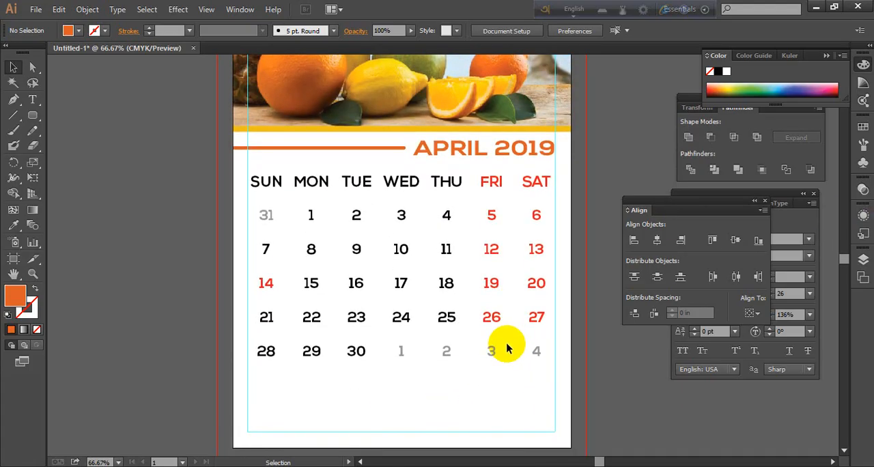
scroll(355, 414, "up", 1)
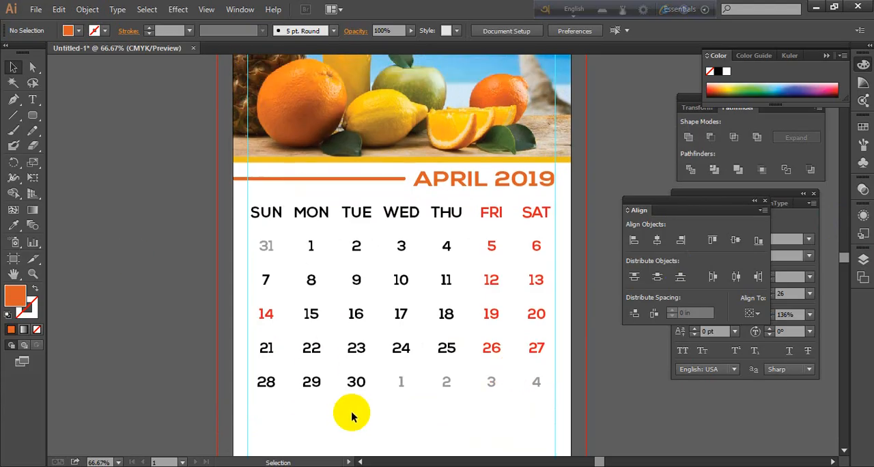
left_click(35, 118)
left_click(69, 115)
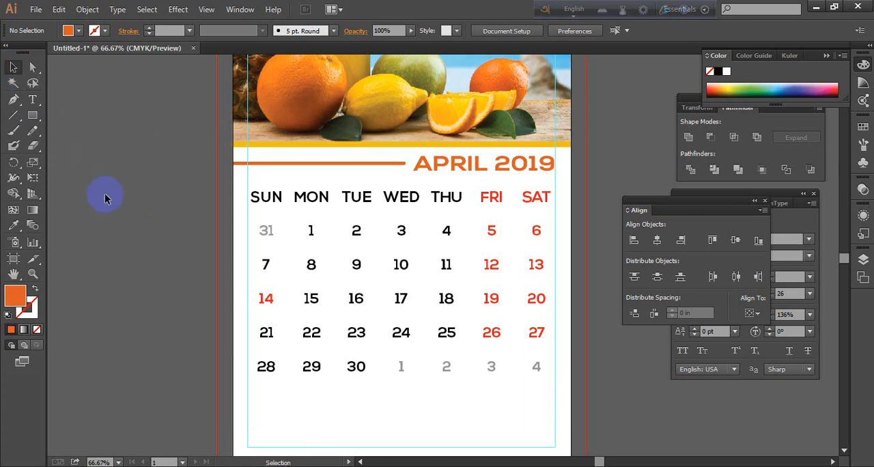
scroll(244, 306, "down", 1)
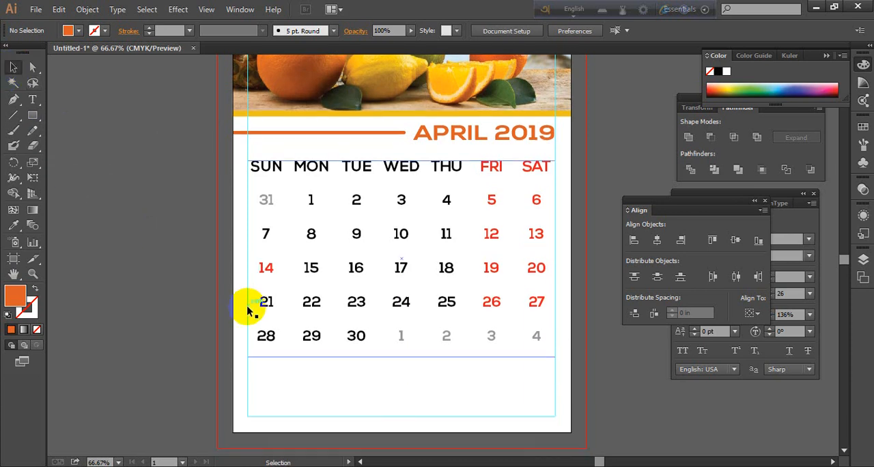
left_click(365, 346)
left_click(159, 353)
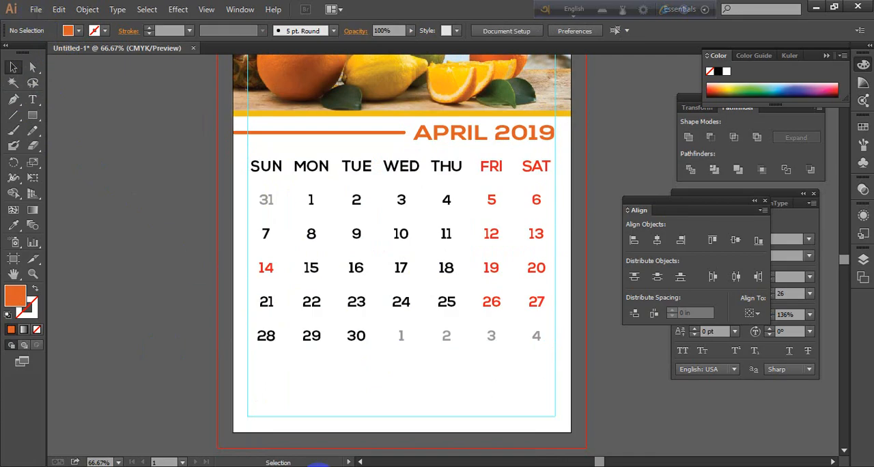
Switch to Chrome and look through the Google image results for "summer season fruits"
key("alt+Tab")
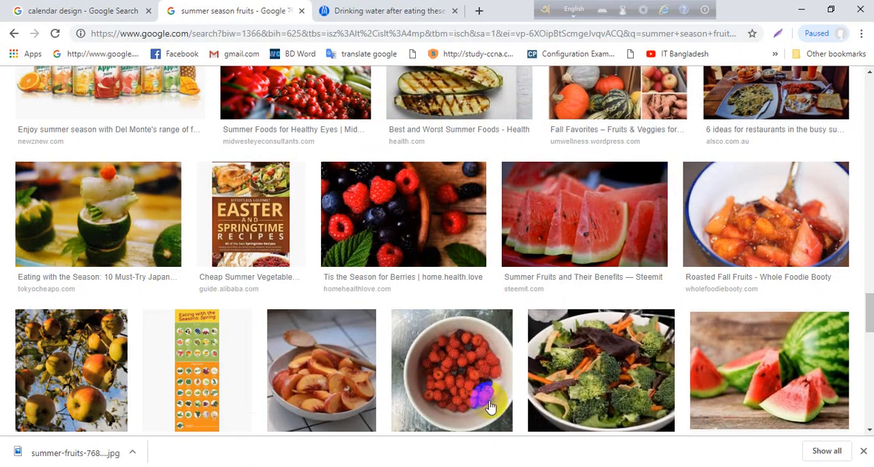
scroll(589, 412, "down", 9)
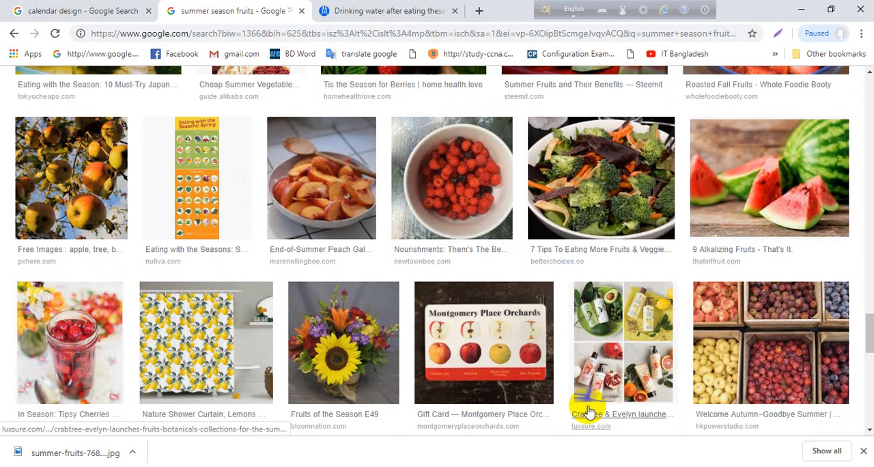
scroll(587, 403, "up", 5)
scroll(586, 398, "up", 20)
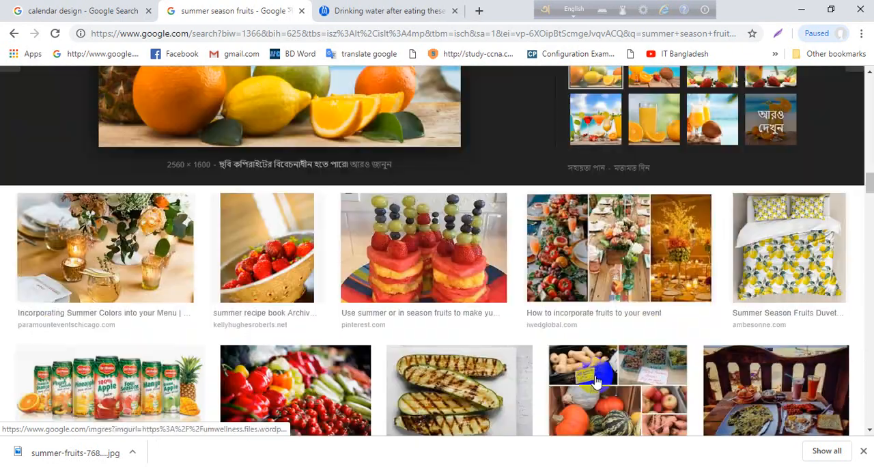
scroll(611, 349, "up", 3)
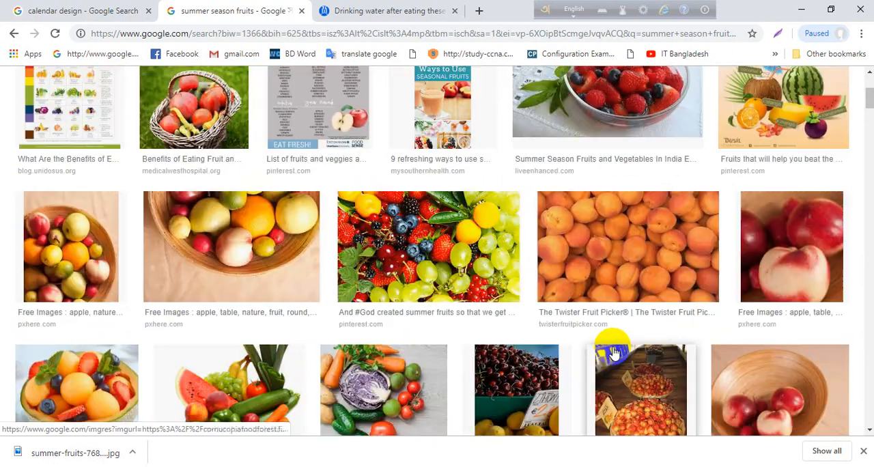
scroll(611, 349, "down", 3)
scroll(611, 351, "up", 3)
scroll(611, 353, "down", 5)
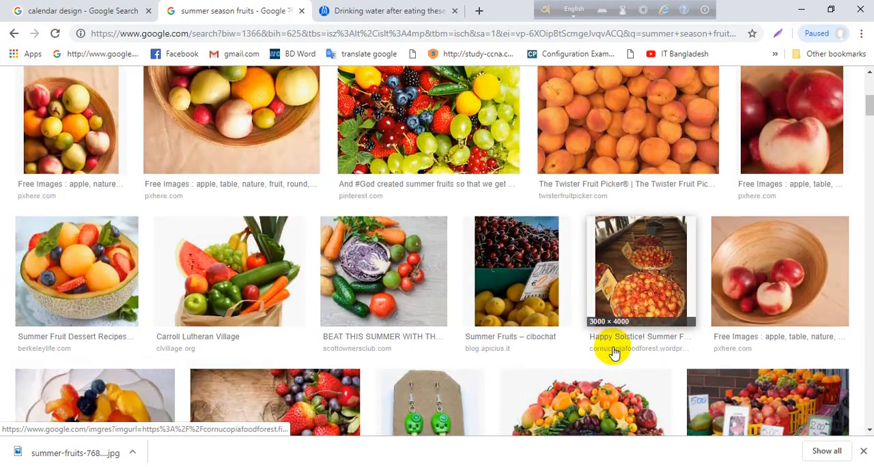
scroll(615, 351, "up", 10)
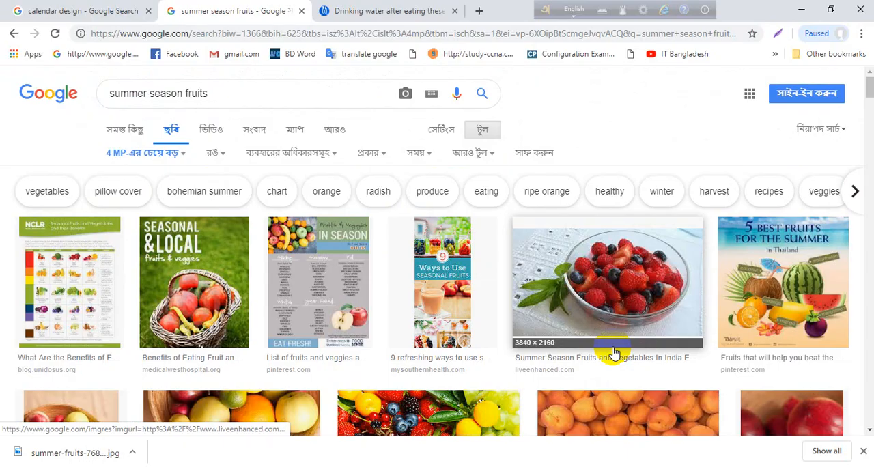
Browse the related images of the summer fruits results and copy the marguery-villas-resort.com picture of mixed fruits with watermelons
scroll(611, 353, "down", 7)
scroll(380, 260, "up", 3)
left_click(380, 260)
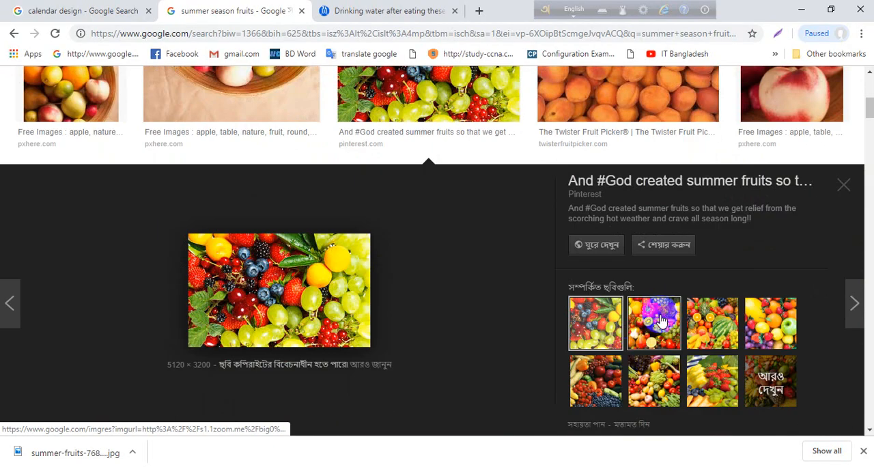
left_click(678, 319)
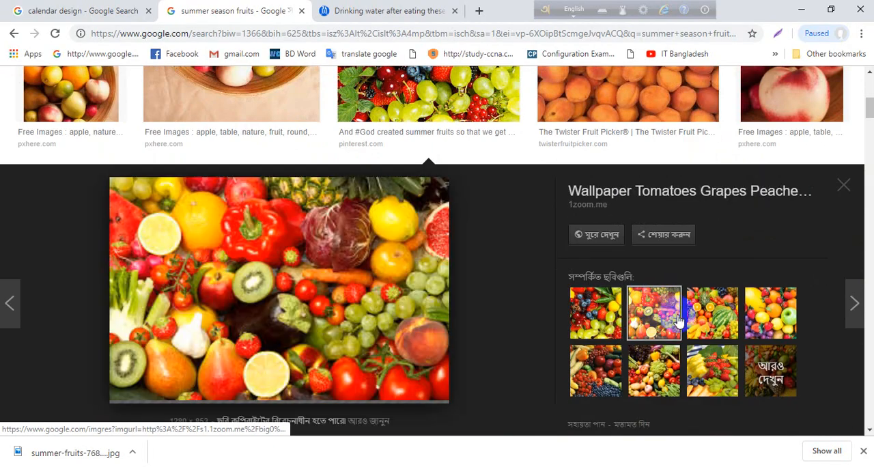
left_click(717, 325)
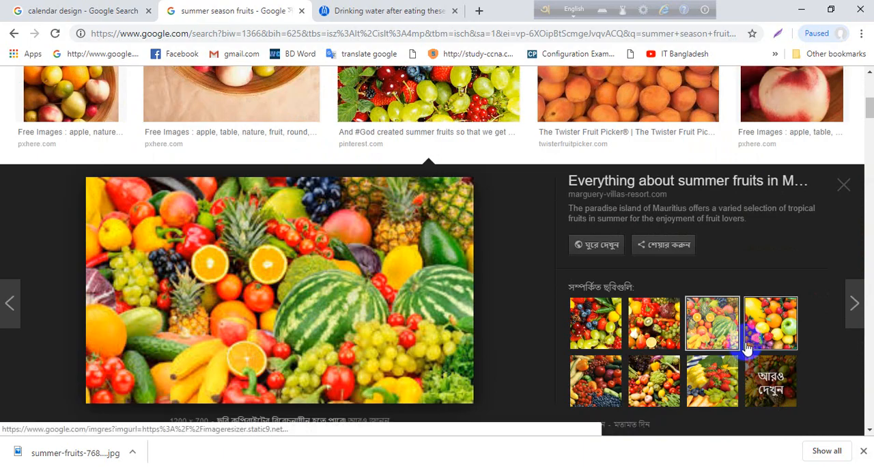
right_click(273, 291)
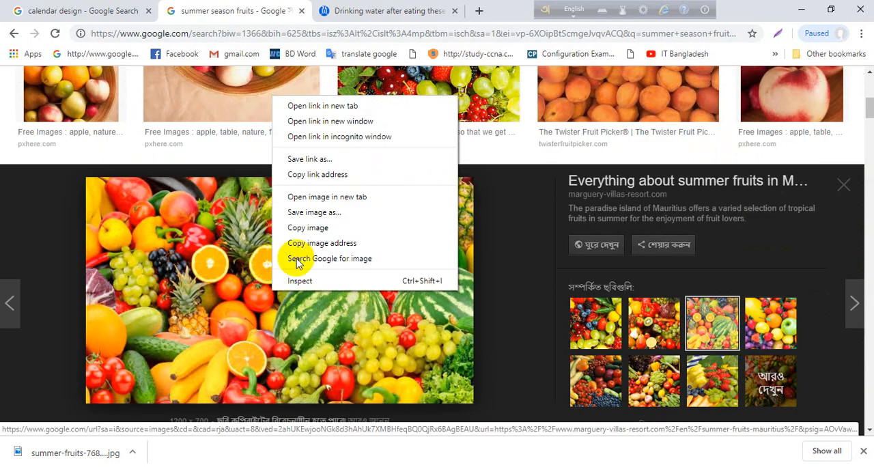
left_click(312, 229)
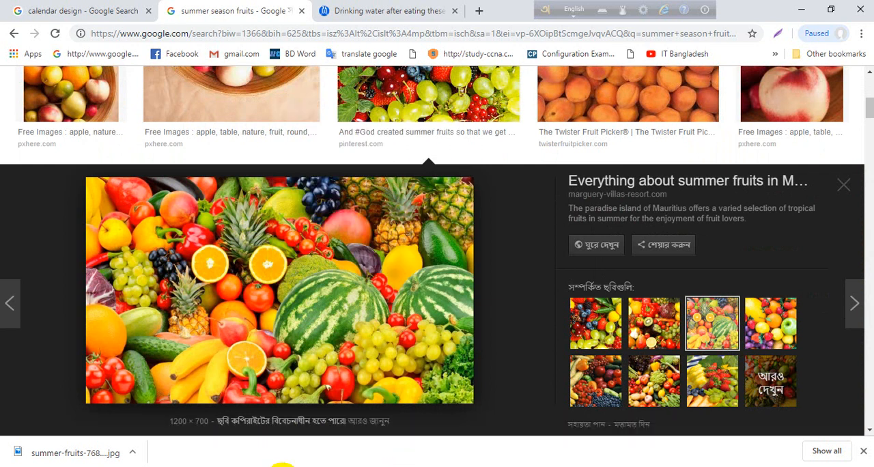
Switch back to Illustrator, paste the copied fruit image into the calendar and move it over the date grid
left_click(116, 466)
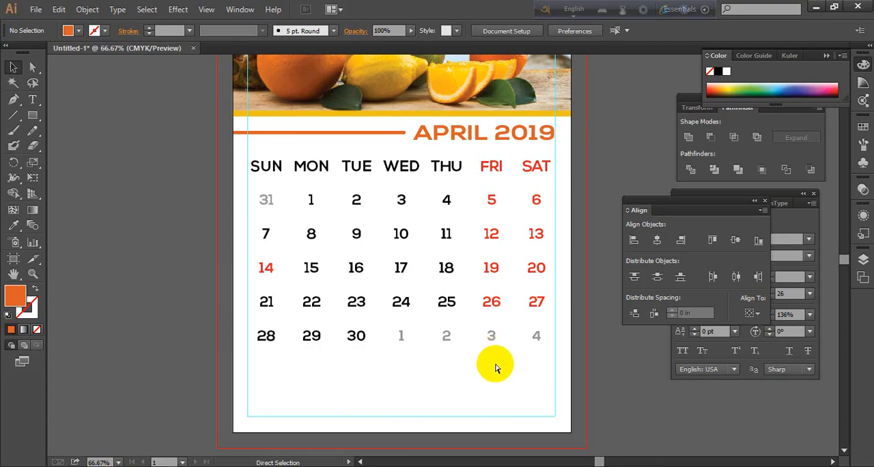
key("ctrl+v")
left_click_drag(363, 241, 326, 296)
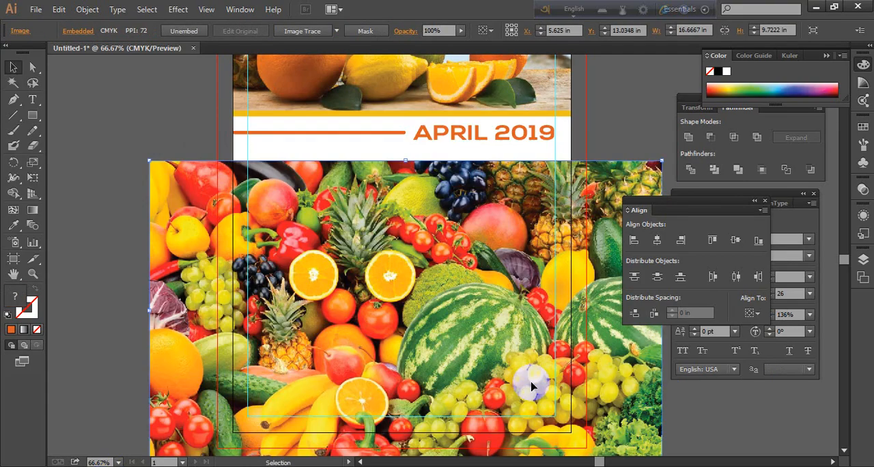
Scale the fruit image down proportionally to about 11.5 x 6.7 in and place it across the lower part of the page
scroll(476, 264, "down", 2)
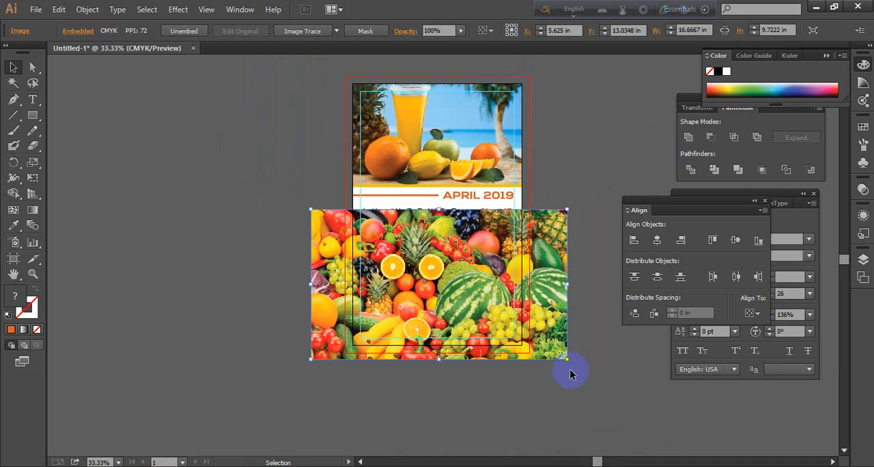
left_click_drag(566, 359, 543, 344)
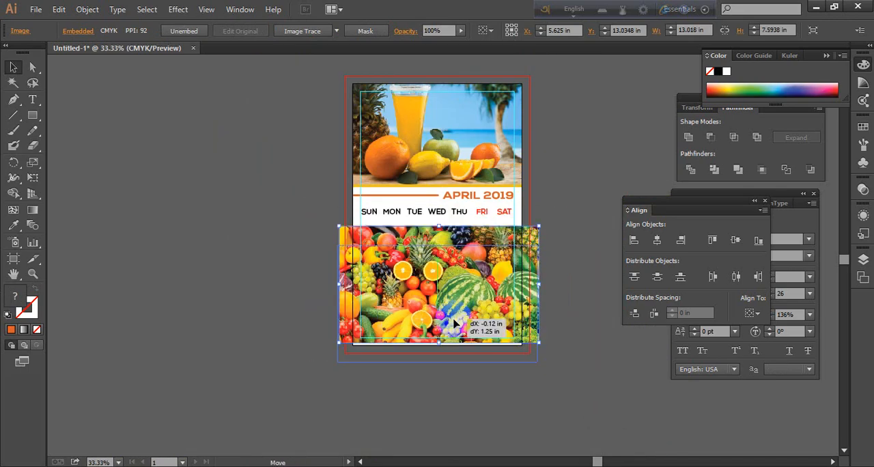
left_click_drag(456, 305, 454, 326)
mouse_move(537, 247)
left_mouse_down()
mouse_move(556, 255)
mouse_move(539, 262)
mouse_move(531, 245)
mouse_move(525, 252)
left_mouse_up()
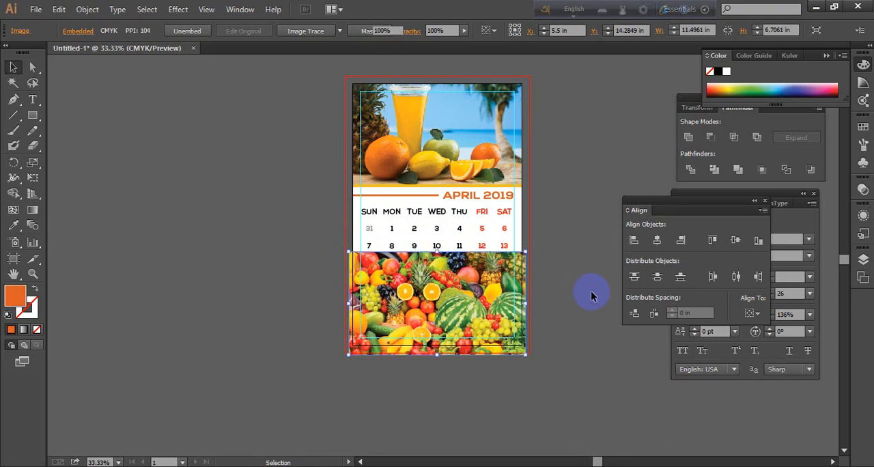
left_click(591, 295)
Lower the fruit image's opacity to 38% so the dates underneath show through
scroll(538, 301, "up", 2)
left_click(385, 304)
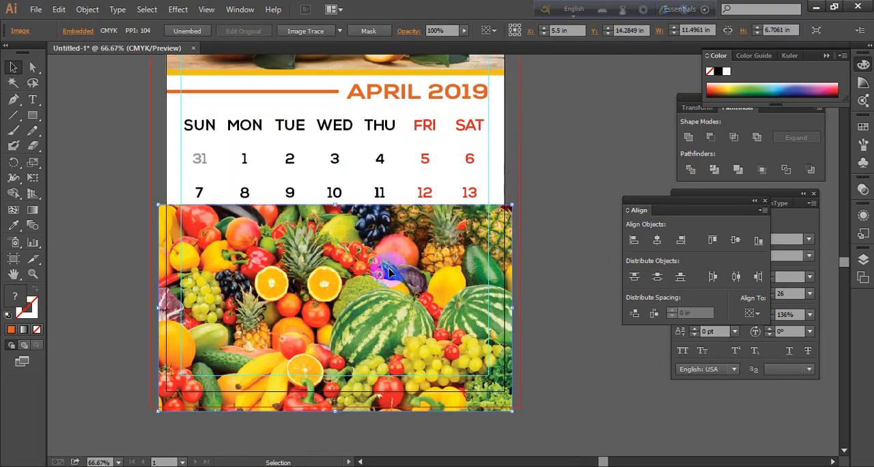
left_click(467, 33)
left_click_drag(460, 43, 431, 44)
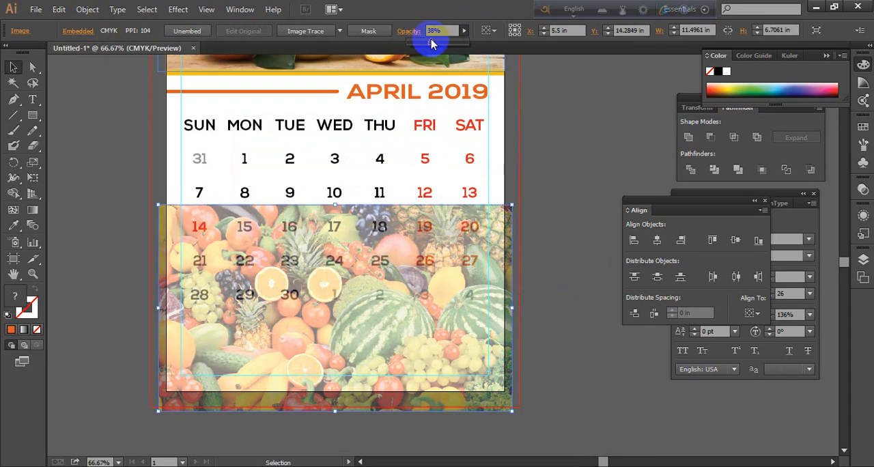
left_click(599, 355)
Move the semi-transparent fruit image straight down so its upper edge sits just below the row starting with 14, and deselect it
key("space")
left_click_drag(583, 349, 606, 196)
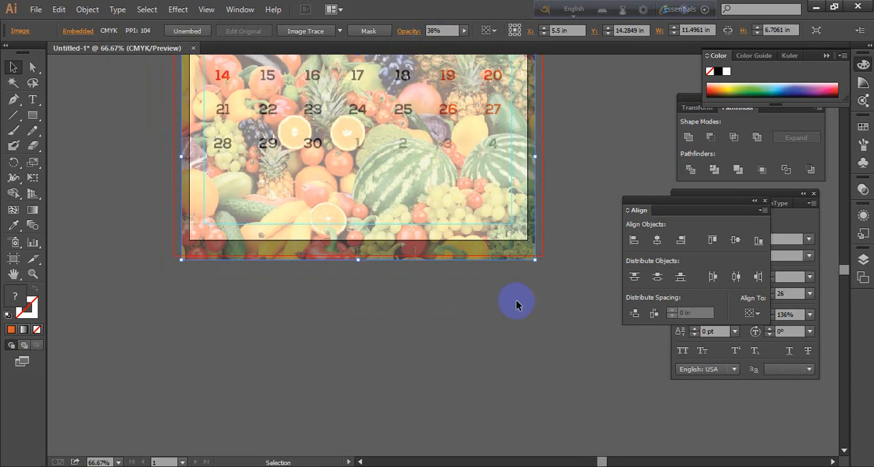
left_click(517, 300)
mouse_move(468, 196)
left_mouse_down()
mouse_move(468, 211)
mouse_move(474, 191)
mouse_move(469, 199)
left_mouse_up()
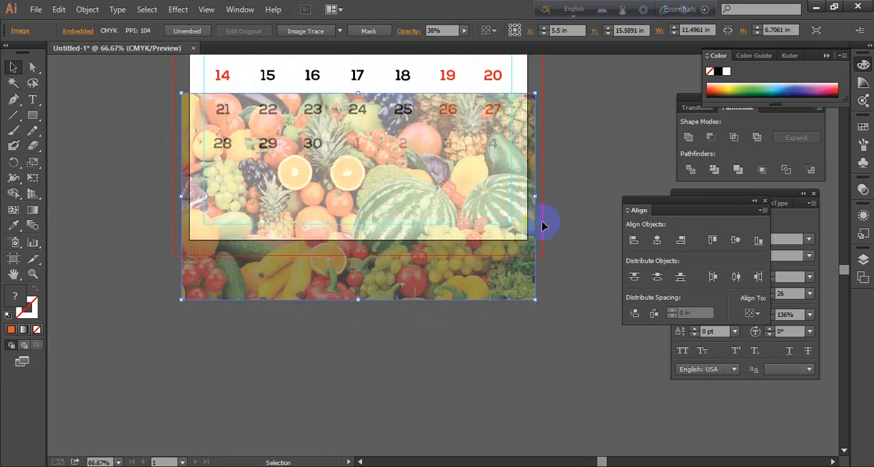
left_click(578, 253)
scroll(582, 264, "up", 1)
left_click(464, 235)
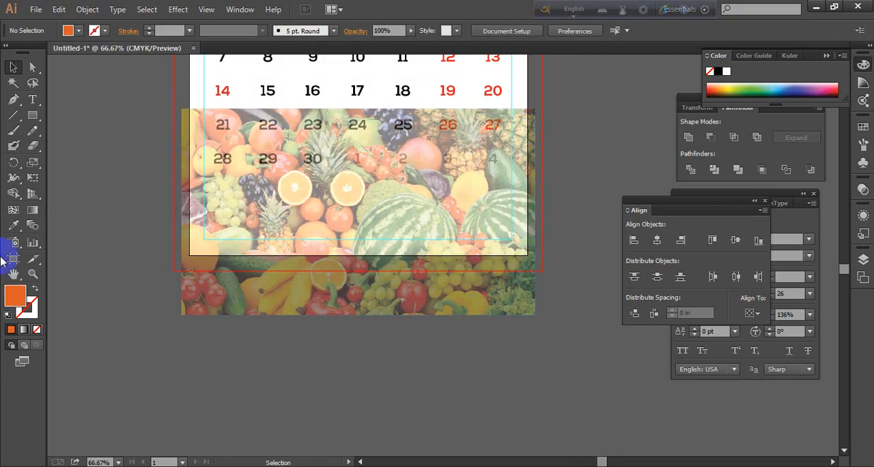
Draw an orange rounded rectangle below the last date row and move it flush with the page's left edge
left_click_drag(39, 122, 93, 136)
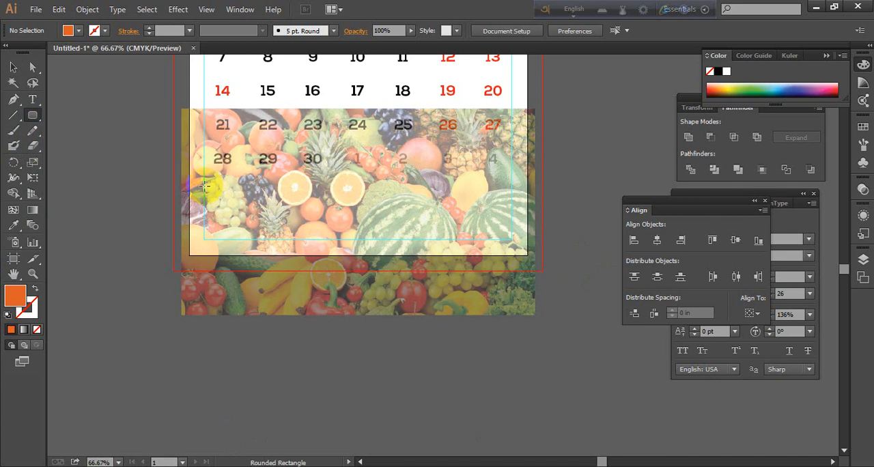
left_click_drag(205, 176, 312, 256)
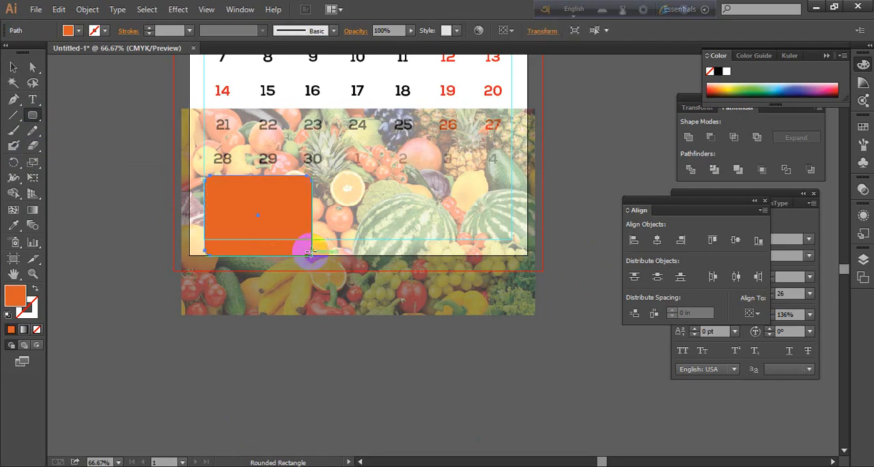
left_click(13, 67)
left_click(280, 210)
left_click_drag(280, 210, 266, 210)
left_click(127, 192)
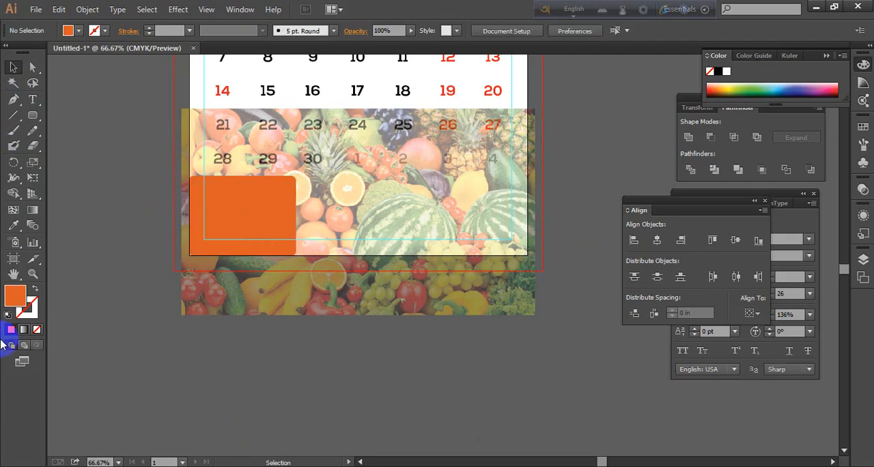
Scale the orange rounded rectangle down to about a quarter of the page width, keeping it against the page's left edge, and deselect it
left_click(265, 226)
left_click(146, 185)
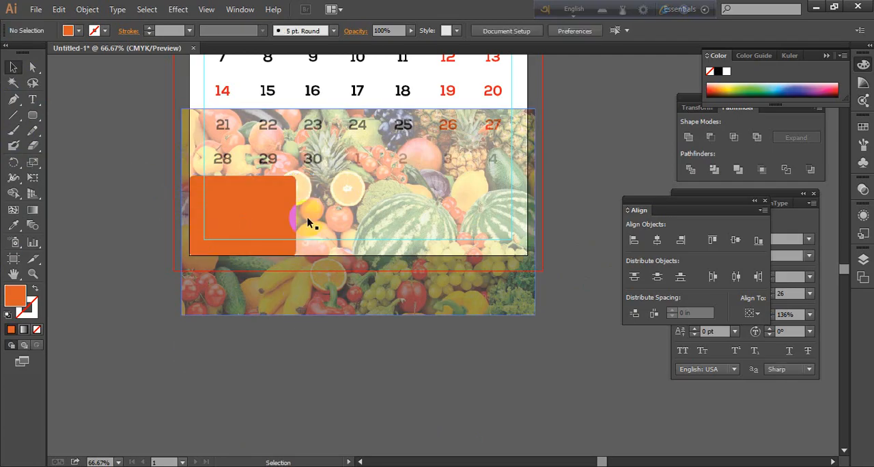
left_click(264, 205)
left_click_drag(264, 206, 285, 214)
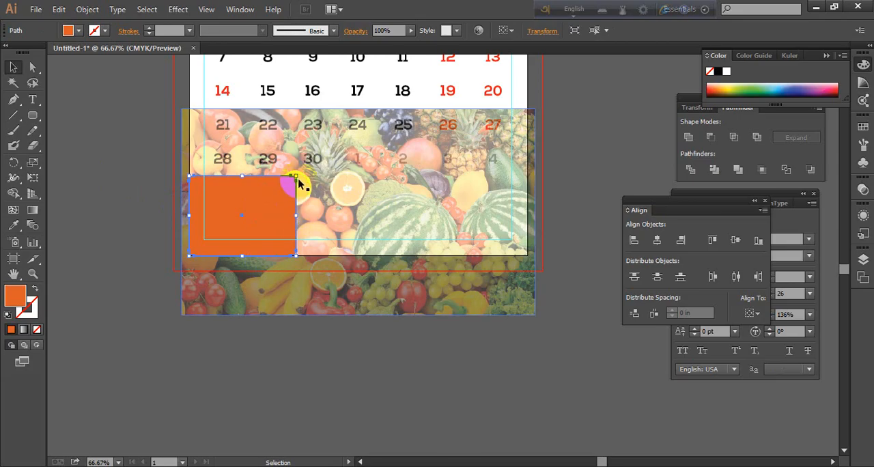
left_click_drag(295, 176, 275, 192)
left_click_drag(240, 232, 251, 222)
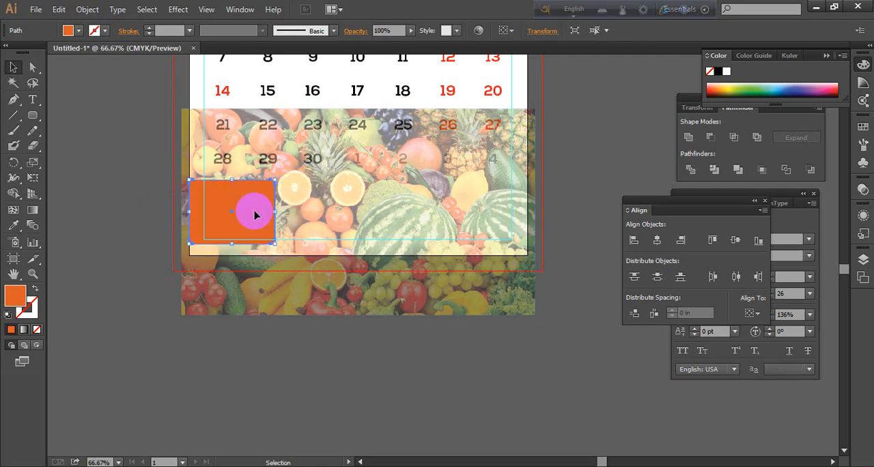
left_click(111, 194)
Duplicate the rounded rectangle horizontally about 2.94 in apart to form a row of four with narrow gaps
left_click(232, 211)
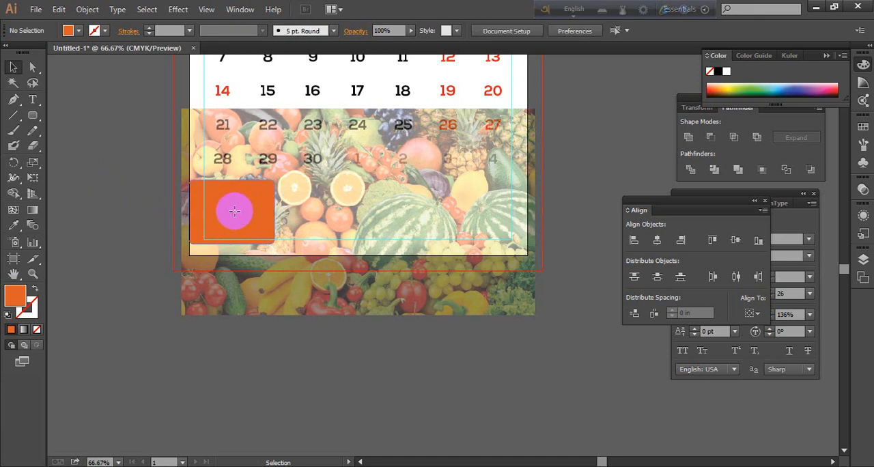
left_click_drag(254, 215, 354, 218)
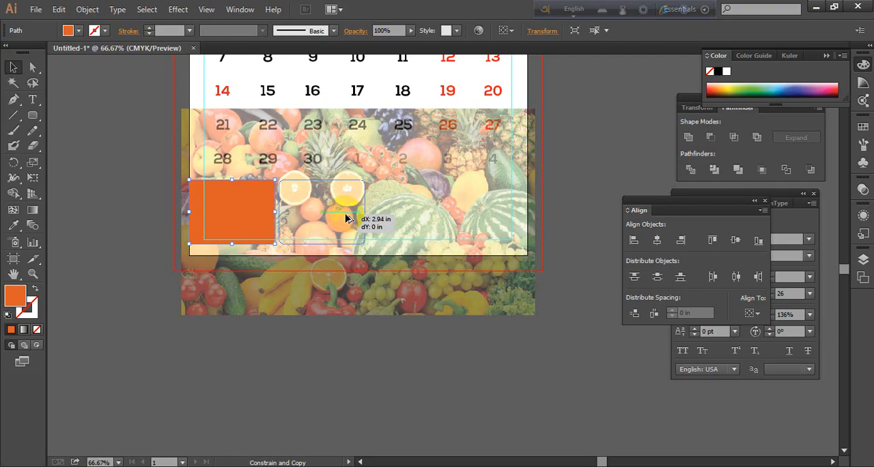
left_click_drag(344, 218, 349, 233)
key("ctrl+d")
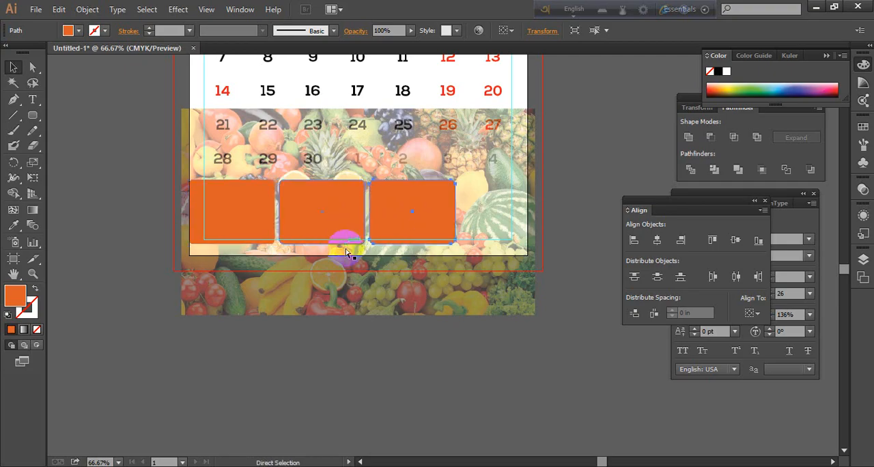
key("ctrl+d")
left_click(572, 258)
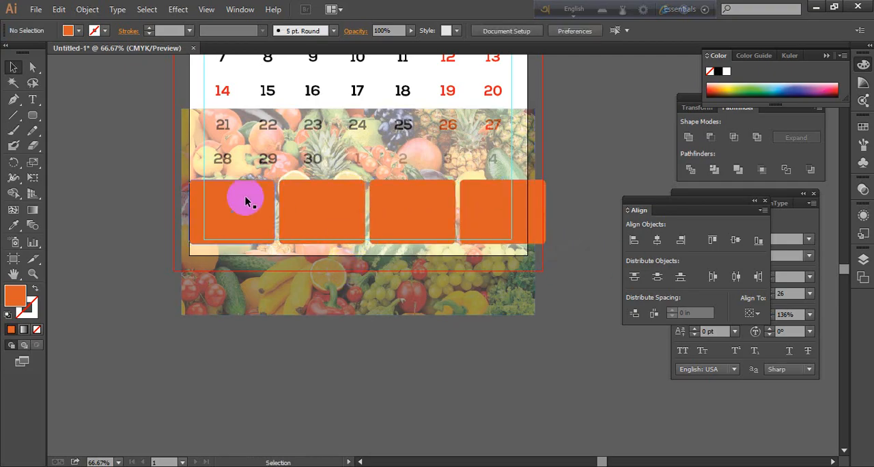
Select all four rounded rectangles and scale the row down proportionally to roughly the page width
left_click(249, 220)
left_click(337, 215, "shift")
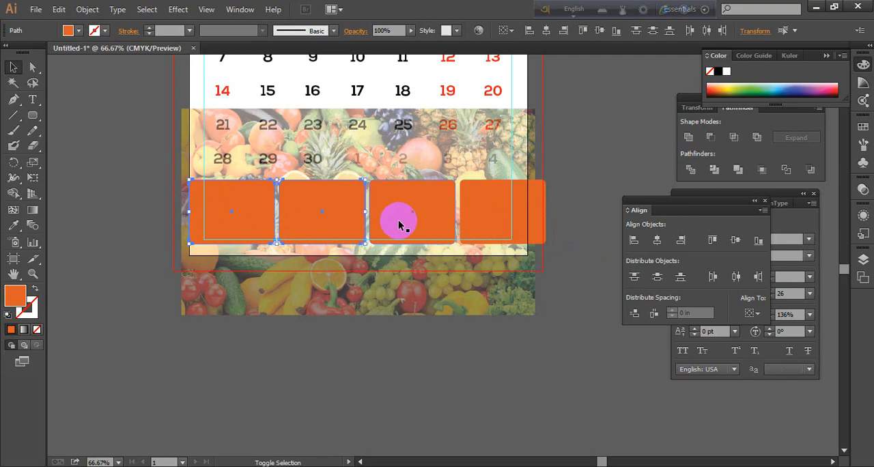
left_click(420, 210, "shift")
left_click(503, 203, "shift")
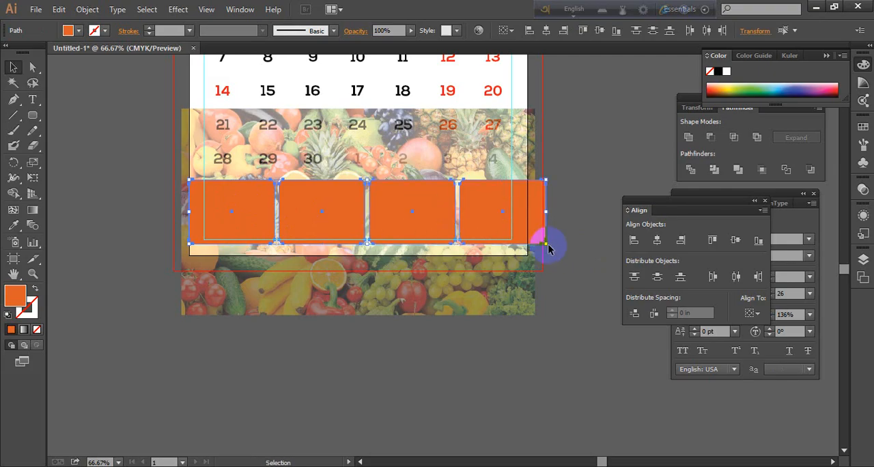
left_click_drag(547, 244, 540, 240)
left_click_drag(538, 239, 538, 239)
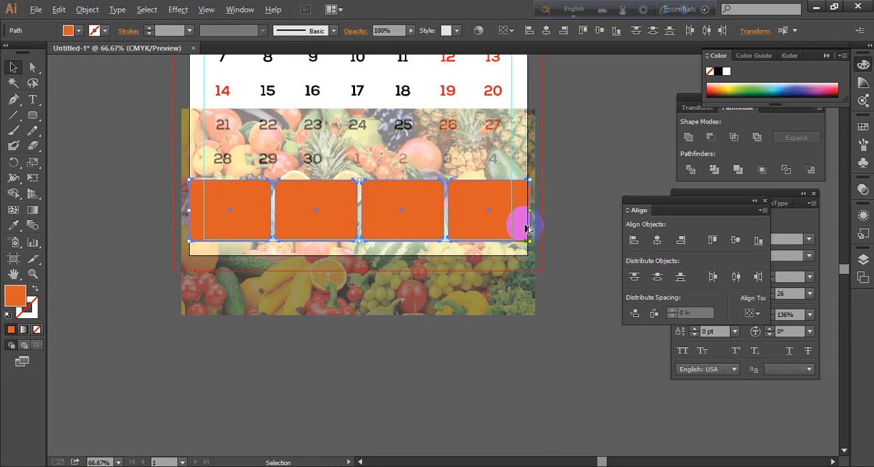
Fine-tune the scale of the four-rectangle row so its right end meets the page edge exactly, check both ends, and deselect
scroll(527, 243, "up", 5)
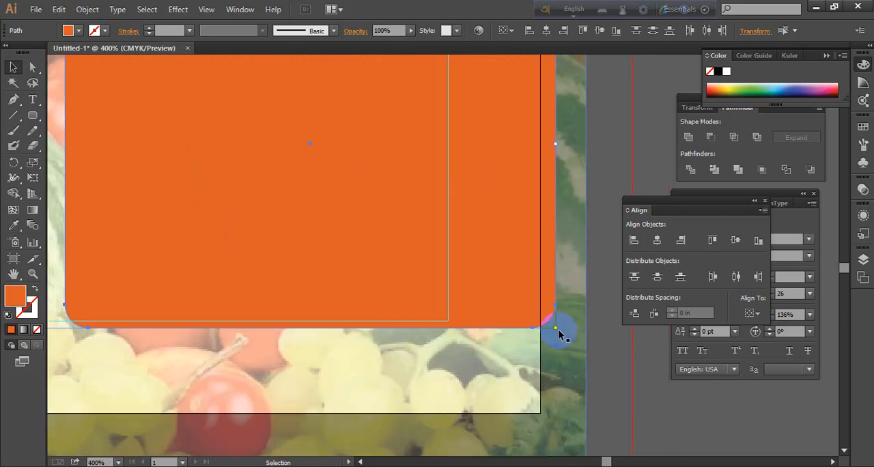
left_click_drag(556, 328, 550, 326)
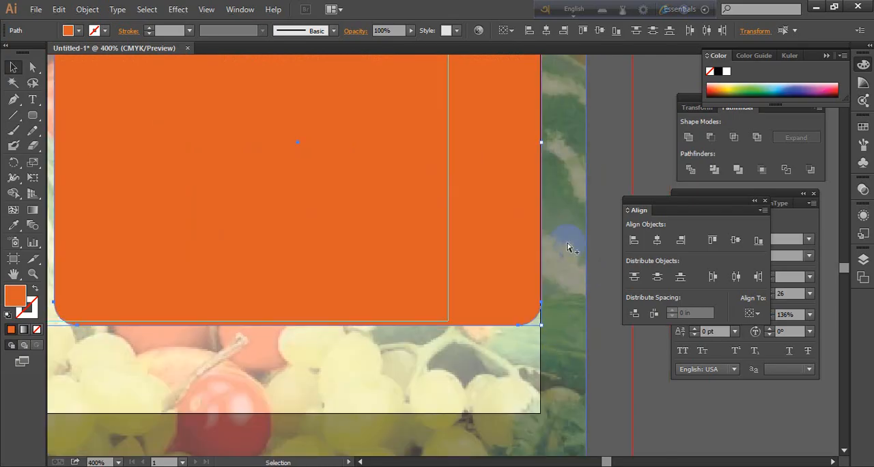
scroll(568, 247, "down", 6)
scroll(313, 239, "up", 1)
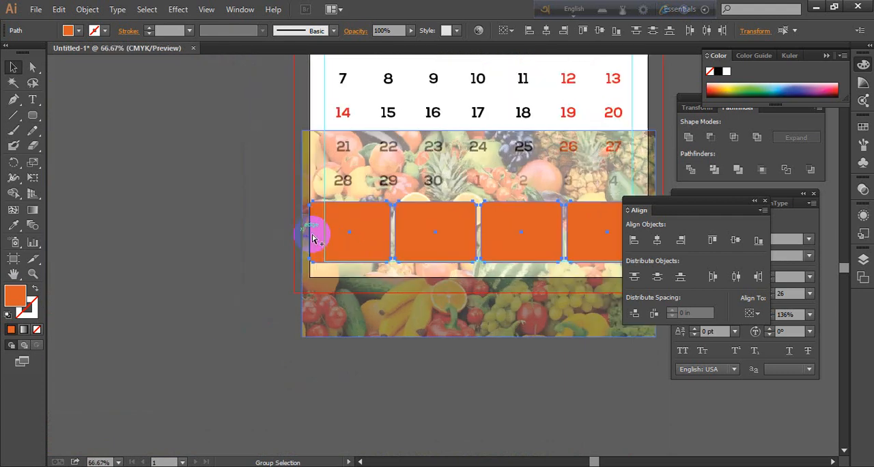
key("space")
left_click_drag(527, 312, 409, 303)
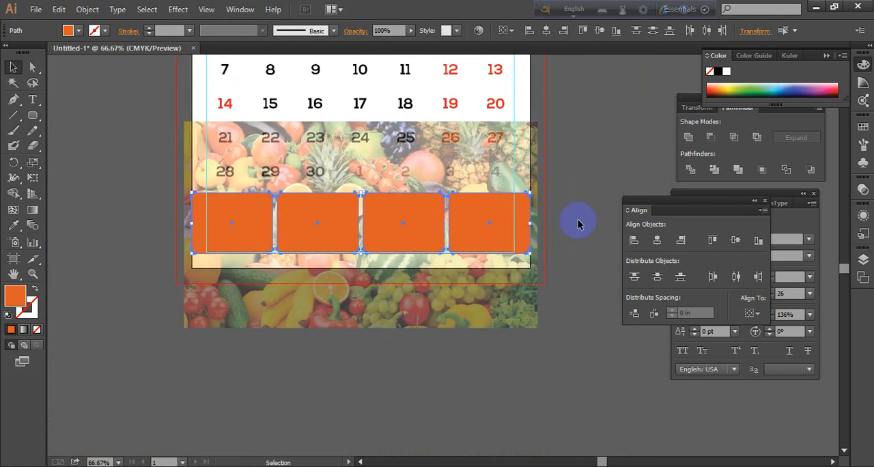
left_click(577, 224)
Restore the fruit image to full opacity and deselect it
left_click(372, 318)
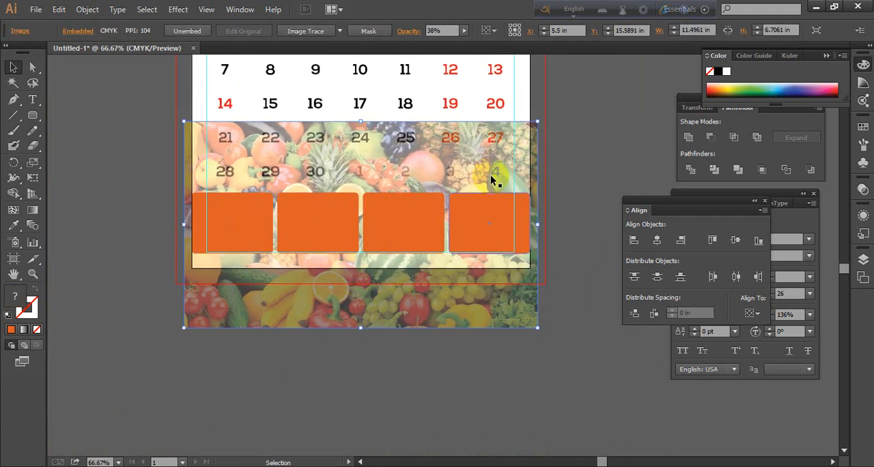
left_click(464, 30)
left_click_drag(444, 43, 556, 116)
left_click(555, 116)
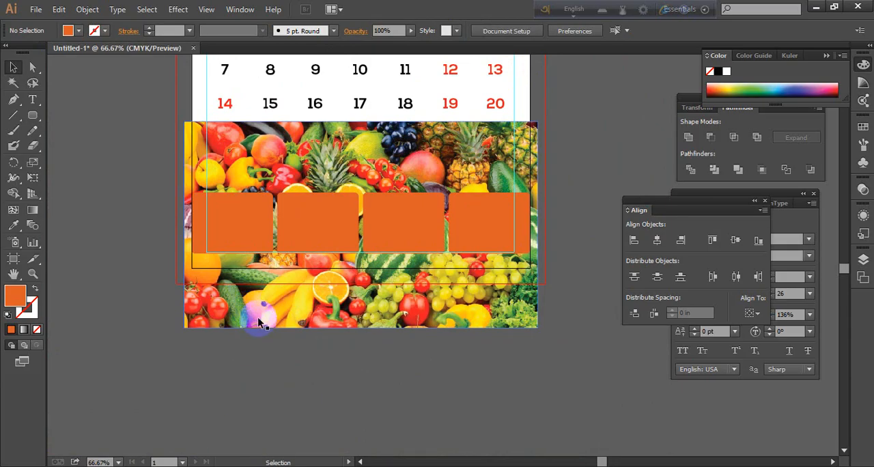
Combine the four orange rounded rectangles into one compound path and deselect it
left_click(234, 238)
left_click(332, 221, "shift")
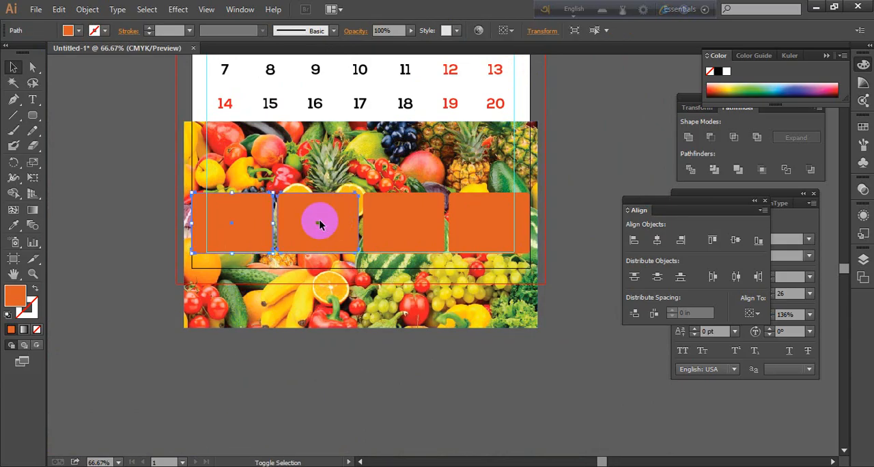
left_click(401, 222, "shift")
left_click(483, 218, "shift")
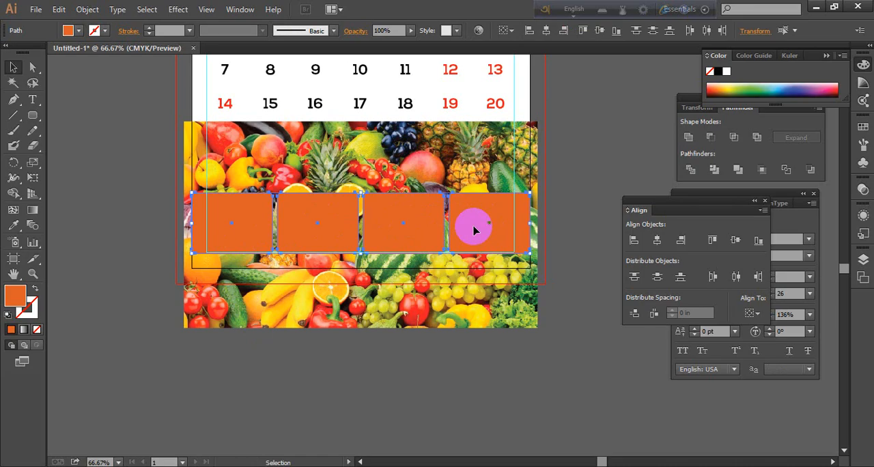
right_click(476, 230)
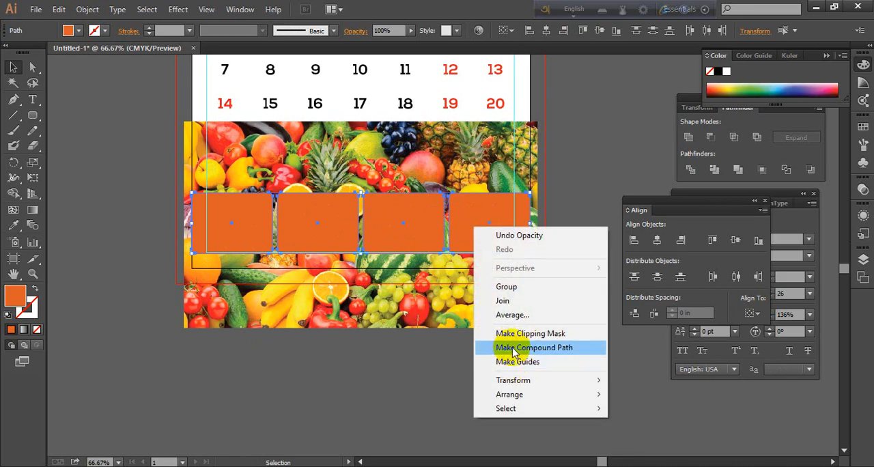
left_click(514, 348)
left_click(581, 202)
Clip the fruit image to the compound path of four rounded rectangles with a clipping mask, then deselect
left_click(423, 217)
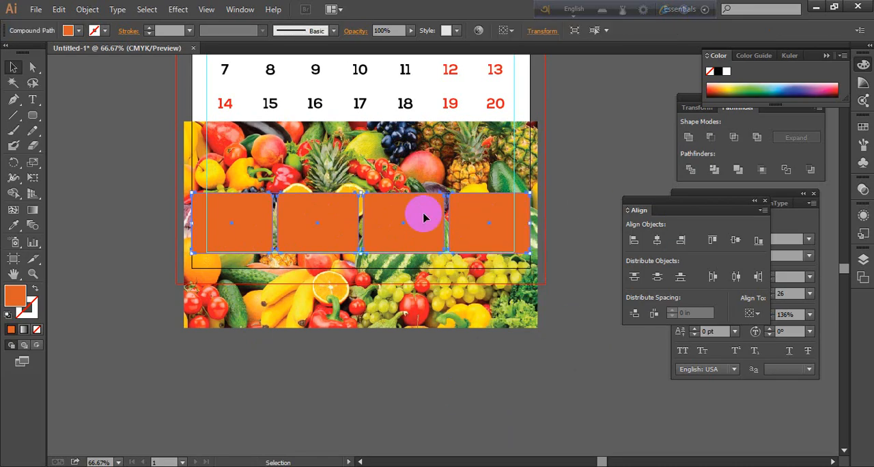
left_click(508, 313, "shift")
right_click(475, 248)
left_click(520, 321)
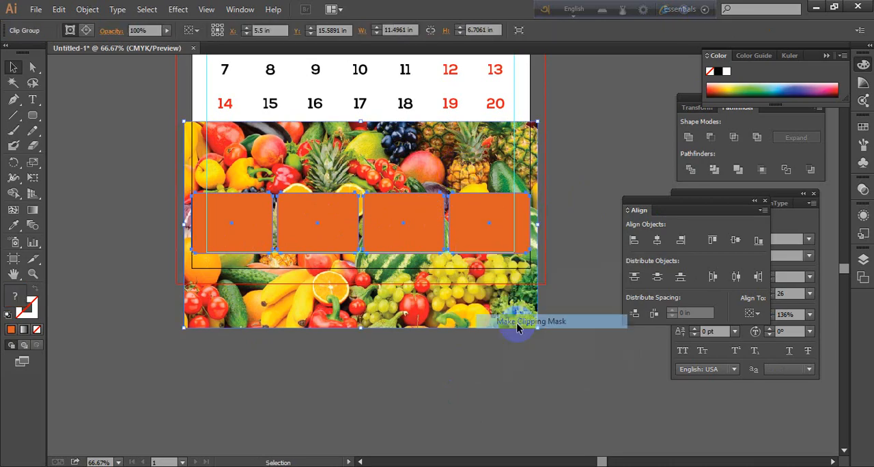
left_click(556, 346)
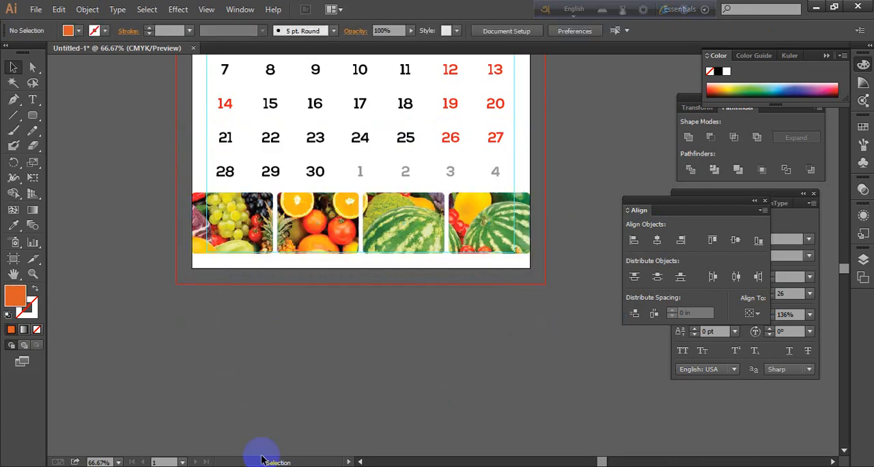
Draw an orange rectangle strip across the page between the fruit panels and the bottom page edge, then deselect
scroll(451, 261, "up", 1)
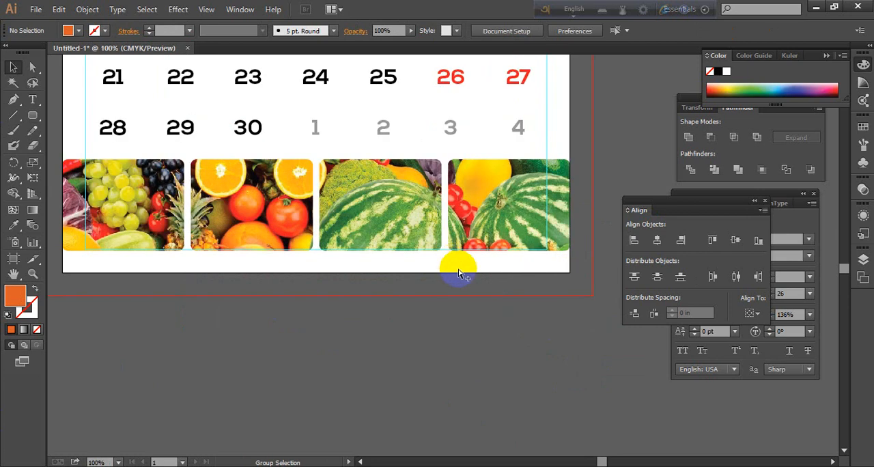
scroll(289, 274, "down", 1)
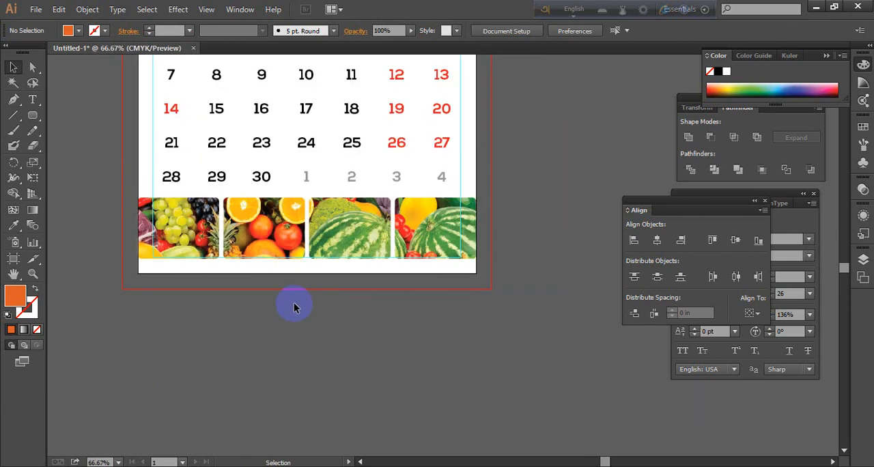
scroll(239, 330, "up", 1)
scroll(254, 302, "down", 1)
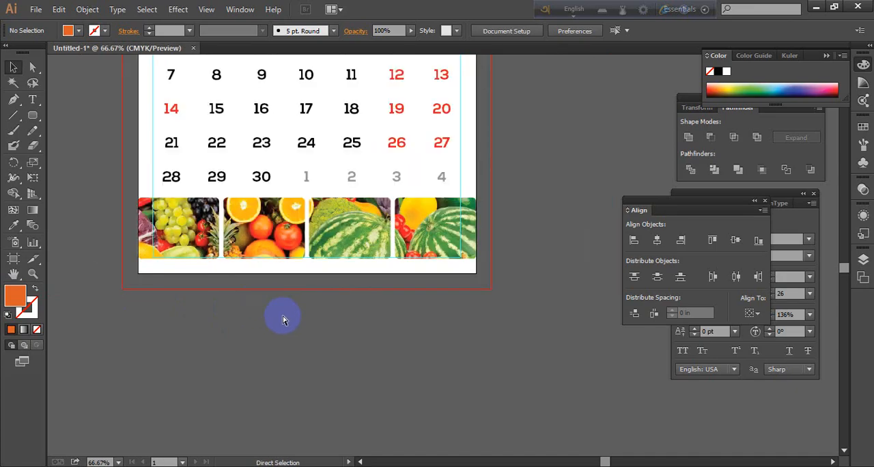
left_click_drag(31, 113, 86, 114)
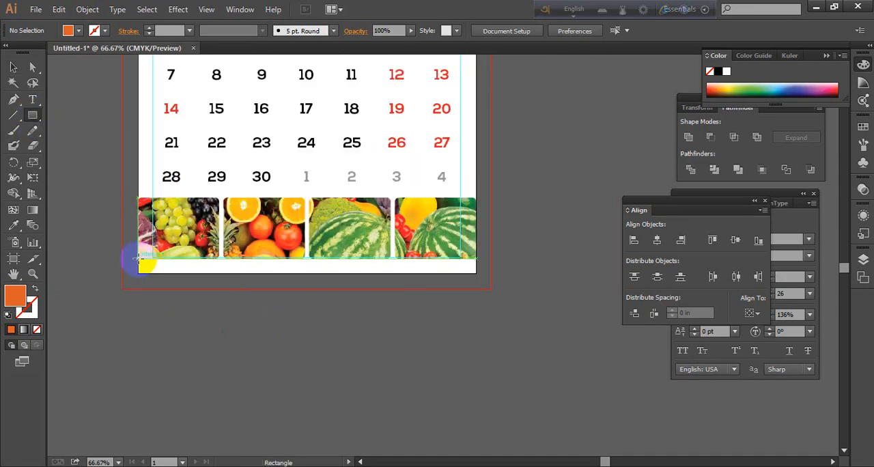
left_click_drag(138, 258, 474, 275)
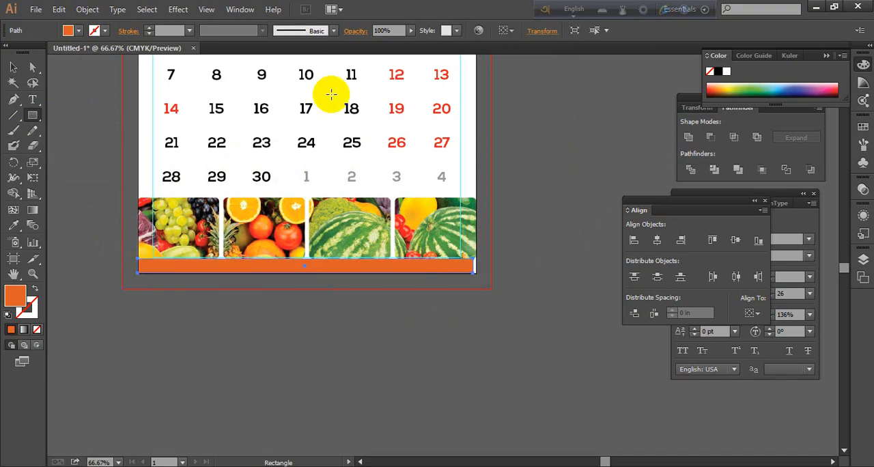
left_click(13, 66)
left_click(270, 365)
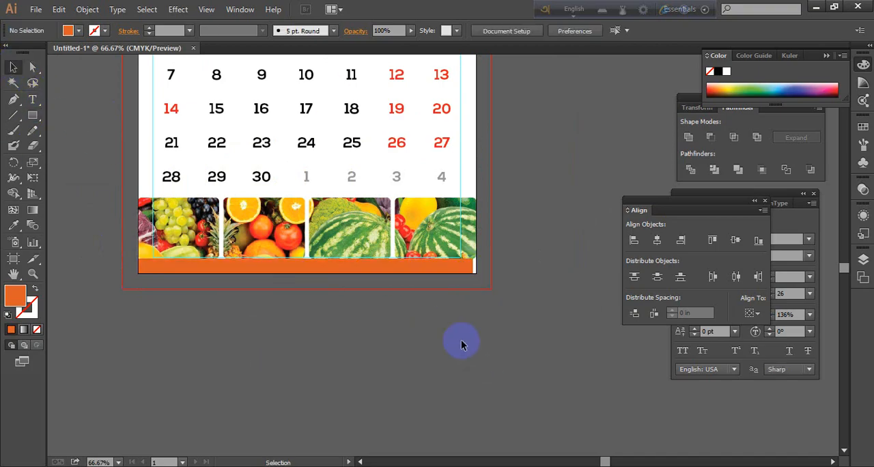
Stretch the orange bottom strip to the right page edge and deselect it
left_click(469, 271)
left_click_drag(474, 267, 476, 266)
left_click(504, 327)
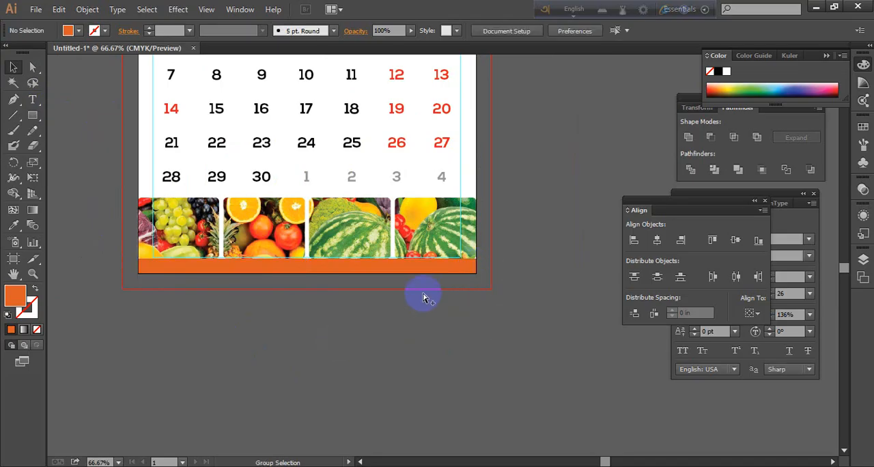
Recolour the bottom strip with the yellow sampled from the band under the header image, then deselect
scroll(423, 301, "down", 1)
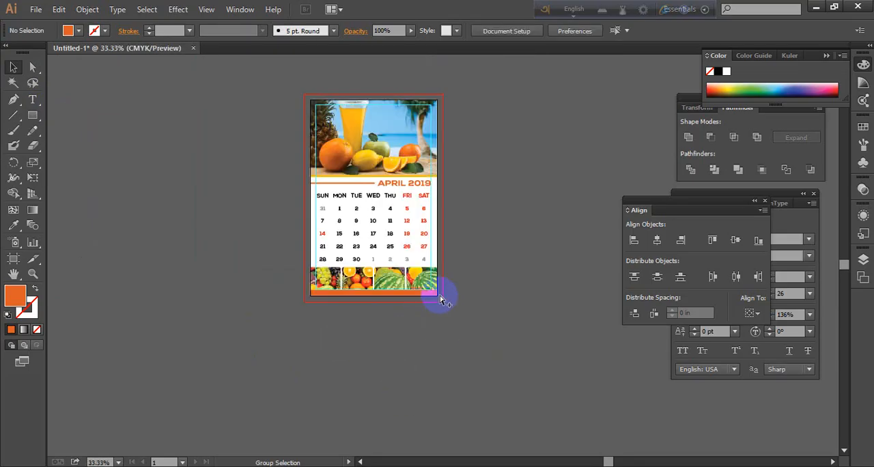
scroll(433, 320, "up", 3)
left_click_drag(427, 344, 553, 362)
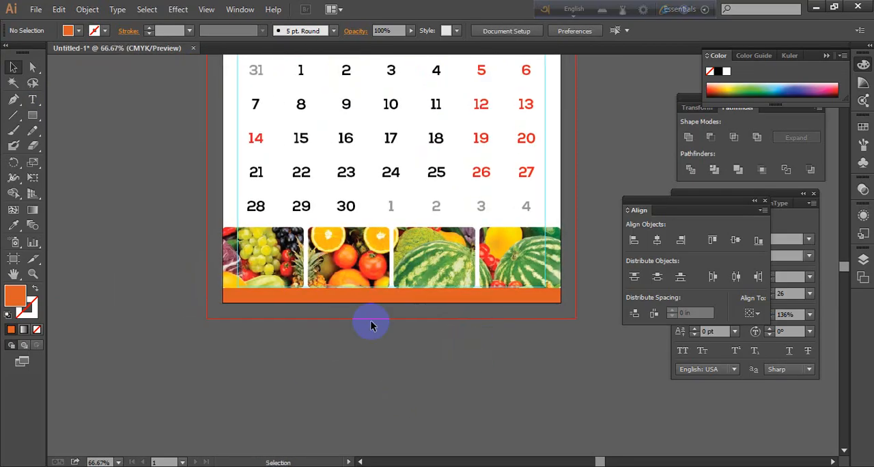
left_click_drag(508, 187, 503, 306)
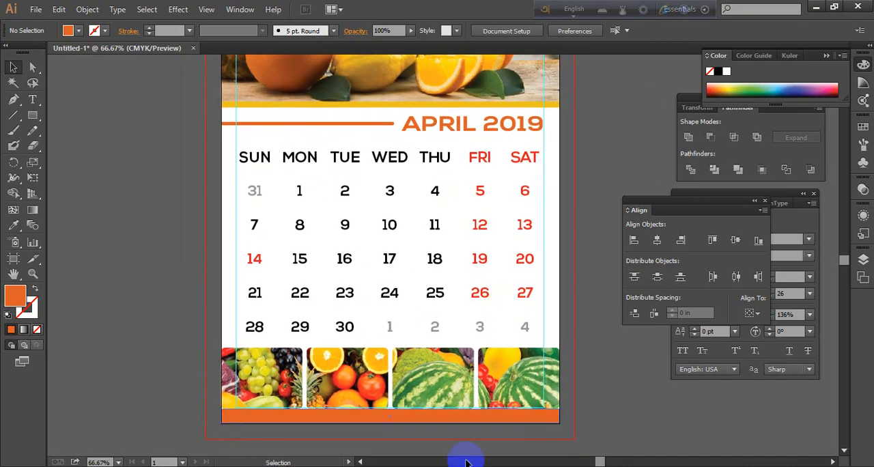
left_click(445, 416)
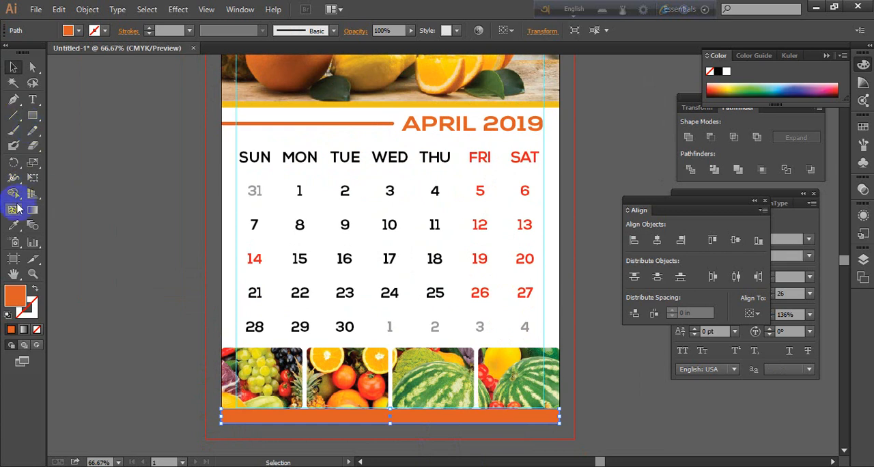
left_click(13, 224)
left_click(304, 109)
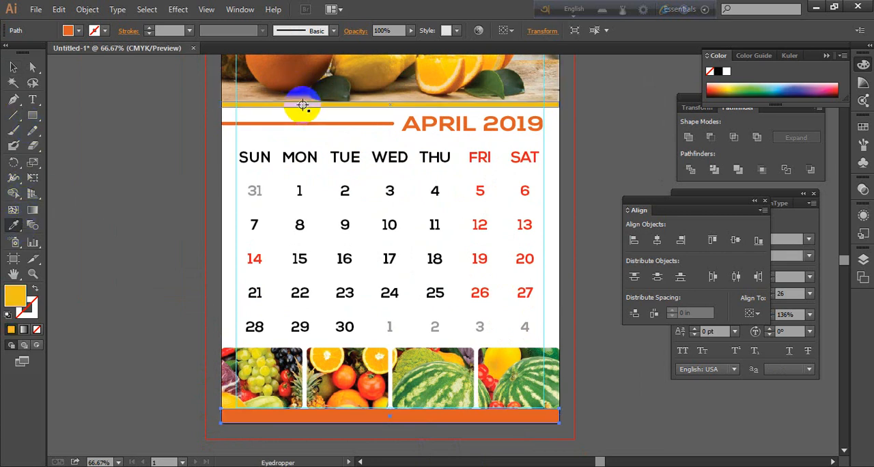
left_click(13, 67)
left_click(33, 67)
left_click(131, 135)
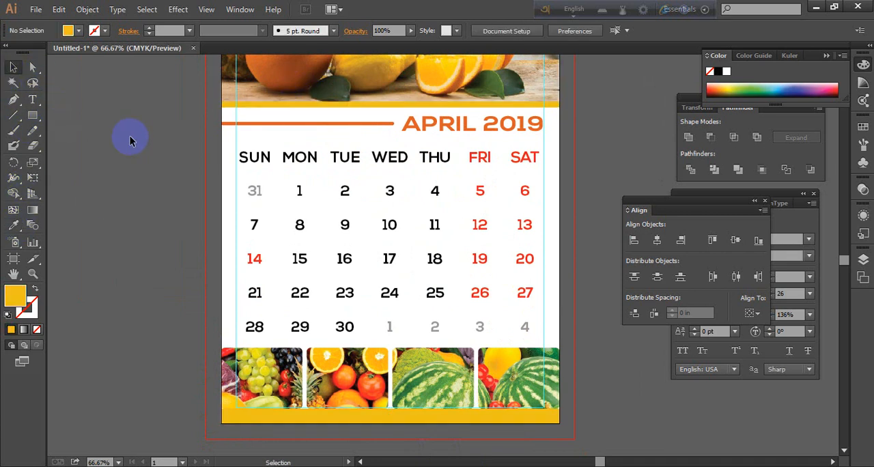
Examine the whole calendar layout from the header image through the date grid to the bottom fruit panels
scroll(521, 283, "down", 2, "alt")
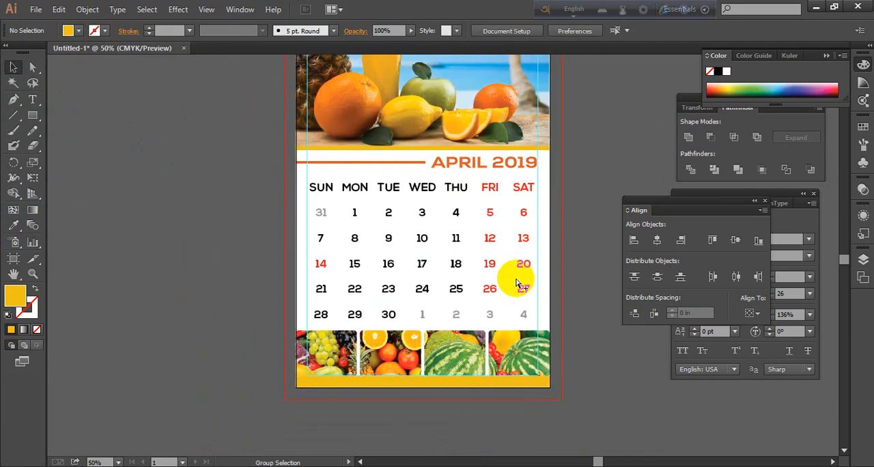
left_click_drag(577, 162, 554, 209)
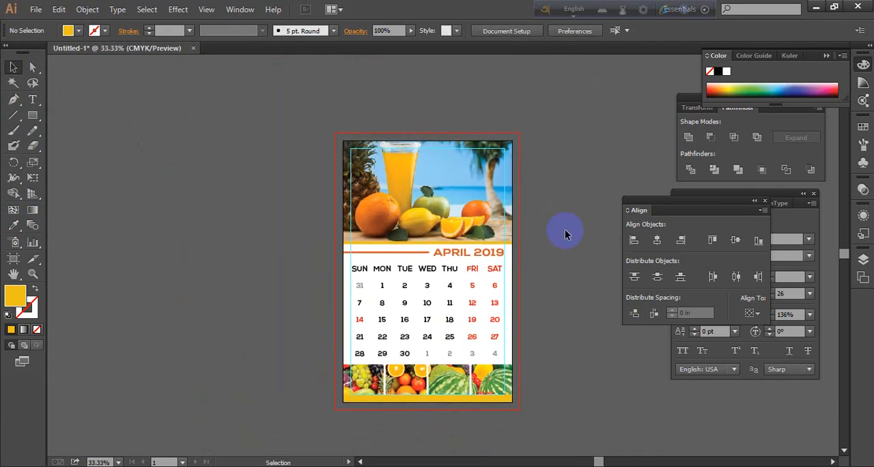
scroll(483, 243, "up", 1, "alt")
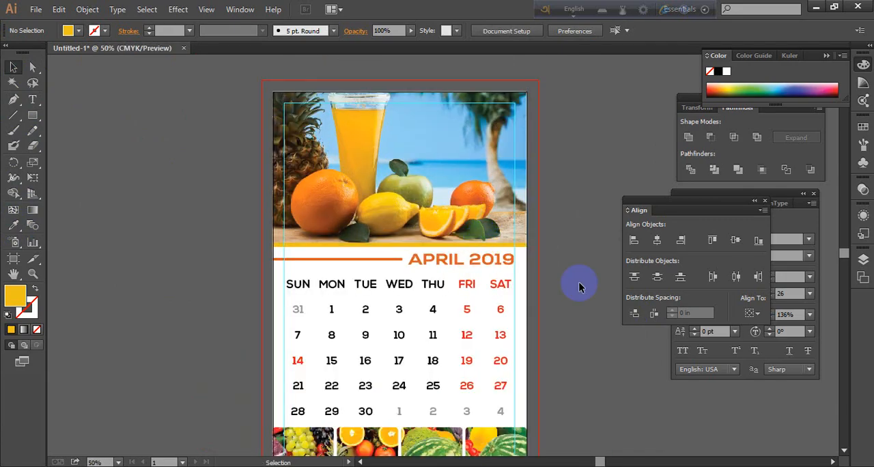
scroll(540, 256, "down", 1, "alt")
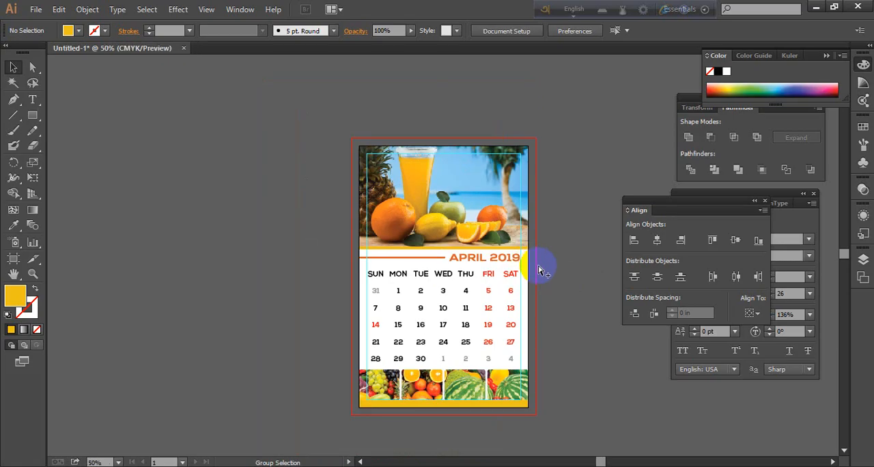
scroll(542, 264, "up", 1, "alt")
left_click_drag(556, 335, 571, 309)
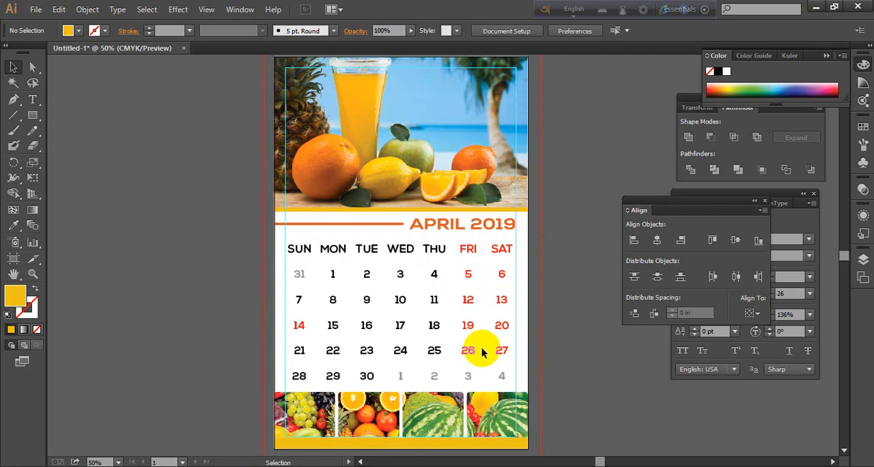
scroll(486, 359, "down", 1)
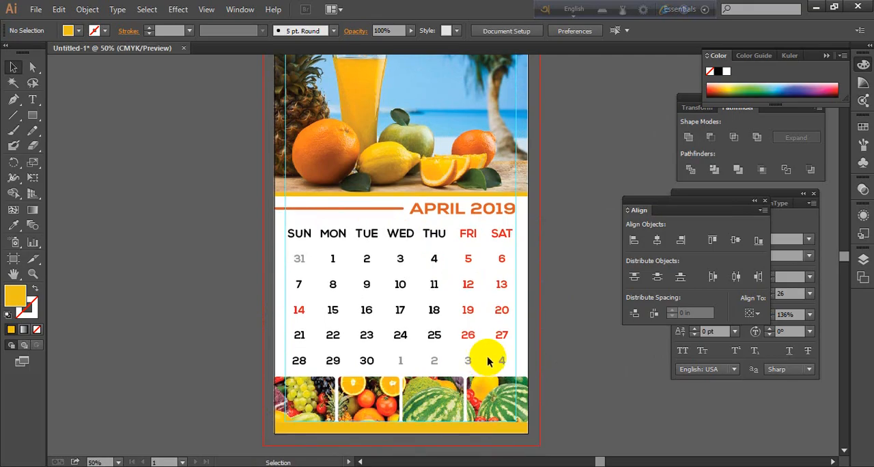
left_click(488, 362)
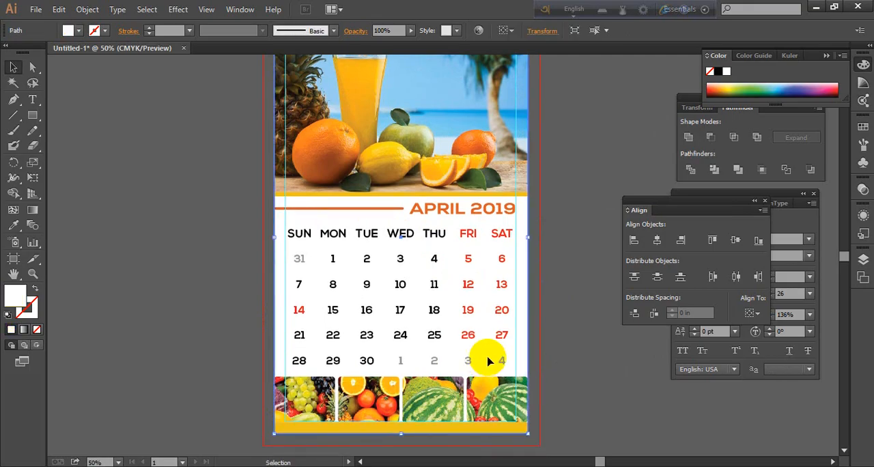
left_click(183, 123)
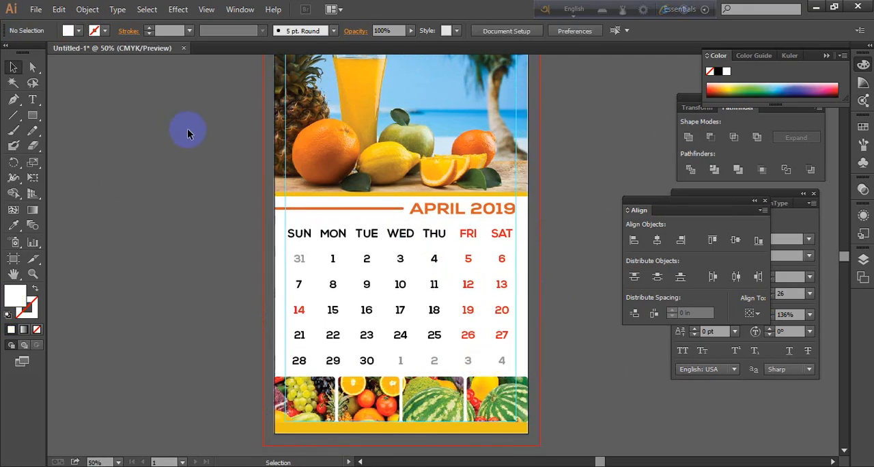
Switch to Chrome and open the preview of the Steemit watermelon-slices photo in the summer season fruits image results
left_click(260, 466)
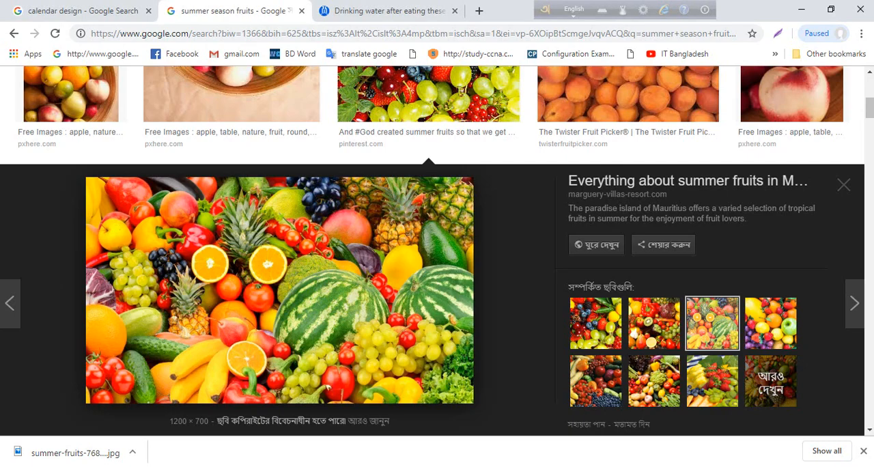
scroll(673, 403, "down", 10)
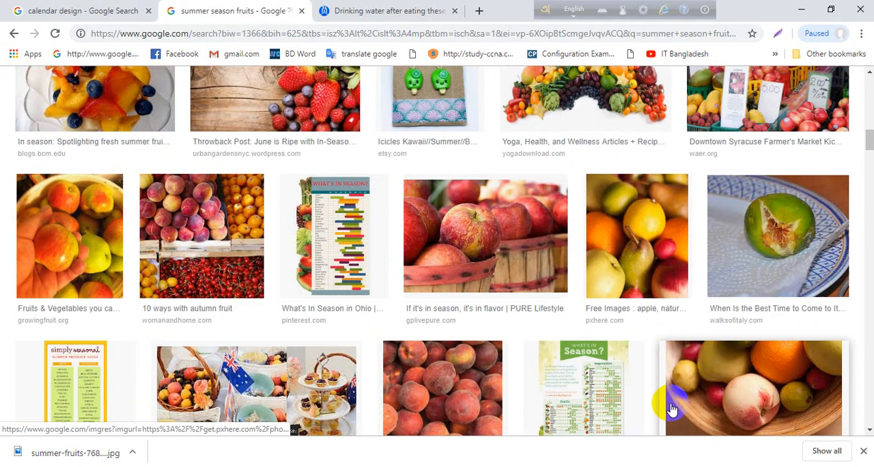
scroll(671, 408, "down", 4)
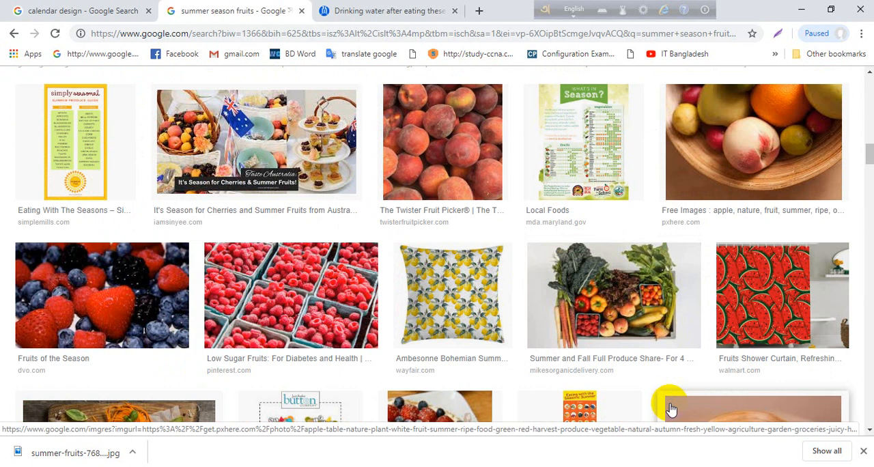
scroll(671, 408, "down", 3)
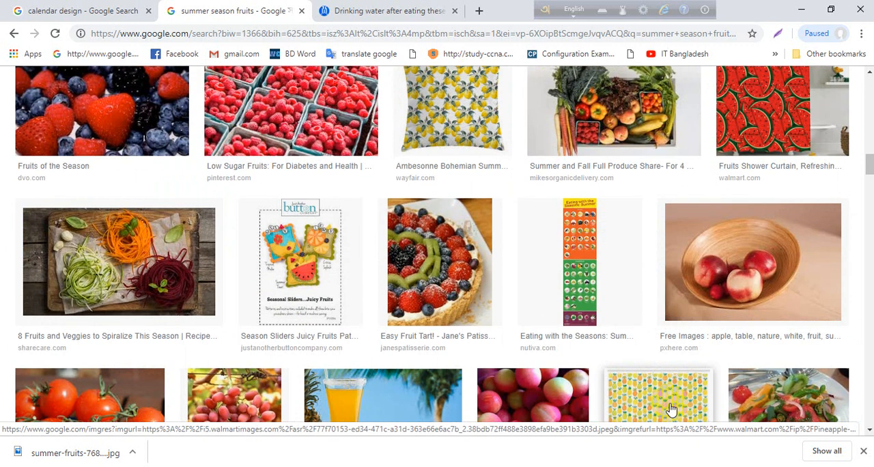
scroll(671, 408, "down", 4)
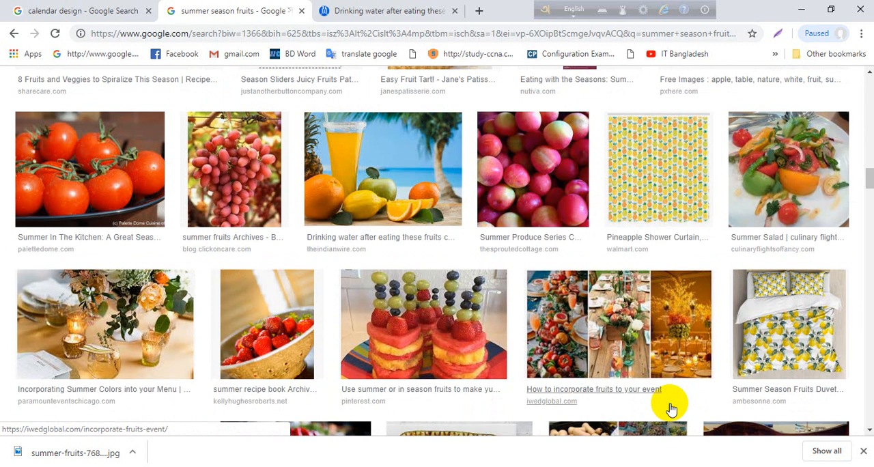
scroll(671, 409, "down", 7)
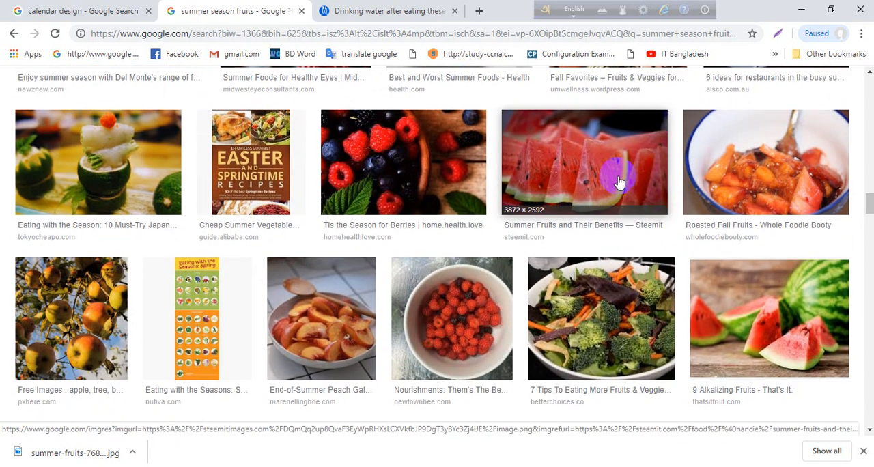
left_click(628, 202)
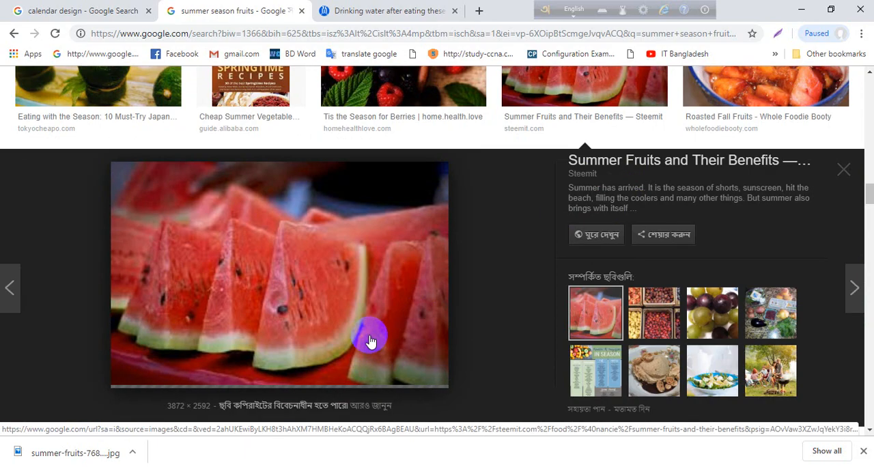
Open the source page of the watermelon-slices photo and close the old page about drinking water after eating fruits
scroll(371, 342, "down", 5)
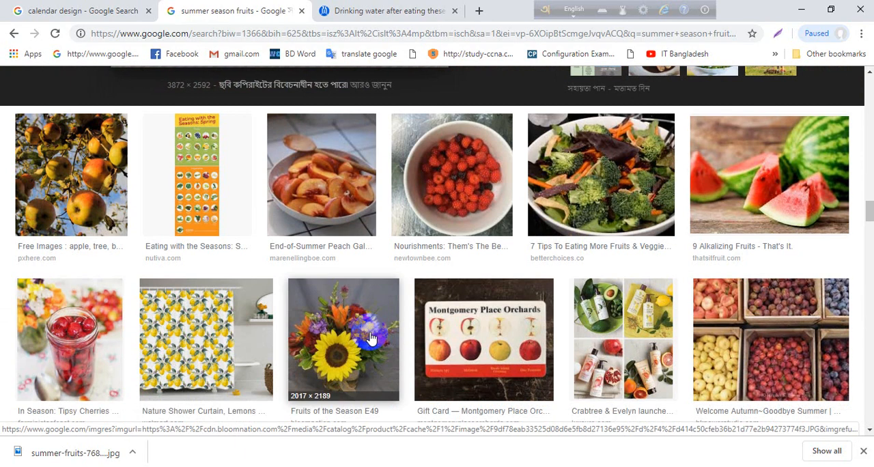
scroll(371, 338, "up", 3)
scroll(369, 335, "up", 1)
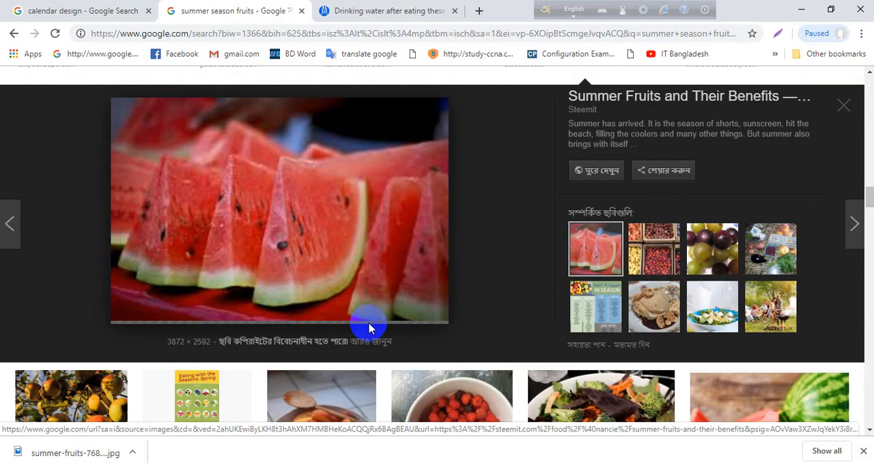
scroll(289, 357, "up", 1)
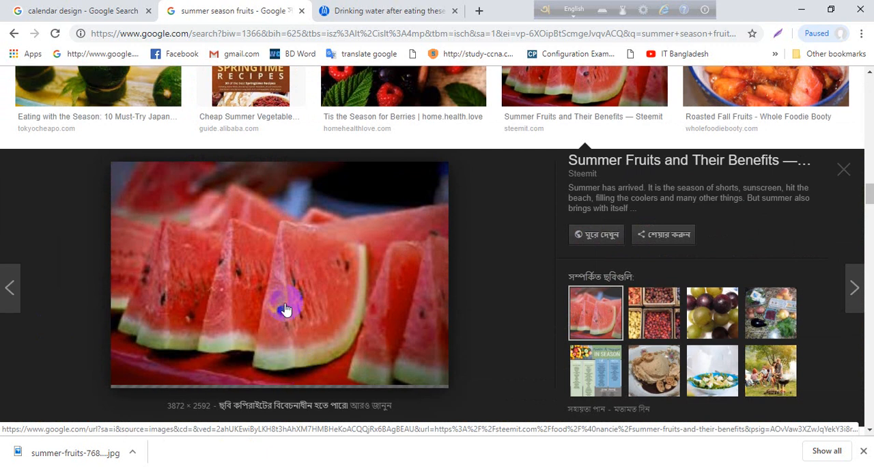
left_click(456, 12)
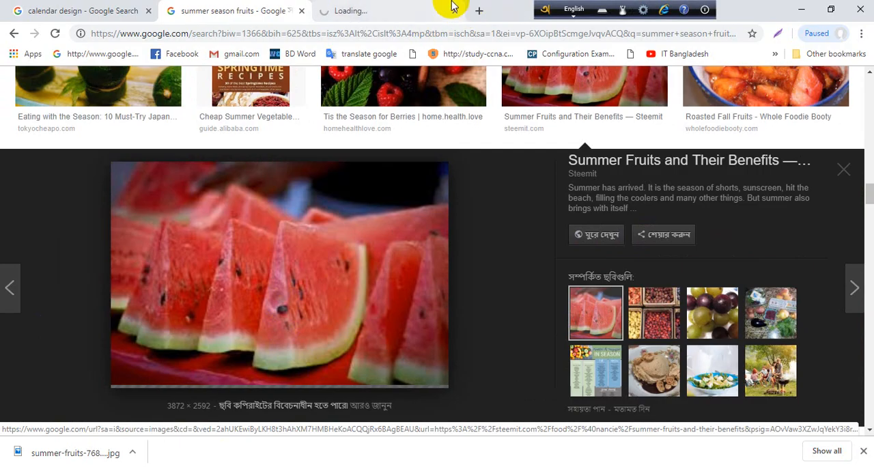
left_click(380, 12)
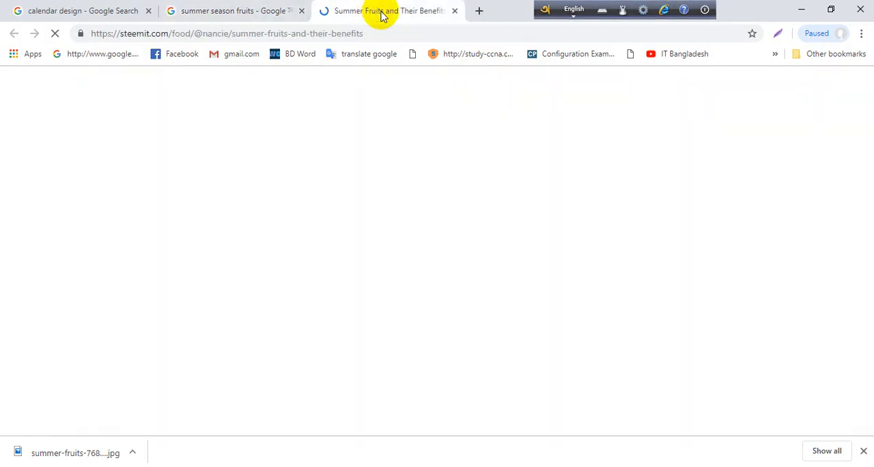
Copy the watermelon-slices photo from the Summer Fruits and Their Benefits article
scroll(440, 328, "down", 3)
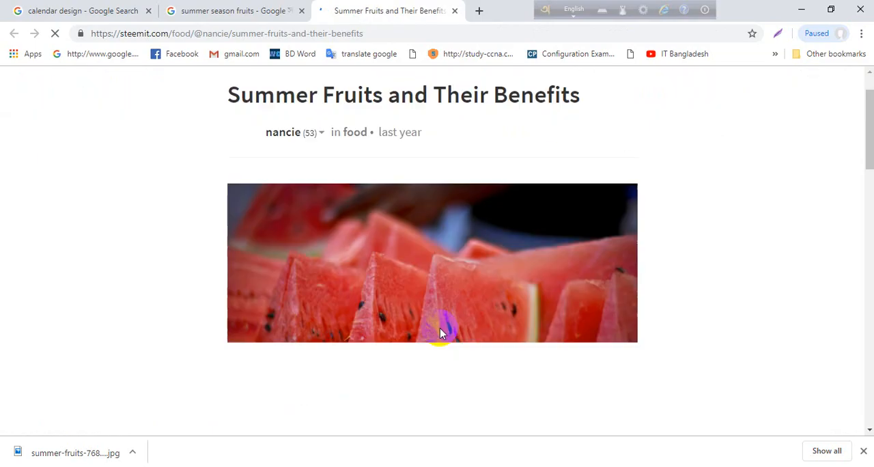
scroll(454, 310, "up", 1)
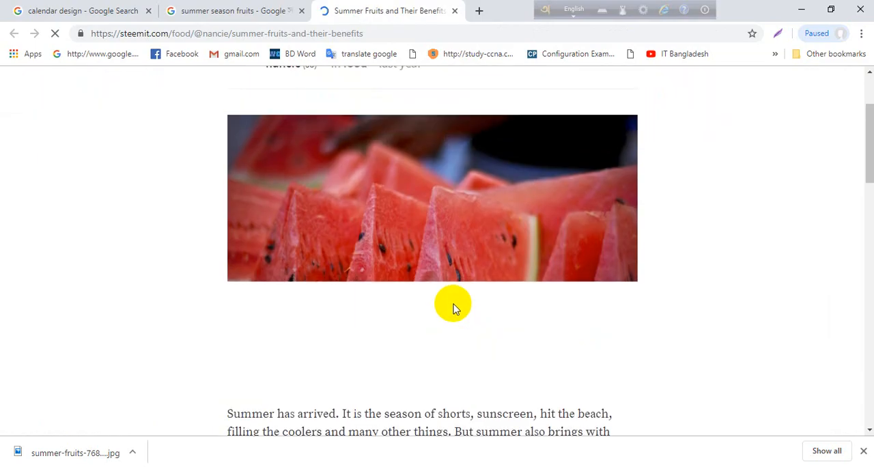
left_click(236, 10)
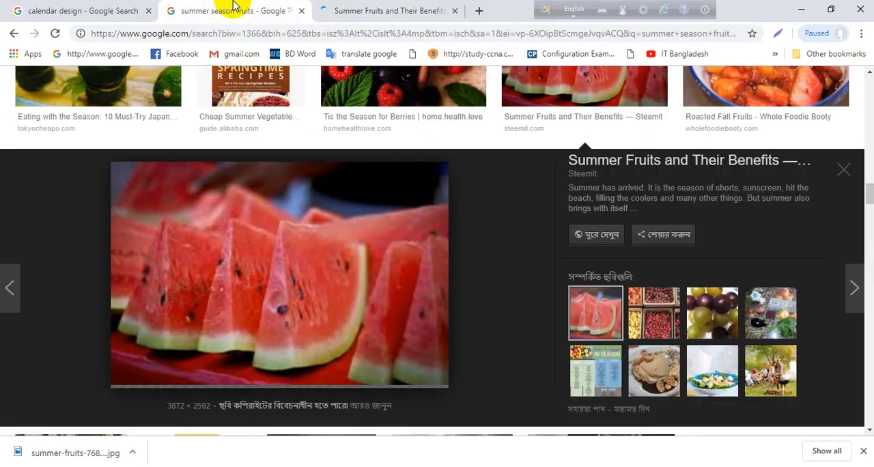
left_click(410, 9)
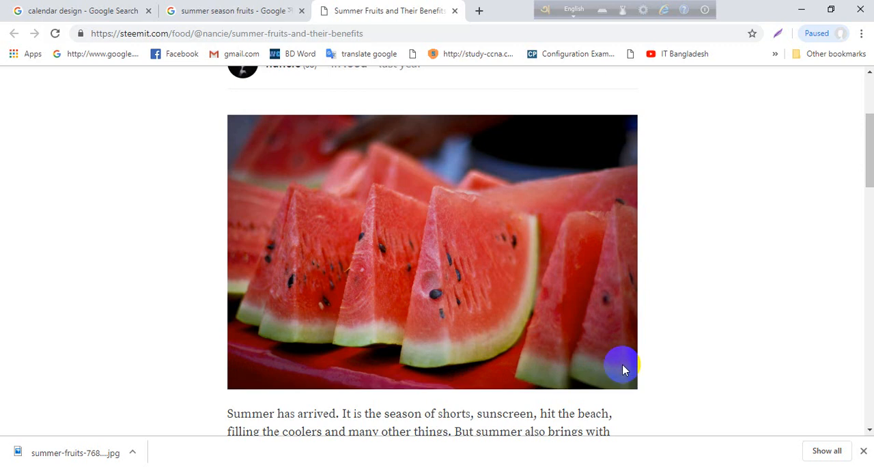
right_click(445, 230)
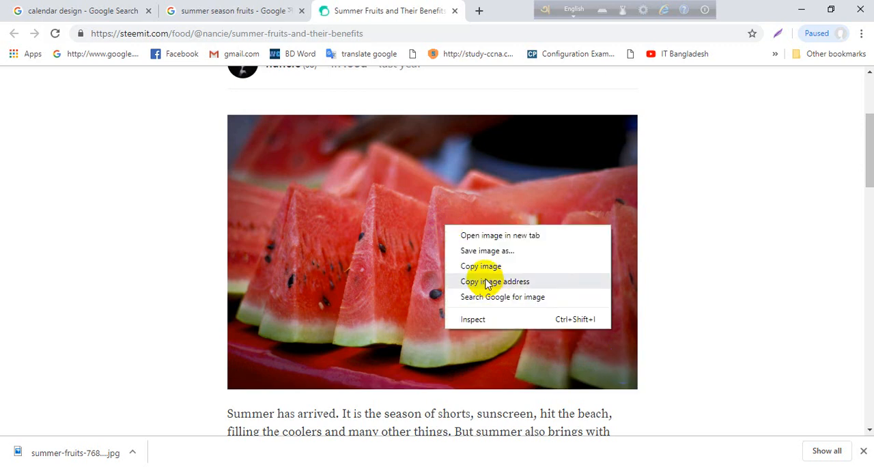
left_click(488, 265)
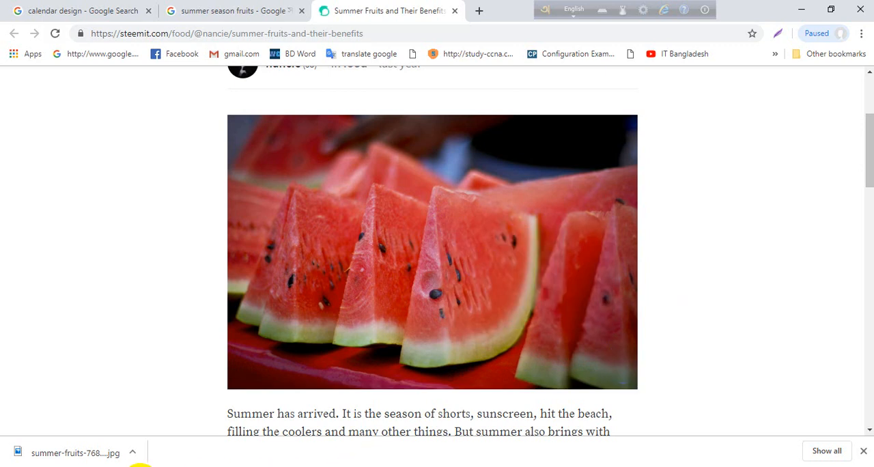
Switch to Illustrator and paste the copied watermelon photo into the calendar document
left_click(102, 466)
scroll(566, 219, "up", 3)
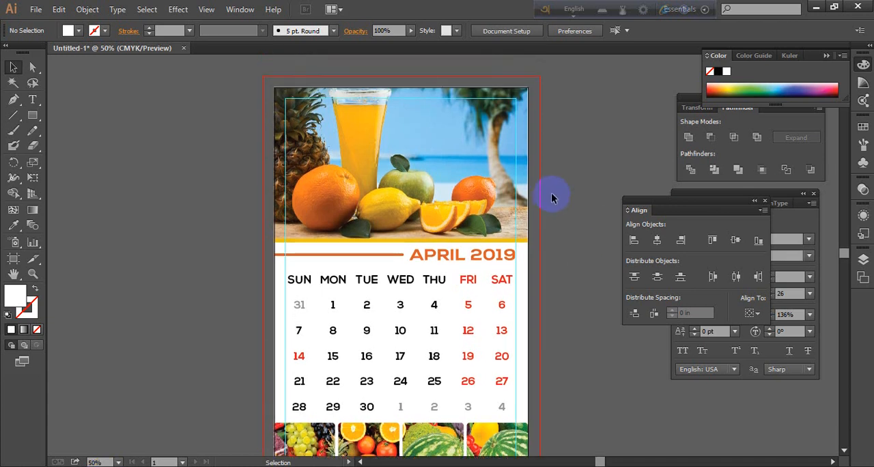
scroll(551, 198, "down", 3)
scroll(554, 193, "up", 2)
scroll(566, 233, "up", 1)
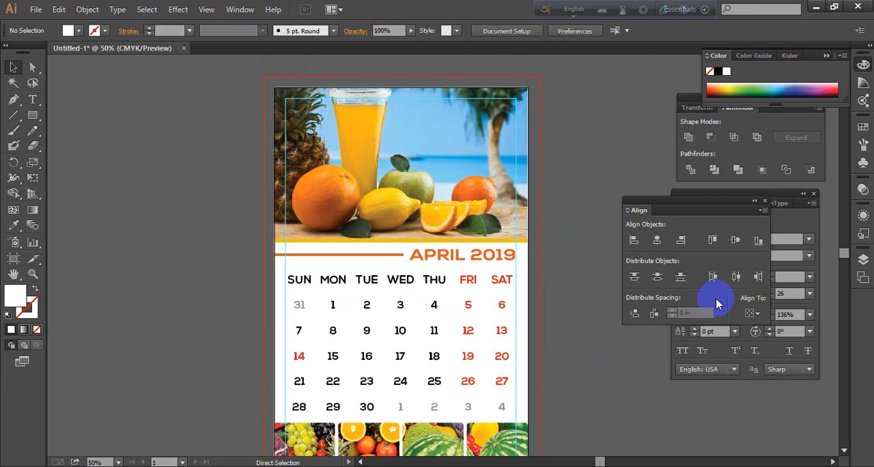
key("ctrl+v")
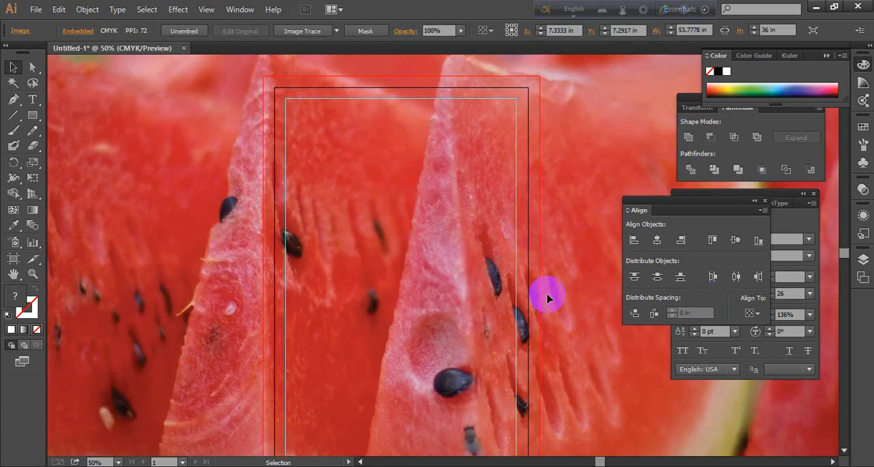
Scale the watermelon photo down proportionally about its centre to about 32.14 by 21.51 in, still extending beyond the page
scroll(546, 297, "down", 4)
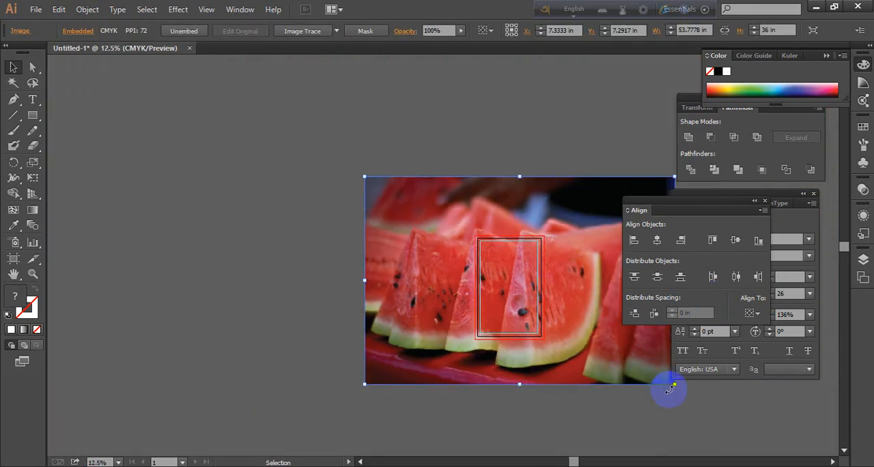
left_click_drag(673, 388, 614, 344)
left_click_drag(570, 261, 520, 280)
scroll(524, 255, "up", 2)
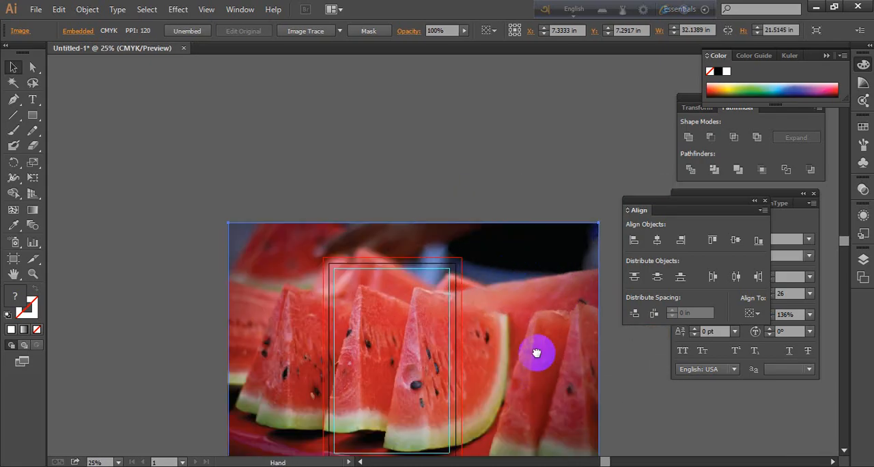
scroll(540, 328, "down", 1)
scroll(517, 295, "up", 1)
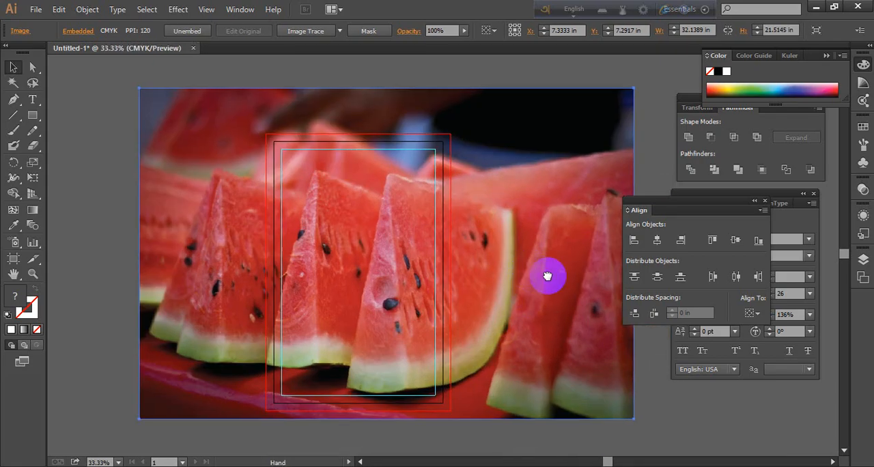
left_click_drag(550, 275, 553, 264)
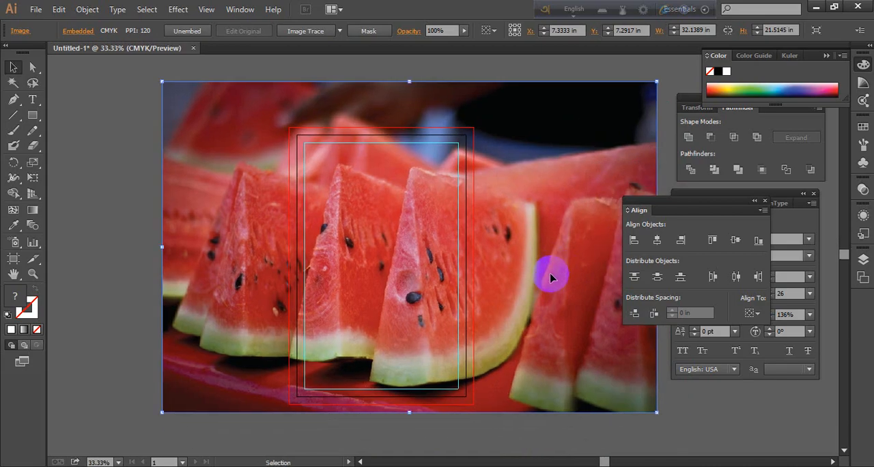
Send the watermelon photo to the back behind the calendar artwork and deselect it
right_click(551, 268)
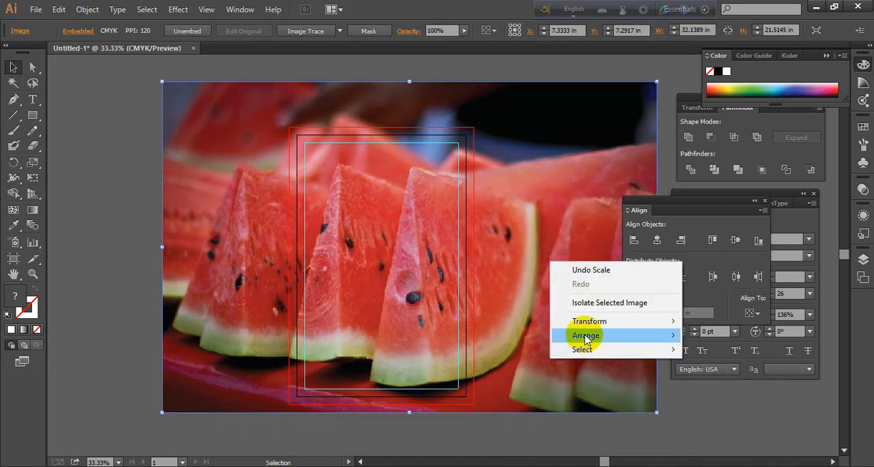
mouse_move(585, 335)
left_click(729, 379)
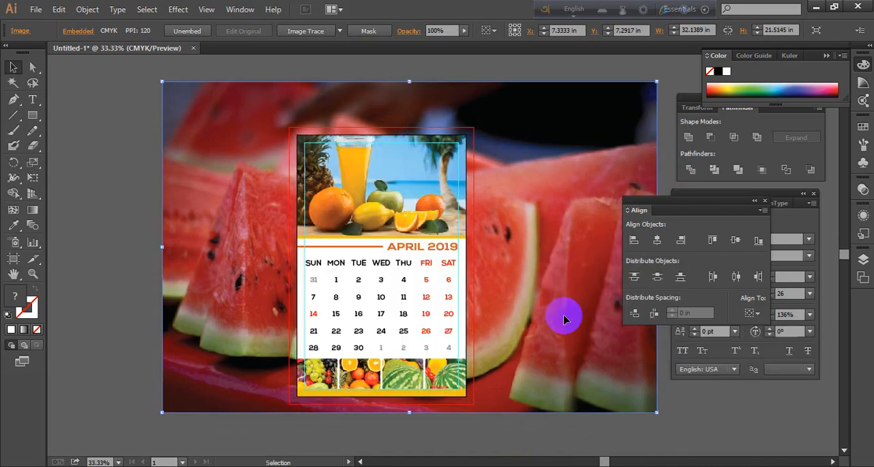
left_click(58, 242)
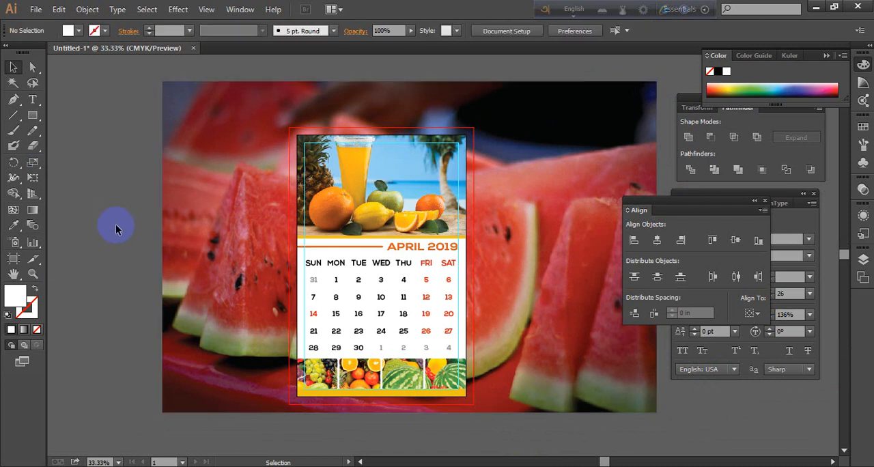
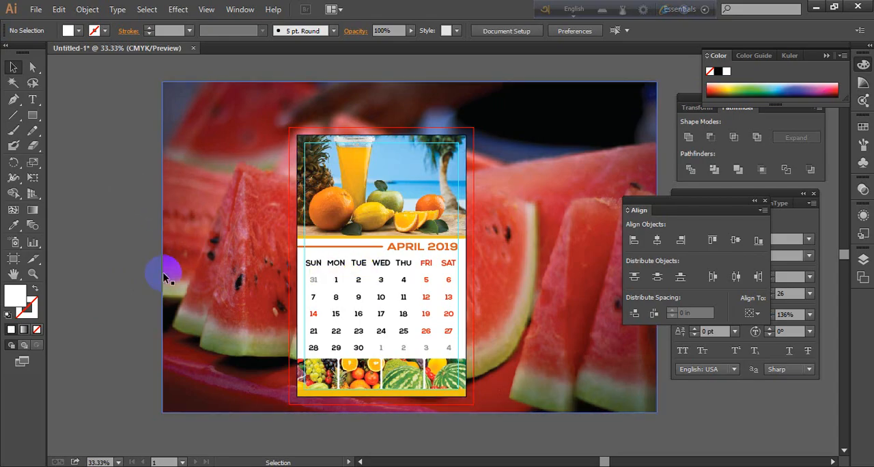
Try to clip the watermelon photo to the white page-sized rectangle with a clipping mask
left_click(326, 263)
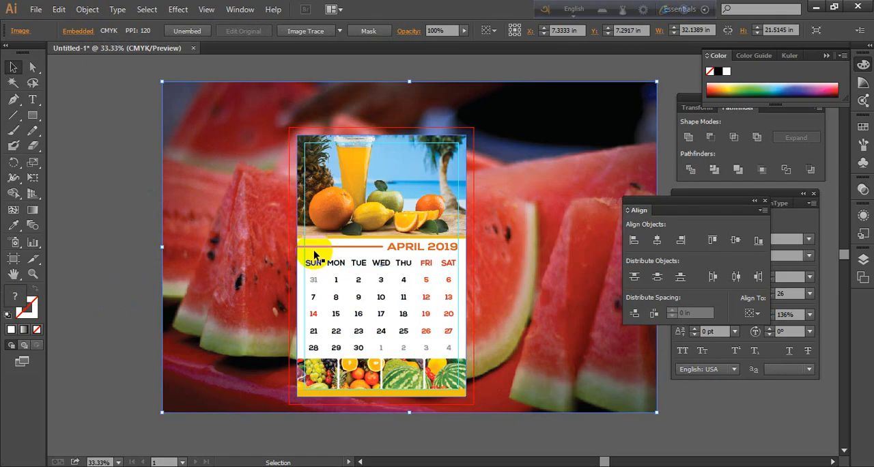
left_click(314, 254)
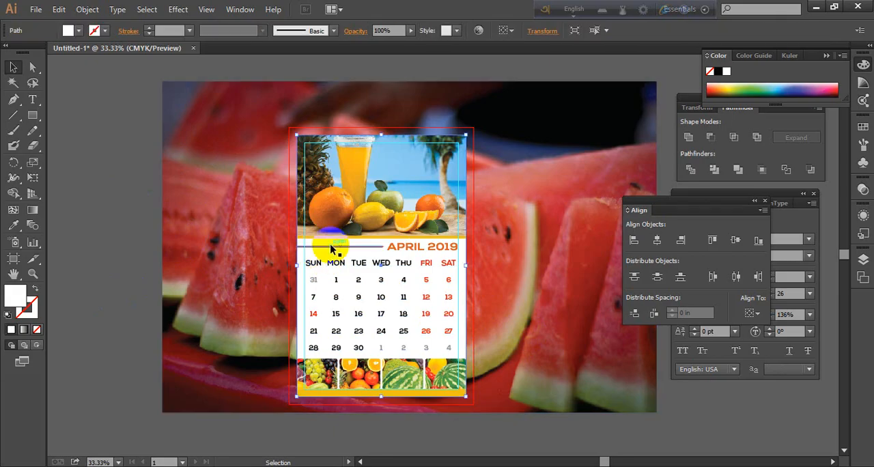
left_click(577, 284, "shift")
right_click(578, 280)
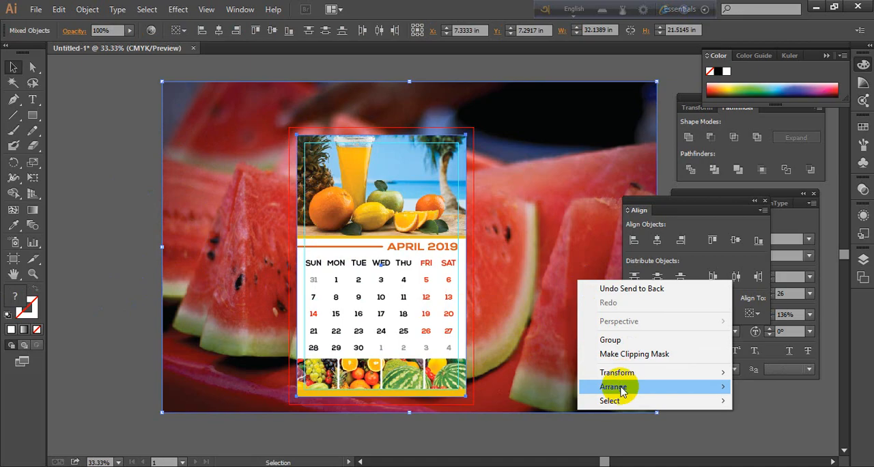
left_click(623, 355)
left_click(558, 328)
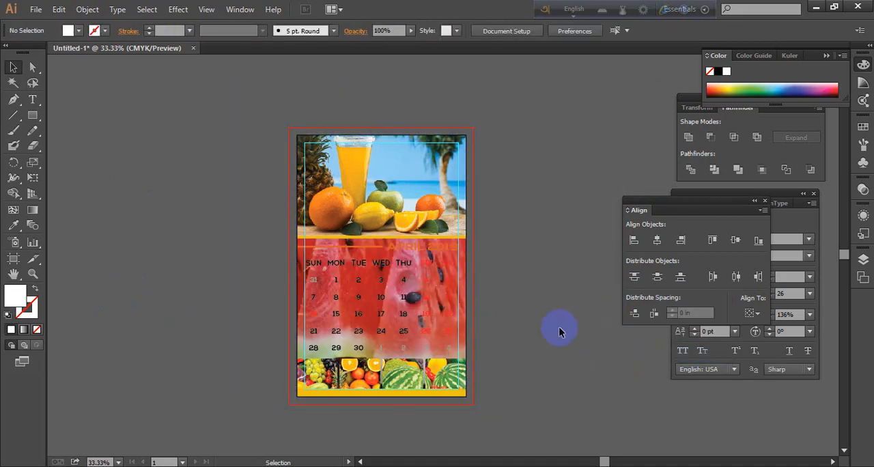
scroll(483, 313, "up", 3)
scroll(481, 312, "down", 1)
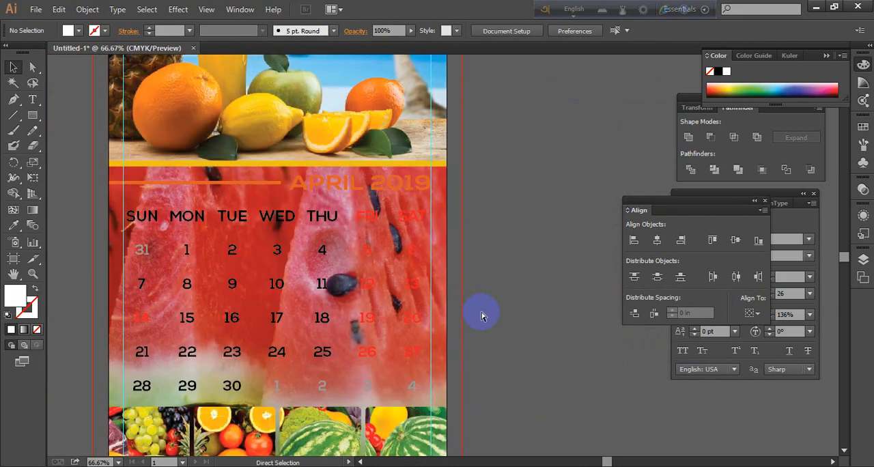
Undo the watermelon photo's clipping mask and deselect the artwork
key("ctrl+z")
scroll(577, 296, "down", 2)
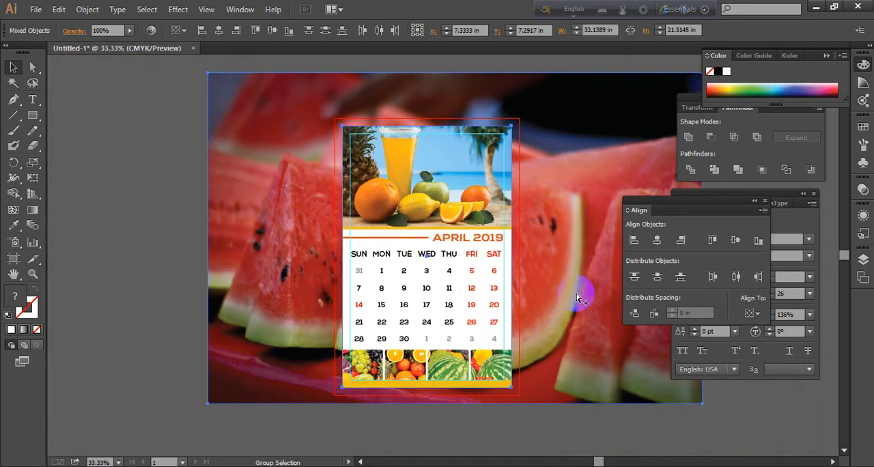
left_click(155, 322)
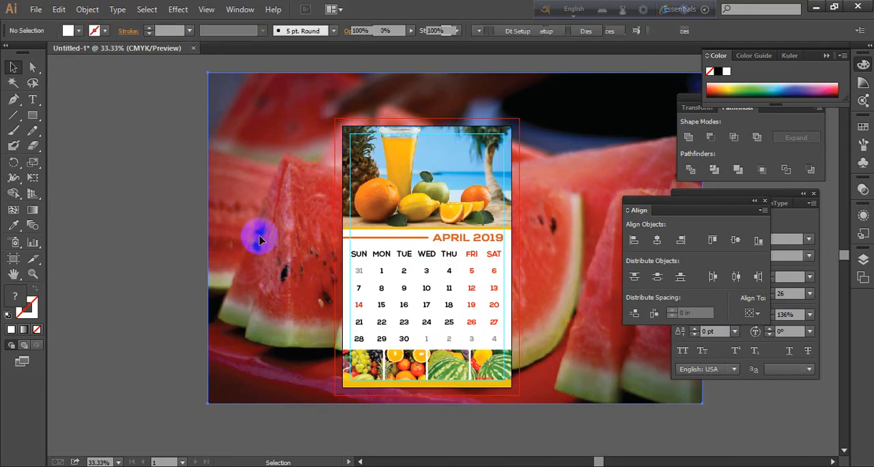
Send the full watermelon photo to the back of the stacking order and deselect it
right_click(259, 239)
mouse_move(300, 312)
left_click(443, 352)
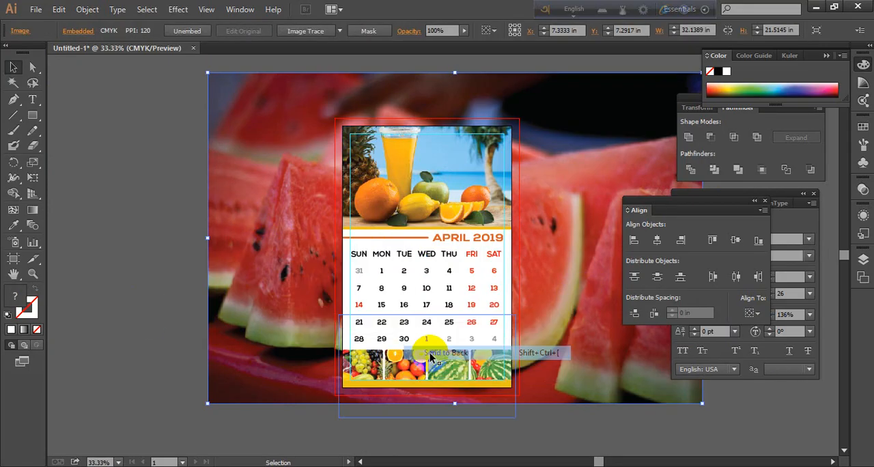
left_click(166, 258)
Select the watermelon photo together with the white page rectangle and make a clipping mask from them again
left_click(261, 271)
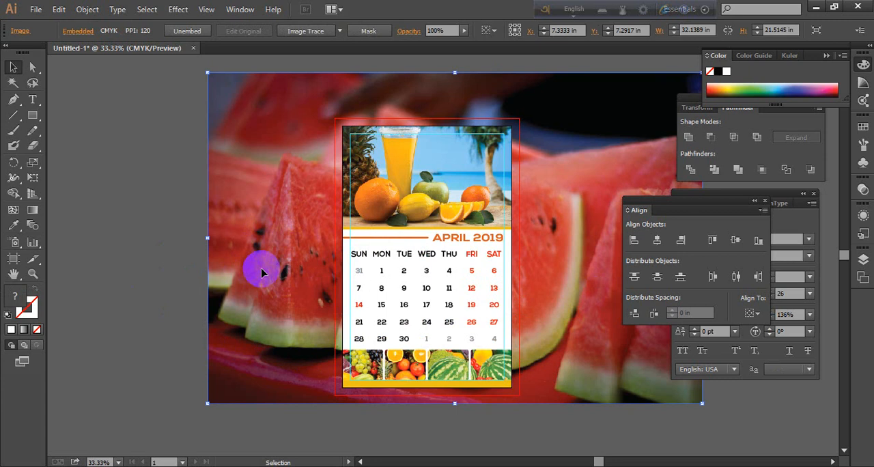
left_click(348, 254)
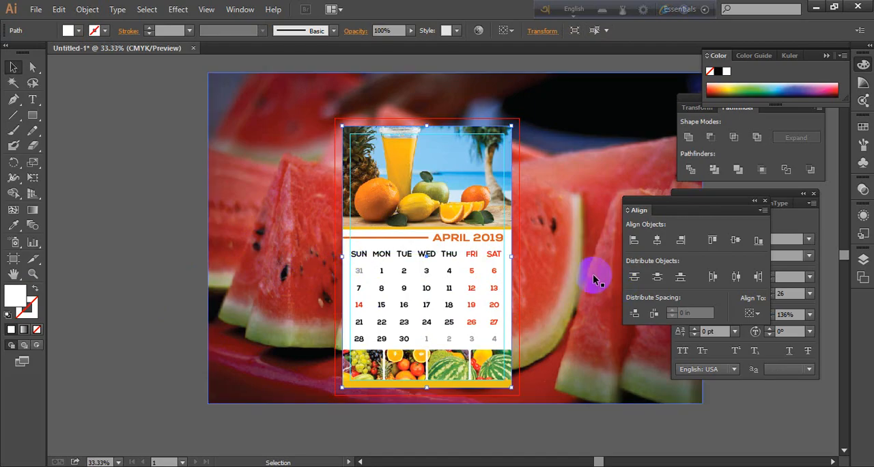
left_click(578, 223, "shift")
right_click(580, 222)
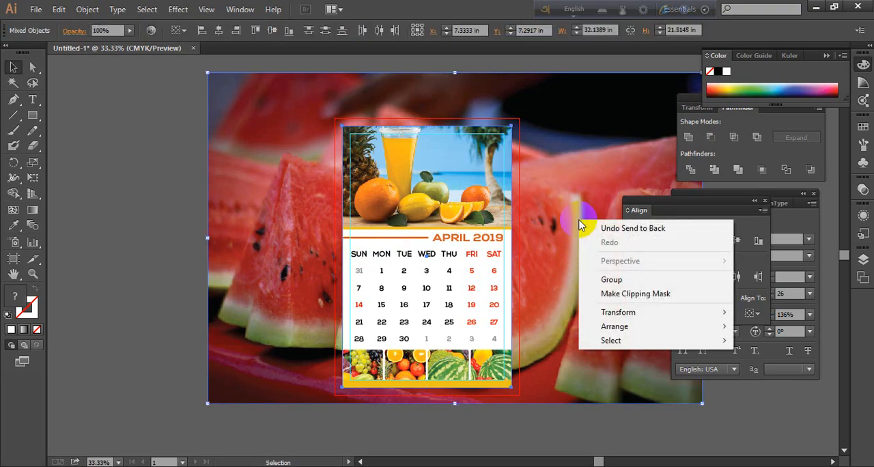
left_click(624, 298)
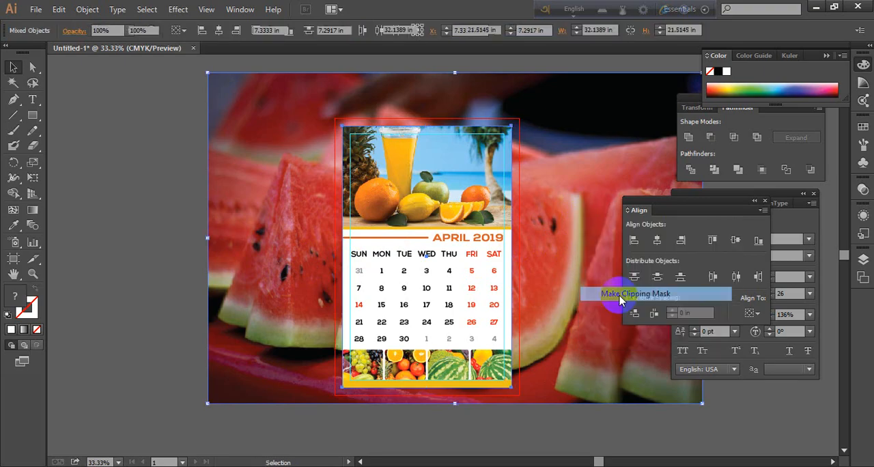
left_click(294, 374)
scroll(446, 302, "up", 3)
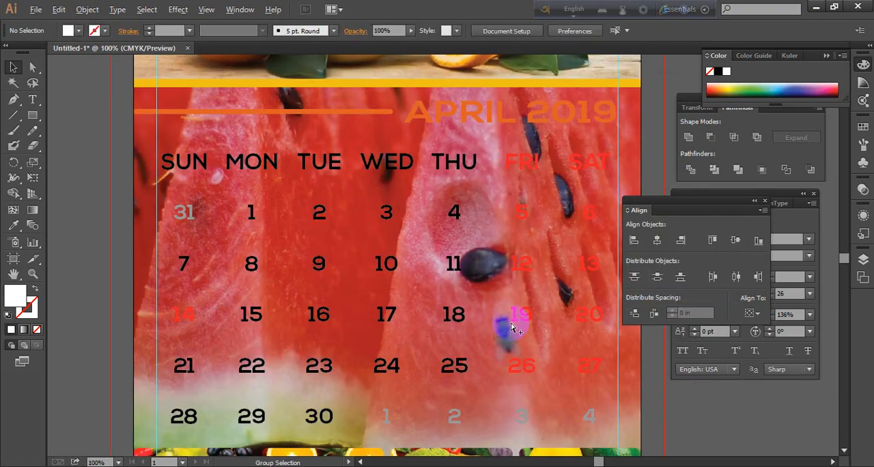
Lower the opacity of the clipped watermelon photo to 36% and deselect it
left_click(627, 360)
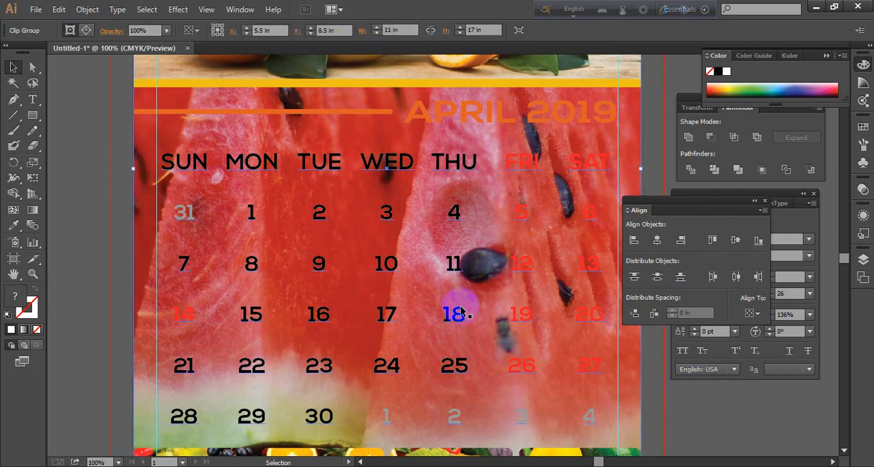
left_click(167, 30)
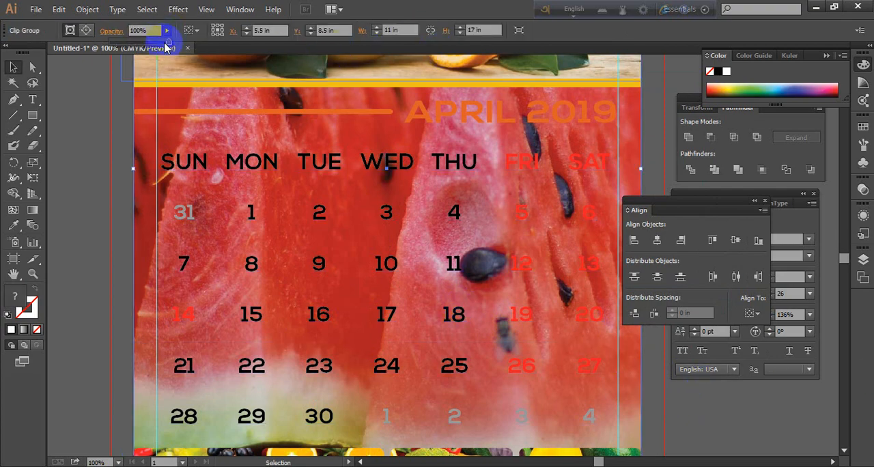
left_click_drag(143, 47, 134, 44)
left_click(84, 175)
scroll(259, 258, "down", 2)
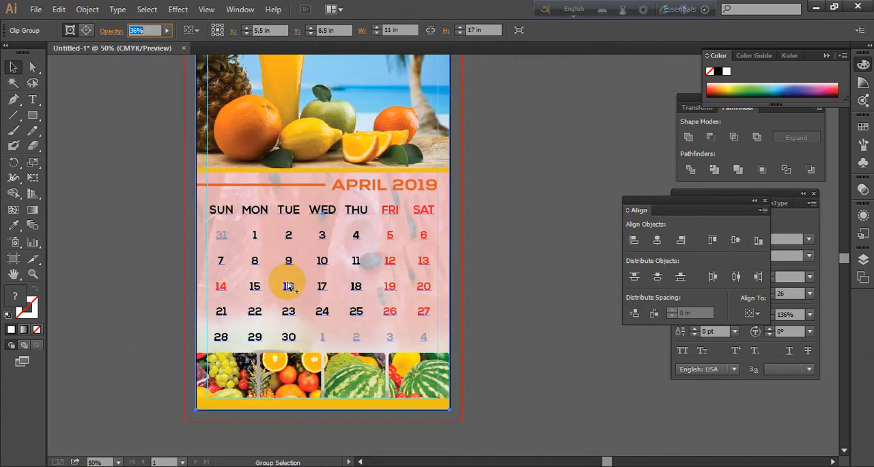
left_click(512, 292)
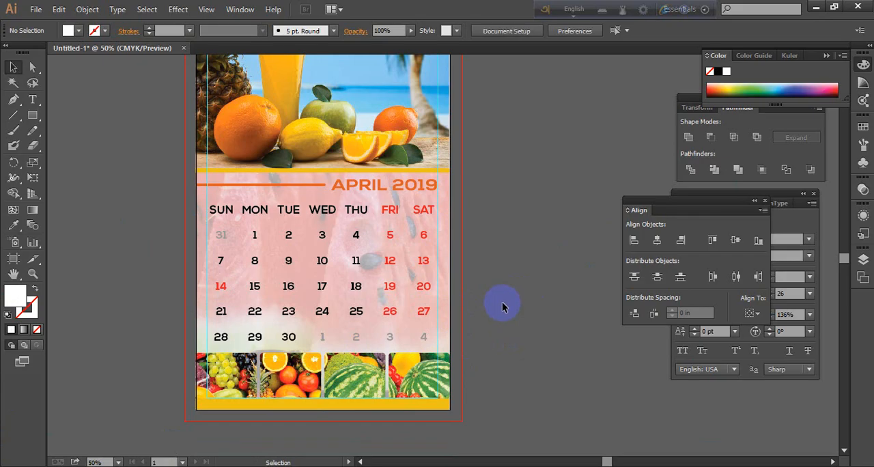
Undo the opacity change and the clipping mask on the watermelon photo
key("ctrl+z")
key("ctrl+z")
key("ctrl+z")
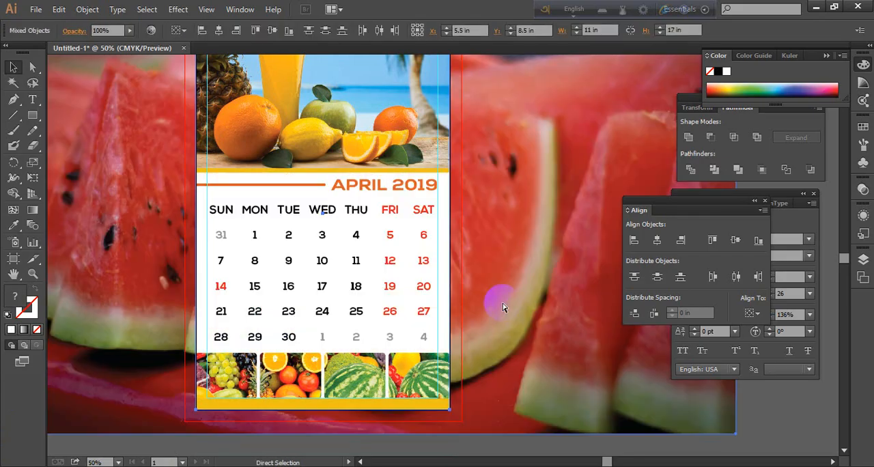
Delete the watermelon photo while keeping the white page rectangle behind the calendar
left_click(588, 339)
key("Delete")
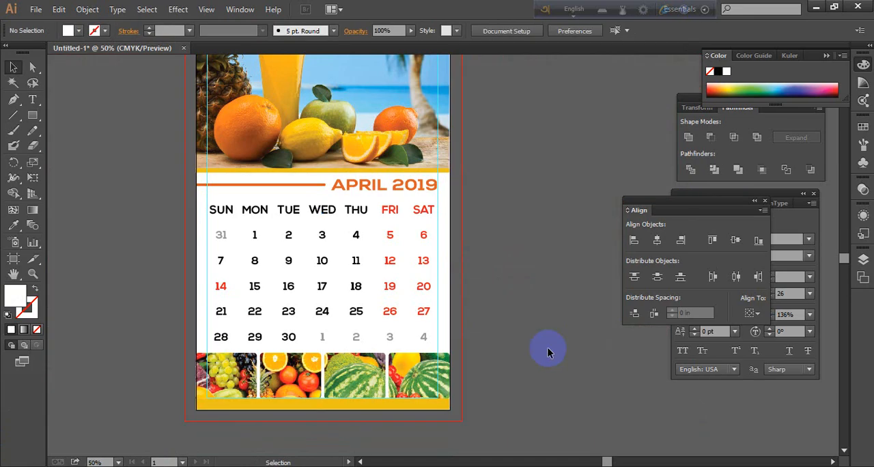
scroll(350, 271, "up", 1)
scroll(350, 274, "down", 2)
scroll(403, 285, "down", 1)
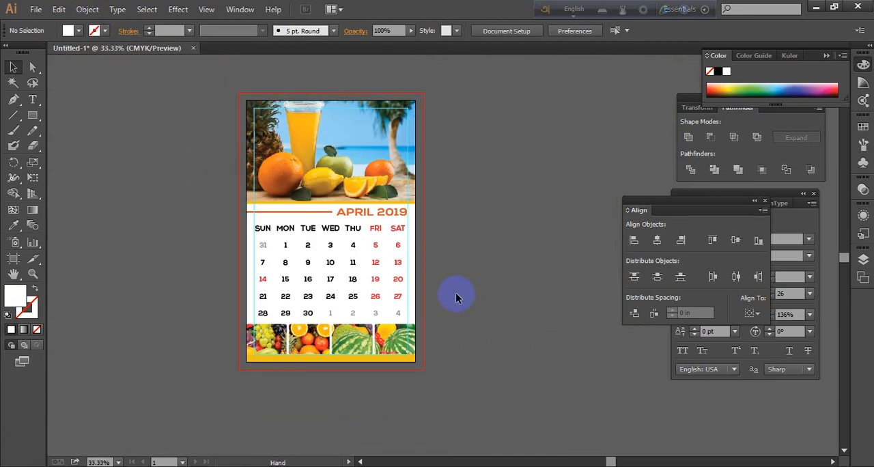
Draw a rectangle covering the FRI and SAT columns, from just above the weekday headings down to the fruit panels
scroll(437, 273, "up", 3)
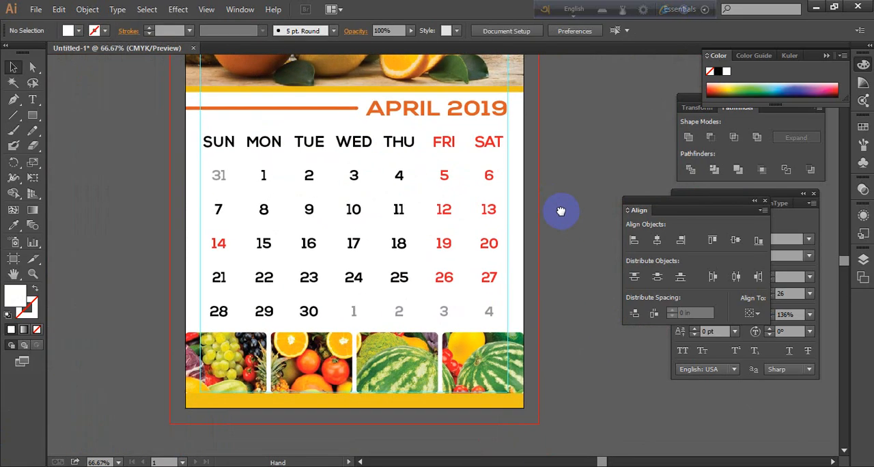
left_click_drag(560, 211, 565, 222)
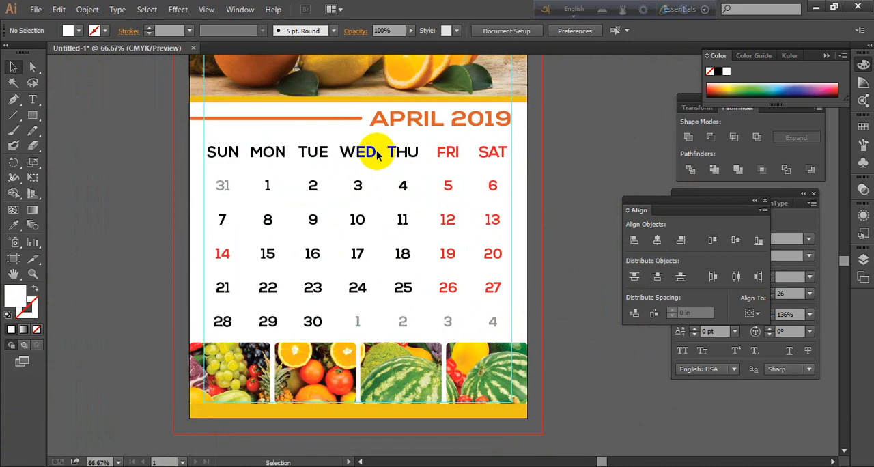
left_click(35, 116)
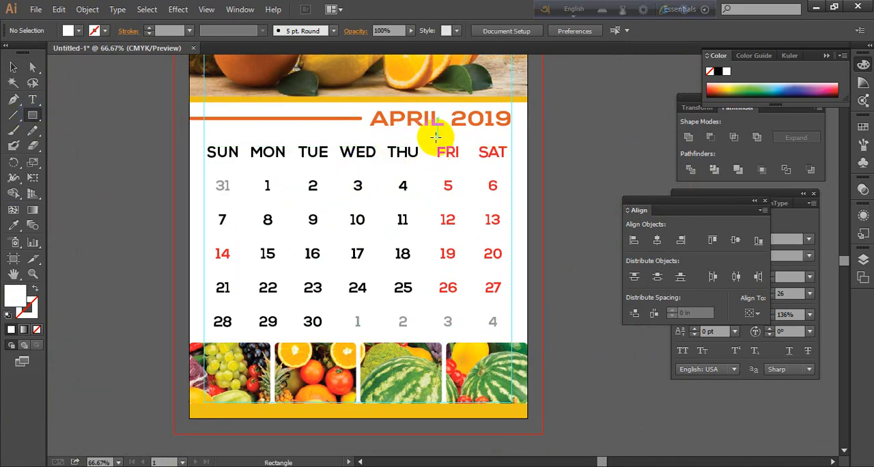
left_click_drag(433, 137, 513, 344)
left_click(13, 66)
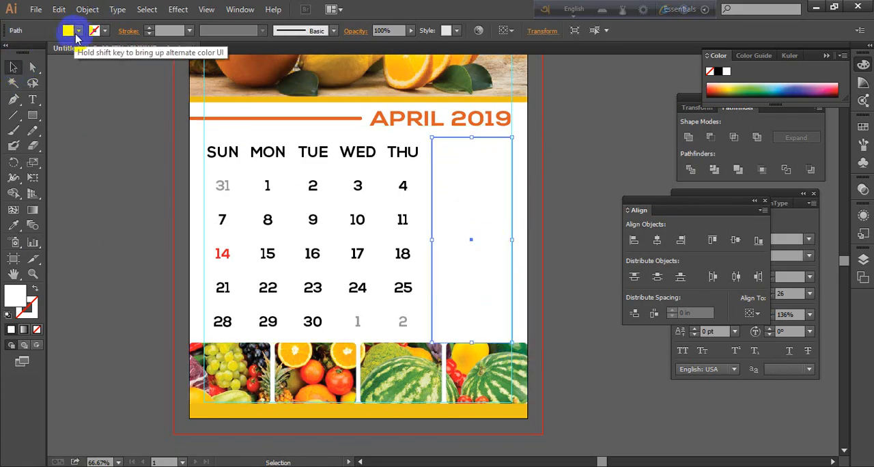
Fill the FRI–SAT rectangle with the golden yellow sampled from the strip under the header photo, and deselect it
left_click(80, 31)
left_click(52, 55)
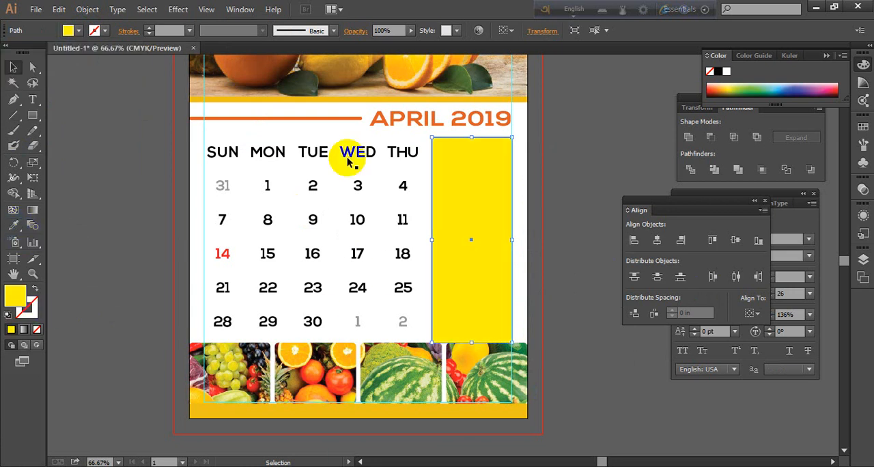
left_click(13, 225)
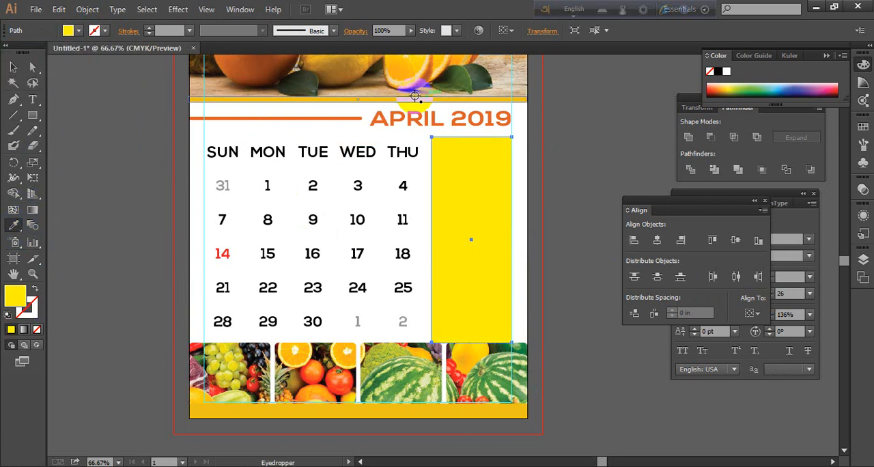
left_click(366, 102)
left_click(364, 101)
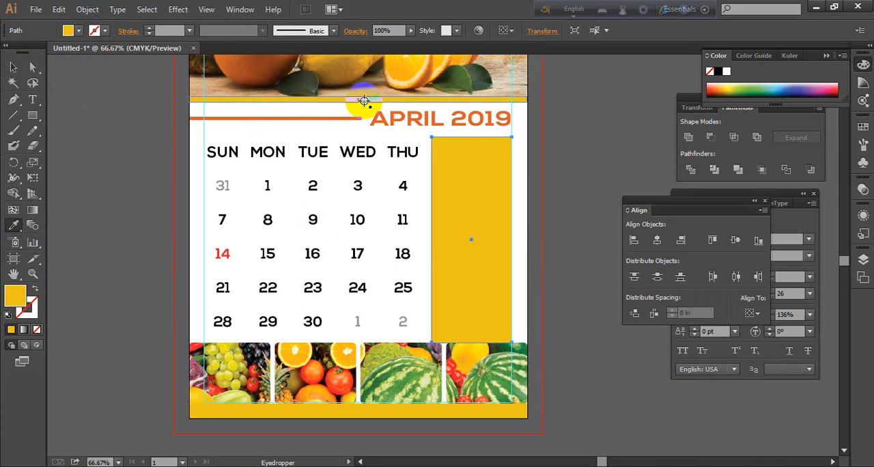
left_click(17, 65)
left_click(88, 202)
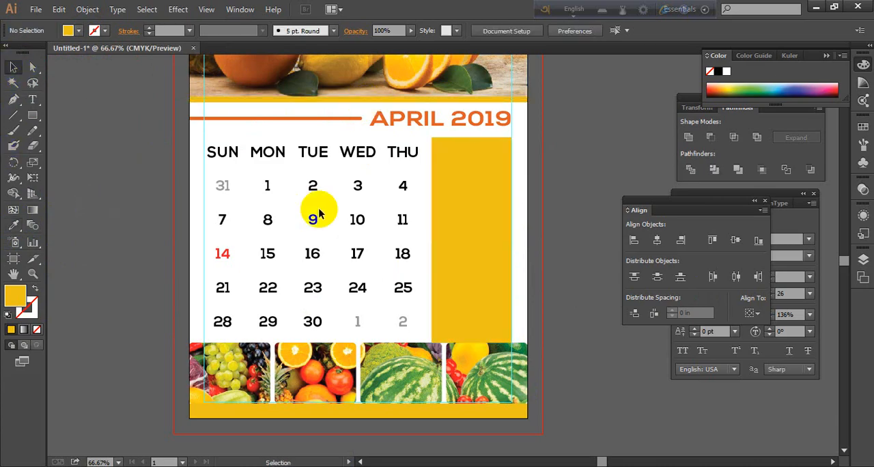
Bring the calendar's weekday and date text to the front of the golden rectangle and deselect it
left_click(401, 156)
right_click(400, 156)
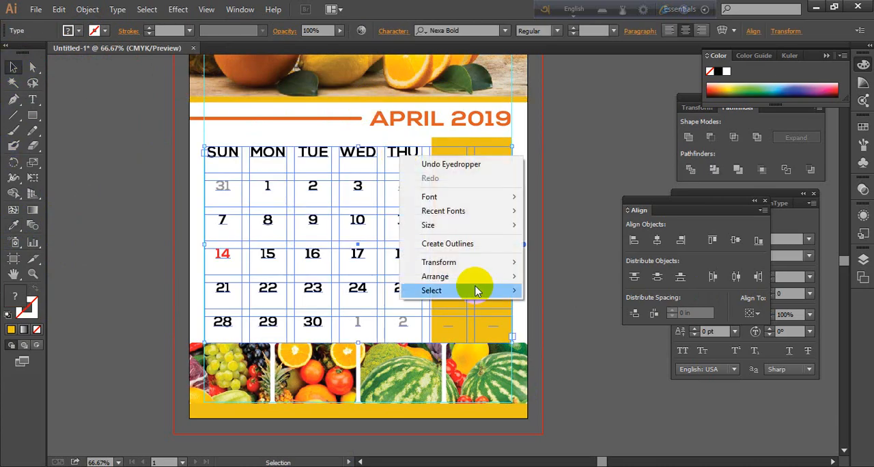
mouse_move(468, 277)
left_click(564, 276)
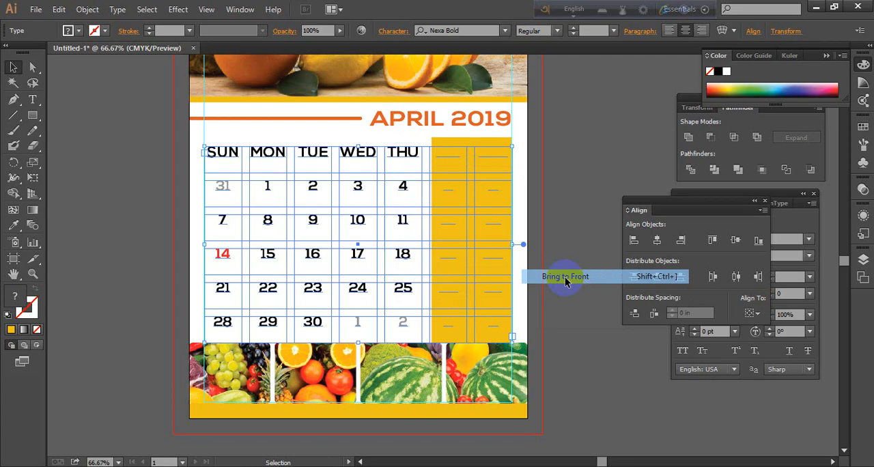
left_click(594, 229)
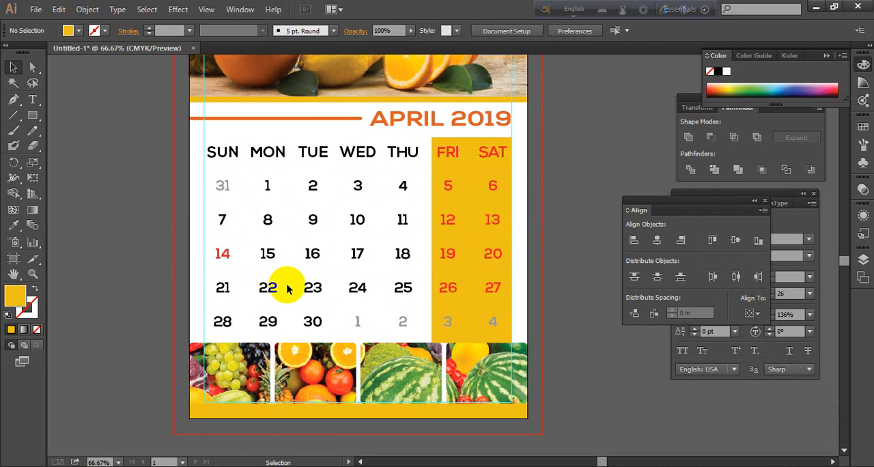
Duplicate the golden rectangle onto the SUN and MON columns, shift the copy slightly right, and deselect it
left_click(475, 201)
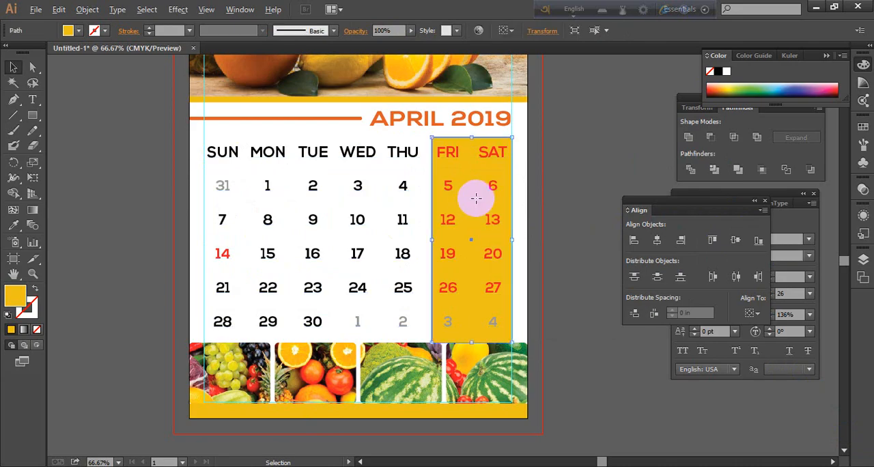
left_click_drag(476, 198, 247, 209)
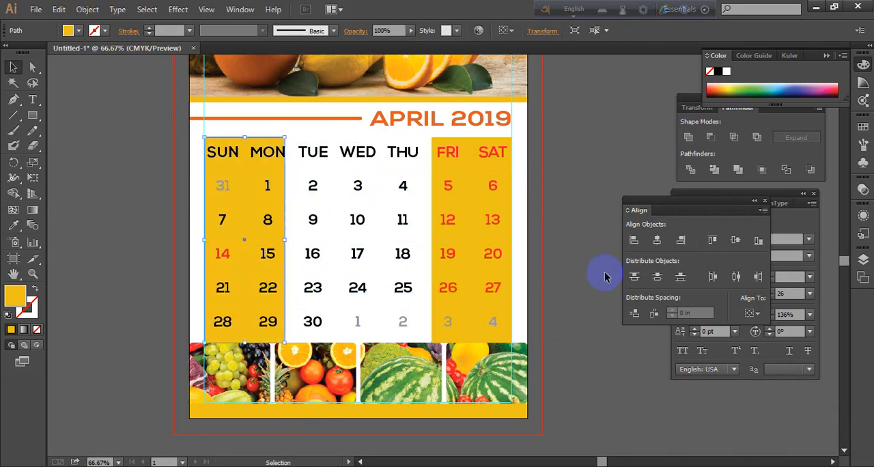
left_click(581, 196)
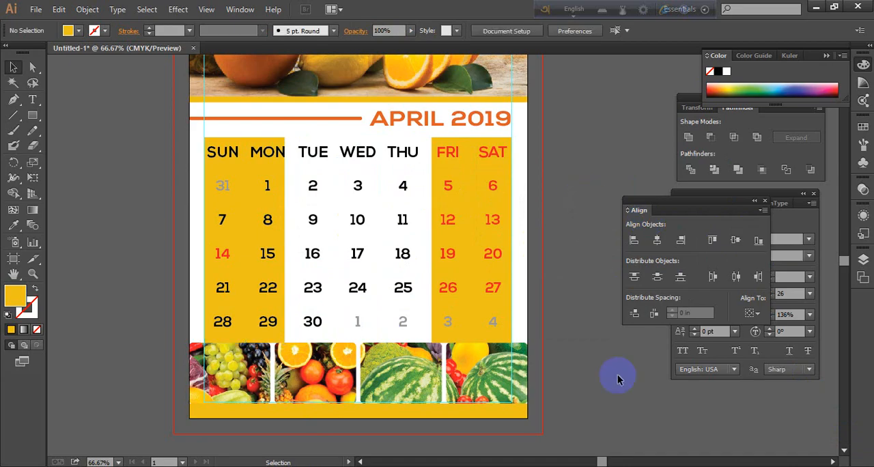
left_click(261, 168)
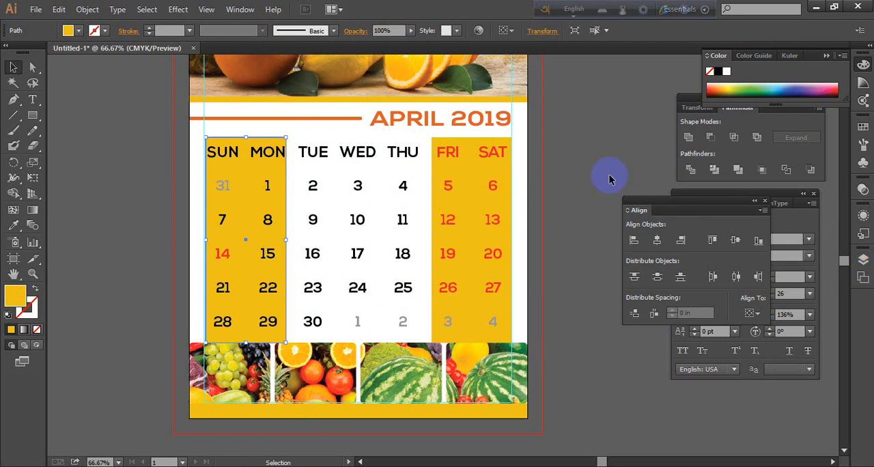
left_click(135, 172)
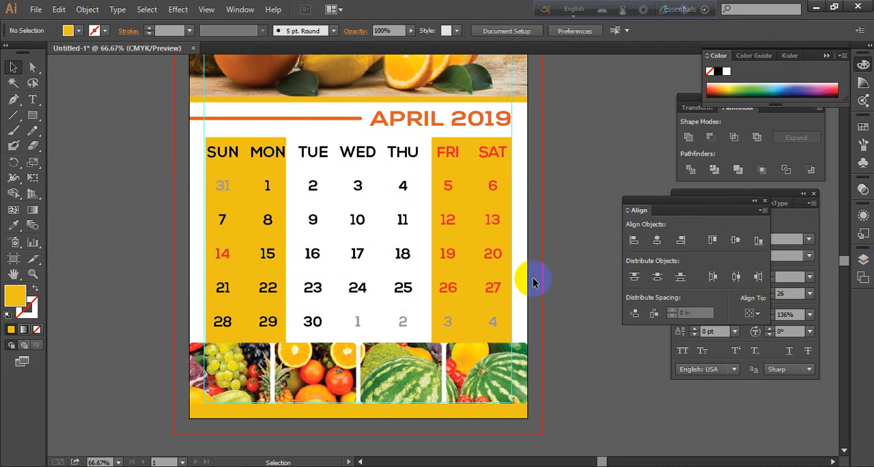
Delete the golden rectangle copy behind SUN and MON, and narrow the remaining rectangle to cover only the SAT column
left_click(271, 201)
key("Delete")
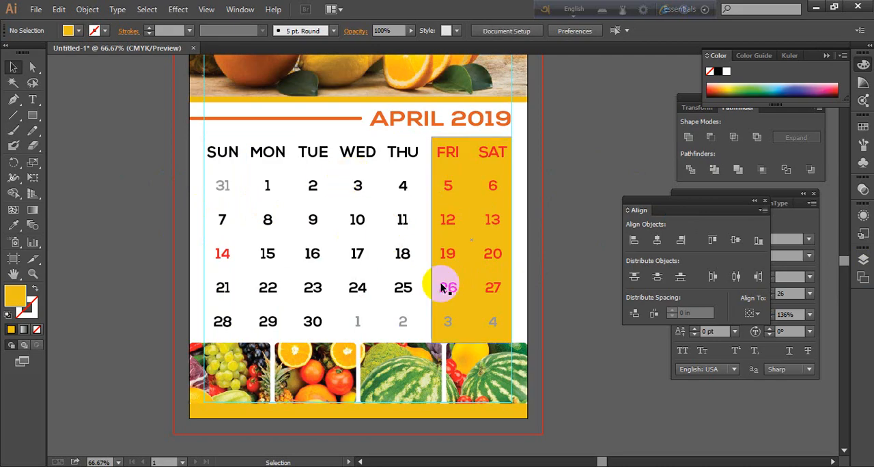
left_click(480, 179)
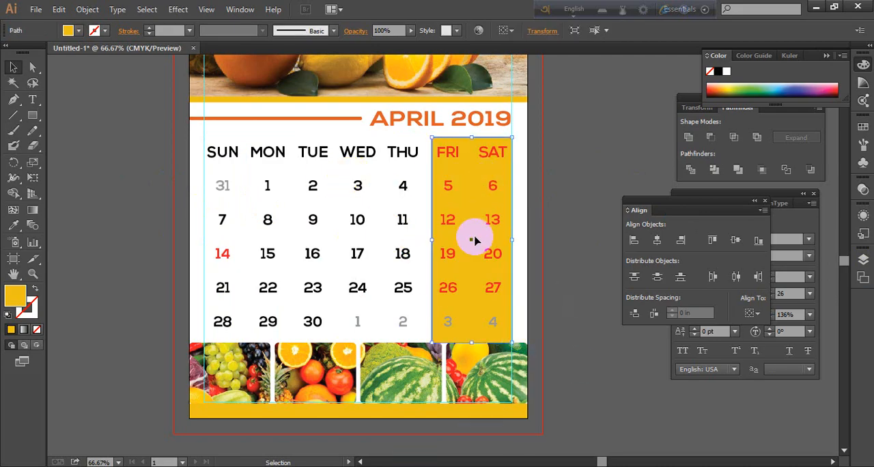
left_click_drag(432, 239, 473, 244)
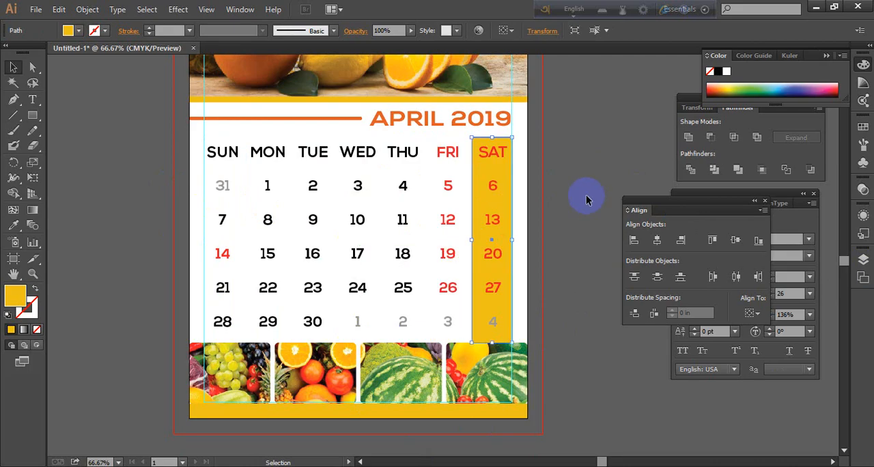
left_click(586, 205)
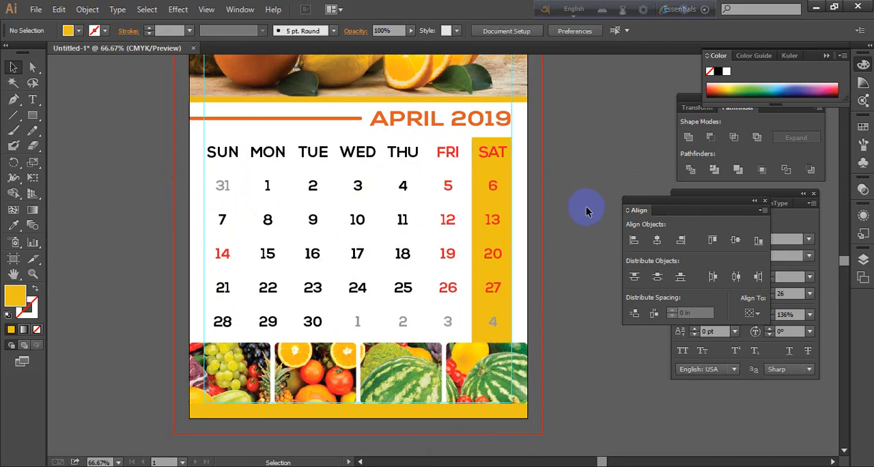
Duplicate the SAT rectangle as a horizontal golden band behind the weekday headings, stretch it from the page's left edge to the right guide, and deselect it
left_click(494, 190)
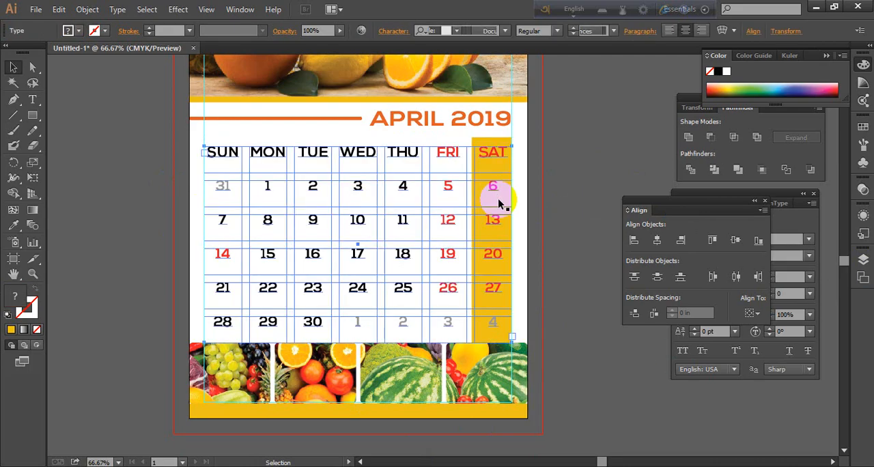
left_click(541, 226)
left_click(510, 205)
left_click(574, 201)
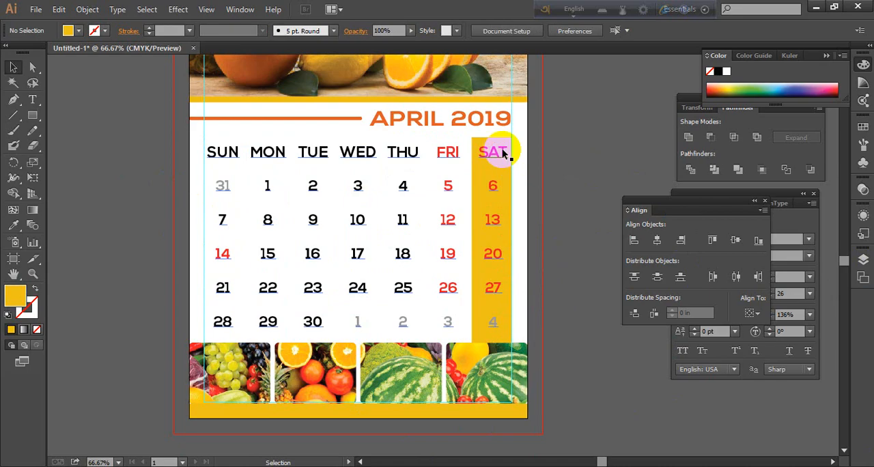
left_click(501, 144)
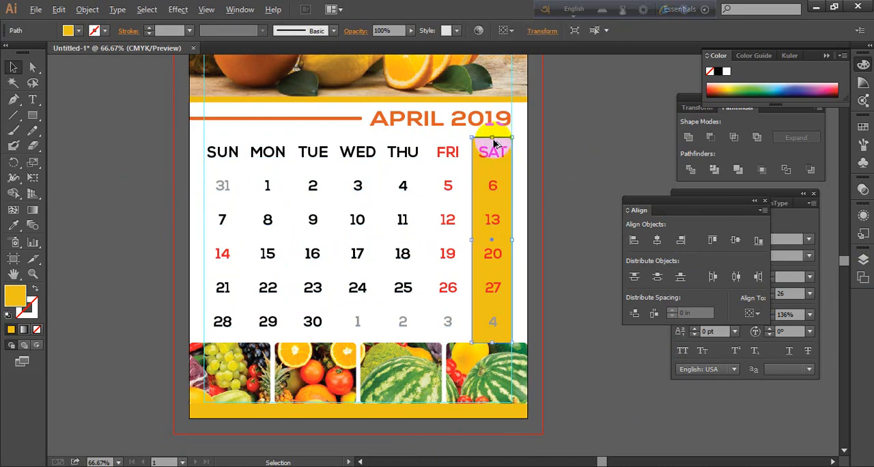
left_click_drag(495, 143, 532, 251)
left_click_drag(416, 250, 278, 145)
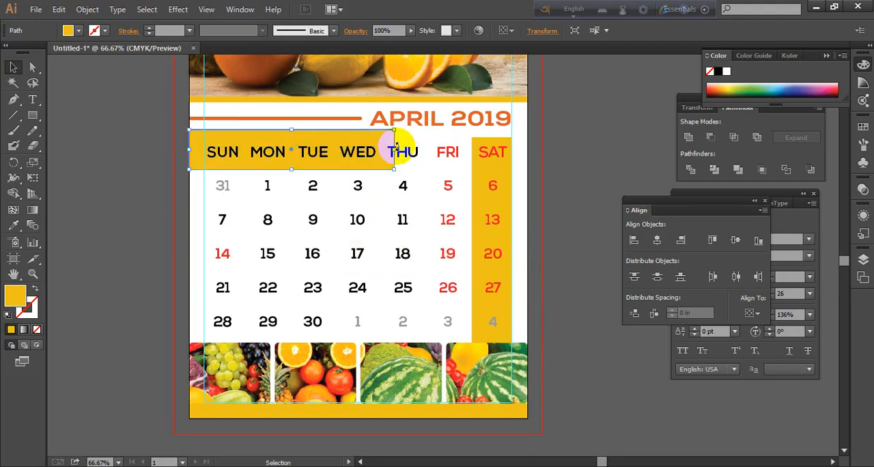
left_click_drag(393, 153, 512, 150)
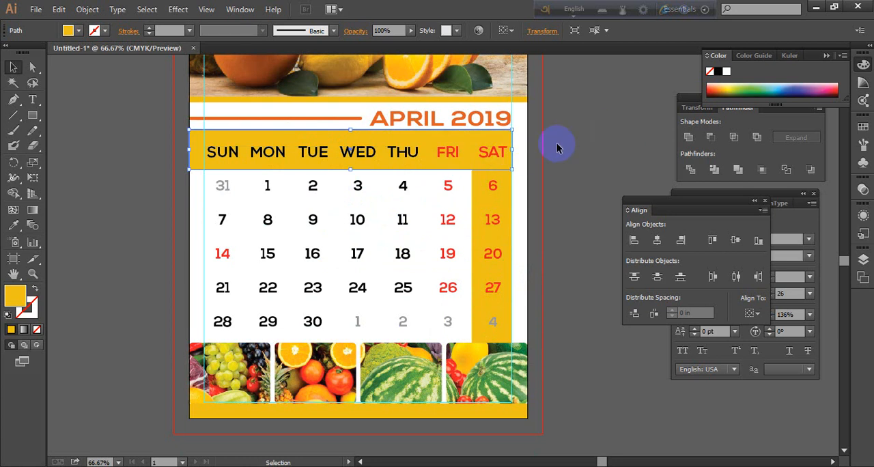
left_click(565, 154)
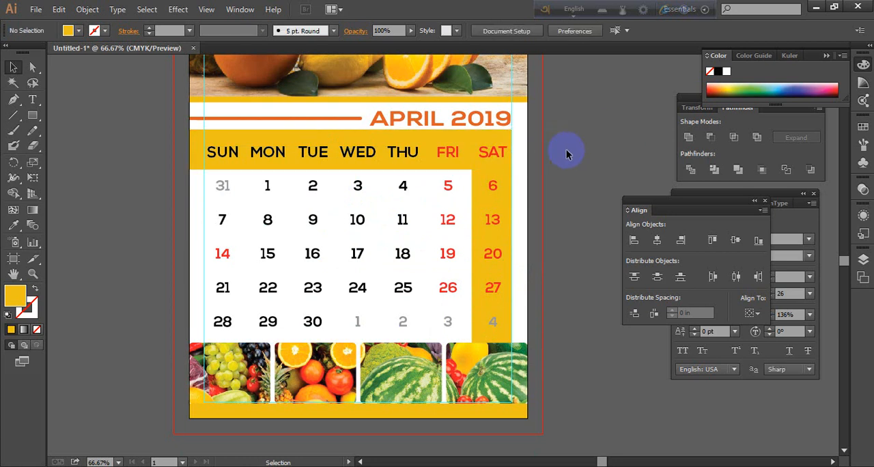
Delete the golden rectangle behind the SAT column, keeping only the horizontal weekday band
left_click(483, 338)
key("Delete")
left_click(567, 210)
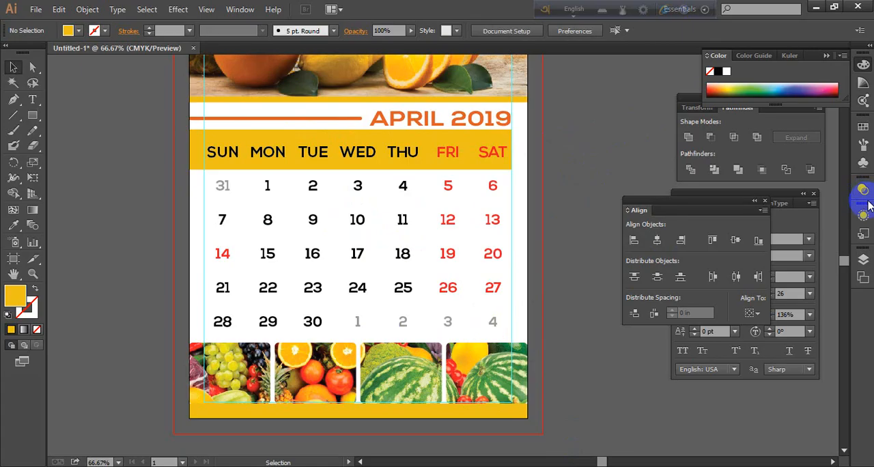
Extend the golden weekday band to the page's right edge so it spans the full page width, and deselect it
scroll(570, 154, "up", 1)
scroll(573, 163, "down", 2)
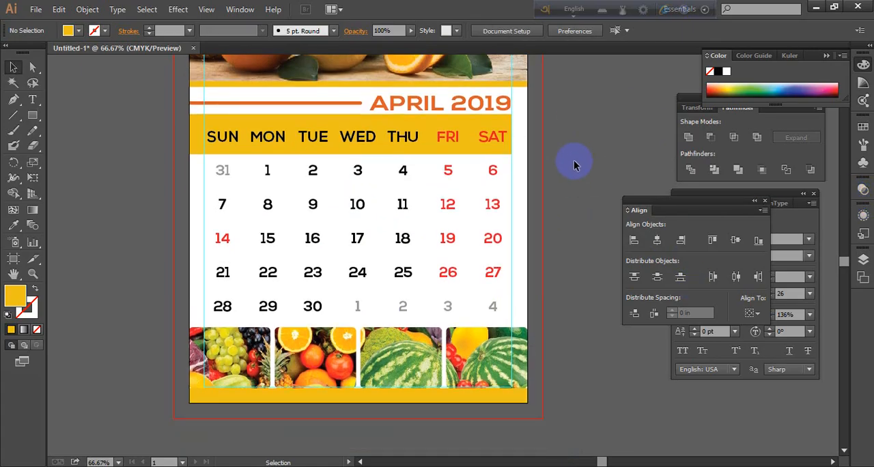
scroll(574, 164, "up", 1)
scroll(571, 162, "down", 1)
scroll(570, 164, "up", 2)
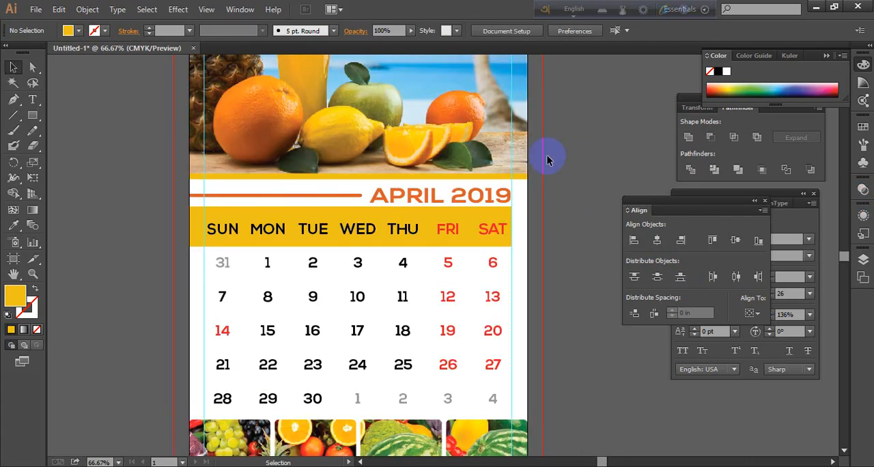
scroll(543, 208, "down", 1)
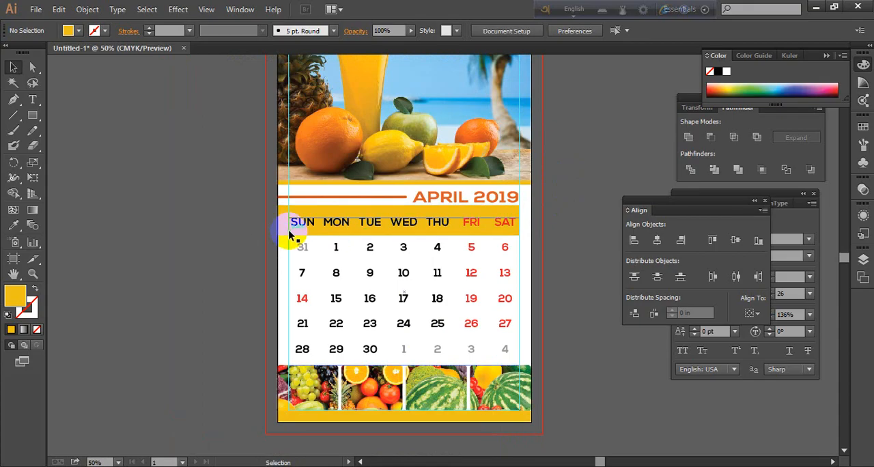
left_click_drag(279, 229, 532, 220)
left_click(598, 170)
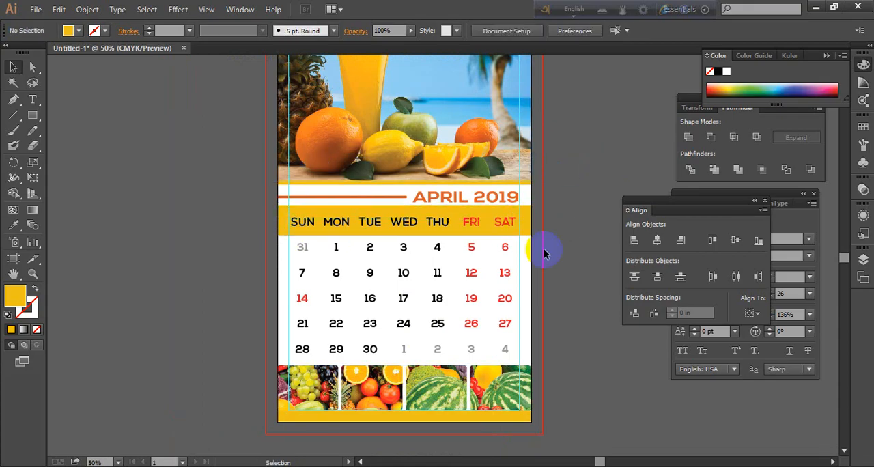
Try twice to shrink the calendar's date text frame from its lower-right corner, undoing each resize
left_click(437, 253)
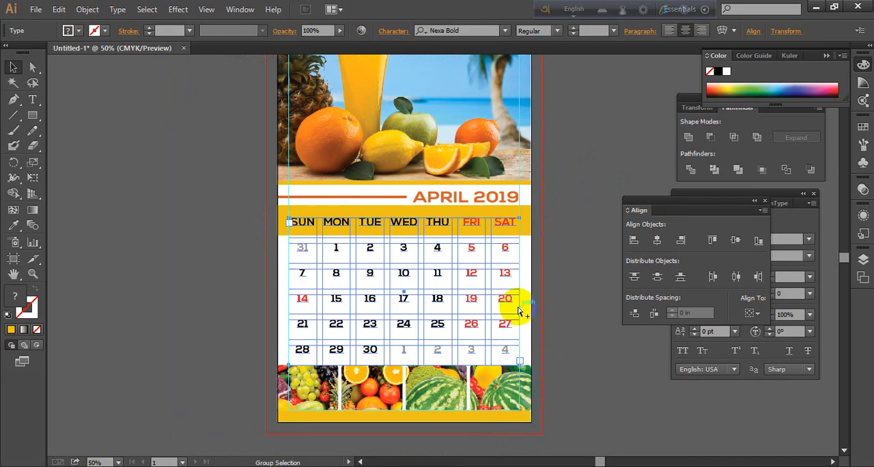
scroll(517, 307, "up", 2)
scroll(497, 303, "down", 1)
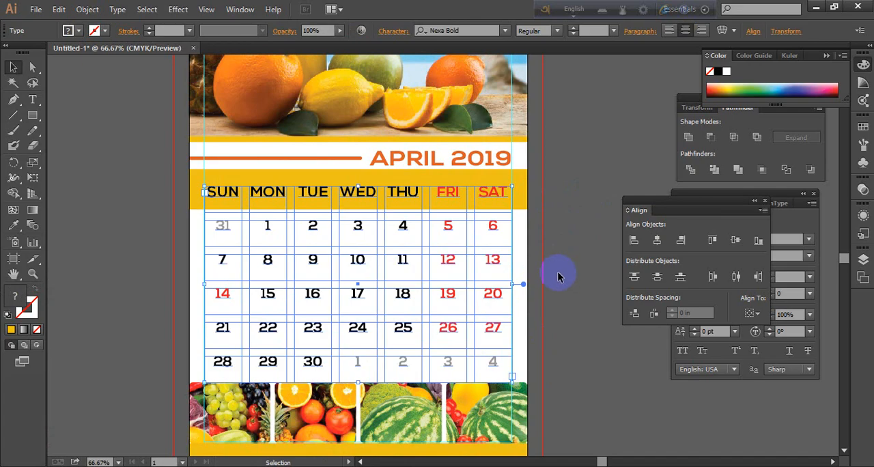
scroll(558, 276, "down", 1)
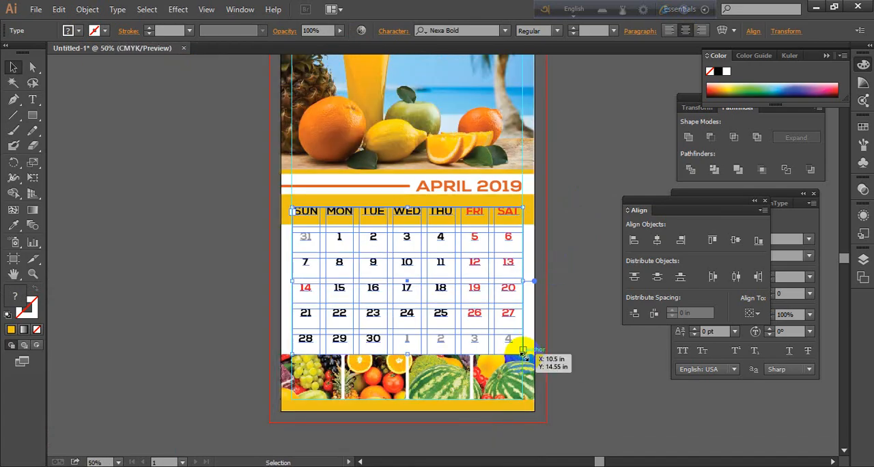
left_click_drag(524, 353, 461, 310)
left_click(607, 282)
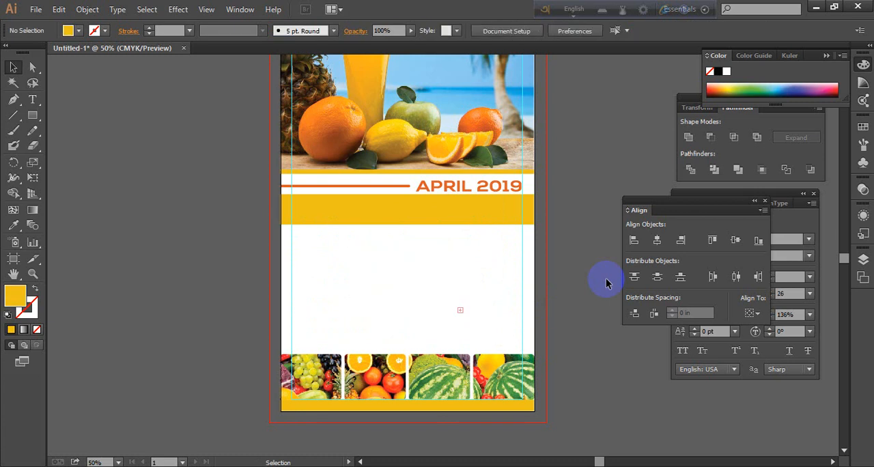
key("ctrl+z")
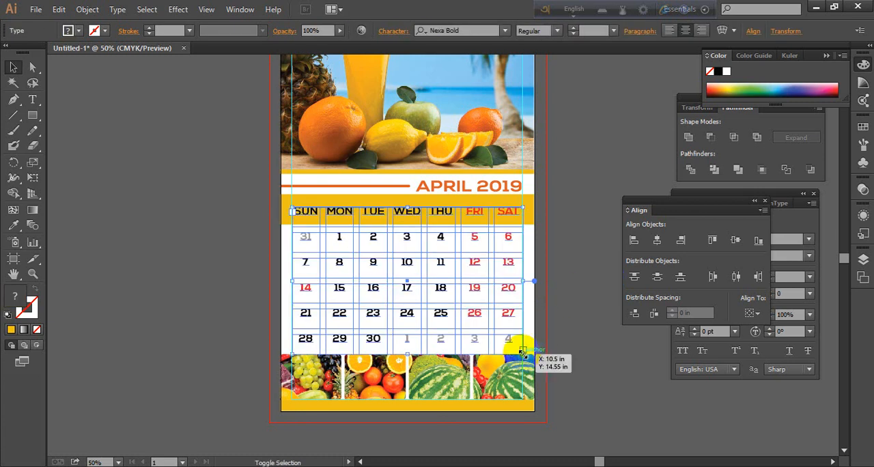
left_click_drag(519, 348, 483, 312)
left_click_drag(458, 295, 439, 281)
left_click(599, 275)
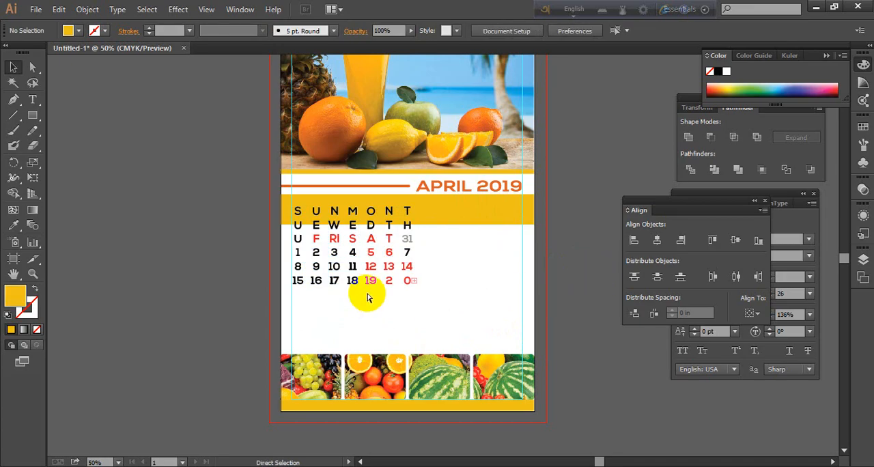
key("ctrl+z")
left_click(578, 313)
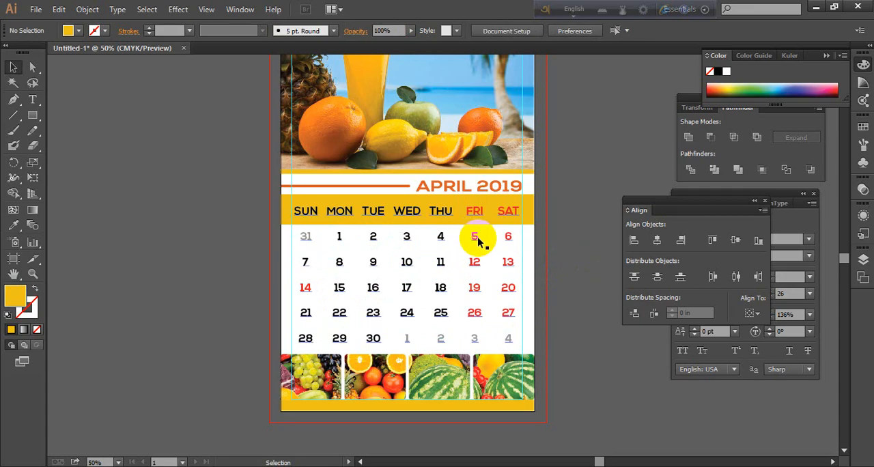
Open the Area Type Options of the calendar text frame, turn on the preview, and reduce the row span to 0.625 in
left_click(478, 241)
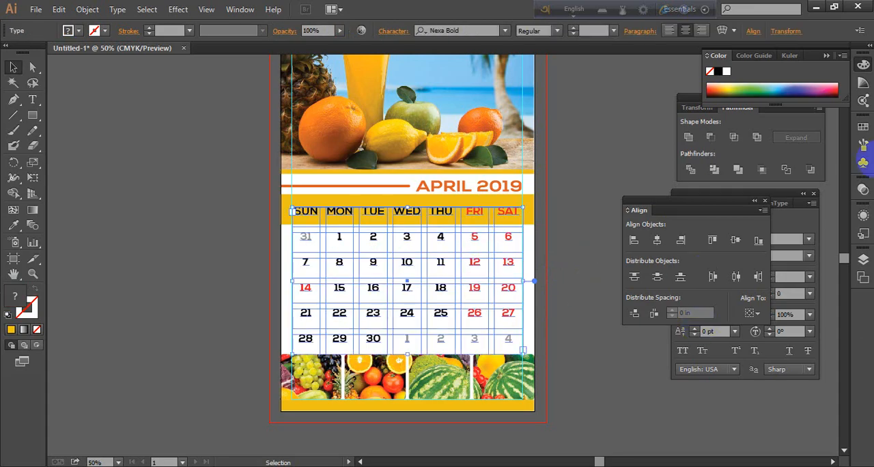
left_click(118, 9)
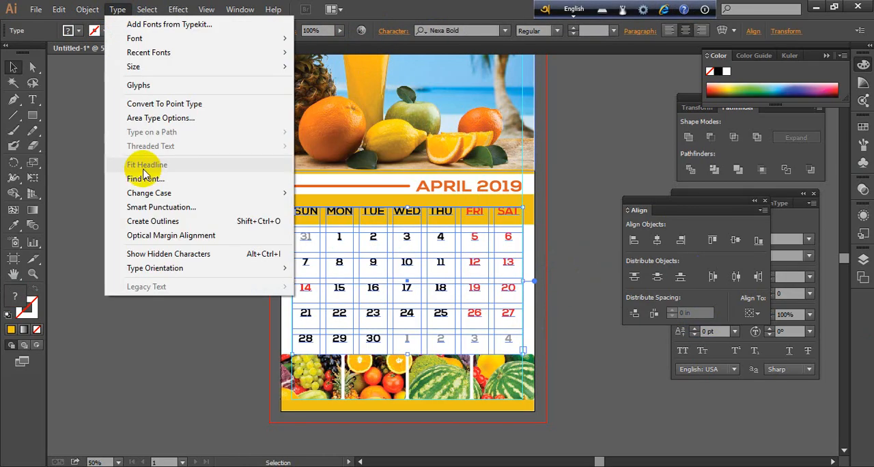
left_click(162, 119)
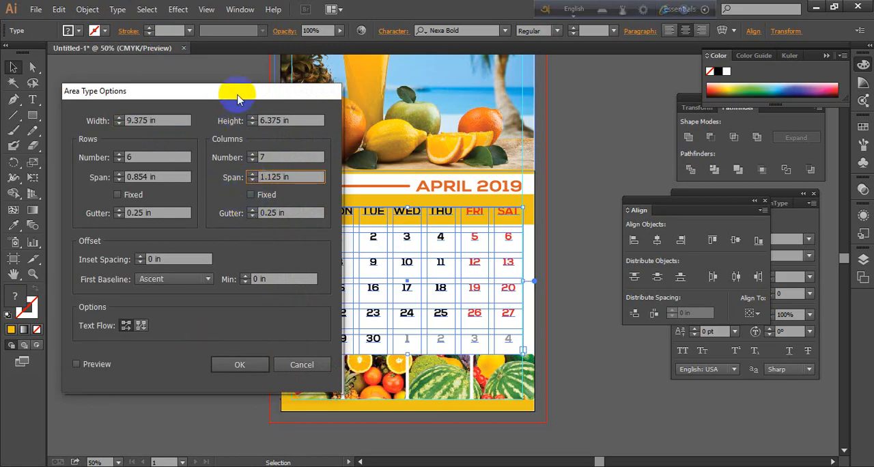
left_click_drag(236, 88, 765, 89)
left_click(614, 371)
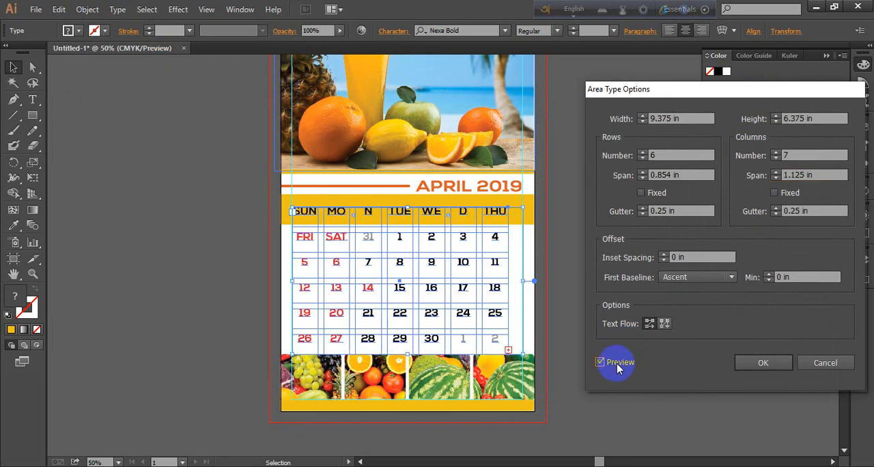
left_click(642, 179)
left_click(641, 179)
left_click(642, 179)
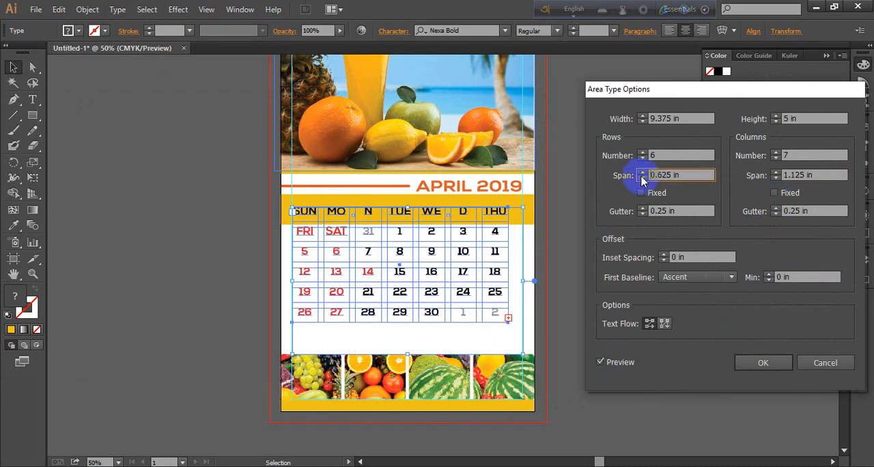
Try narrower and wider column spans for the calendar text frame, and settle on 1.25 in
left_click(776, 179)
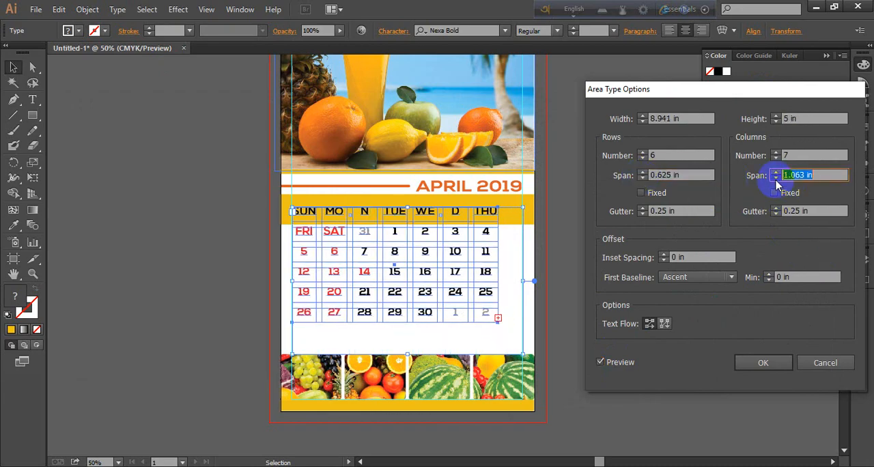
left_click(776, 178)
left_click(775, 179)
left_click(775, 179)
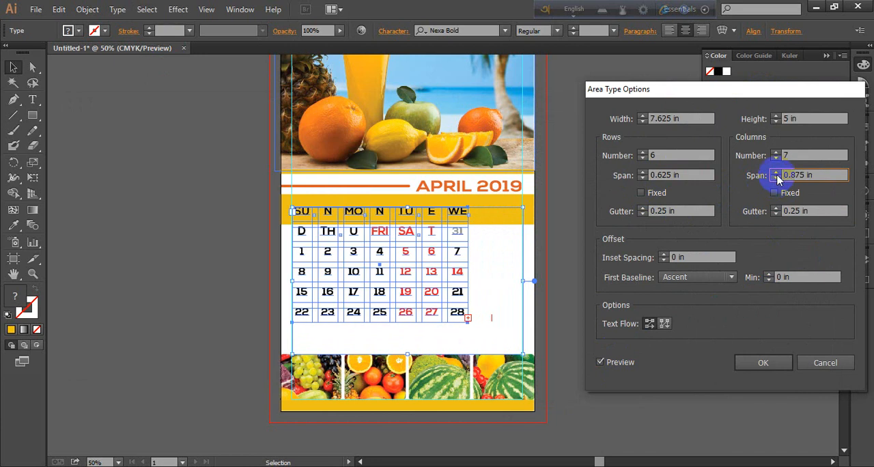
left_click(775, 173)
left_click(775, 173)
left_click(776, 173)
left_click(776, 173)
left_click(776, 172)
left_click(775, 172)
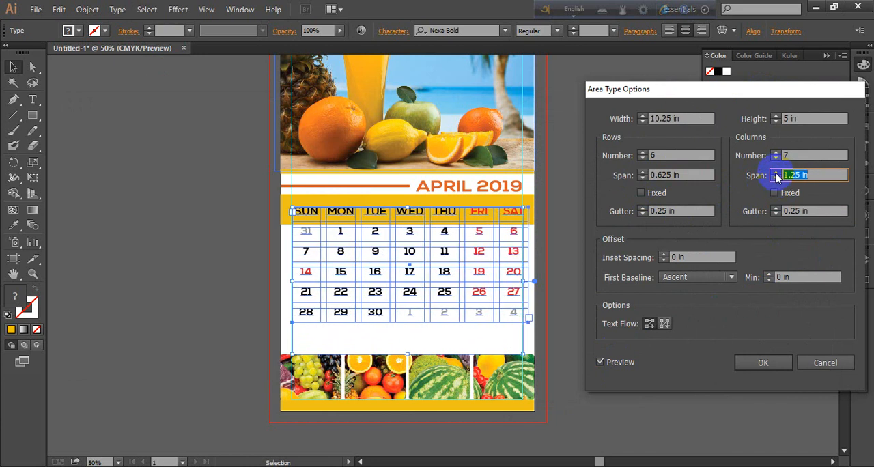
left_click(775, 173)
left_click(776, 173)
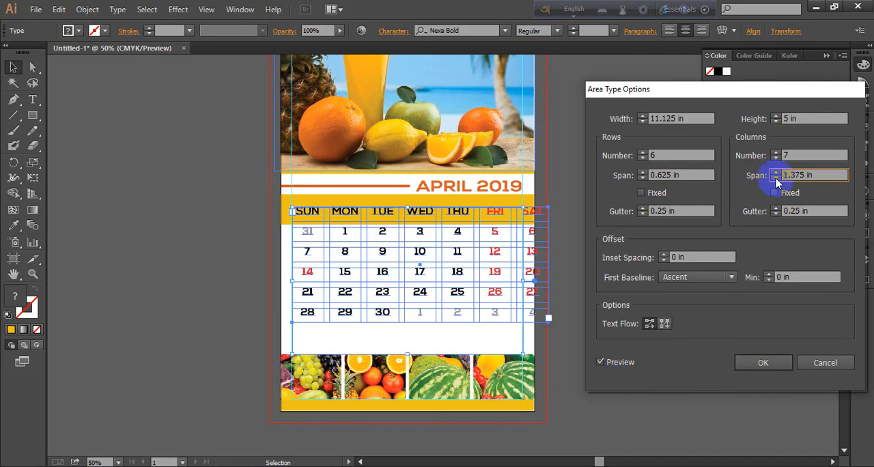
left_click(775, 179)
left_click(775, 178)
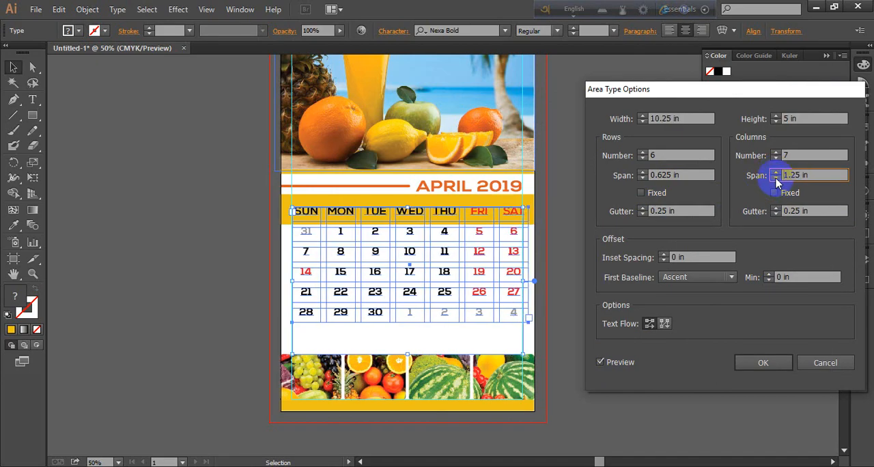
Try several row spans from 0.5 in to 0.938 in for the calendar text frame, ending at 0.75 in
left_click(643, 179)
left_click(642, 179)
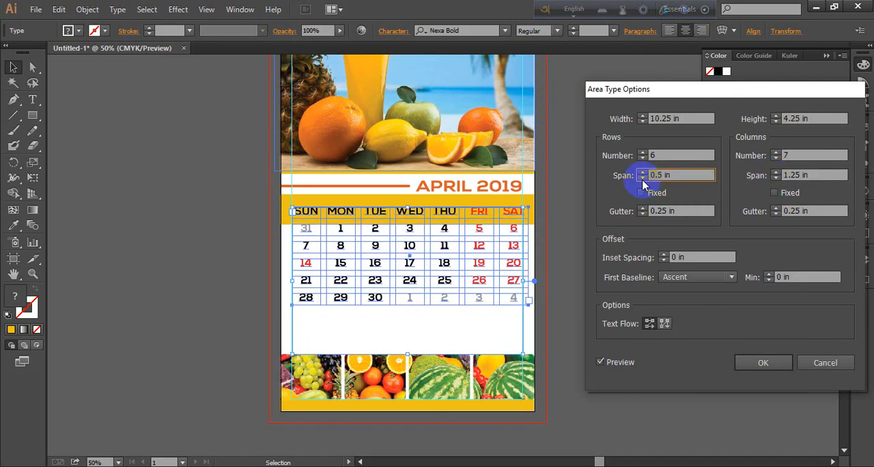
left_click(643, 172)
left_click(642, 172)
left_click(642, 172)
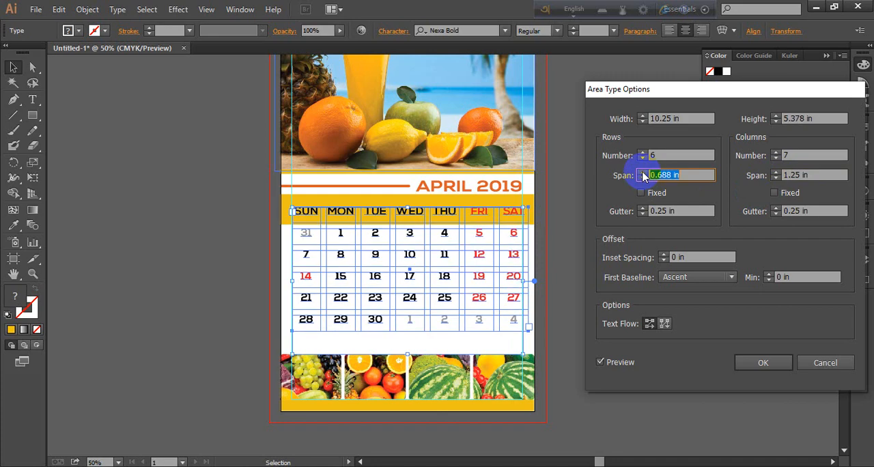
left_click(643, 172)
left_click(642, 172)
left_click(643, 172)
left_click(643, 172)
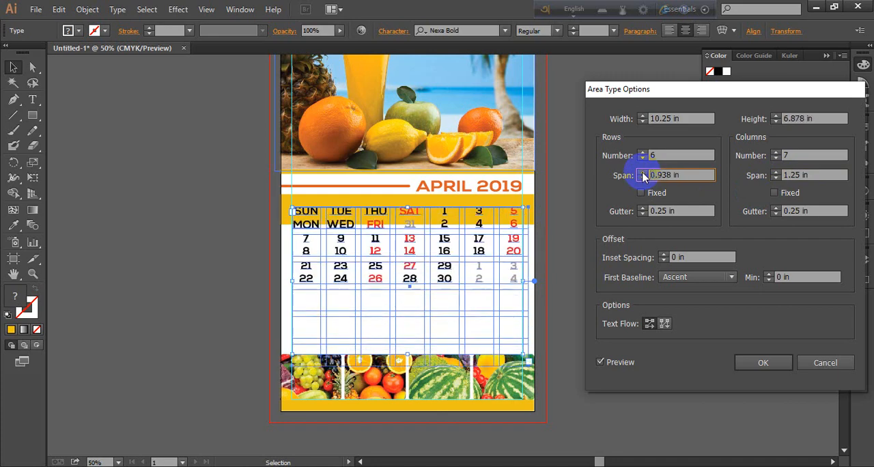
left_click(643, 179)
left_click(643, 179)
left_click(643, 179)
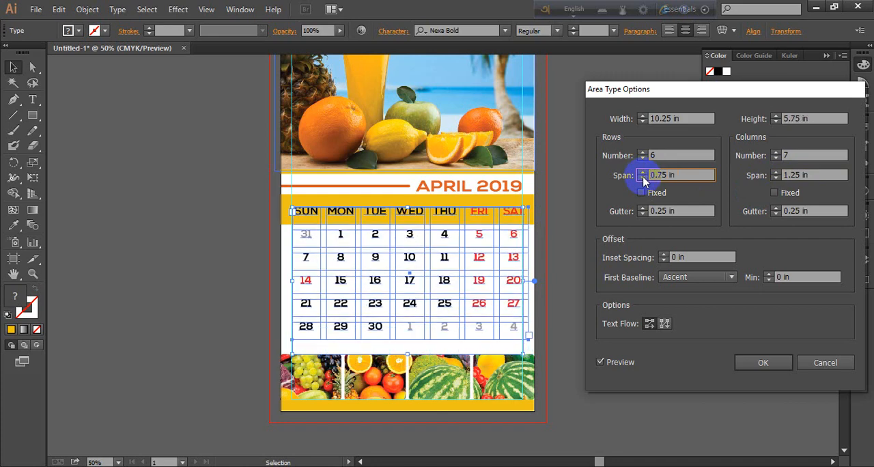
left_click(642, 179)
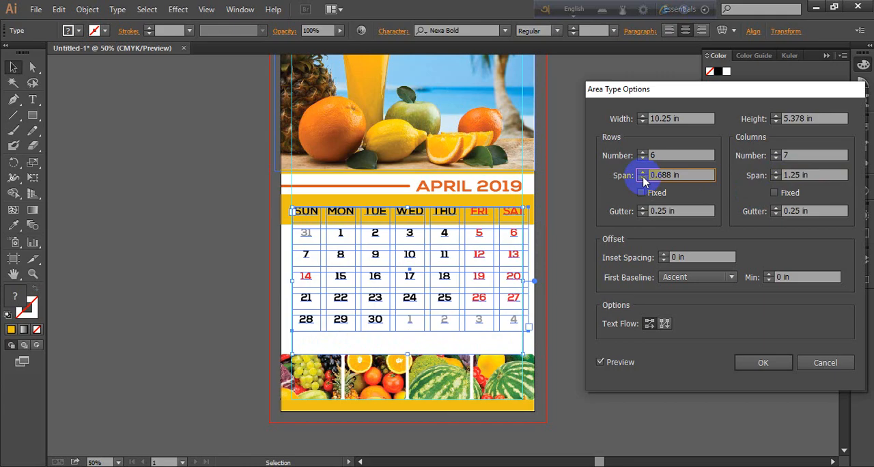
left_click(643, 173)
left_click(642, 173)
Try row gutters of 0.188 in and 0.313 in for the calendar text frame
left_click(643, 213)
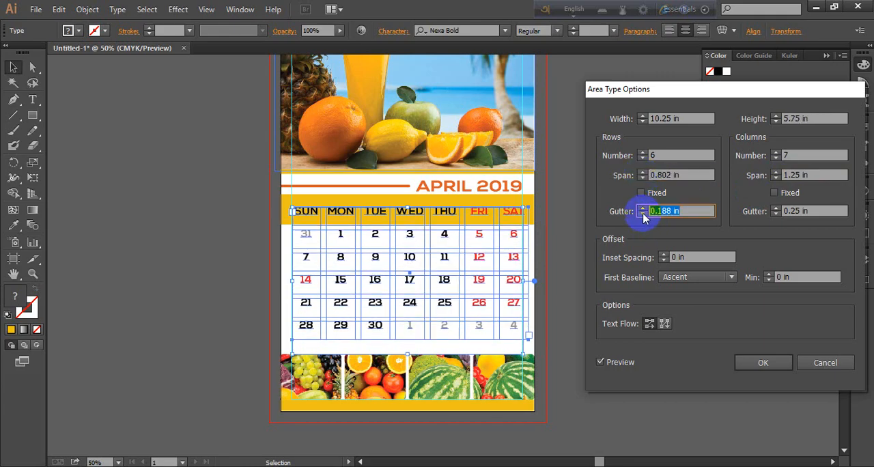
left_click(643, 209)
left_click(642, 208)
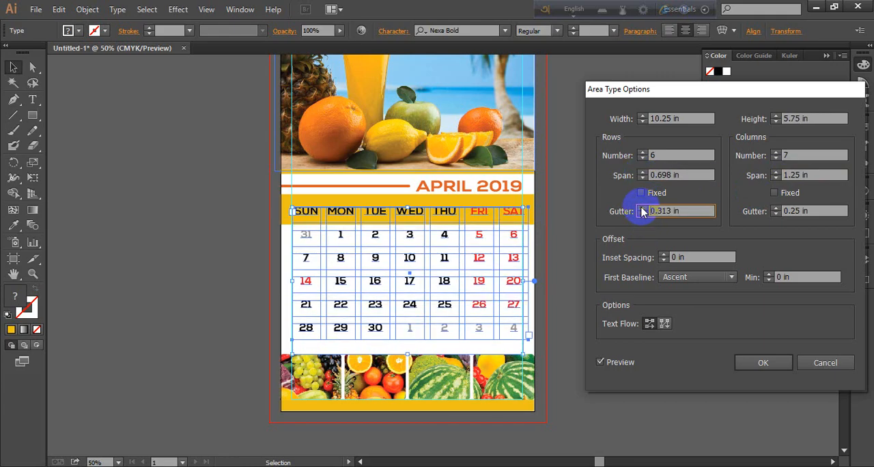
Try inset spacings up to 1.438 in and back down to 0.438 in for the calendar text frame, and cancel the Area Type Options
left_click(661, 255)
left_click(662, 255)
left_click(662, 255)
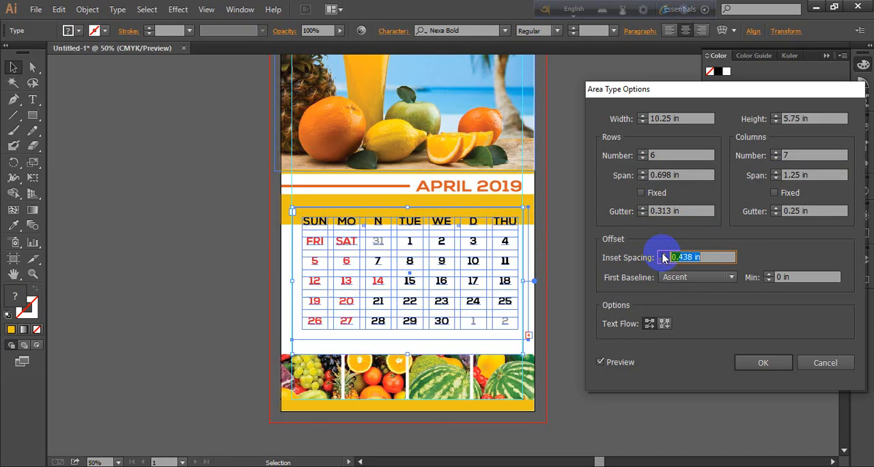
left_click(662, 255)
left_click(662, 255)
left_click(661, 255)
left_click(661, 255)
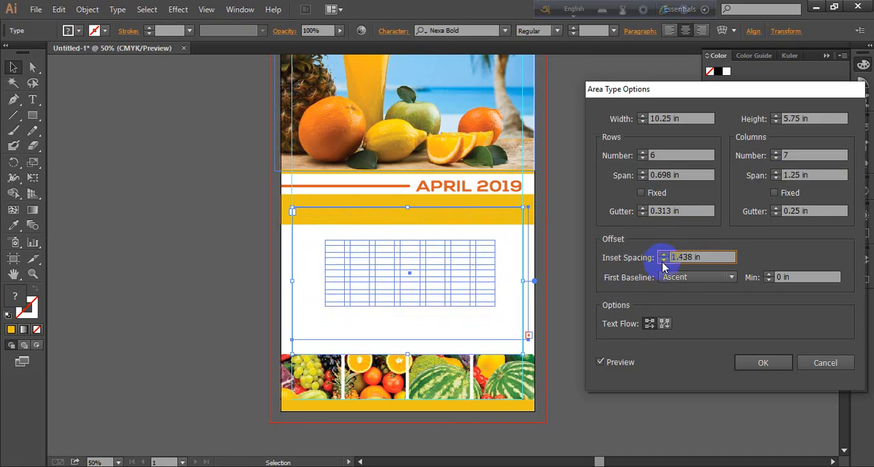
left_click(664, 260)
left_click(664, 260)
left_click(664, 260)
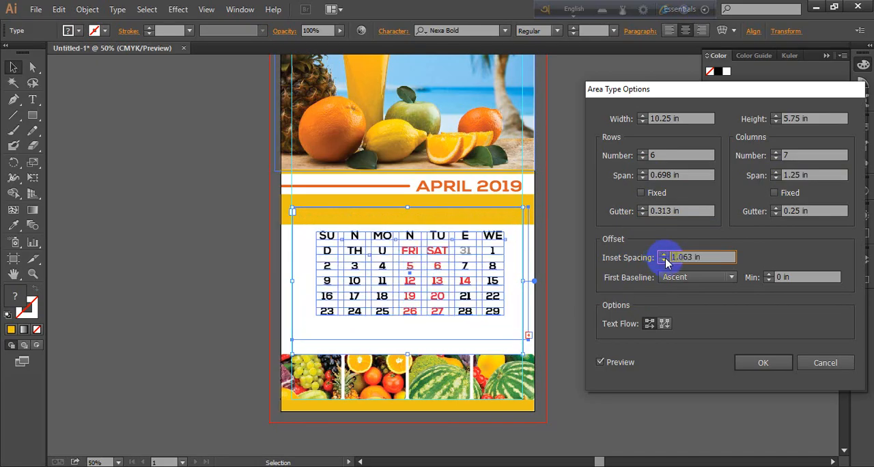
left_click(664, 261)
left_click(663, 260)
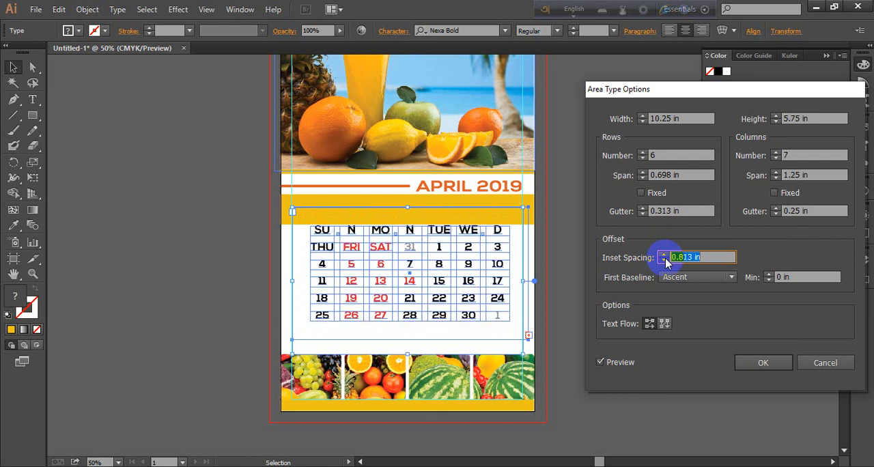
left_click(663, 260)
left_click(664, 260)
left_click(664, 260)
left_click(663, 260)
left_click(664, 261)
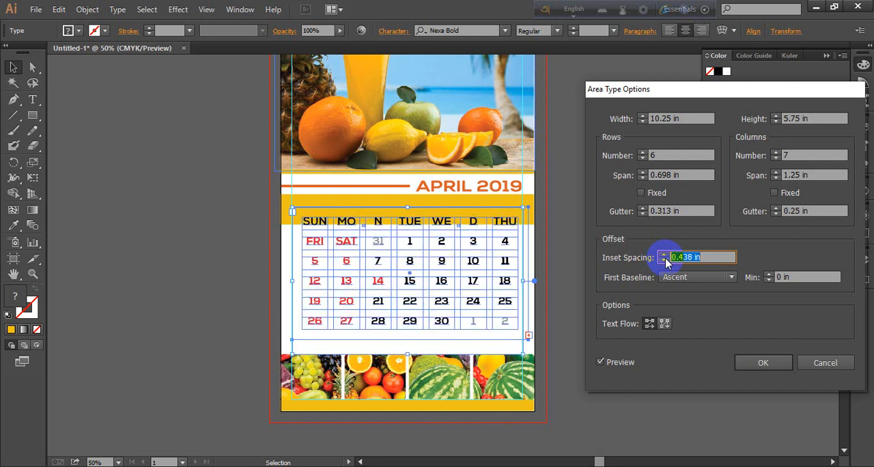
left_click(826, 363)
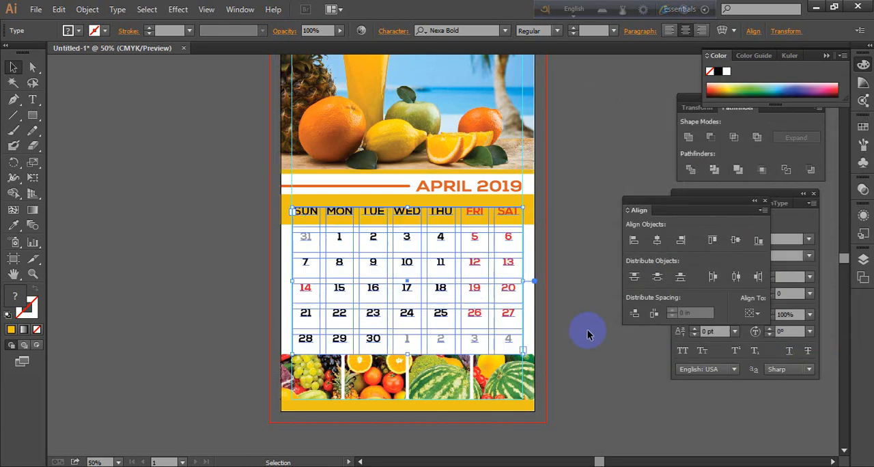
Place a copy of the calendar text frame on the pasteboard beside the page, and move the page's frame just below the golden band
left_click(632, 342)
left_click(406, 230)
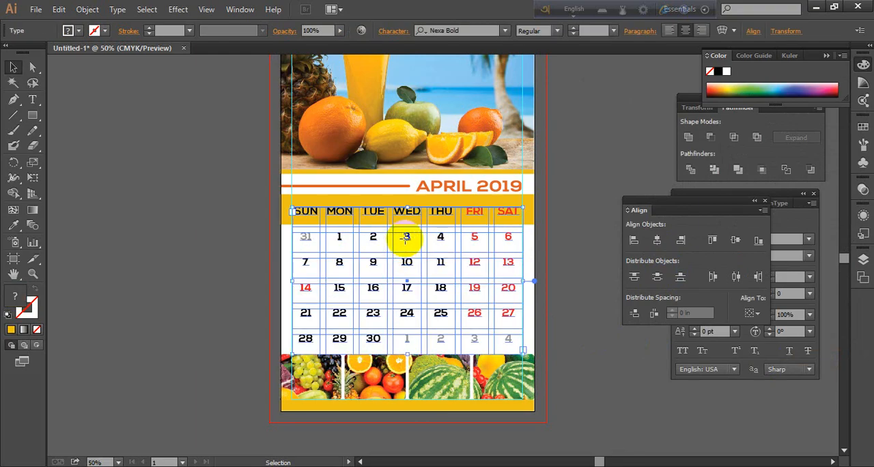
mouse_move(406, 237)
left_mouse_down()
mouse_move(142, 238)
mouse_move(426, 255)
mouse_move(415, 250)
left_mouse_up()
left_click_drag(368, 368, 369, 368)
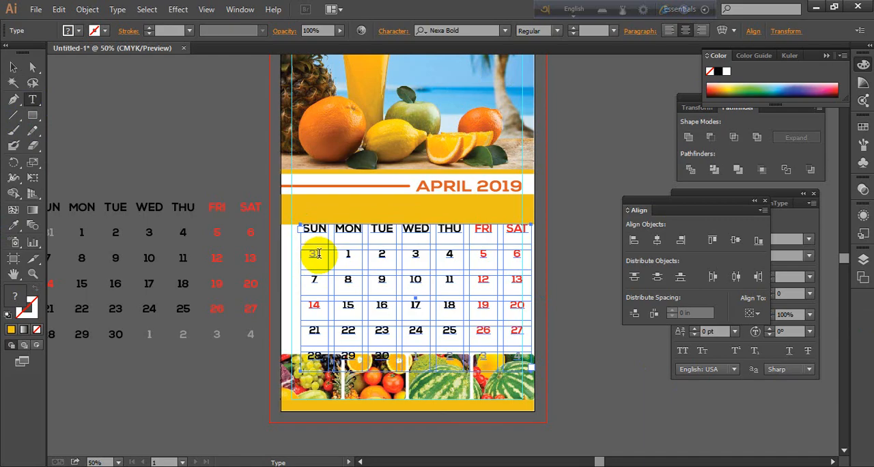
Delete the grey 31 and its empty cell from the first date row so the dates start with 1 under SUN
left_click_drag(318, 254, 274, 254)
left_click(341, 269)
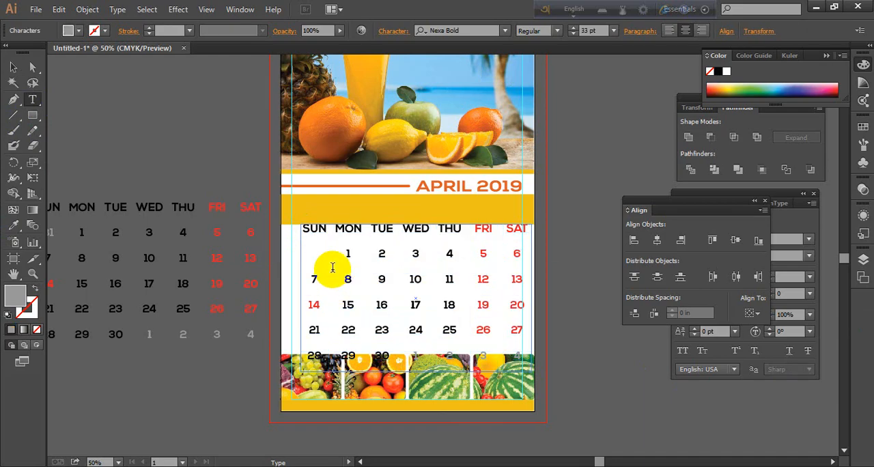
key("BackSpace")
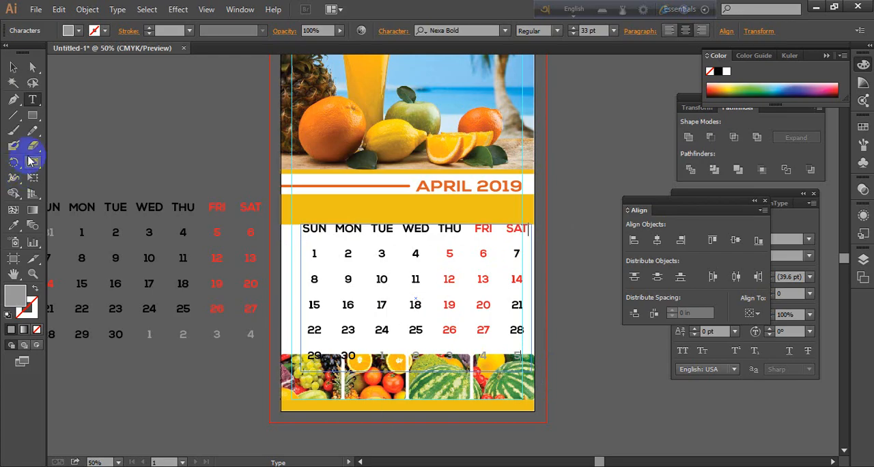
left_click(13, 67)
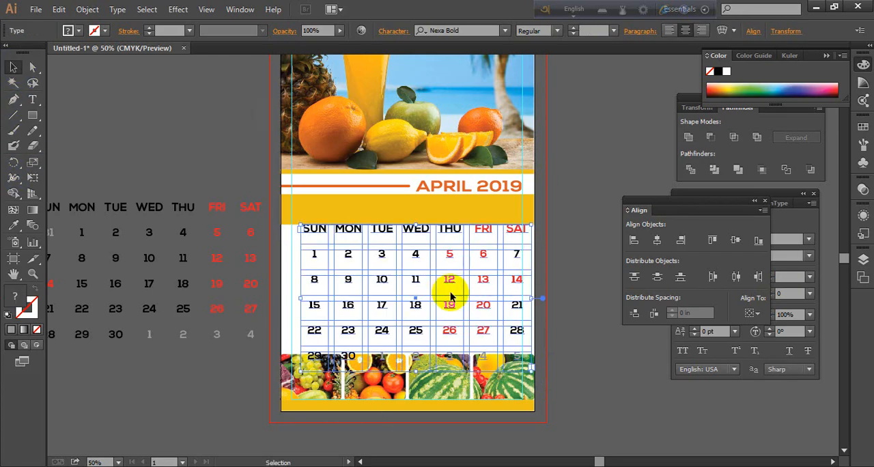
left_click(31, 99)
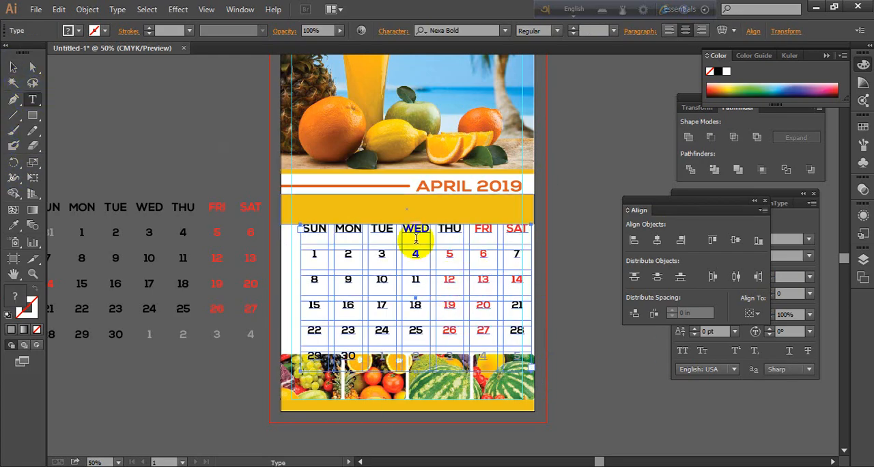
left_click_drag(453, 256, 443, 255)
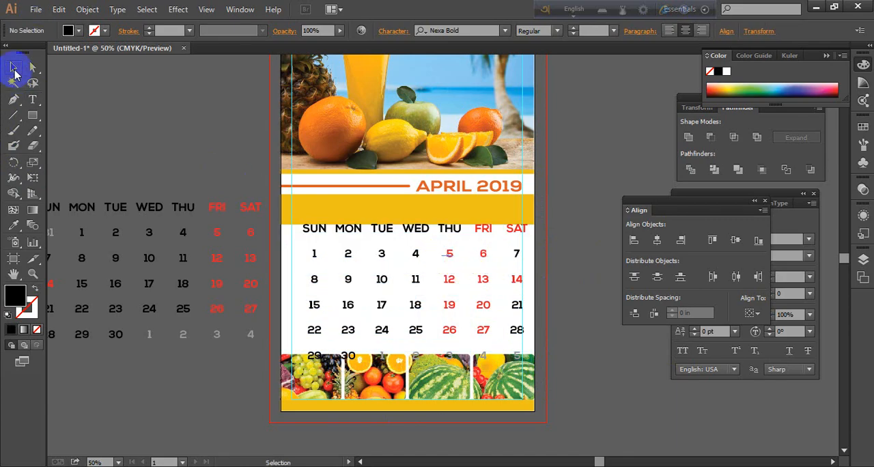
left_click(13, 68)
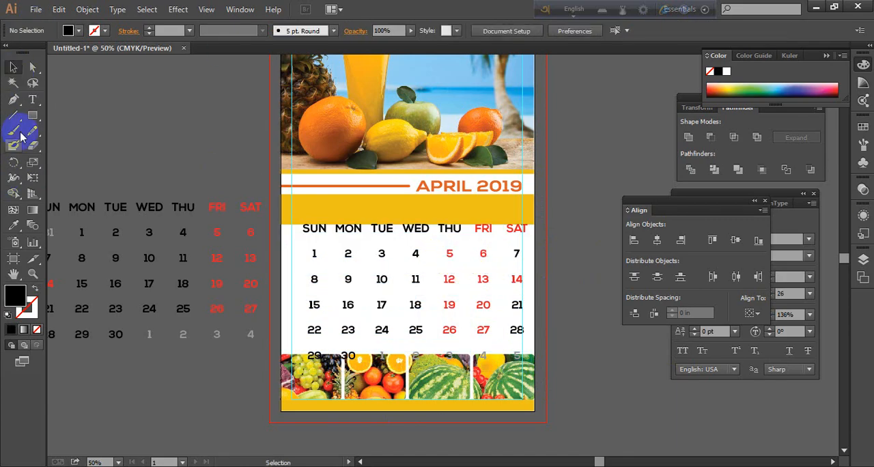
Change the fill of the 12 in the Thursday column to black
left_click(33, 99)
left_click_drag(449, 253, 449, 312)
left_click(453, 280)
left_click_drag(483, 254, 540, 254)
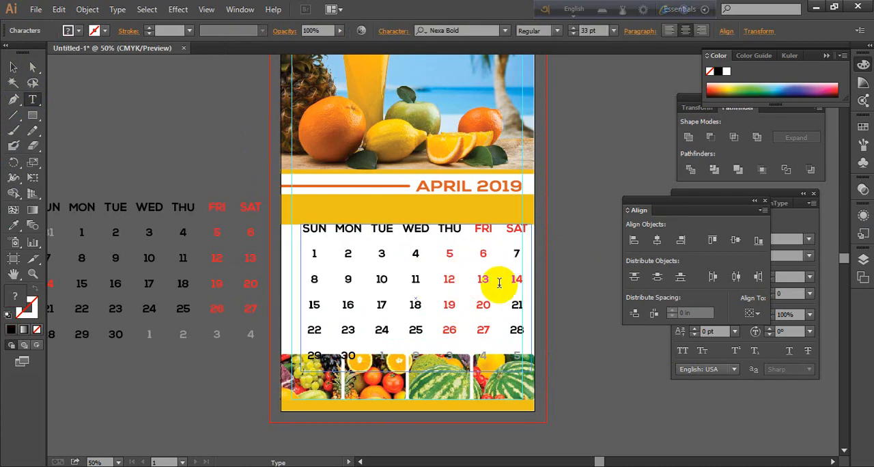
left_click(454, 279)
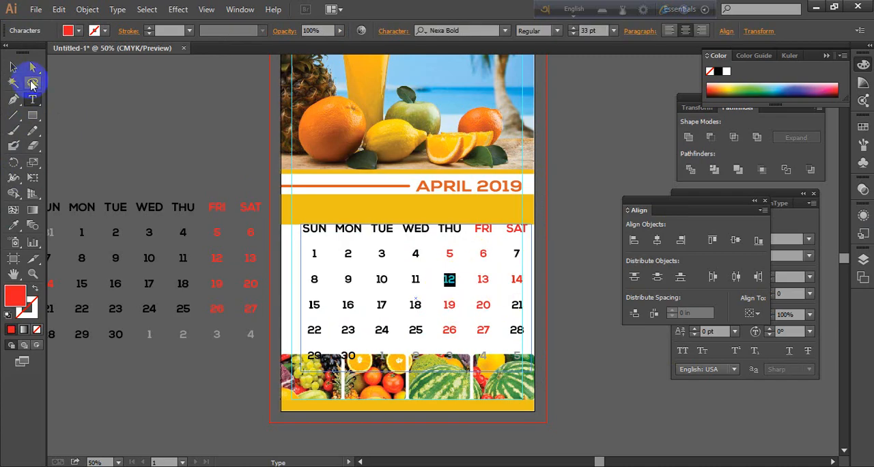
left_click(71, 30)
left_click(35, 52)
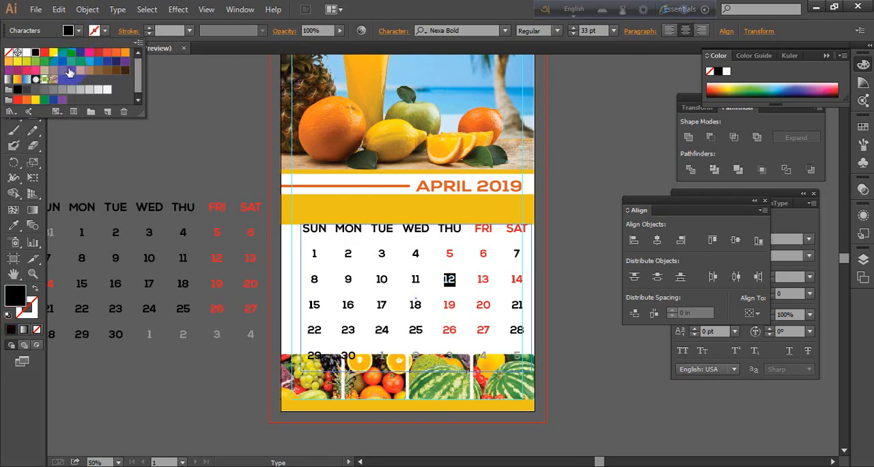
Change the fill of the remaining red Thursday dates 5, 19 and 26 to black
mouse_move(457, 253)
left_mouse_down()
mouse_move(435, 254)
mouse_move(455, 252)
left_mouse_up()
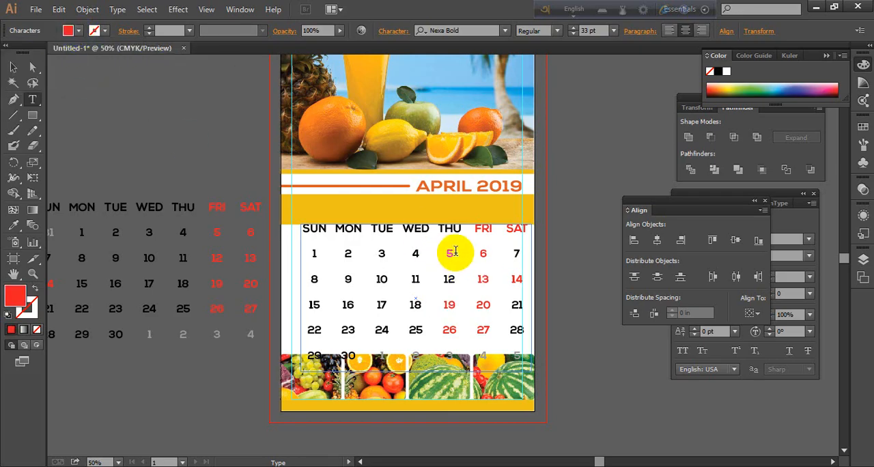
left_click(69, 30)
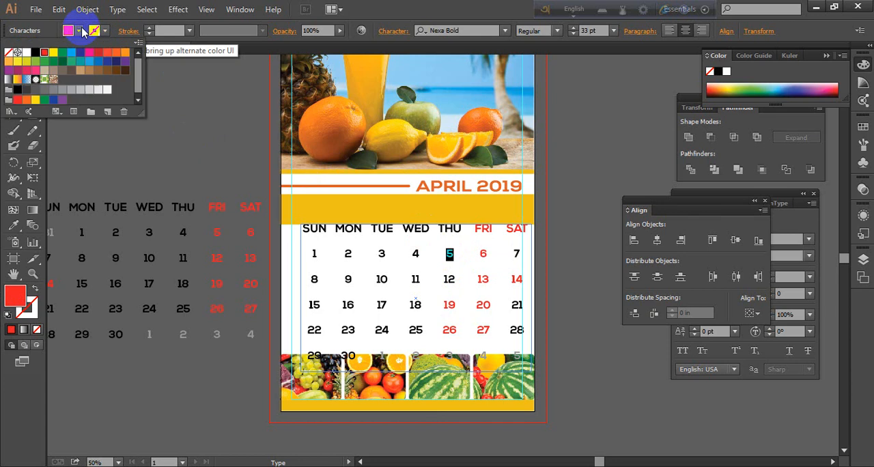
left_click(41, 54)
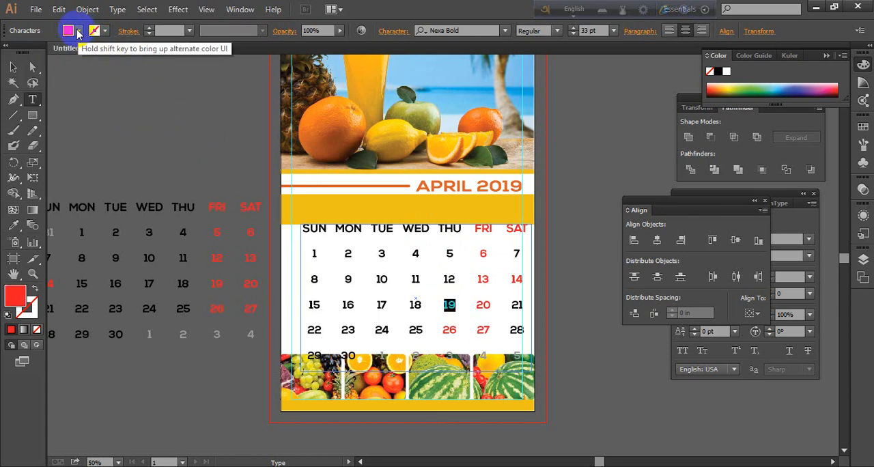
left_click(68, 30)
left_click(35, 54)
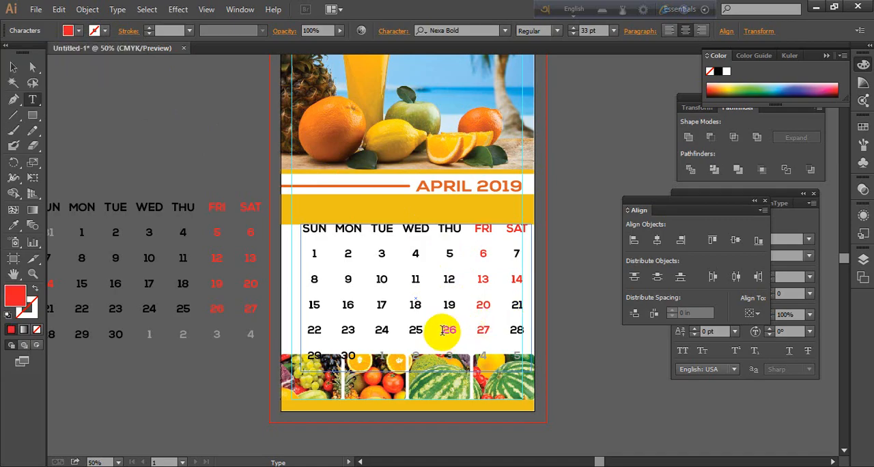
double_click(441, 330)
left_click(69, 30)
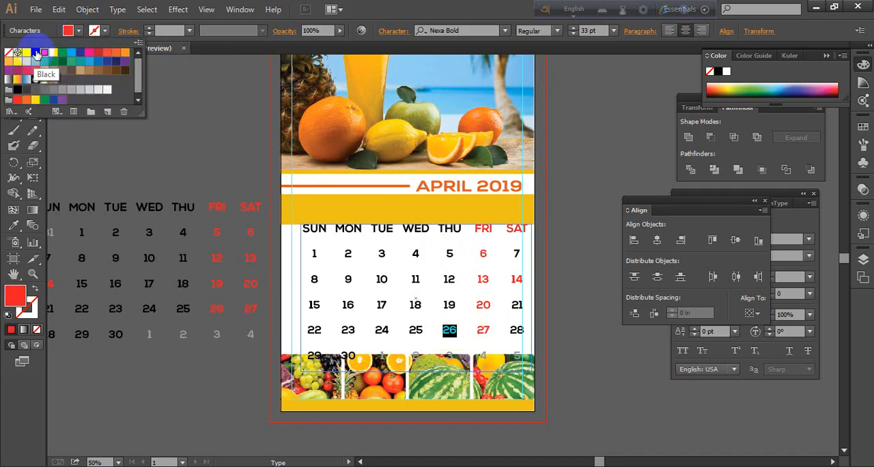
left_click(36, 54)
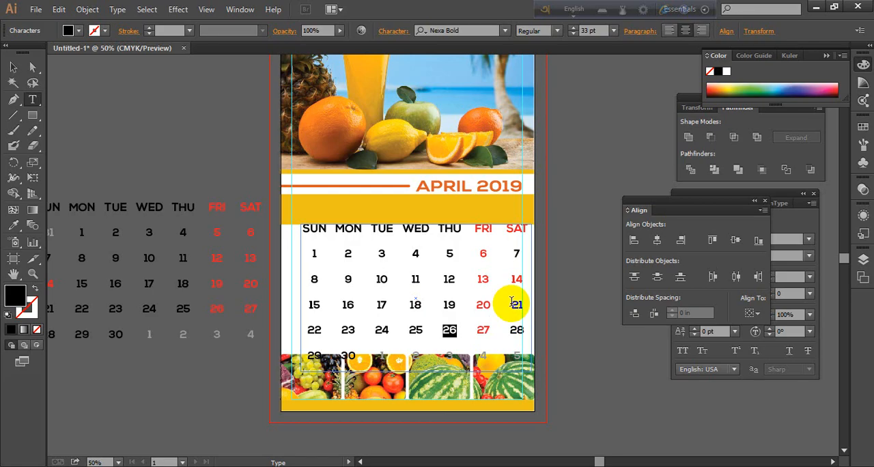
Change the fill of the Saturday dates 21, 28 and 7 to CMYK Red
left_click(80, 31)
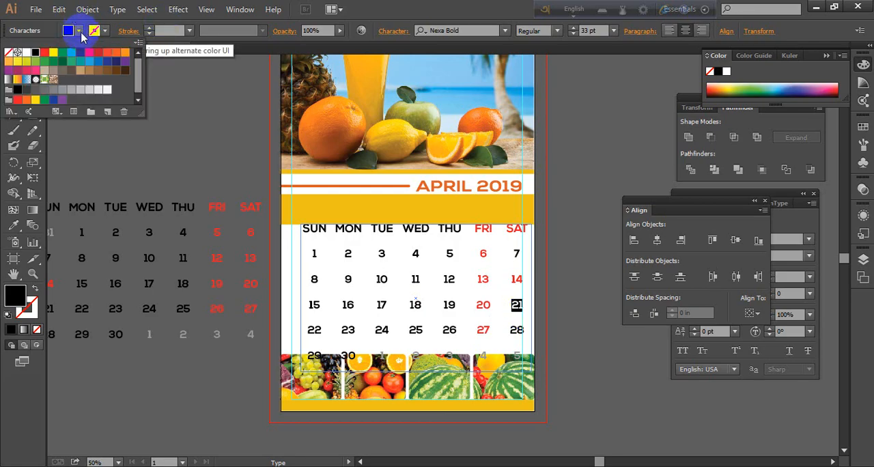
left_click(47, 55)
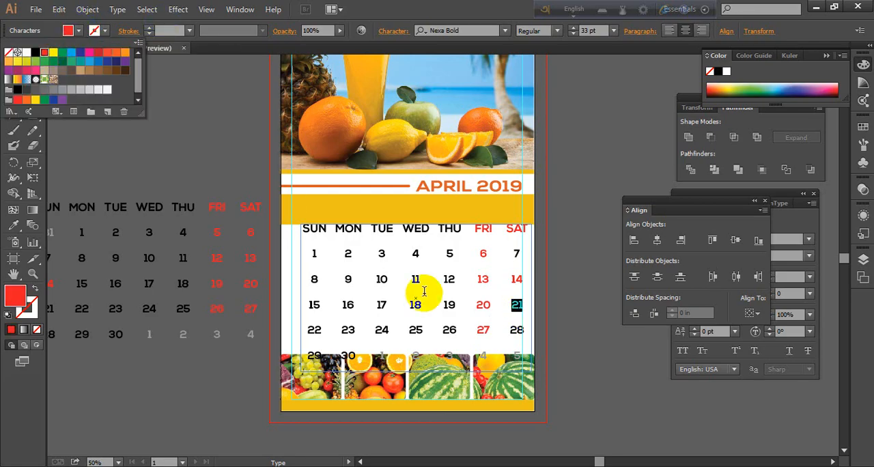
double_click(509, 328)
left_click(74, 30)
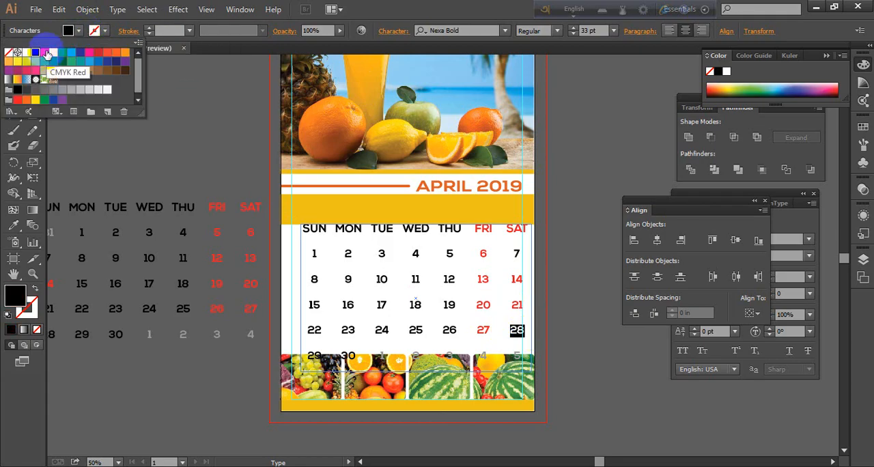
left_click(47, 54)
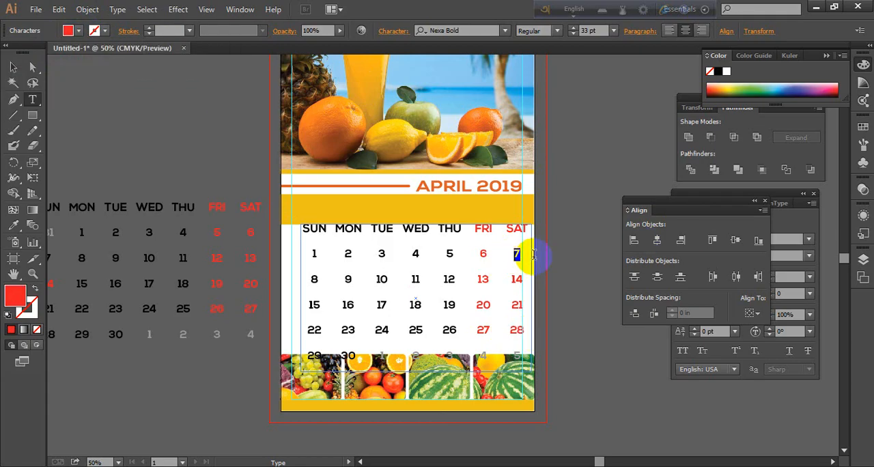
left_click(71, 30)
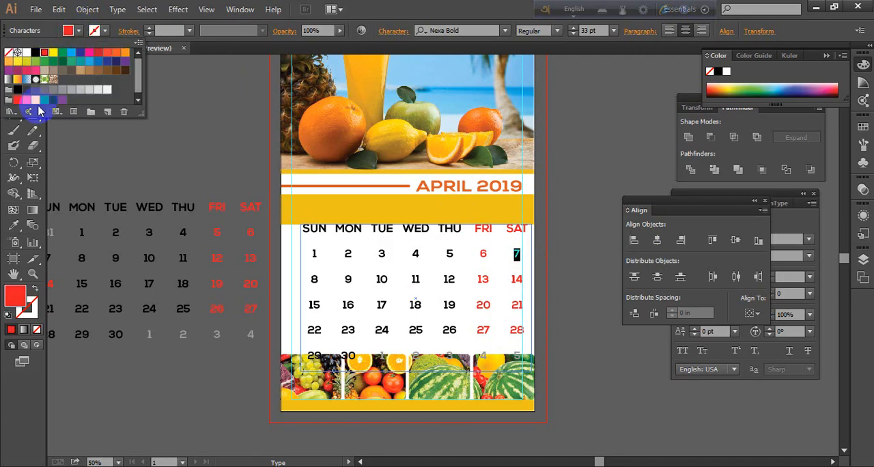
left_click(15, 66)
left_click(171, 209)
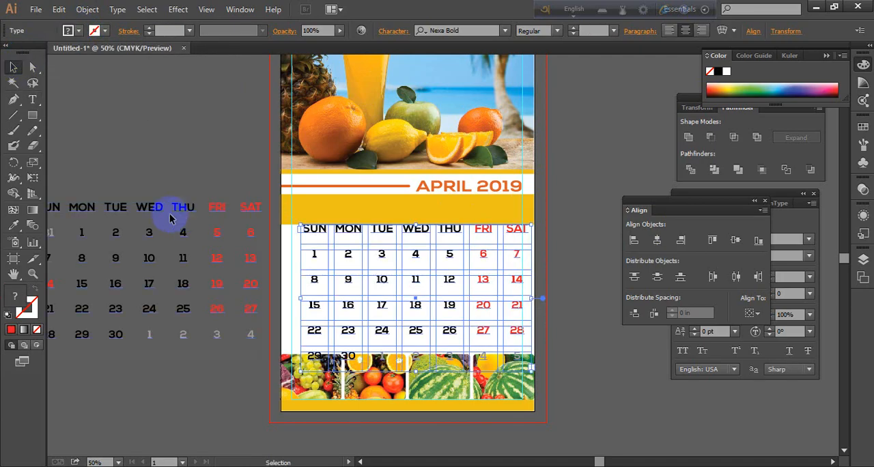
left_click(382, 228)
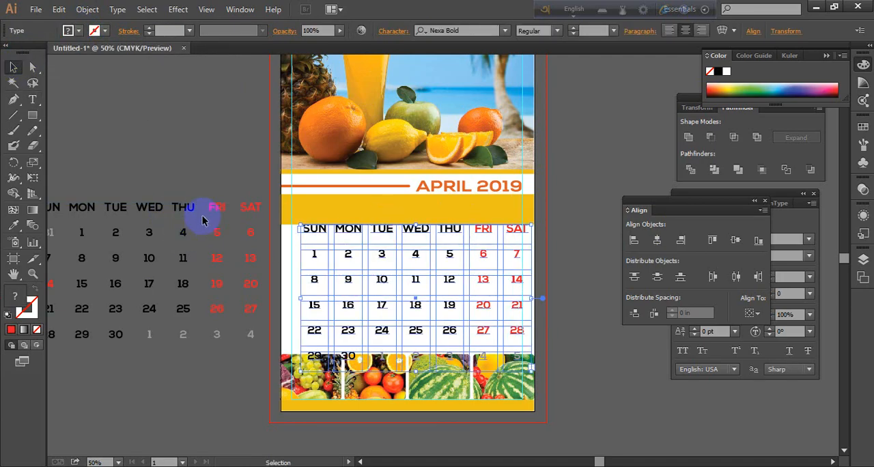
left_click(120, 136)
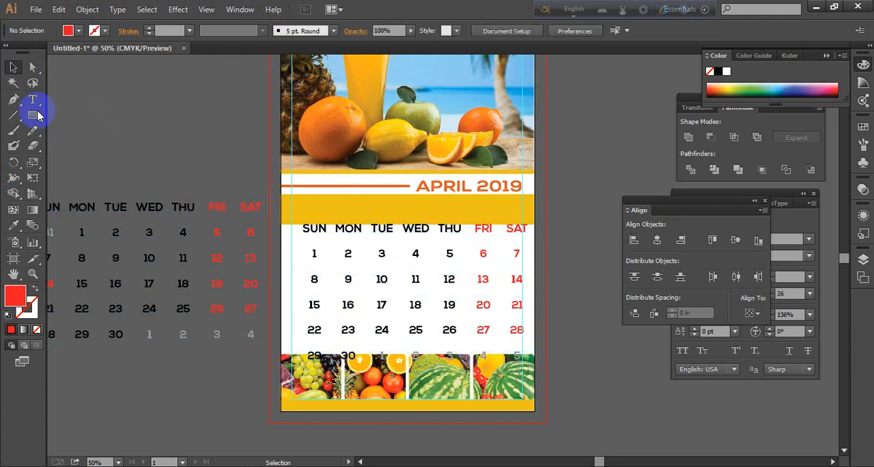
left_click(33, 100)
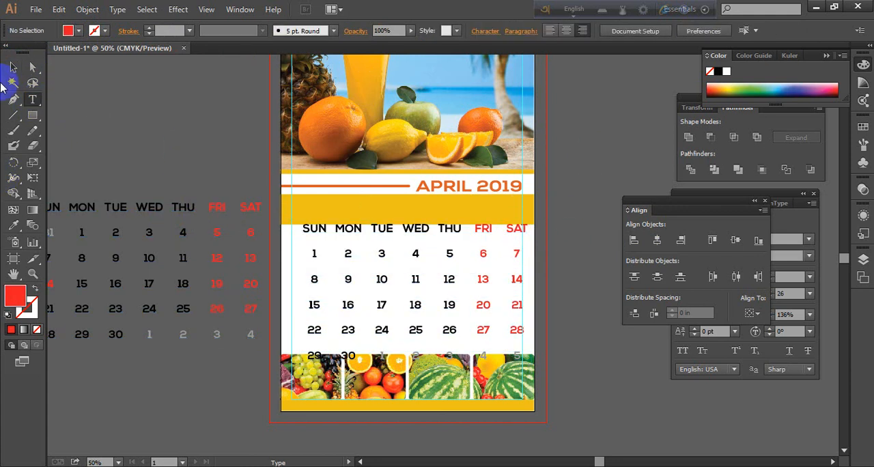
left_click(12, 67)
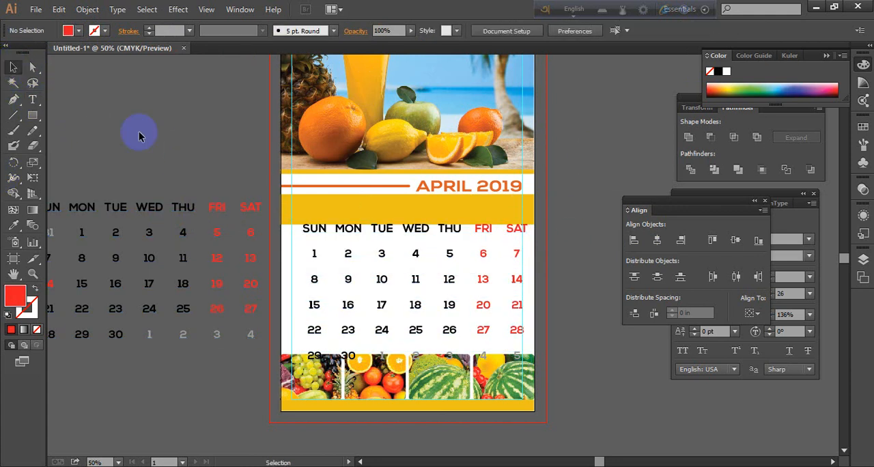
Convert the text of the April and May date grids to outlines
left_click(398, 233)
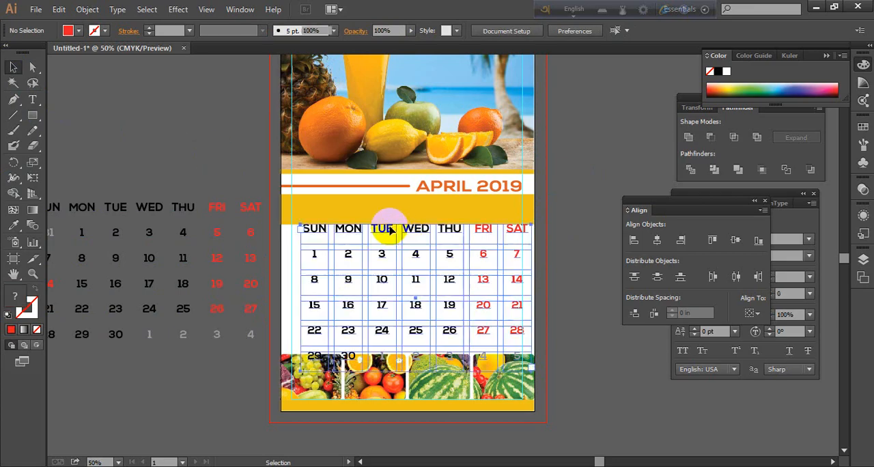
right_click(199, 204)
left_click(247, 292)
left_click(251, 366)
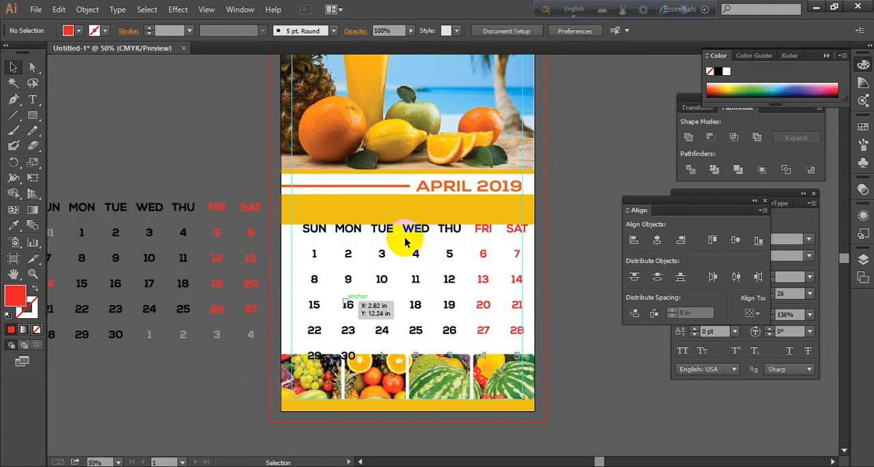
Scale the May date grid down proportionally and place it beside the right margin guide of the page
left_click(359, 232)
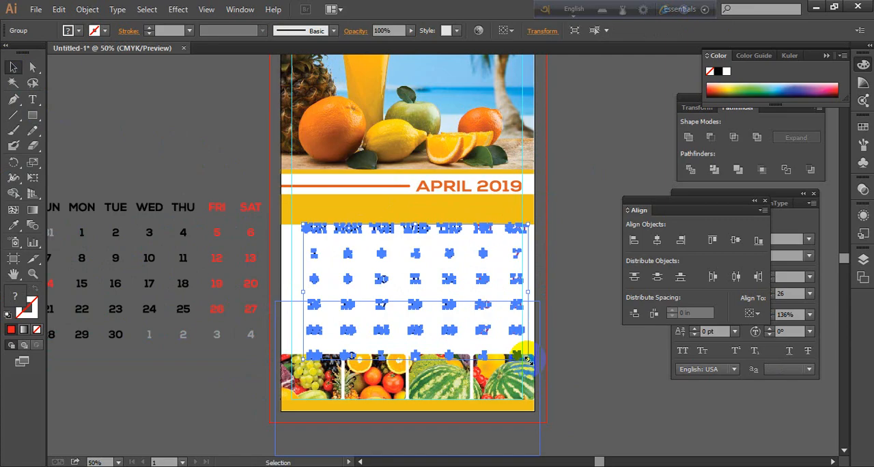
left_click_drag(527, 360, 462, 320)
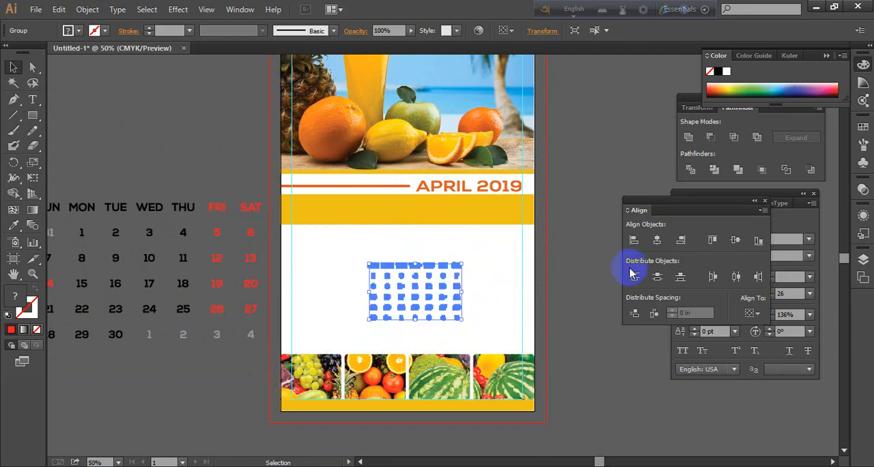
left_click(581, 297)
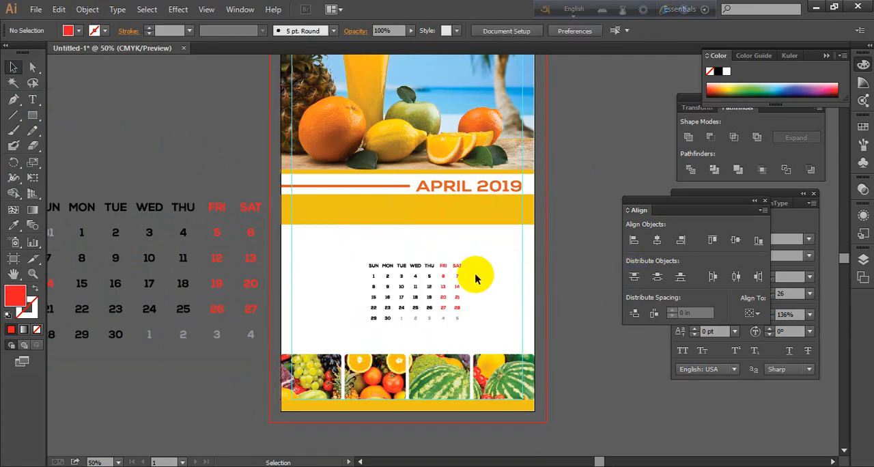
left_click_drag(441, 271, 503, 264)
Move the April date grid onto the page's white area below the golden band and scale it down proportionally
left_click_drag(145, 218, 373, 230)
left_click_drag(488, 348, 430, 313)
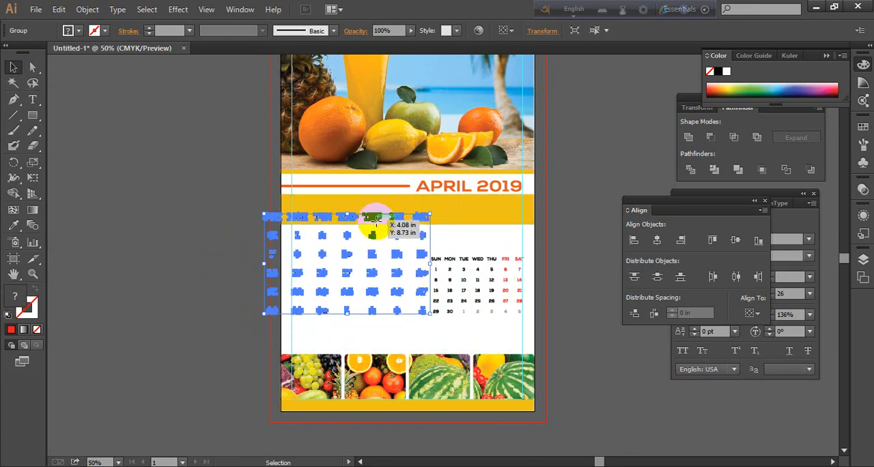
left_click_drag(374, 222, 399, 261)
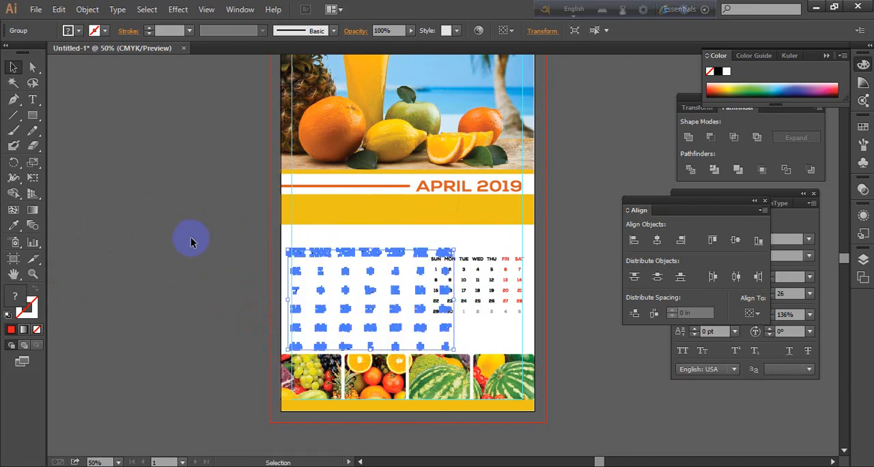
left_click(192, 238)
Shrink the April date grid until it clears the May grid and align its left edge with the left margin guide
scroll(337, 303, "up", 2)
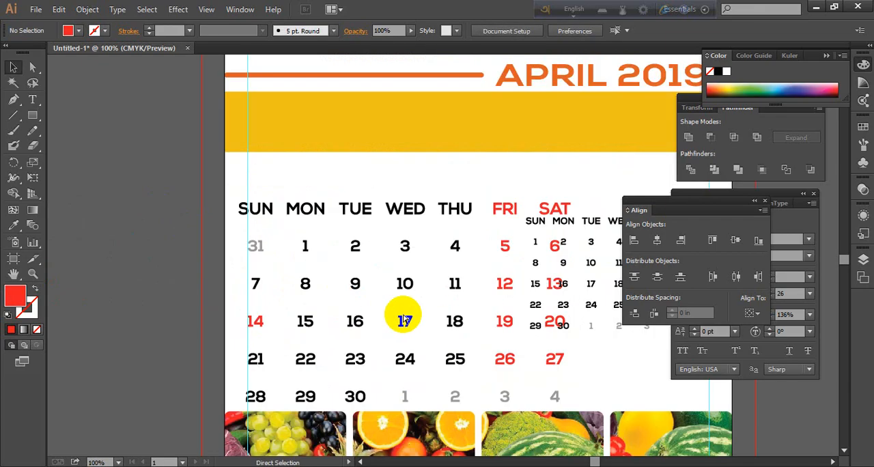
left_click_drag(404, 312, 394, 252)
left_click(538, 295)
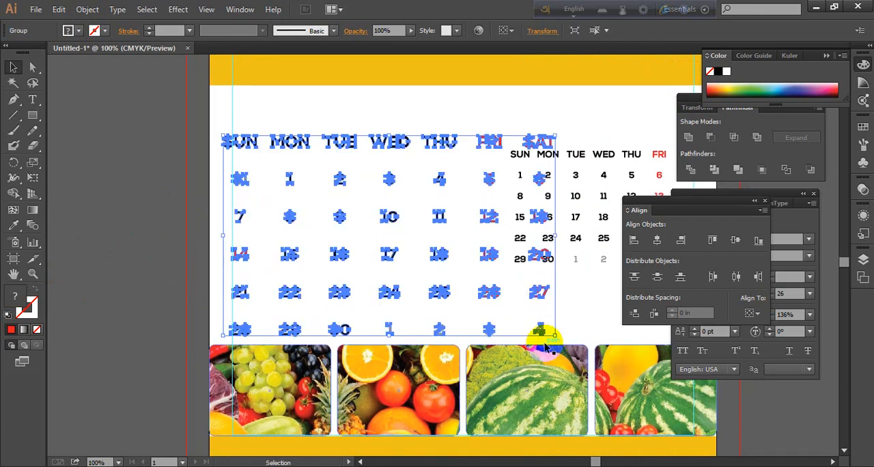
left_click_drag(556, 335, 502, 298)
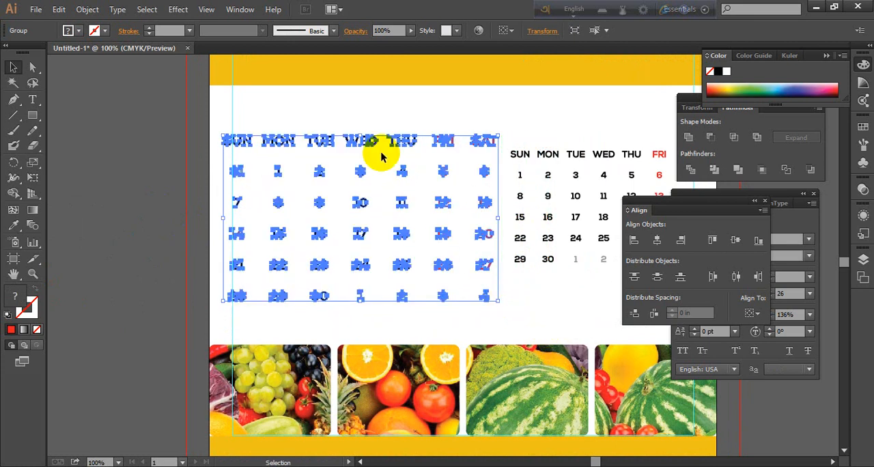
left_click_drag(368, 146, 377, 121)
left_click(146, 185)
Move the May date grid down to just above the fruit panels and shrink it to end at the right margin guide
left_click_drag(517, 279, 387, 314)
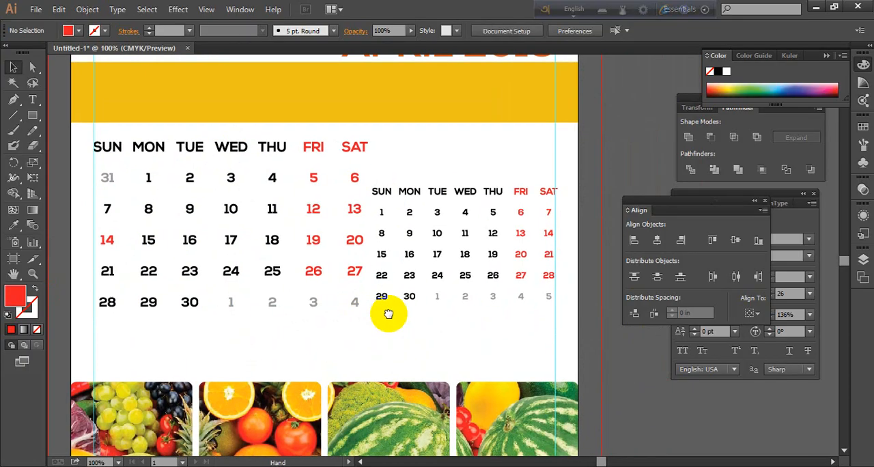
left_click(474, 195)
left_click_drag(476, 197, 478, 256)
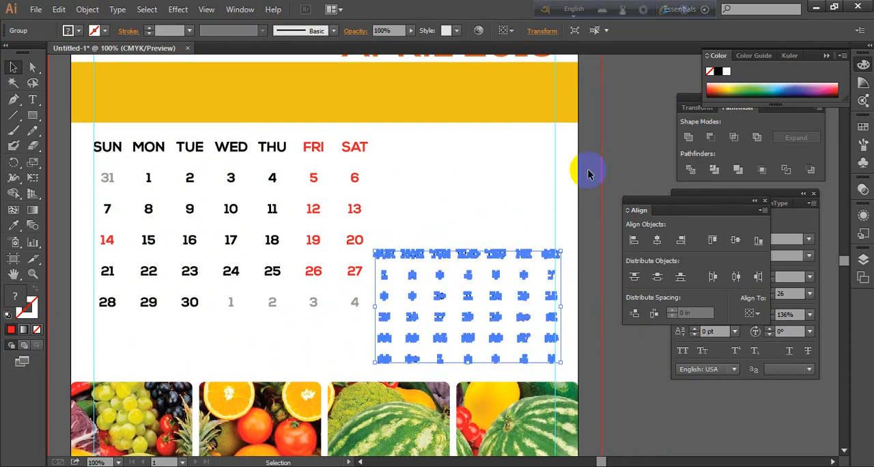
left_click(566, 326)
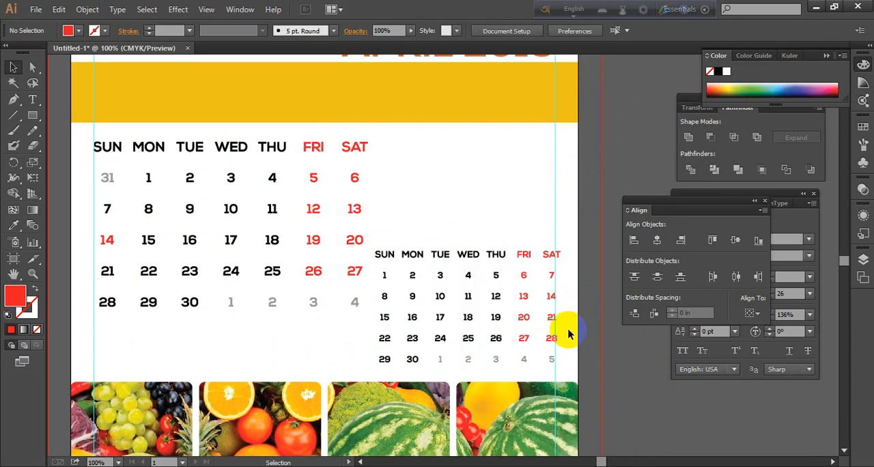
left_click(516, 254)
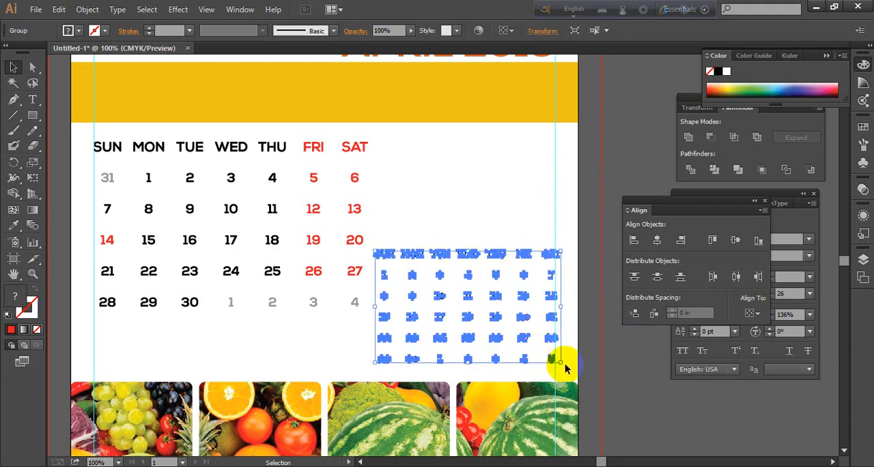
left_click_drag(561, 365, 554, 359)
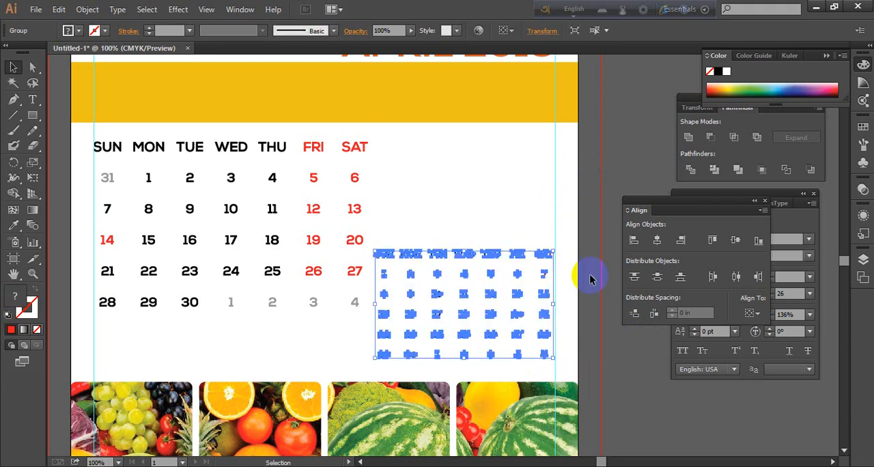
left_click(600, 276)
Try a smaller April date grid placed lower, directly above the fruit panels
scroll(536, 270, "down", 1)
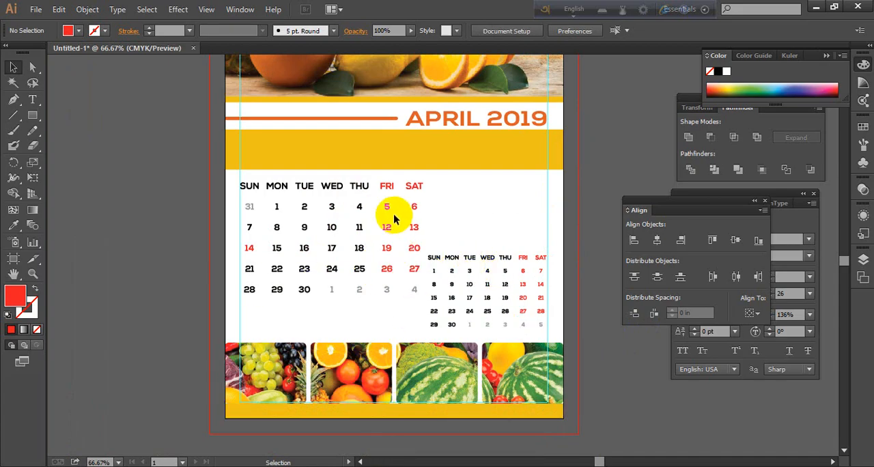
left_click(415, 189)
left_click_drag(418, 192, 390, 259)
left_click(490, 203)
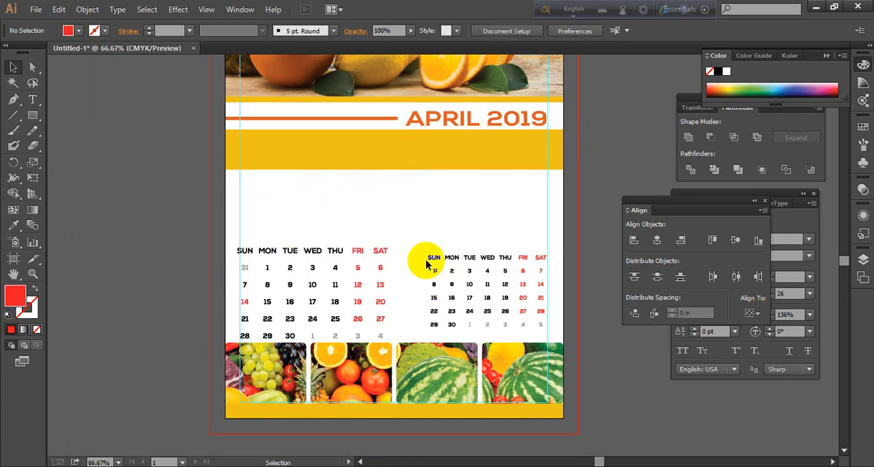
Enlarge the April date grid and place it below the golden band, starting at the left margin guide
left_click(335, 258)
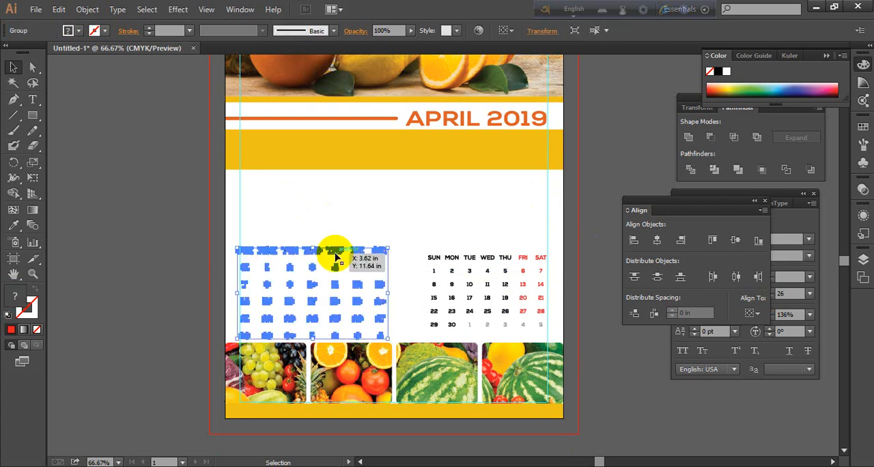
left_click_drag(386, 250, 390, 195)
left_click(152, 227)
Shrink the May date grid further toward the right margin guide to leave a gap beside the April grid
left_click(444, 260)
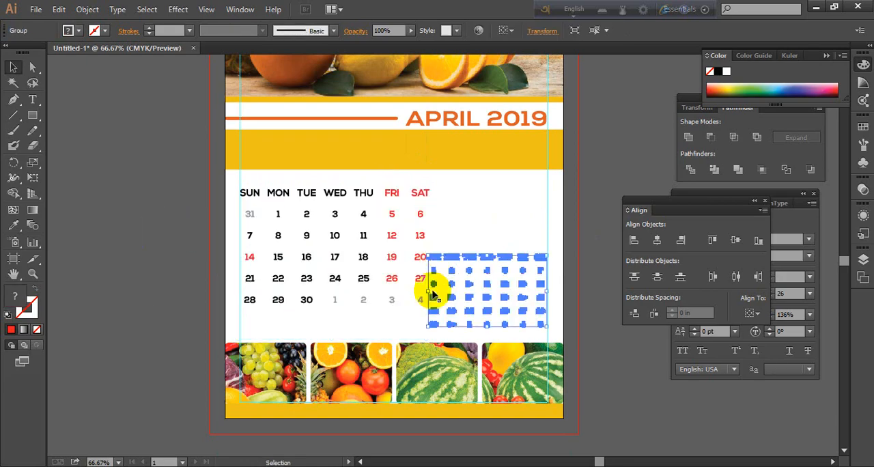
left_click_drag(430, 326, 436, 323)
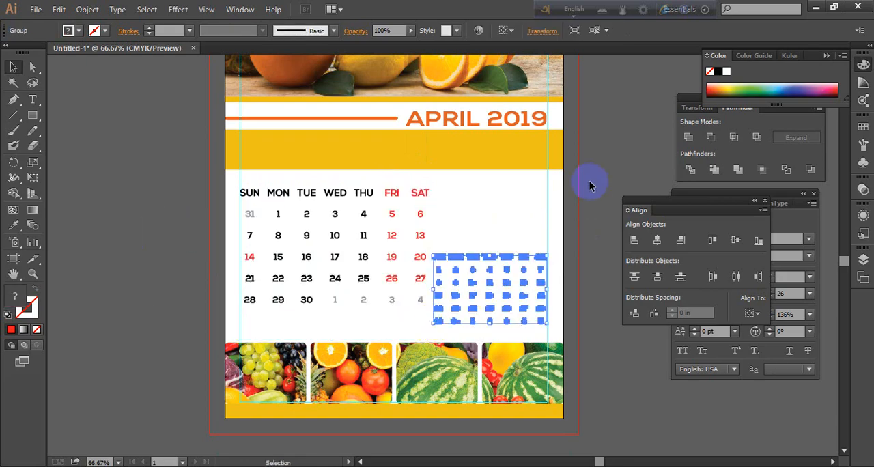
left_click(588, 180)
left_click(474, 263)
left_click_drag(435, 325, 438, 322)
left_click(606, 197)
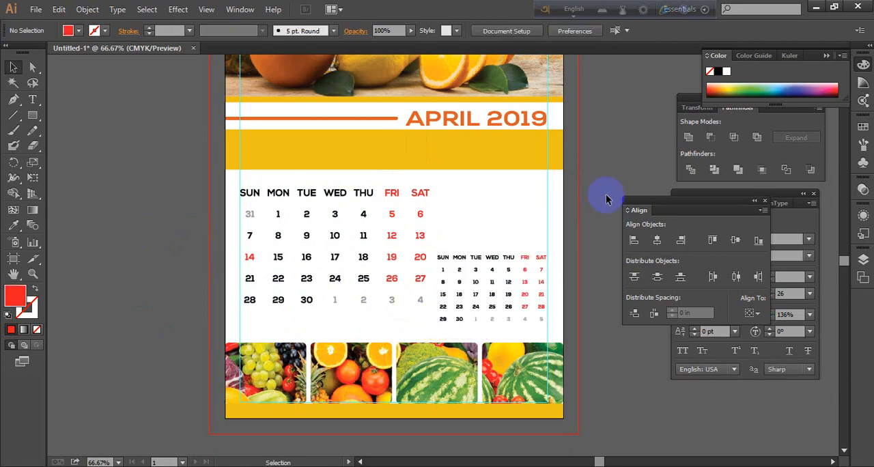
left_click(471, 121)
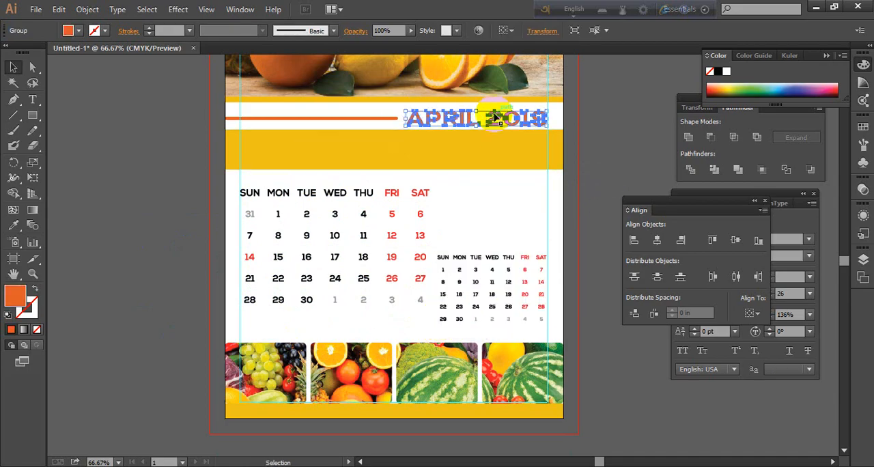
left_click(480, 207)
left_click_drag(456, 119, 454, 123)
left_click(572, 151)
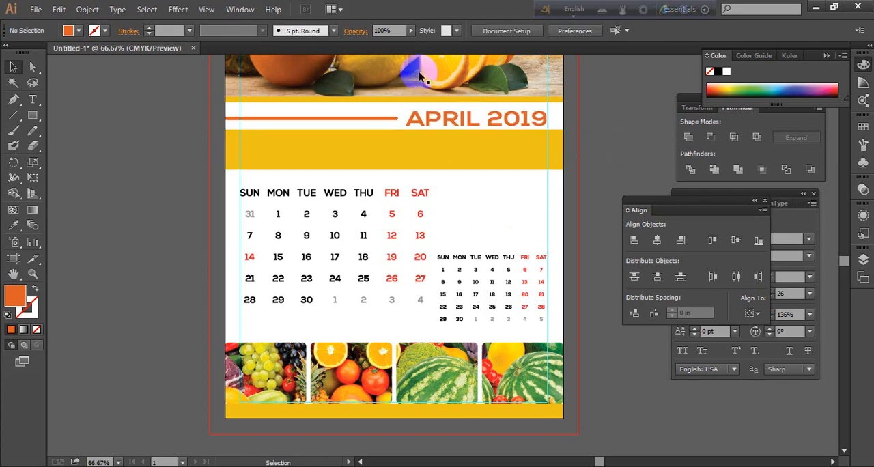
Add a black MAY text label in the empty space above the small May date grid
left_click(32, 99)
left_click(476, 242)
left_click(519, 271)
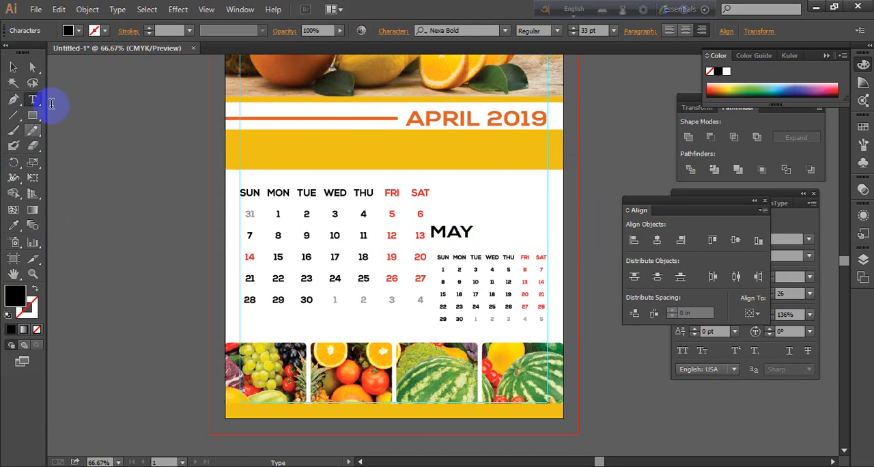
left_click(13, 66)
left_click(464, 239)
left_click_drag(464, 239, 499, 219)
left_click(604, 162)
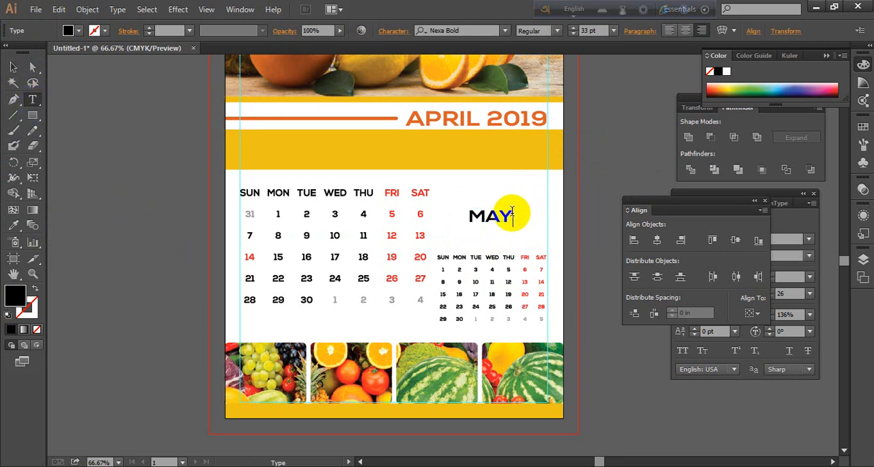
Extend the MAY label to read MAY 2019 and position it directly above the small date grid
left_click(512, 215)
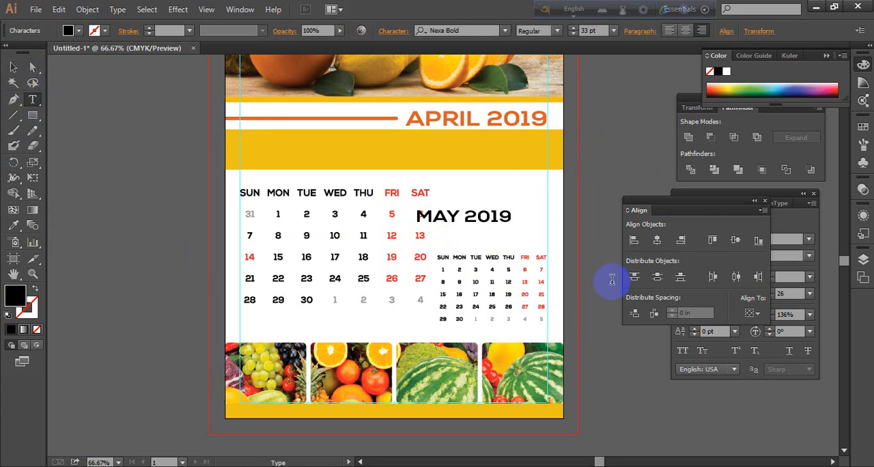
left_click(13, 66)
left_click(502, 218)
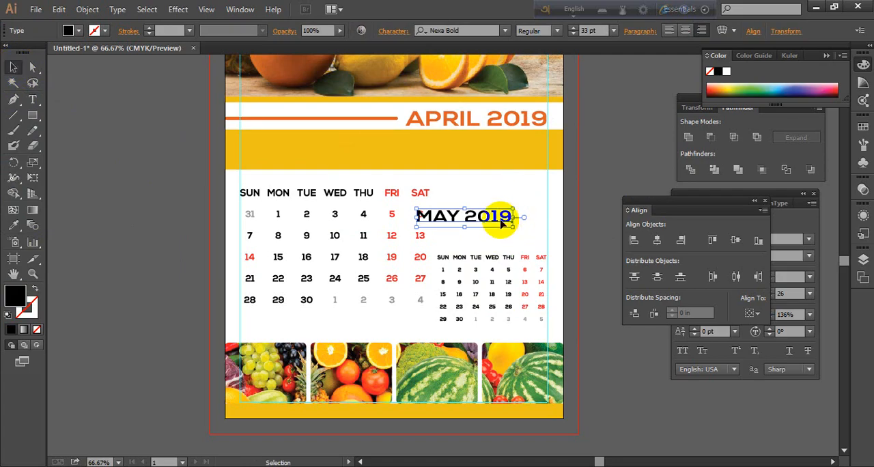
left_click_drag(502, 218, 526, 231)
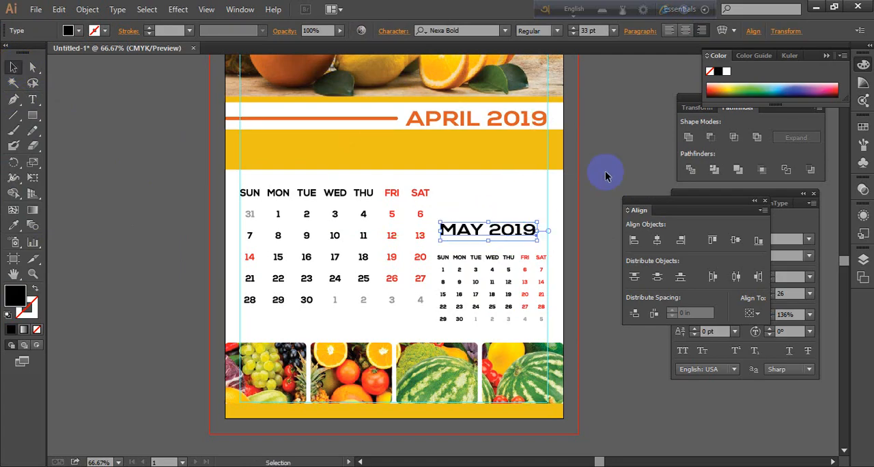
left_click(605, 172)
Reduce the MAY 2019 label to 21 pt and move it against the right margin guide above the small date grid
left_click(514, 228)
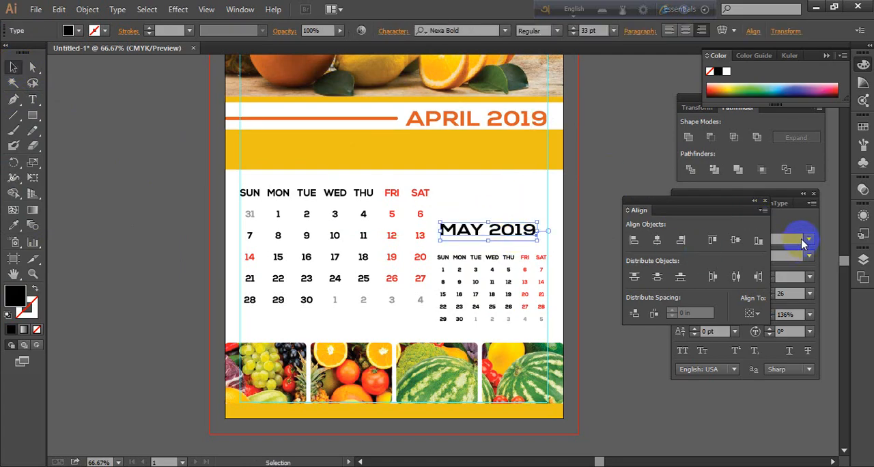
left_click(801, 241)
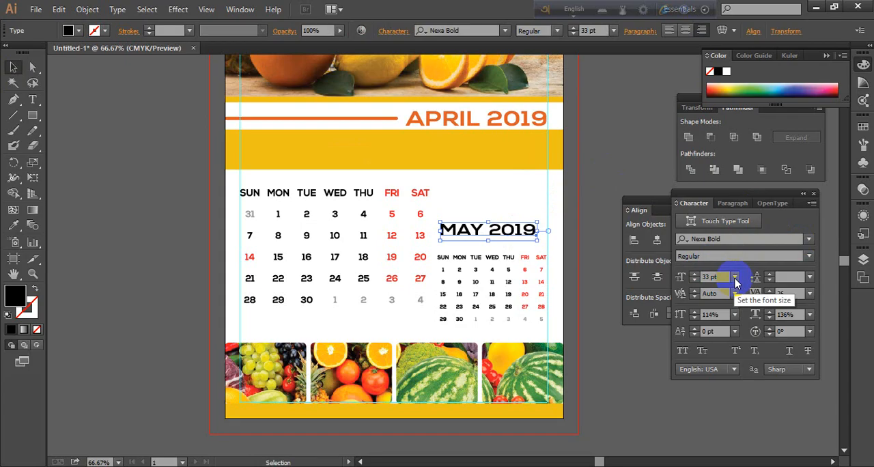
left_click(694, 280)
left_click(694, 280)
left_click(694, 280)
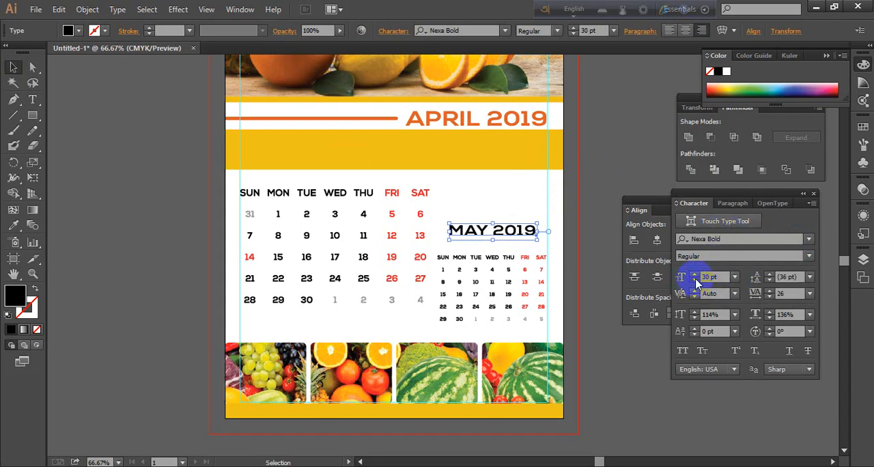
left_click(606, 203)
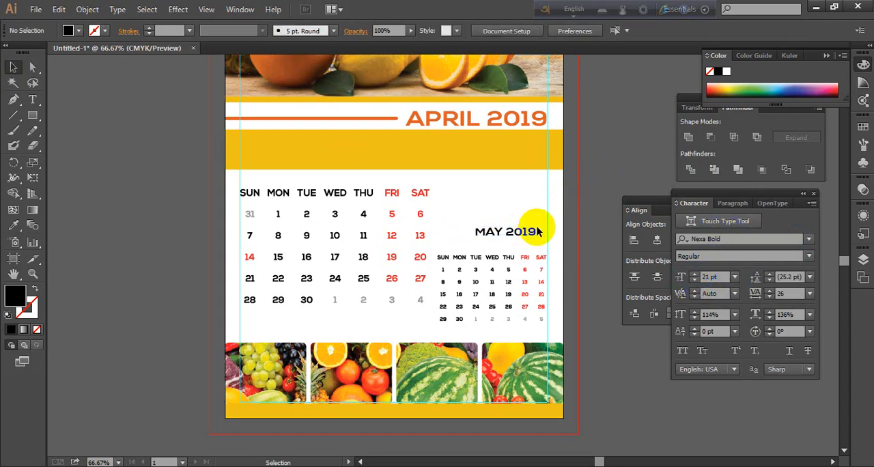
left_click_drag(537, 234, 547, 234)
left_click(605, 202)
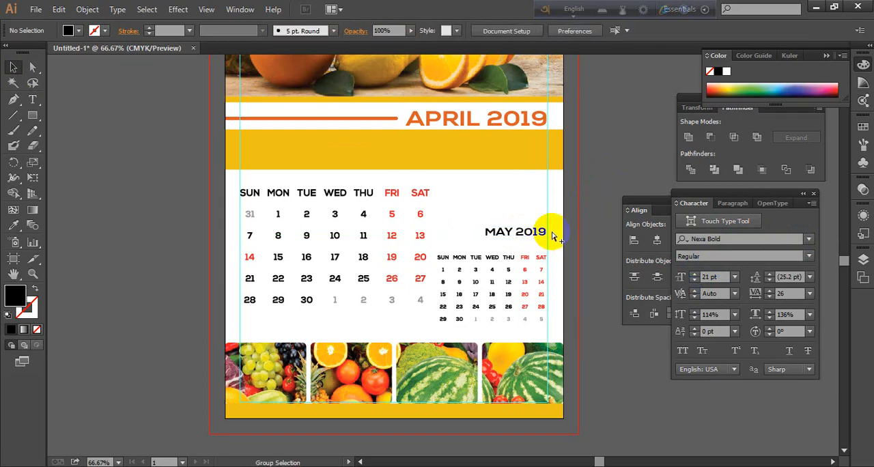
scroll(550, 228, "up", 1)
scroll(544, 228, "down", 1)
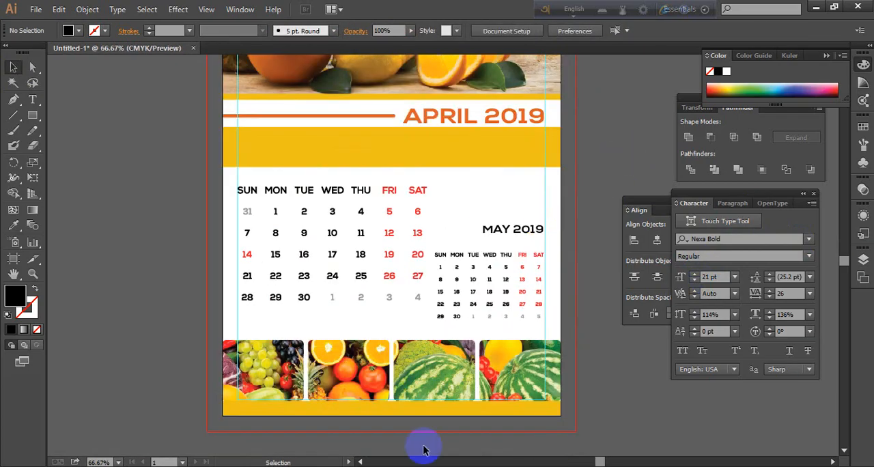
Shrink the small May date grid further and place it lower, flush with the right margin guide
left_click_drag(531, 287, 503, 256)
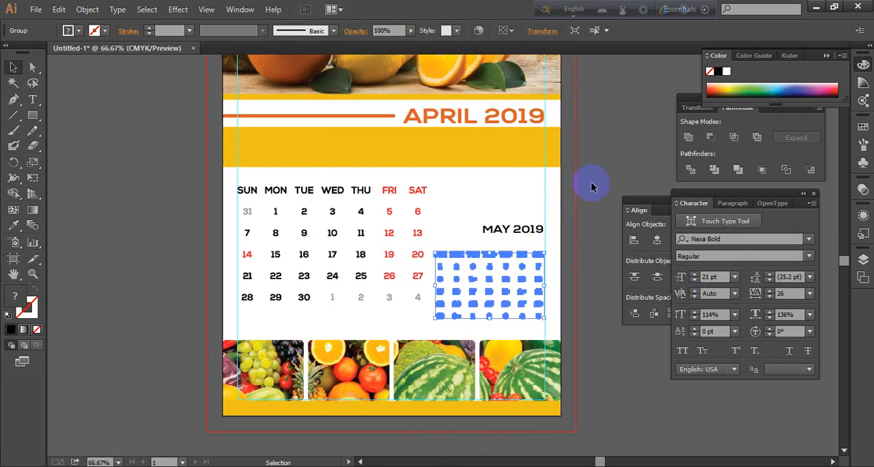
left_click(591, 183)
left_click(501, 255)
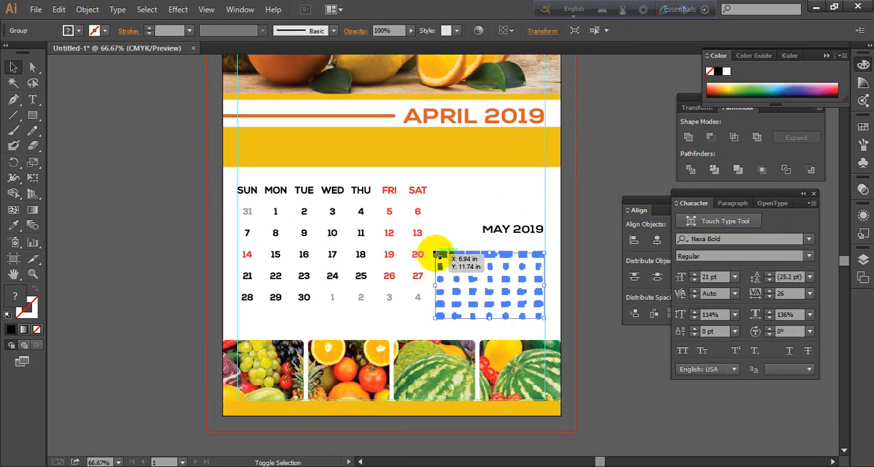
left_click_drag(437, 255, 453, 264)
left_click(581, 244)
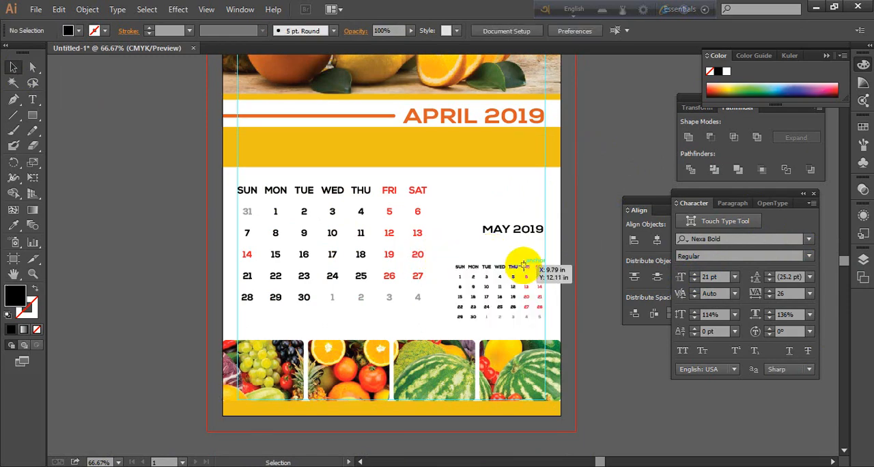
left_click_drag(524, 267, 525, 275)
left_click(568, 195)
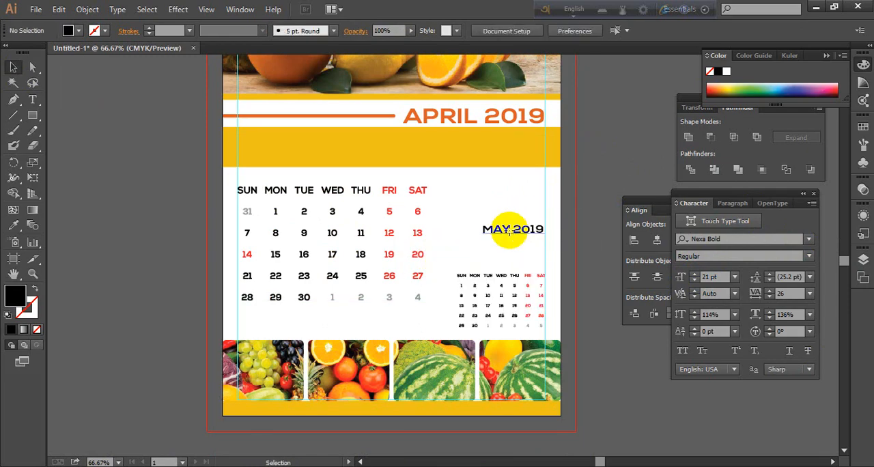
Move the MAY 2019 label off the page and duplicate the small date grid straight above, level with the top of the April grid
left_click_drag(509, 230, 588, 175)
left_click(509, 276)
left_click(508, 278, "shift")
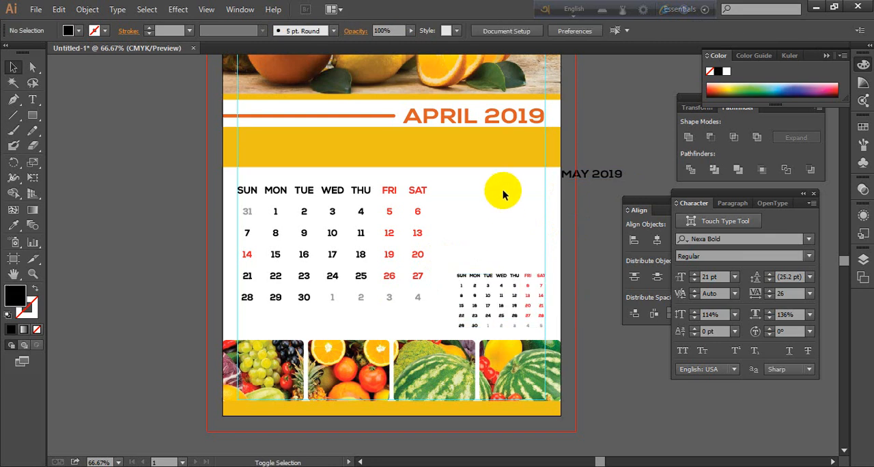
left_click(508, 286)
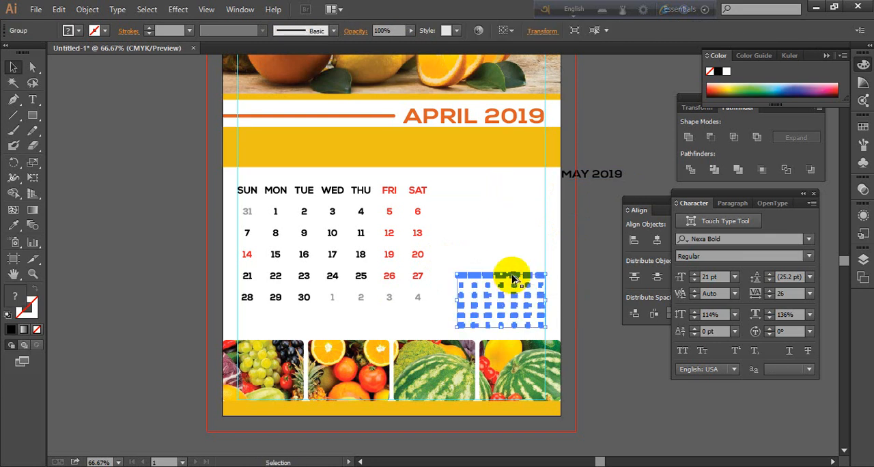
left_click_drag(512, 279, 509, 192)
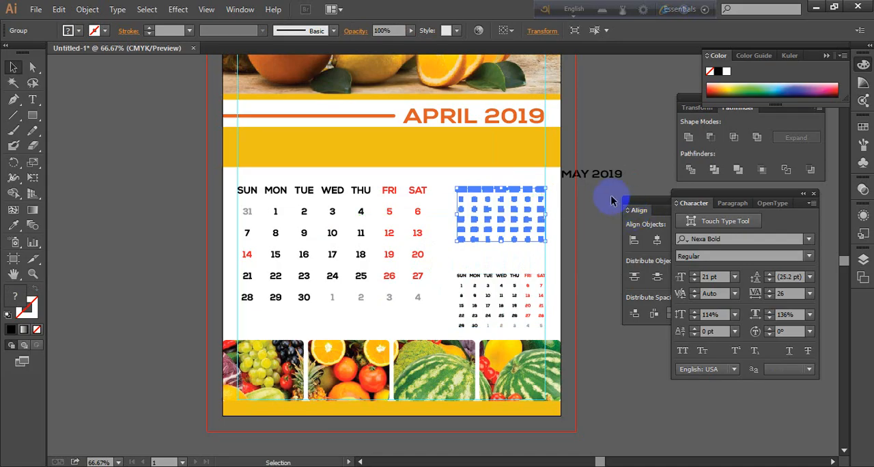
left_click(612, 201)
Enlarge the April date grid proportionally toward the two small grids and delete the off-page MAY 2019 label
scroll(603, 301, "down", 1)
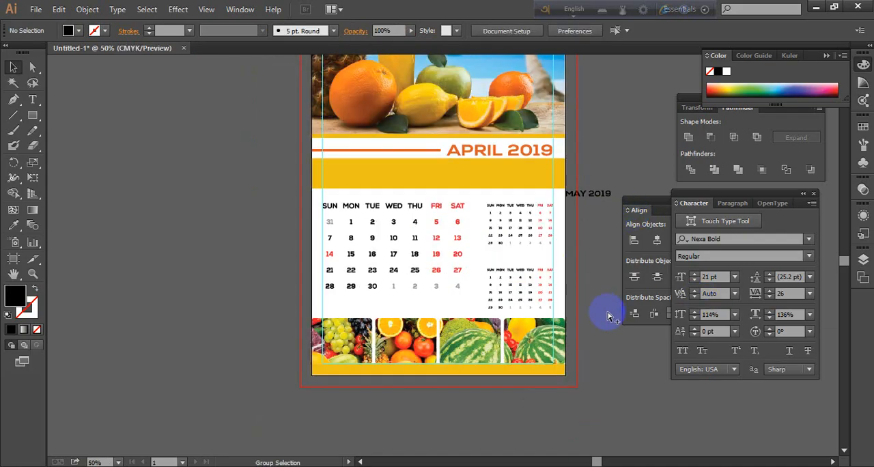
left_click(437, 288)
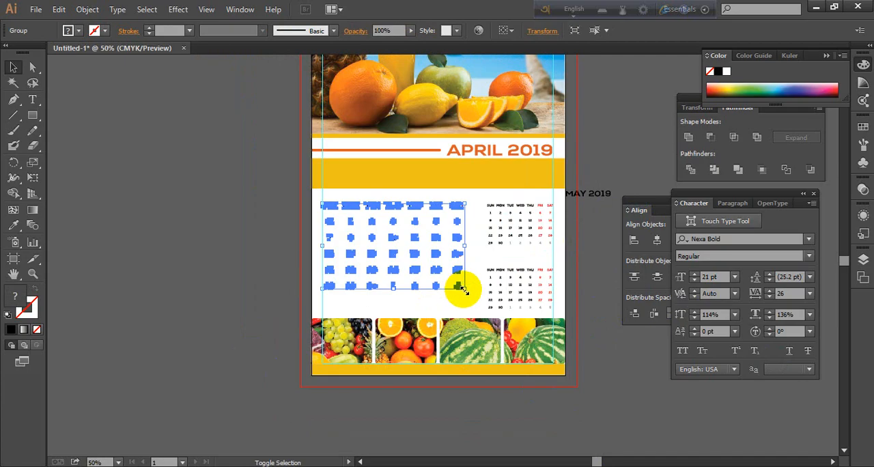
left_click_drag(463, 290, 477, 313)
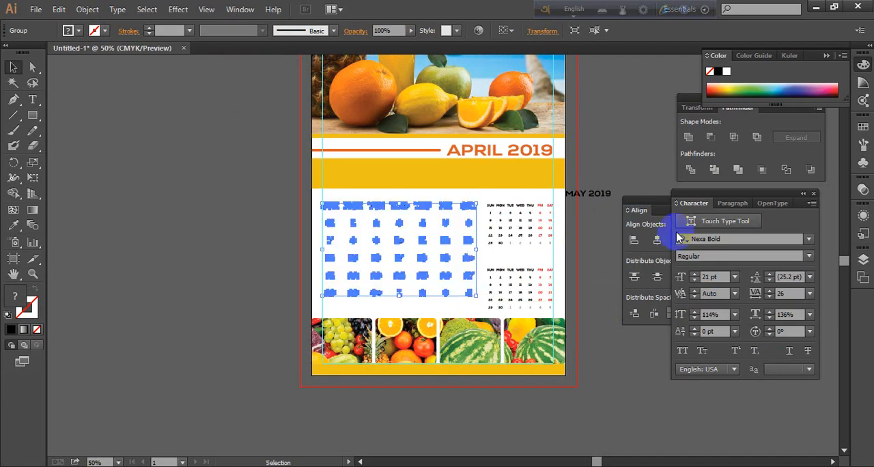
left_click(244, 190)
key("space")
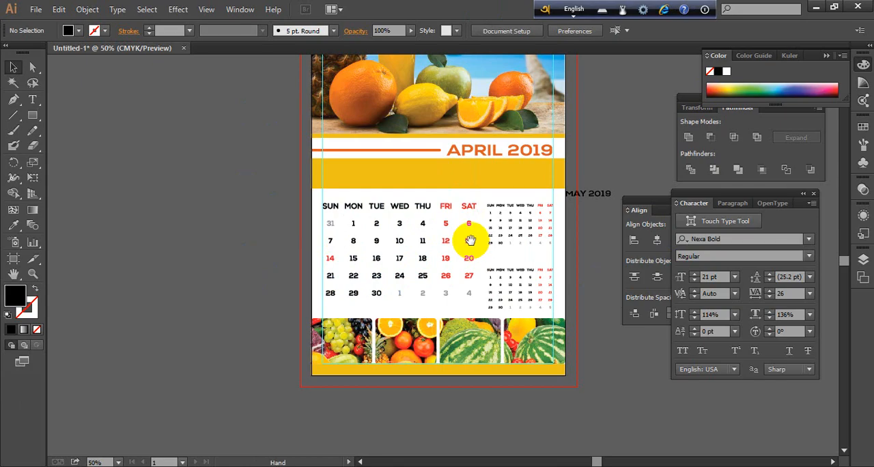
left_click_drag(470, 239, 401, 236)
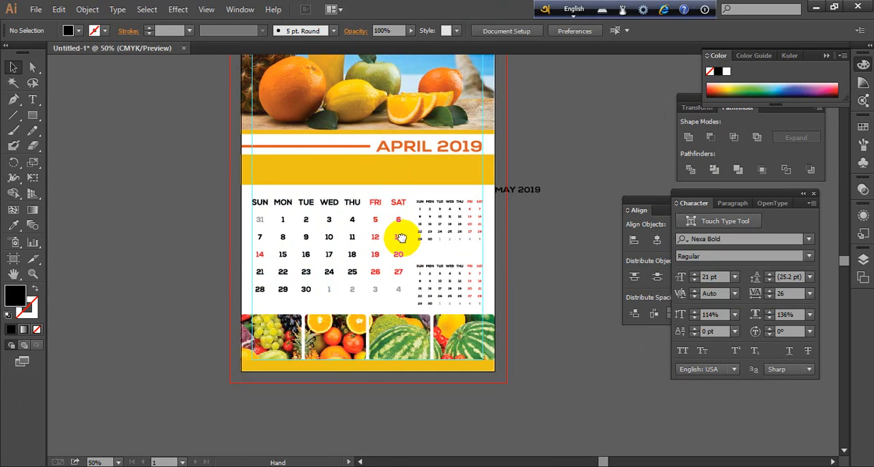
left_click(533, 194)
key("Delete")
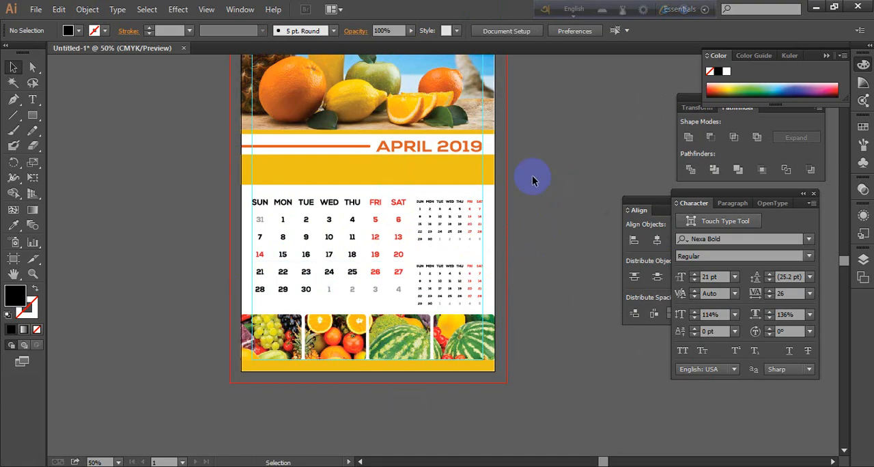
Move the lower small date grid up to just beneath the upper one, within the height of the April grid
scroll(360, 190, "up", 1)
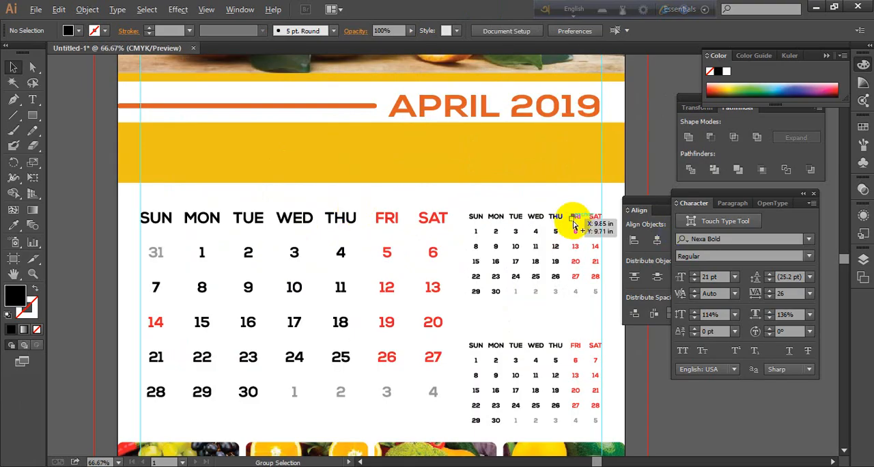
scroll(574, 224, "down", 1)
left_click_drag(532, 353, 492, 319)
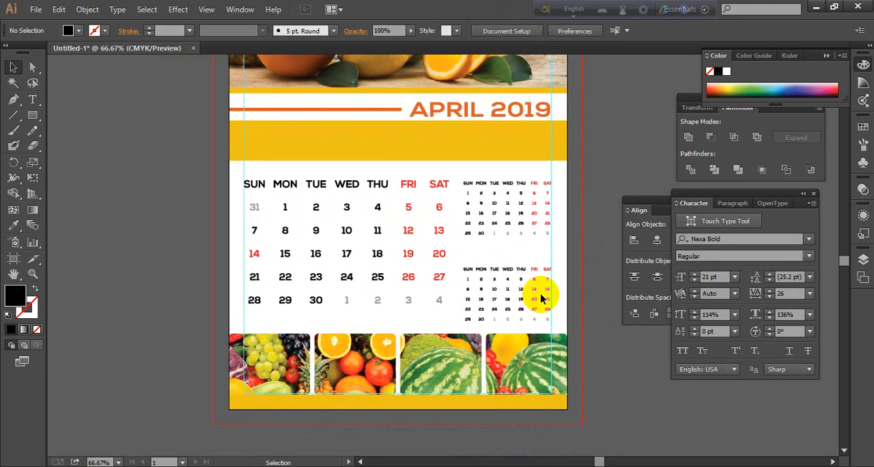
scroll(560, 291, "down", 1)
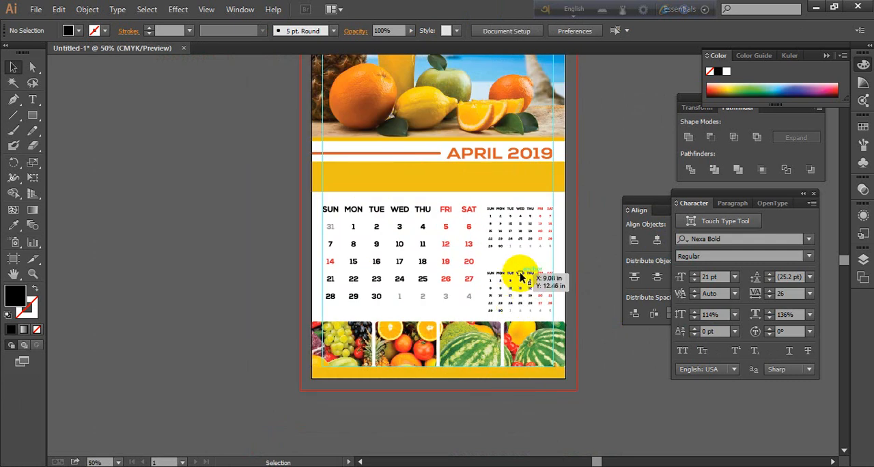
left_click_drag(521, 280, 521, 264)
left_click(605, 312)
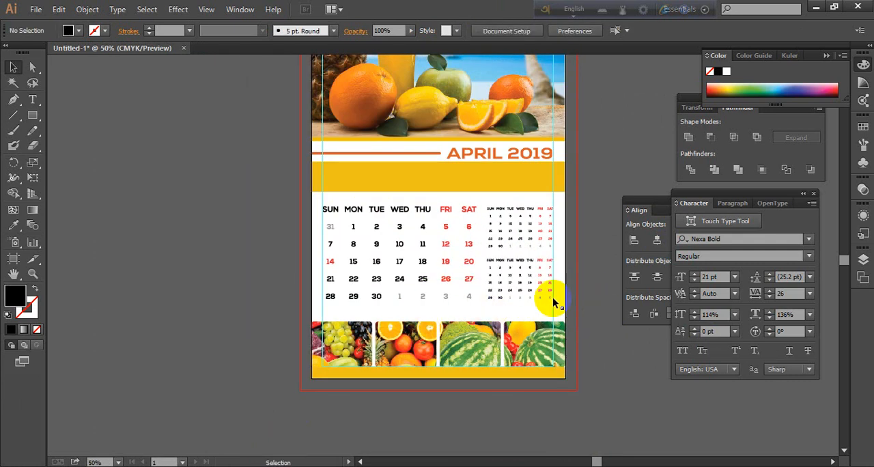
scroll(532, 332, "up", 2)
scroll(532, 332, "down", 1)
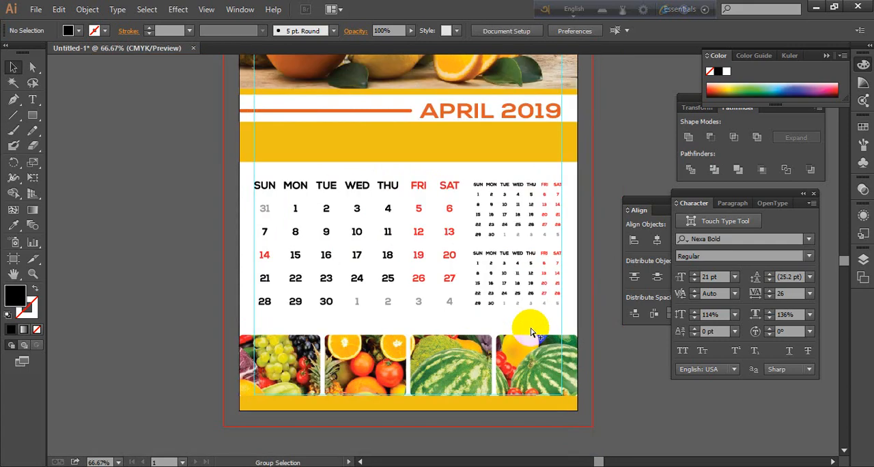
scroll(594, 189, "down", 1)
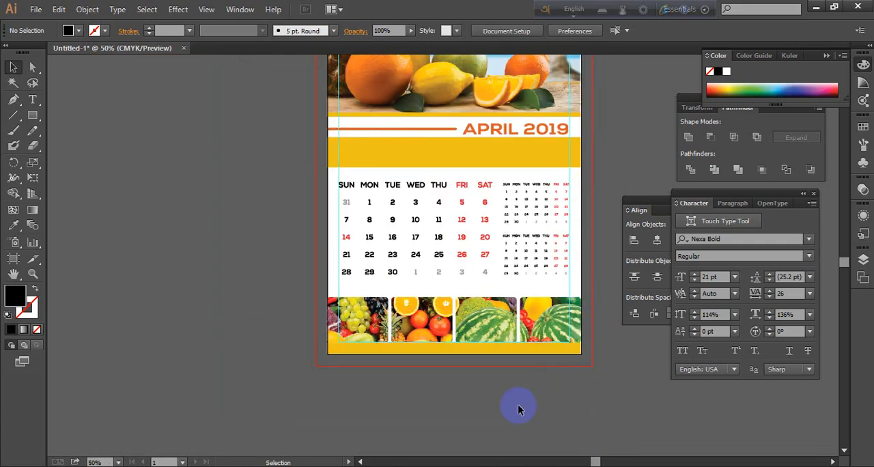
left_click_drag(321, 244, 585, 398)
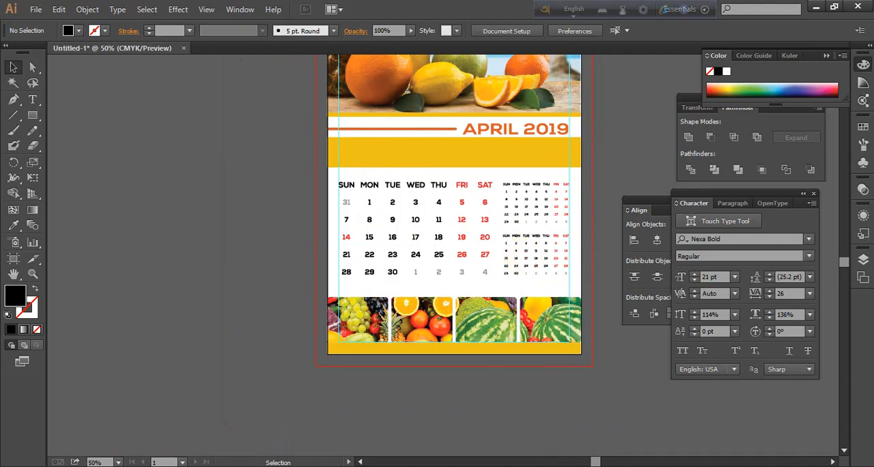
Switch to the Chrome browser and look through the Google image results for calendar design for layout ideas
left_click(265, 466)
scroll(254, 181, "up", 1)
left_click(244, 9)
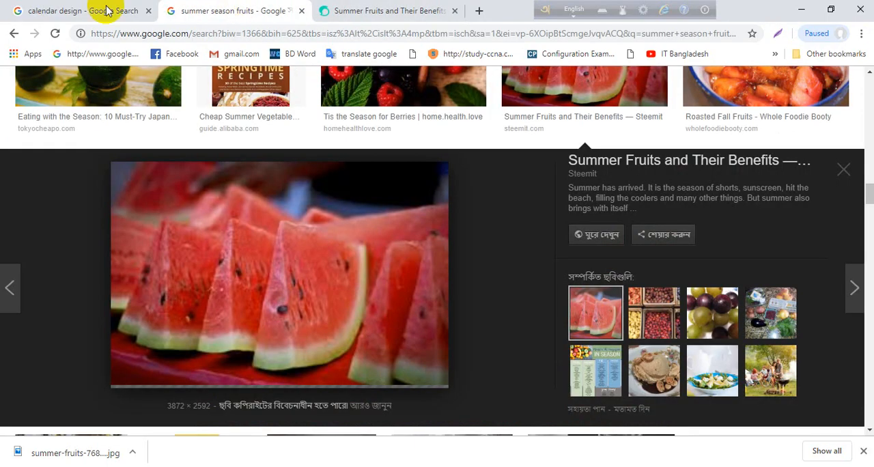
left_click(105, 12)
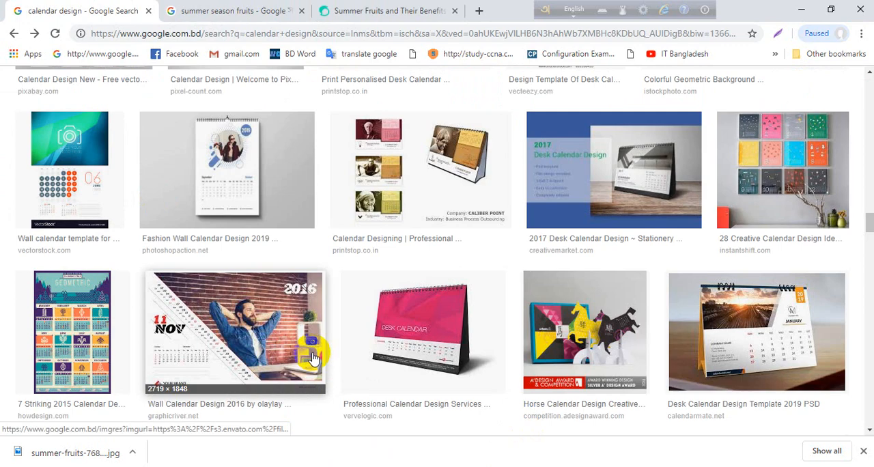
scroll(314, 357, "down", 1)
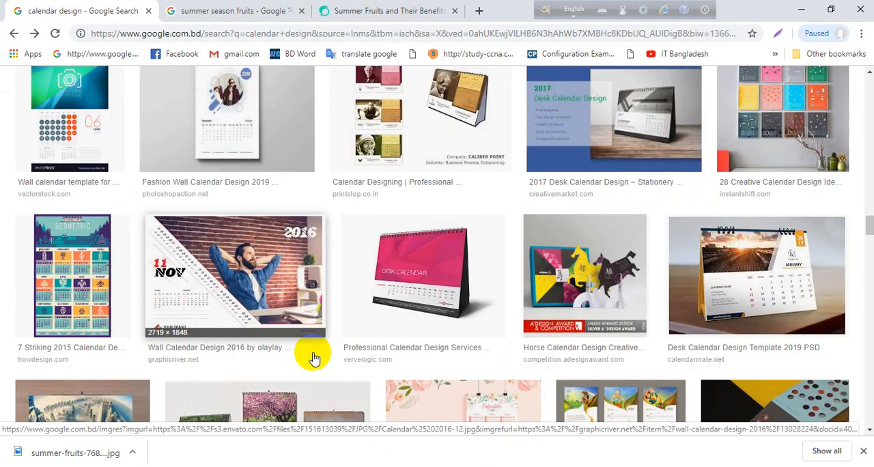
scroll(314, 358, "down", 4)
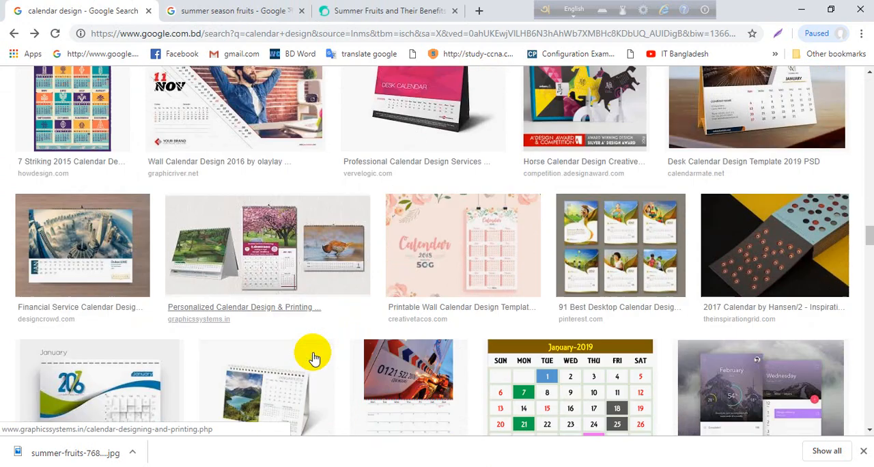
scroll(313, 358, "down", 14)
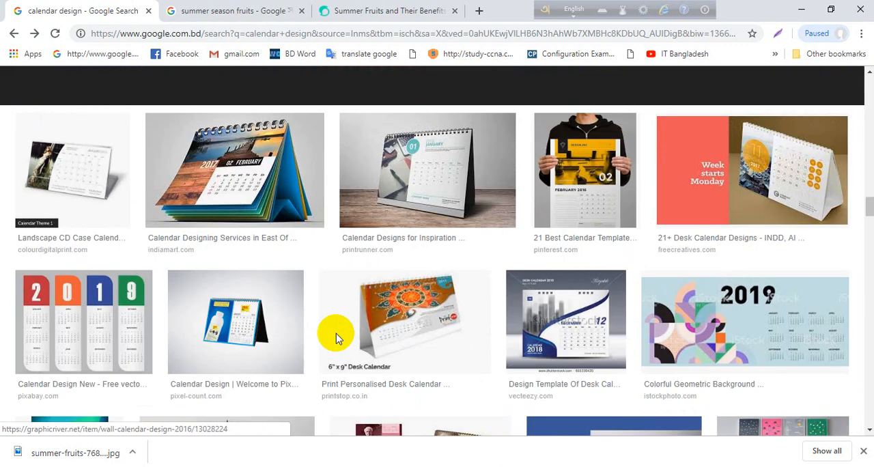
scroll(335, 336, "up", 1)
scroll(335, 336, "up", 20)
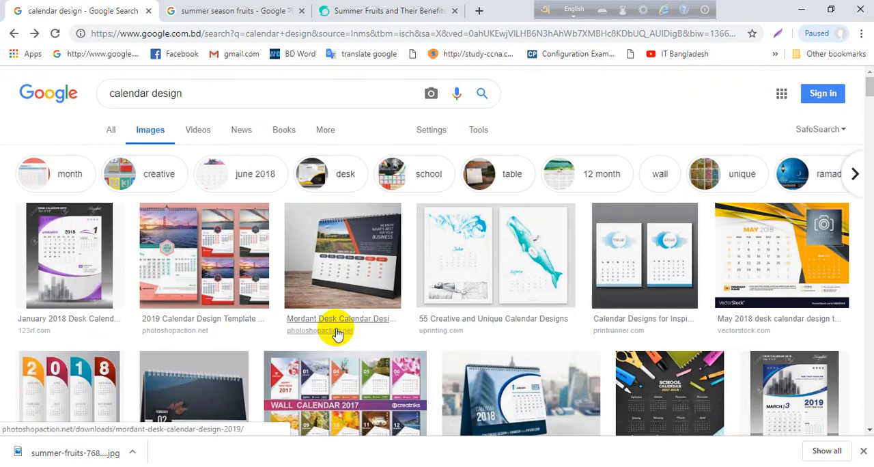
Preview the 2019 Calendar Design Template, Modern Calendar 2019 Template and Wall Calendar 2017 images to examine their layouts
left_click(175, 257)
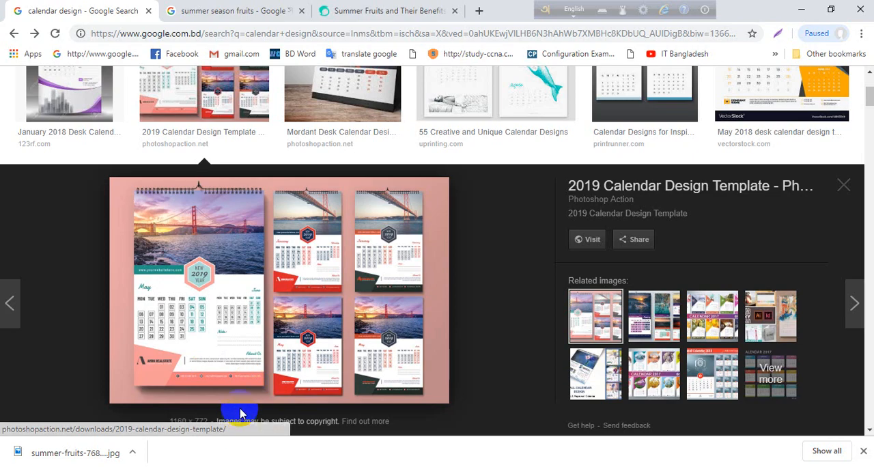
left_click(653, 338)
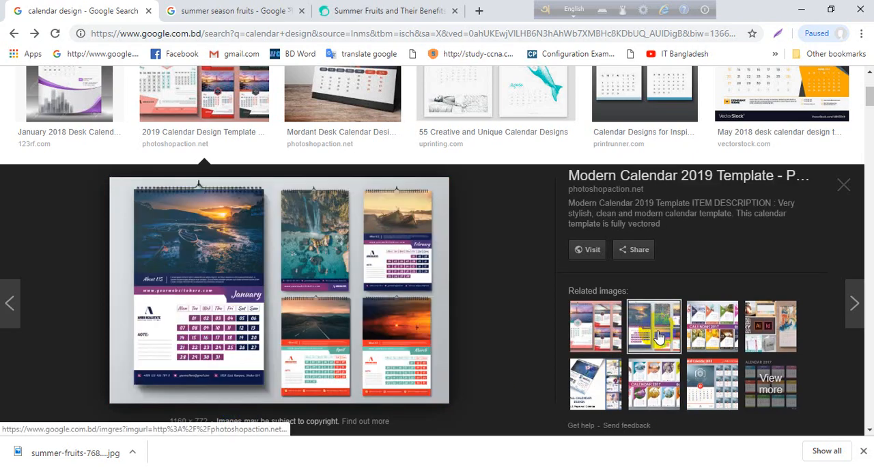
left_click(710, 326)
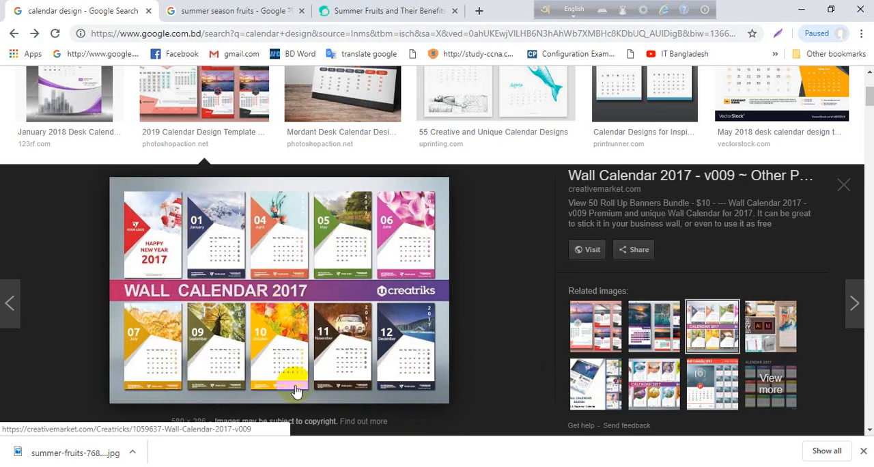
Preview the Desk Calendar Design Template 2019 image further down the results to examine its layout
scroll(294, 372, "down", 5)
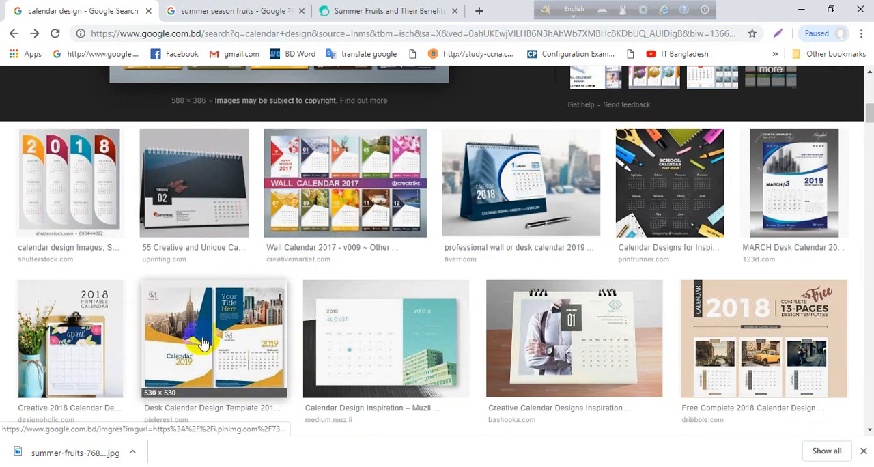
left_click(220, 357)
left_click(537, 353)
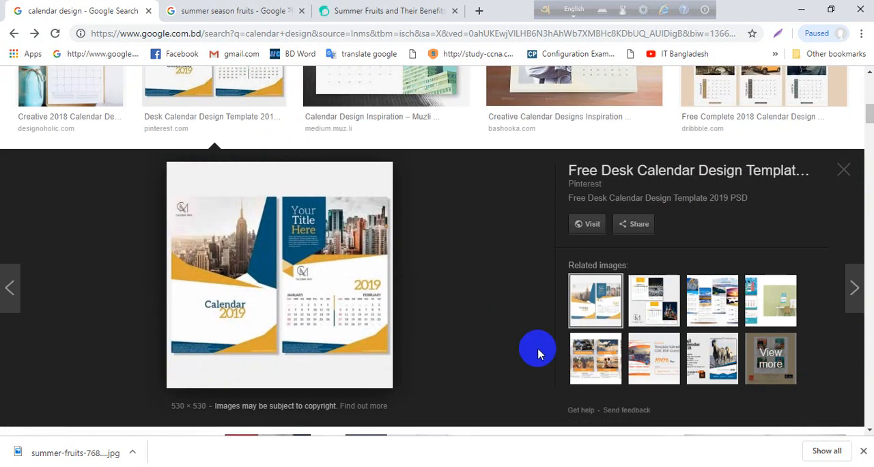
scroll(525, 354, "up", 1)
scroll(517, 354, "down", 3)
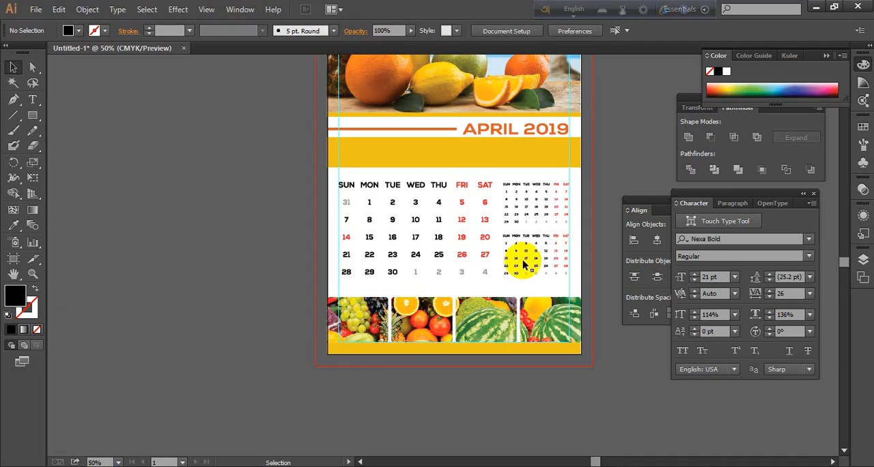
Switch back to Illustrator and delete the golden band between the APRIL 2019 heading and the date grids
scroll(523, 260, "up", 2)
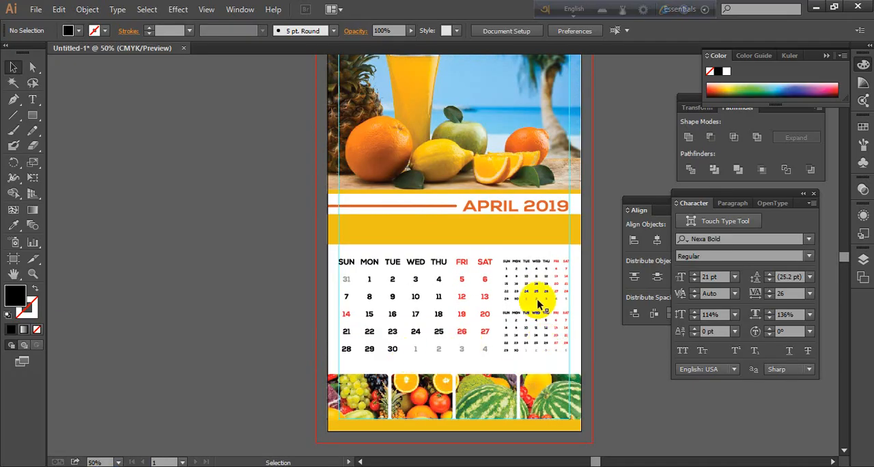
scroll(560, 358, "up", 3)
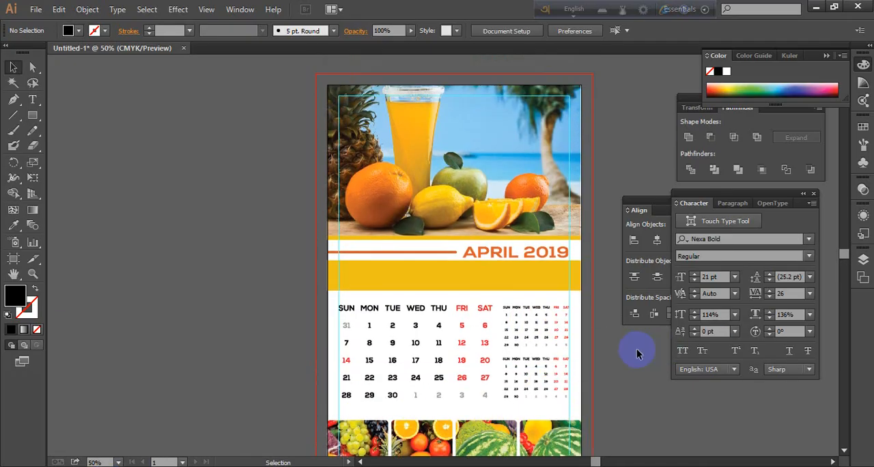
scroll(637, 351, "down", 2)
scroll(635, 354, "down", 1)
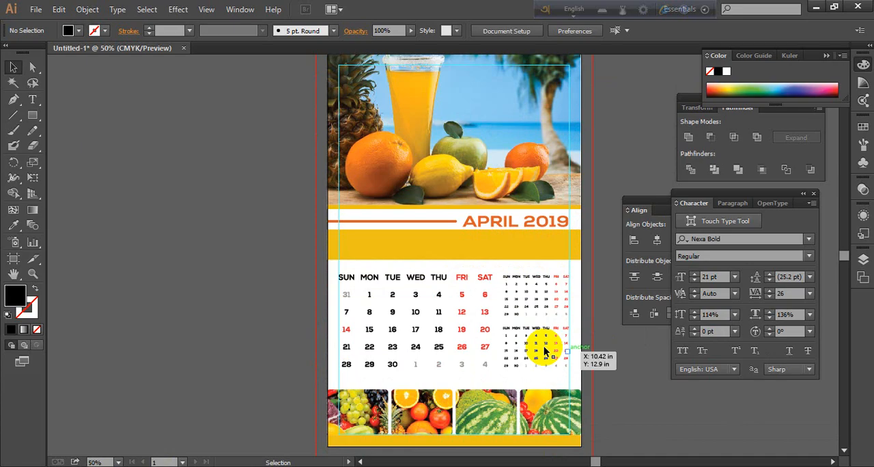
left_click(425, 242)
left_click(202, 280)
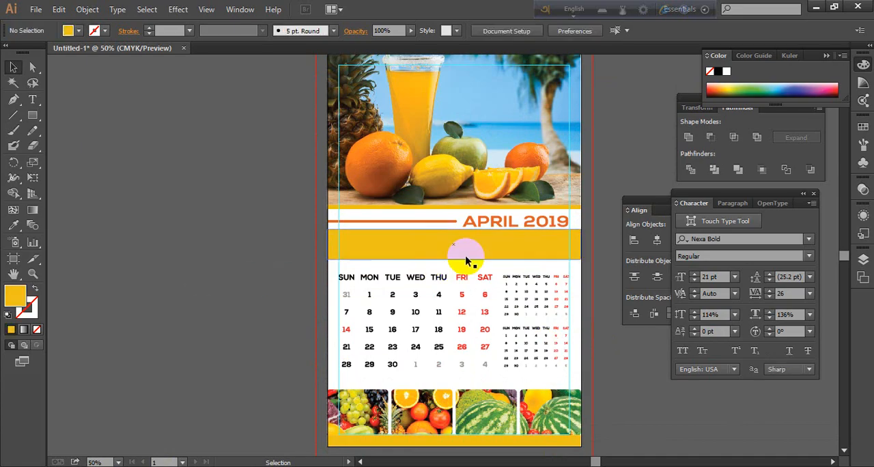
left_click(466, 258)
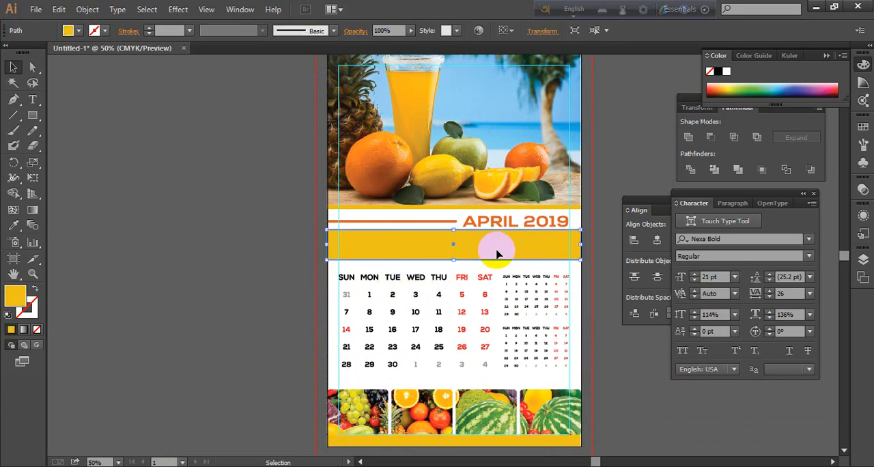
key("Delete")
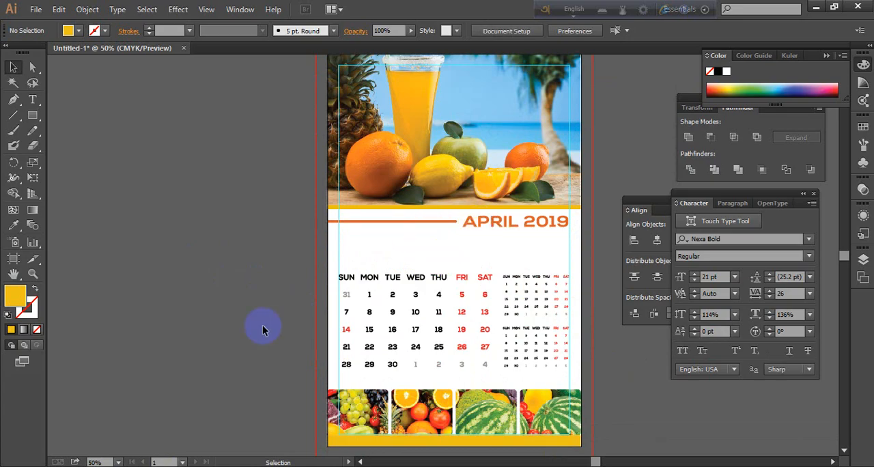
Move the April grid and both small date grids up together, closer to the APRIL 2019 heading
left_click_drag(461, 258, 537, 293)
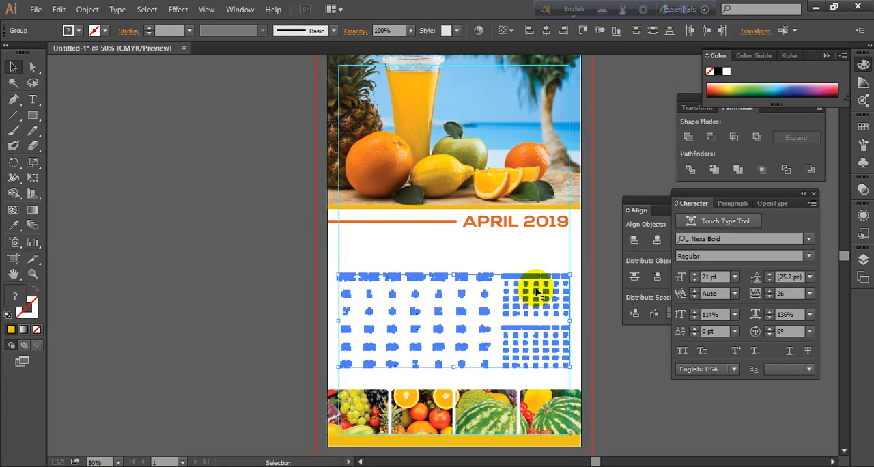
key("Up")
key("Up")
key("Up")
key("Up")
key("Up")
key("Up")
key("Up")
key("Up")
key("Up")
key("Up")
key("Up")
key("Up")
key("Up")
key("Up")
key("Up")
key("Up")
key("Up")
key("Up")
key("Up")
key("Up")
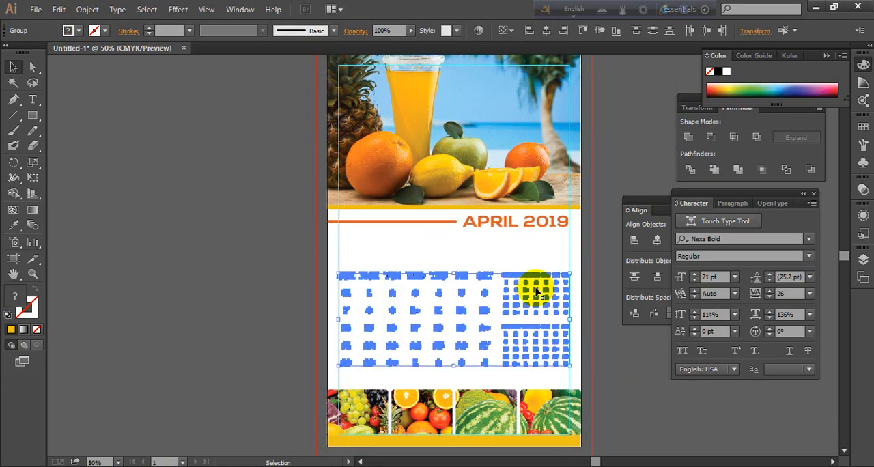
left_click(331, 318)
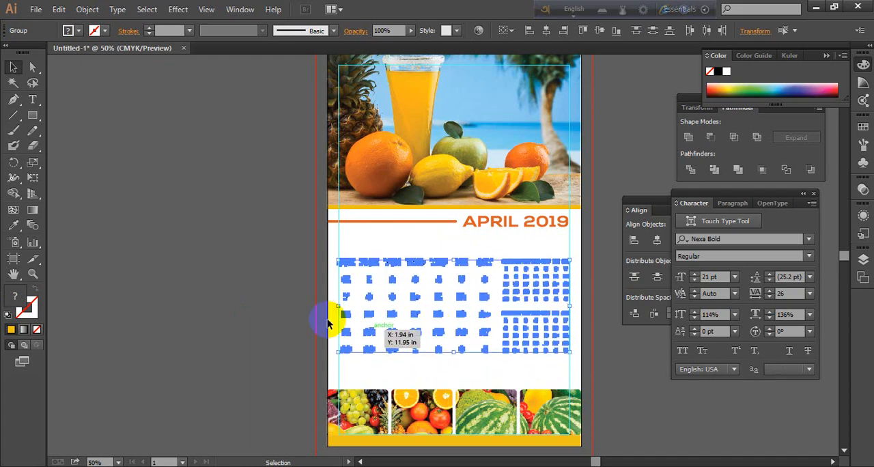
scroll(229, 355, "down", 3)
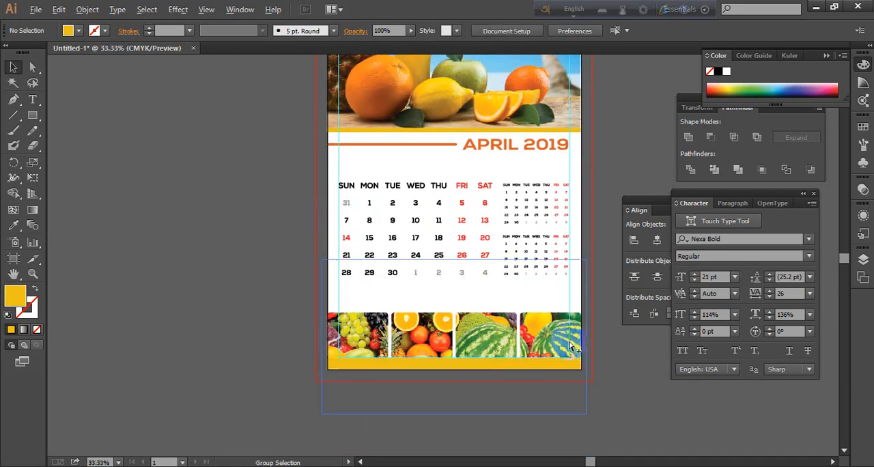
scroll(566, 308, "down", 1)
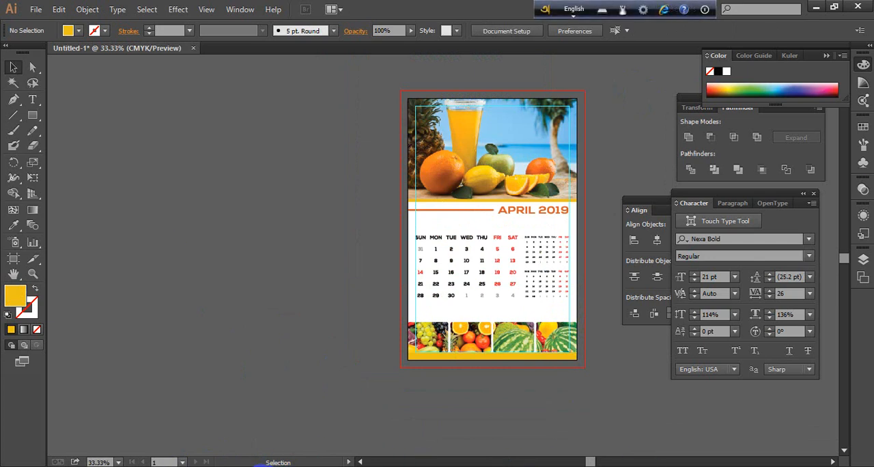
Switch to Chrome, close the two summer fruit tabs and dismiss the downloads bar
left_click(272, 464)
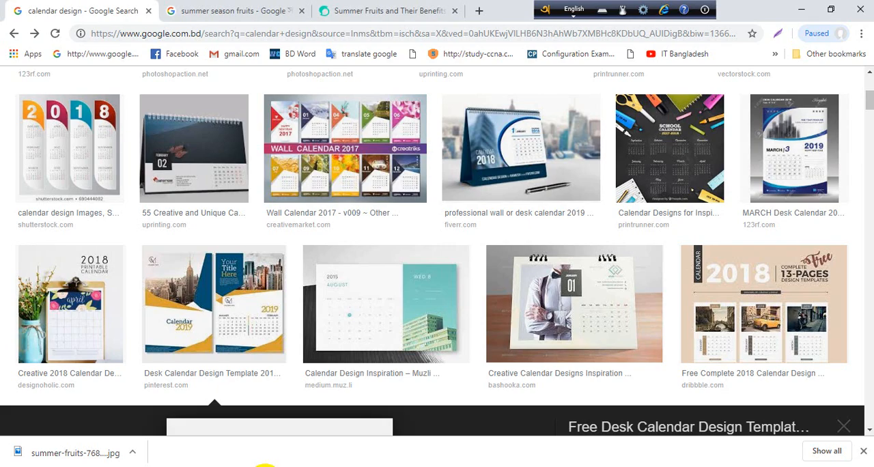
left_click(455, 10)
left_click(301, 11)
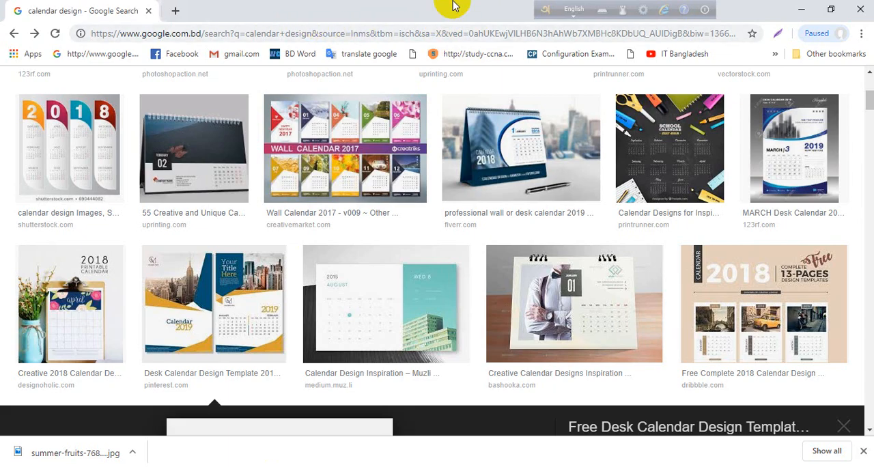
left_click(863, 451)
Search Google in a new tab for wall calendar mockup free download
left_click(174, 11)
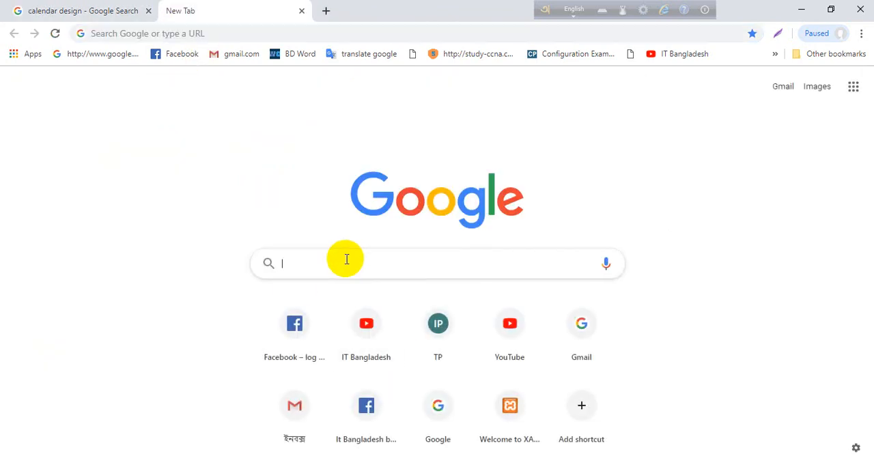
type("WALL")
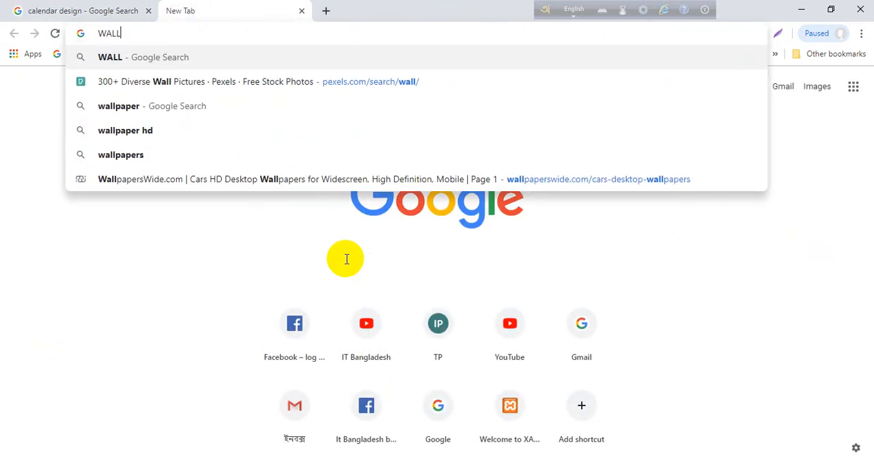
type(" CALE")
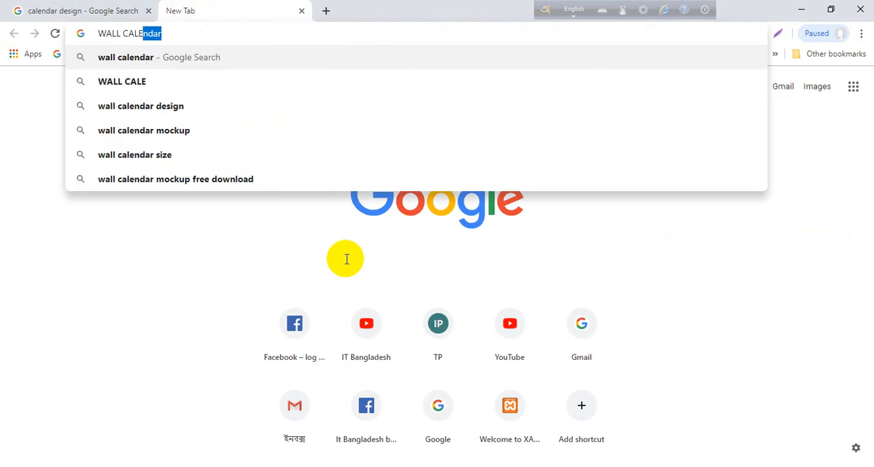
type("NDER")
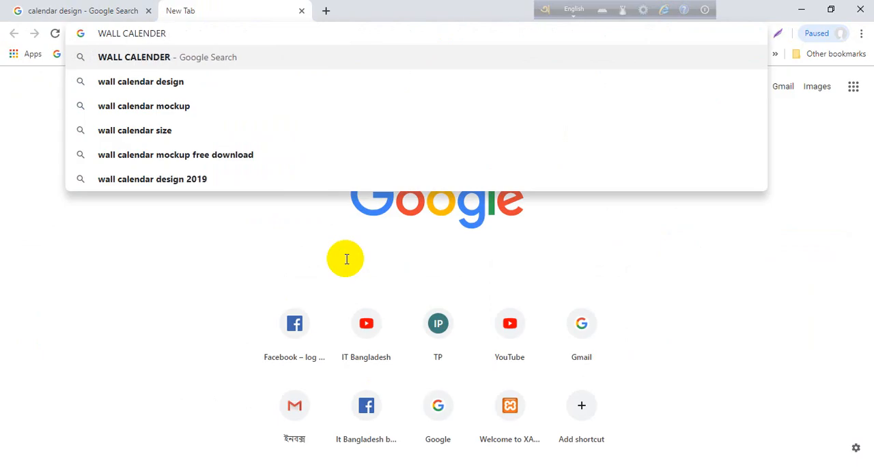
left_click(189, 154)
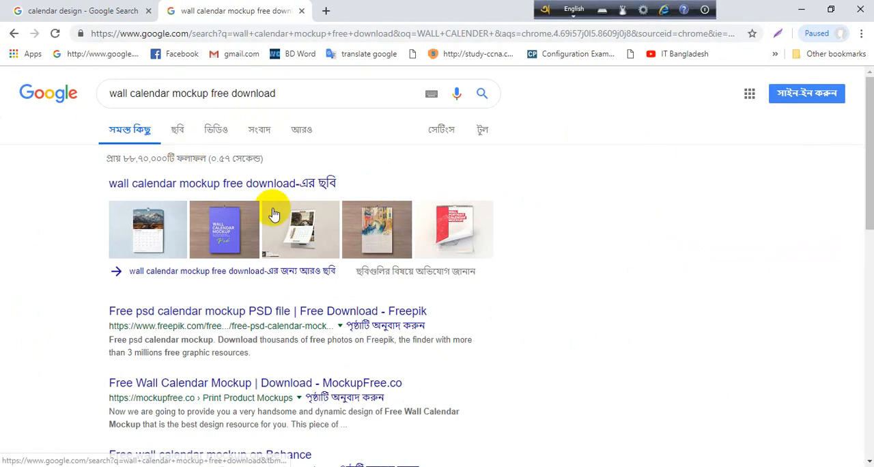
Open the Freepik result for the free PSD calendar mockup and look through its page and the related mockups
left_click(182, 318)
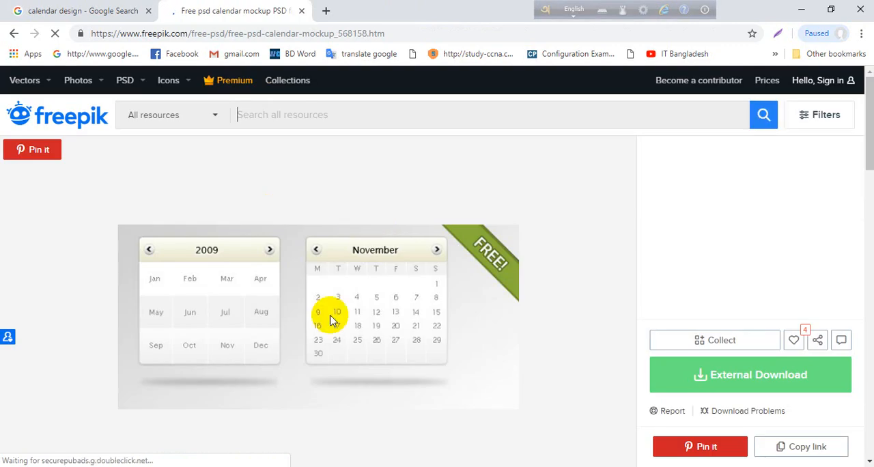
scroll(502, 273, "down", 1)
scroll(502, 272, "down", 3)
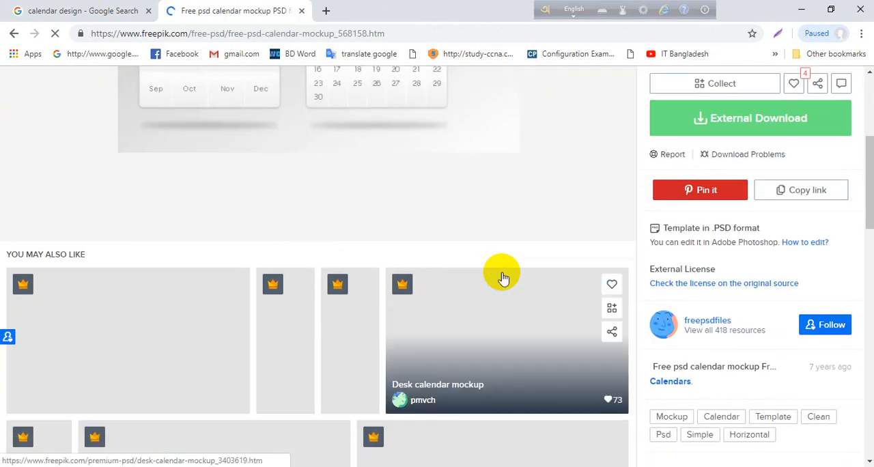
scroll(384, 283, "down", 3)
scroll(386, 295, "down", 3)
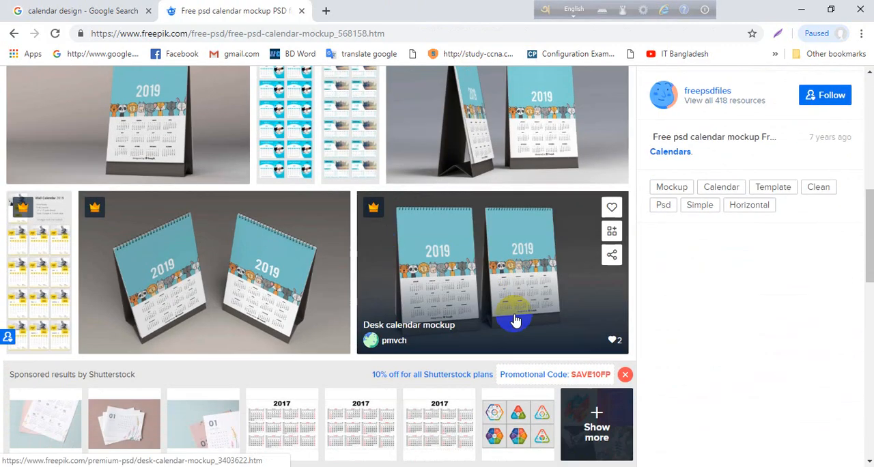
scroll(488, 409, "down", 2)
scroll(487, 417, "down", 4)
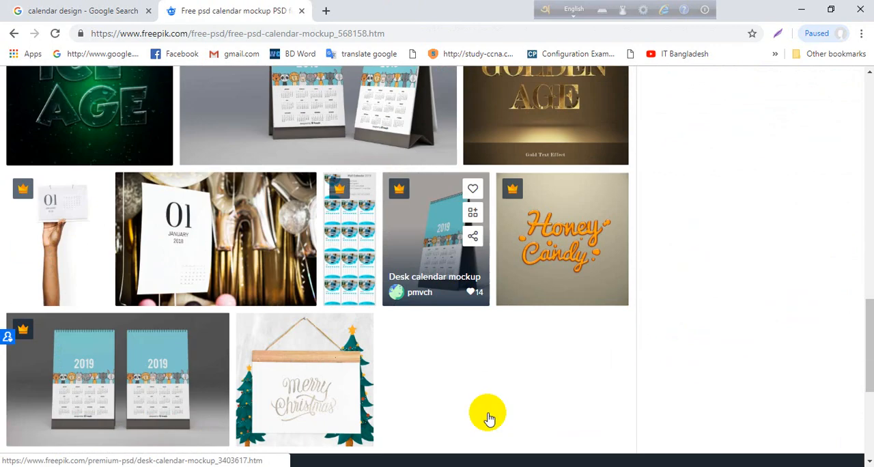
scroll(486, 408, "up", 3)
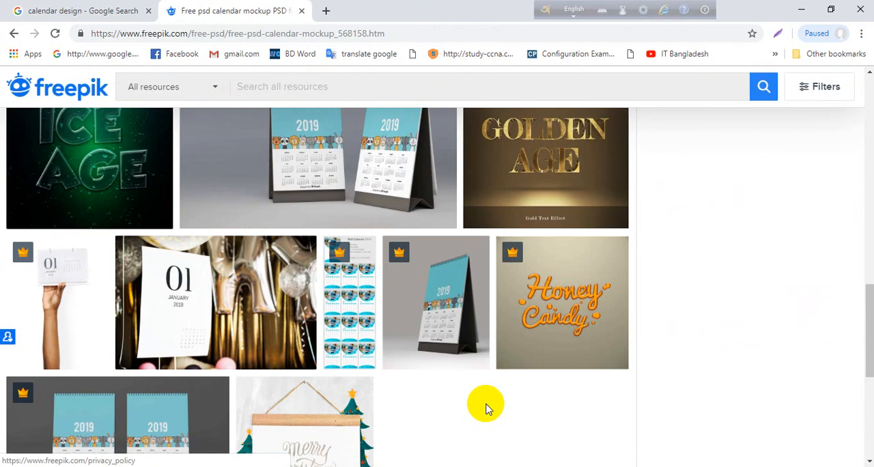
scroll(486, 407, "down", 4)
scroll(486, 408, "down", 2)
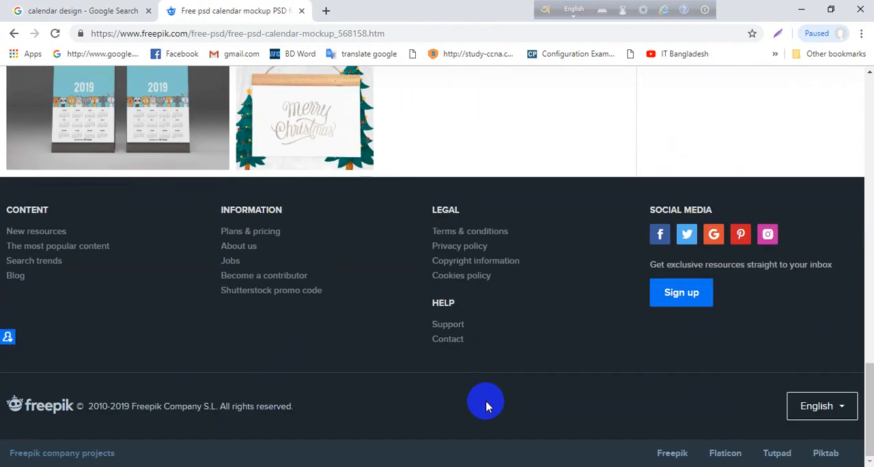
scroll(486, 408, "up", 5)
scroll(485, 402, "down", 5)
scroll(484, 401, "up", 15)
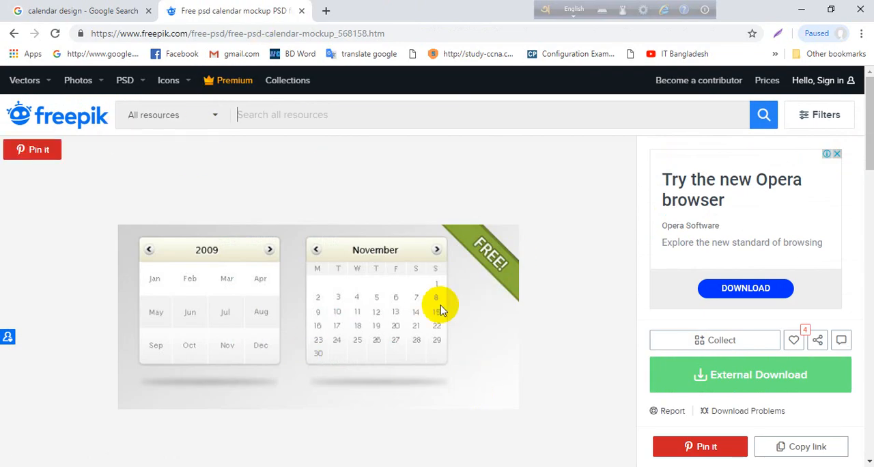
scroll(325, 298, "down", 5)
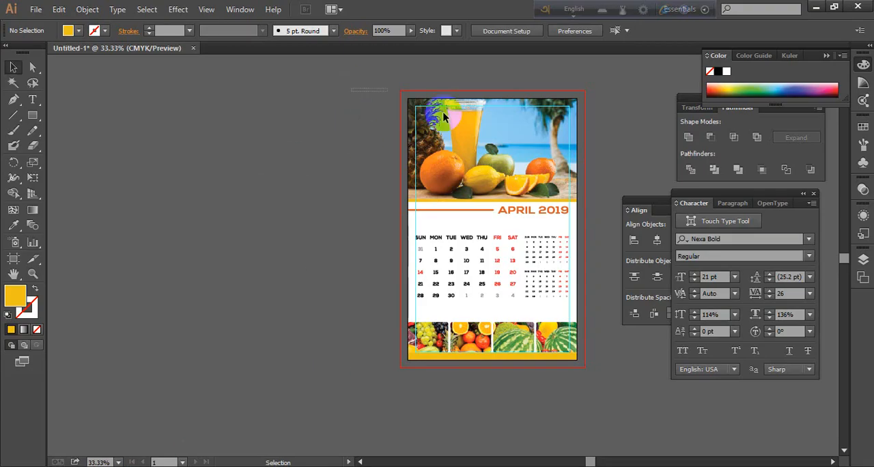
Switch back to Illustrator and group all of the calendar artwork into one object
key("ctrl+a")
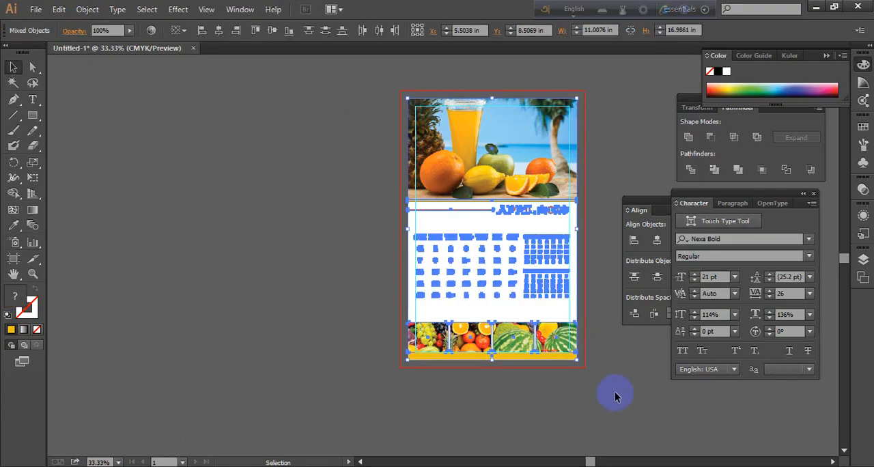
left_click_drag(615, 393, 502, 425)
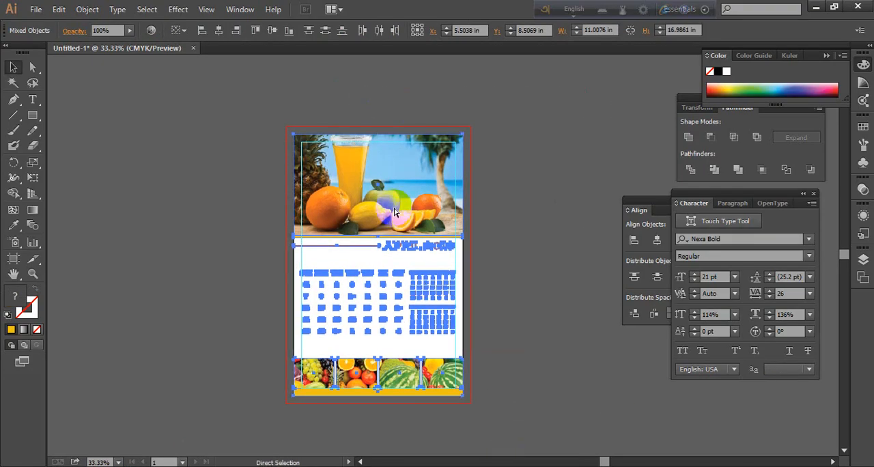
key("ctrl+g")
left_click(497, 196)
left_click(324, 251)
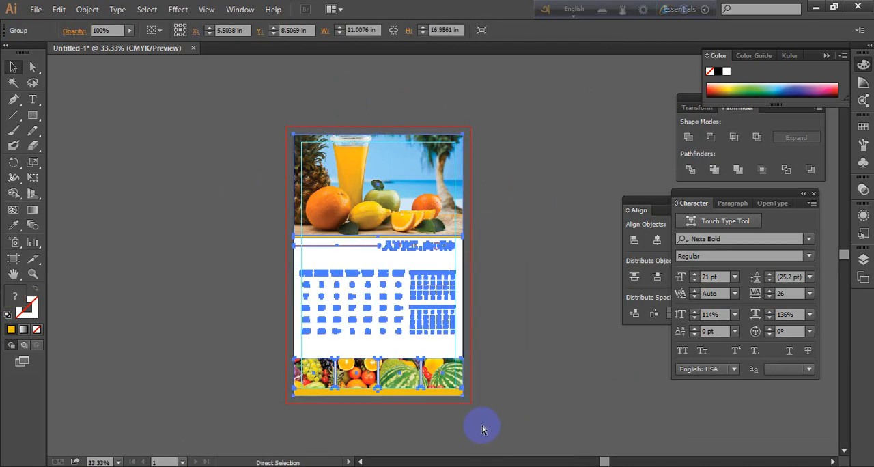